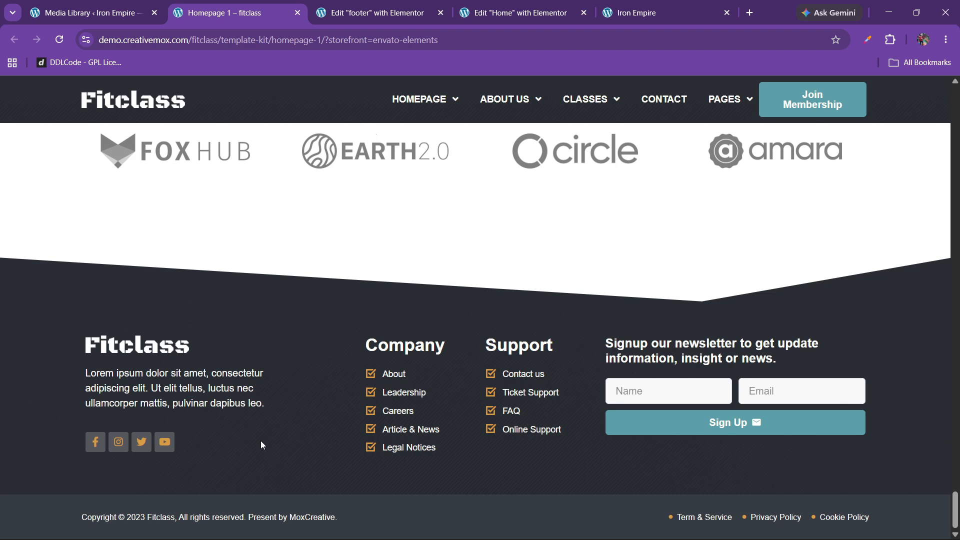
Add a four-column flexbox container to the footer template, using the Fitclass demo footer as the reference, and name it footer1
{"action": "left_click", "coordinate": [373, 4]}
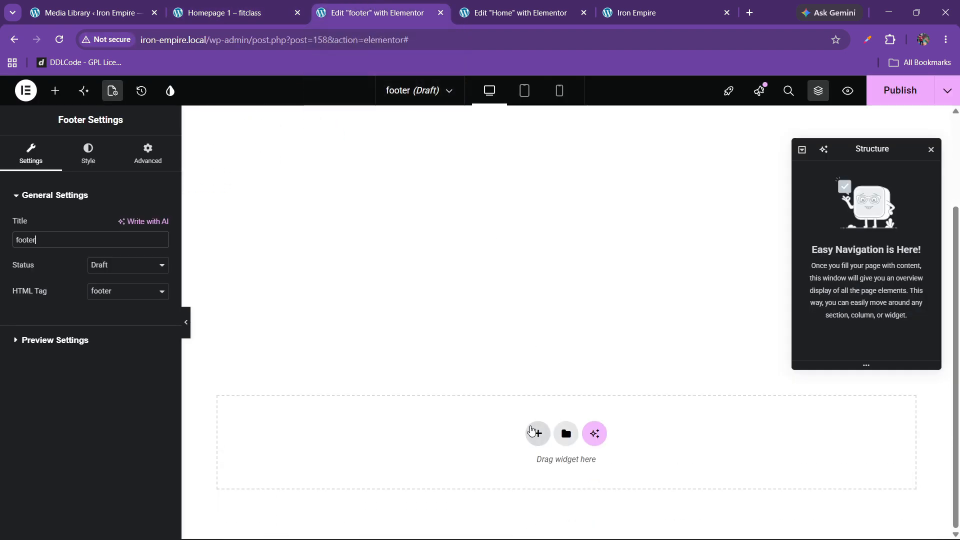
{"action": "left_click", "coordinate": [536, 434]}
{"action": "left_click", "coordinate": [530, 465]}
{"action": "left_click", "coordinate": [225, 12]}
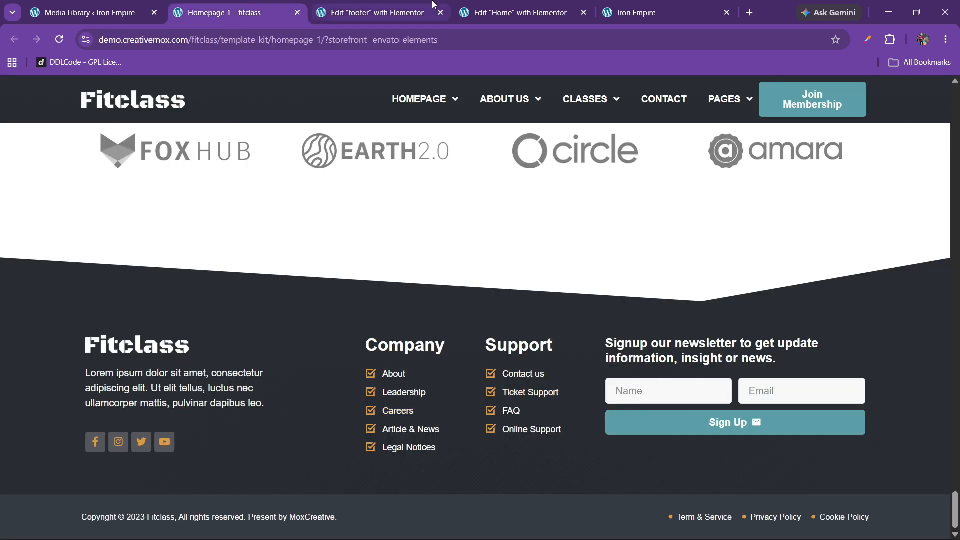
{"action": "left_click", "coordinate": [372, 13]}
{"action": "left_click", "coordinate": [669, 462]}
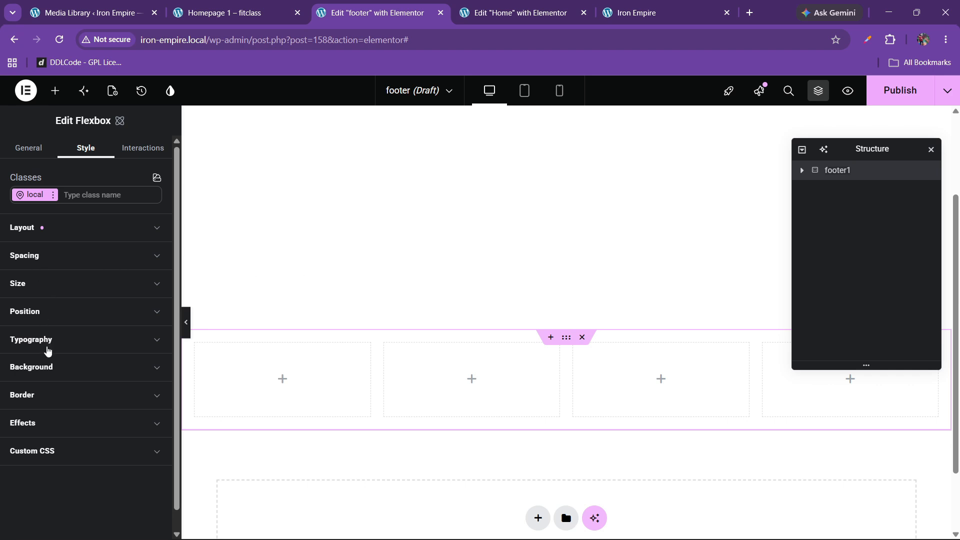
Set the footer1 container's background color to the saved black color variable
{"action": "left_click", "coordinate": [48, 368]}
{"action": "scroll", "coordinate": [90, 395], "scroll_direction": "down", "scroll_amount": 1}
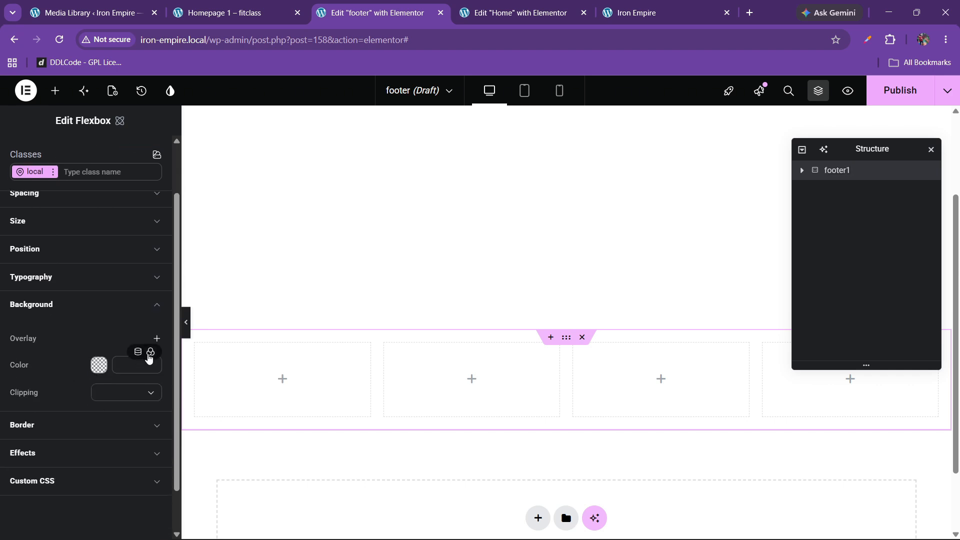
{"action": "left_click", "coordinate": [150, 353]}
{"action": "left_click", "coordinate": [48, 445]}
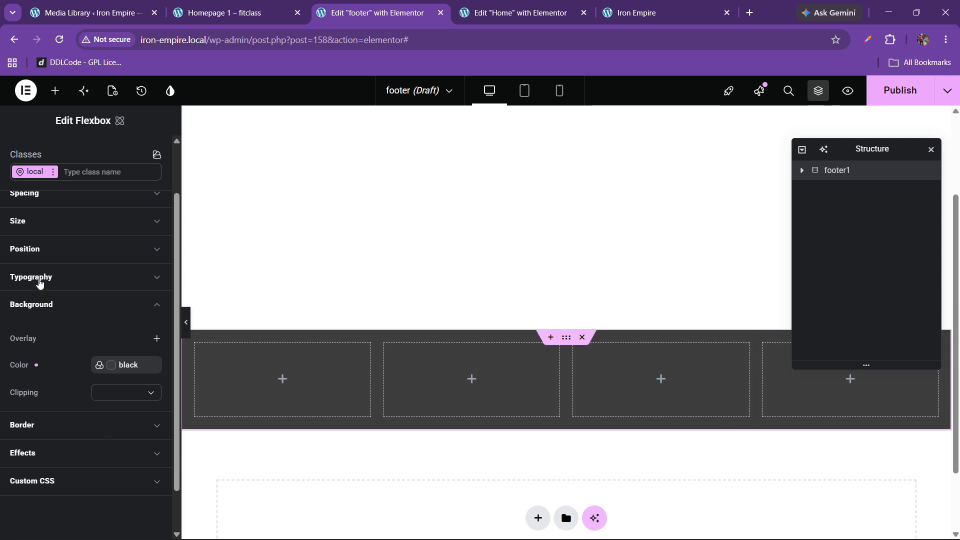
{"action": "left_click", "coordinate": [58, 306]}
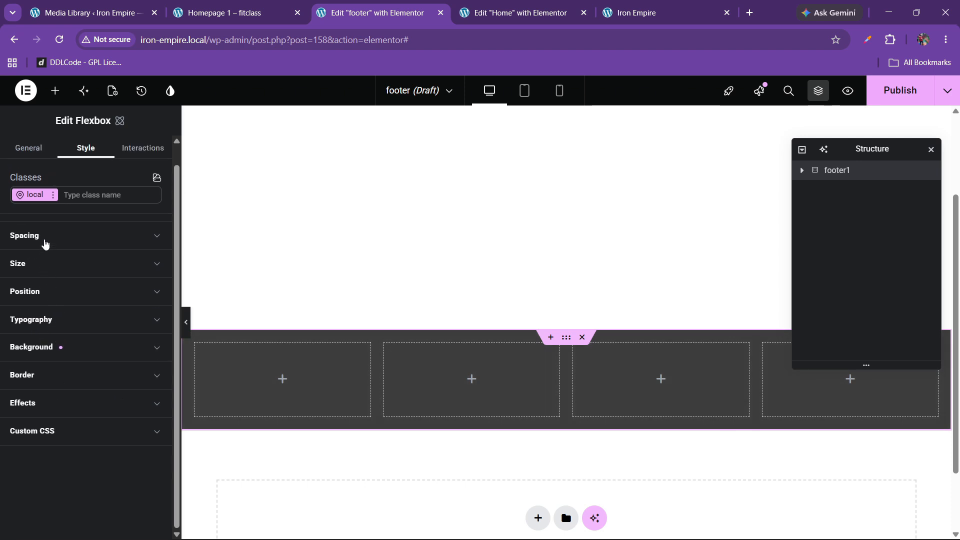
Set the footer1 container's padding to 80 px on all sides and compare it with the Fitclass demo footer
{"action": "left_click", "coordinate": [45, 244]}
{"action": "left_click", "coordinate": [37, 448]}
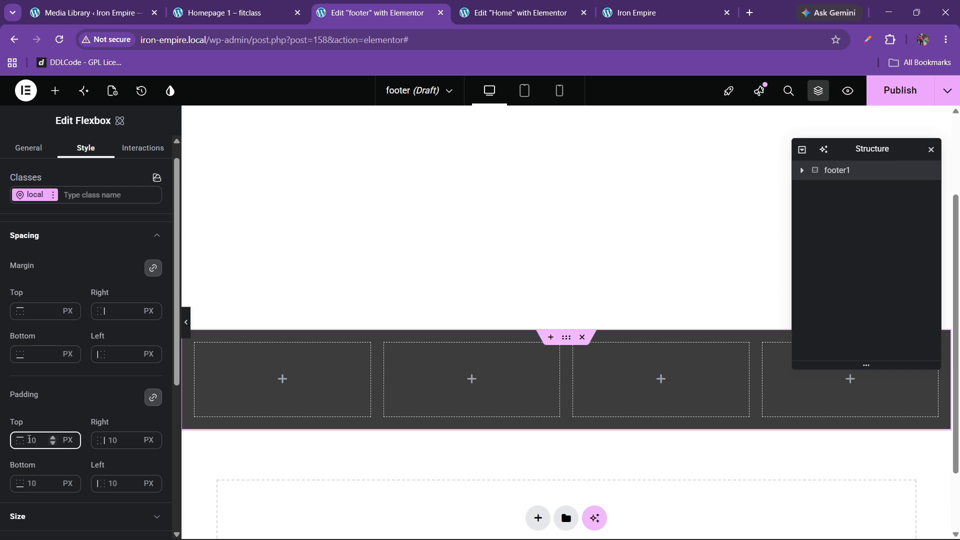
{"action": "type", "text": "80"}
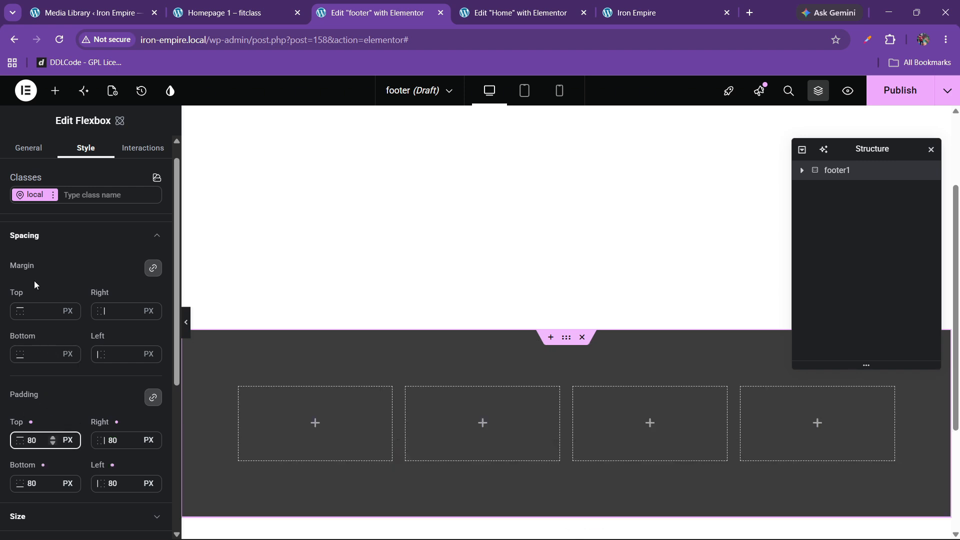
{"action": "left_click", "coordinate": [34, 250]}
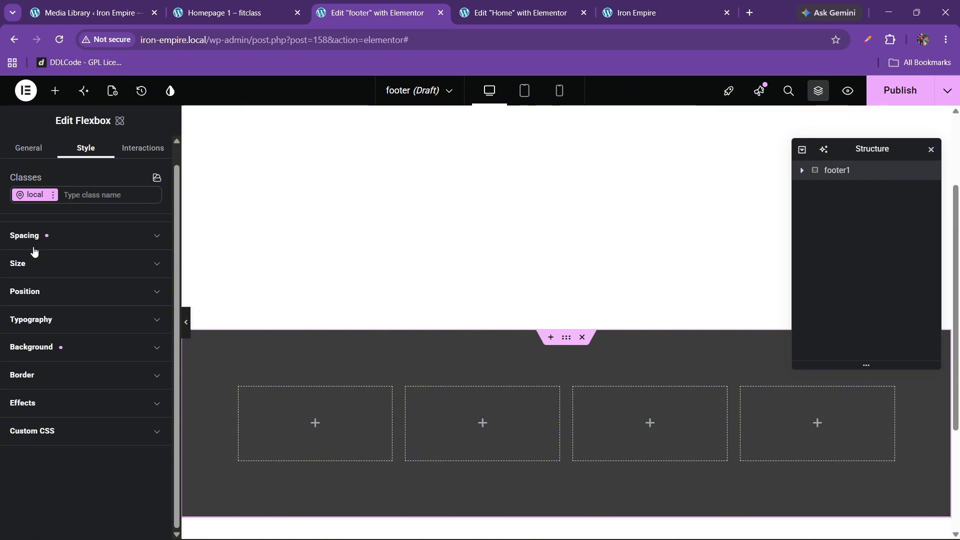
{"action": "left_click", "coordinate": [289, 5]}
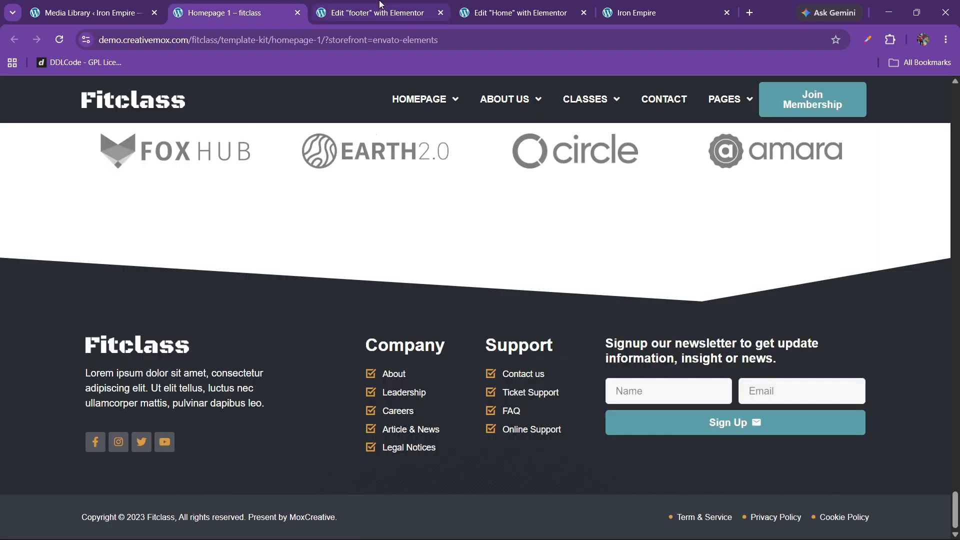
{"action": "left_click", "coordinate": [313, 5]}
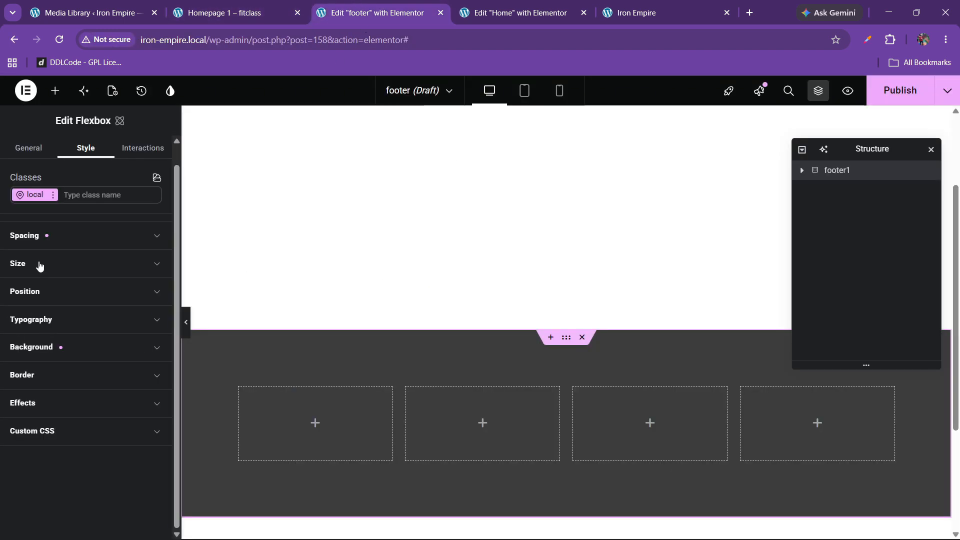
Set the footer1 container's padding to 60 px on all sides
{"action": "left_click", "coordinate": [36, 235]}
{"action": "left_click", "coordinate": [34, 441]}
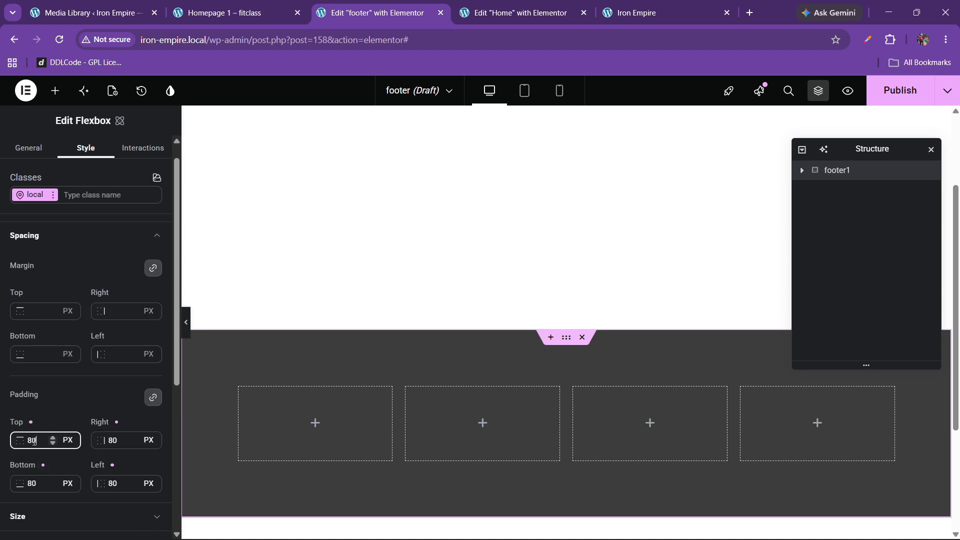
{"action": "key", "text": "BackSpace"}
{"action": "type", "text": "6"}
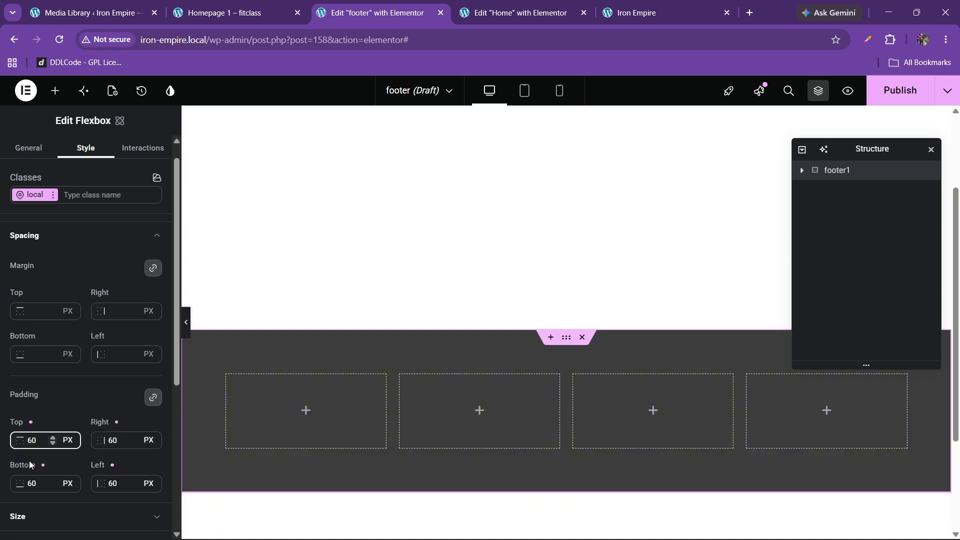
Rename the four flexboxes nested in footer1 as 1, 2, 3 and 4 in the page structure
{"action": "left_click", "coordinate": [802, 171]}
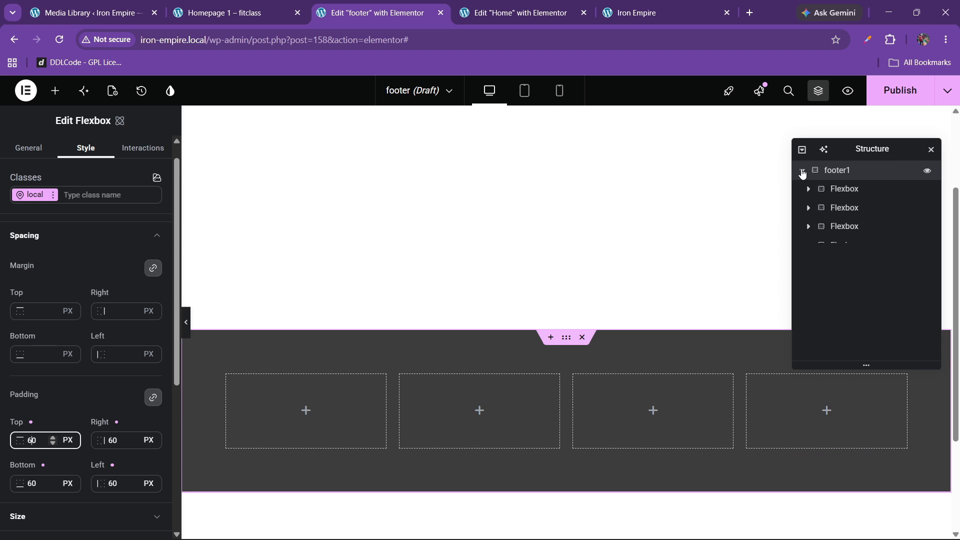
{"action": "left_click", "coordinate": [849, 195]}
{"action": "double_click", "coordinate": [848, 195]}
{"action": "type", "text": "1"}
{"action": "double_click", "coordinate": [846, 208]}
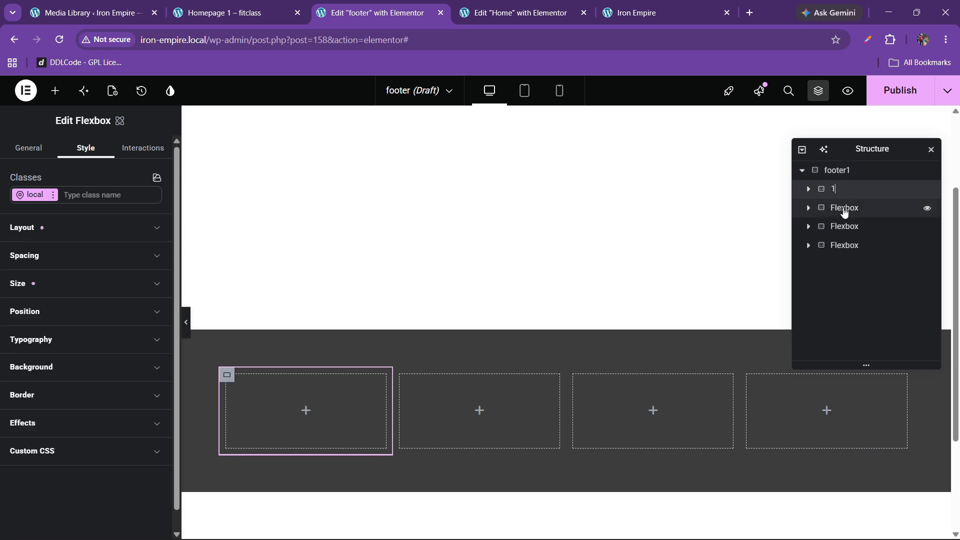
{"action": "type", "text": "2"}
{"action": "double_click", "coordinate": [845, 226]}
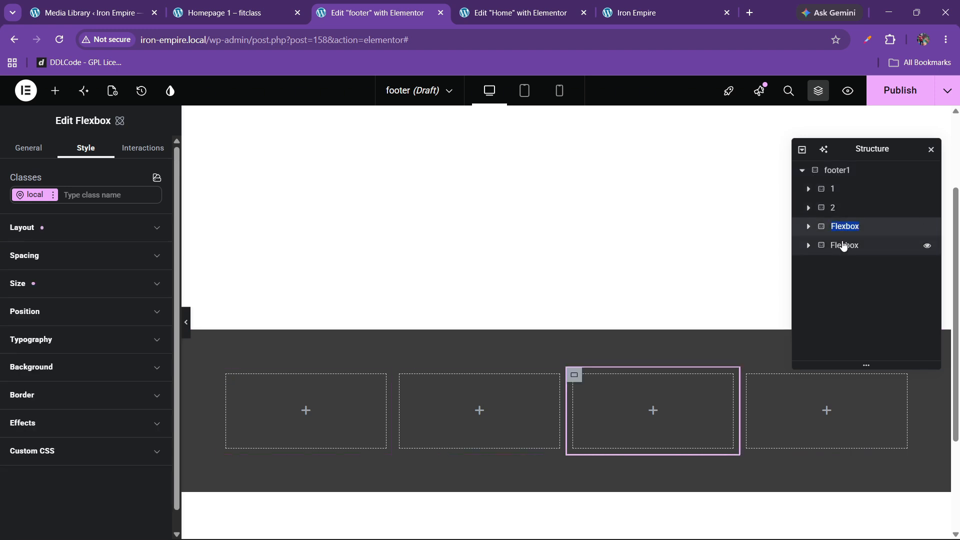
{"action": "type", "text": "3"}
{"action": "double_click", "coordinate": [844, 246]}
{"action": "type", "text": "4"}
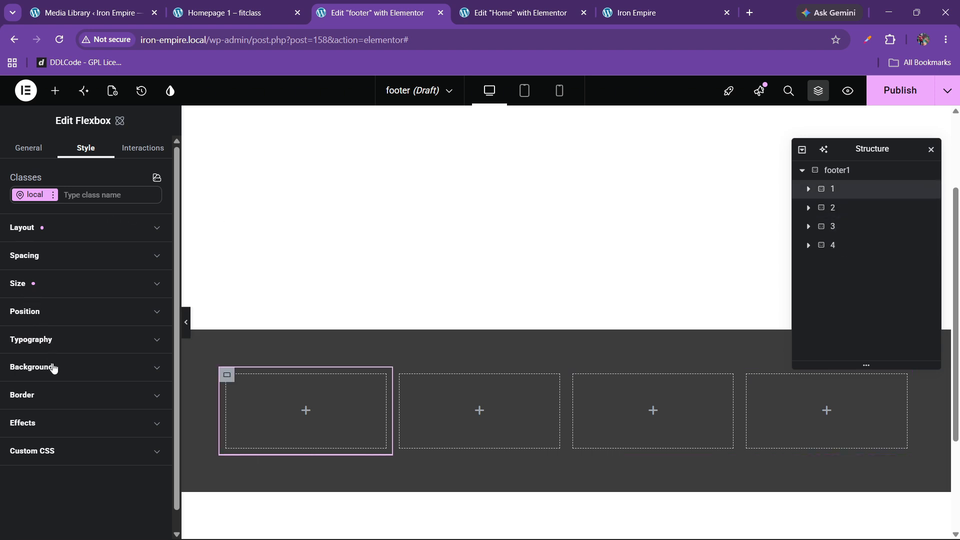
Set the padding of flexbox 1 to 0 px on all sides
{"action": "left_click", "coordinate": [54, 367]}
{"action": "left_click", "coordinate": [54, 368]}
{"action": "left_click", "coordinate": [44, 256]}
{"action": "left_click", "coordinate": [36, 461]}
{"action": "type", "text": "0"}
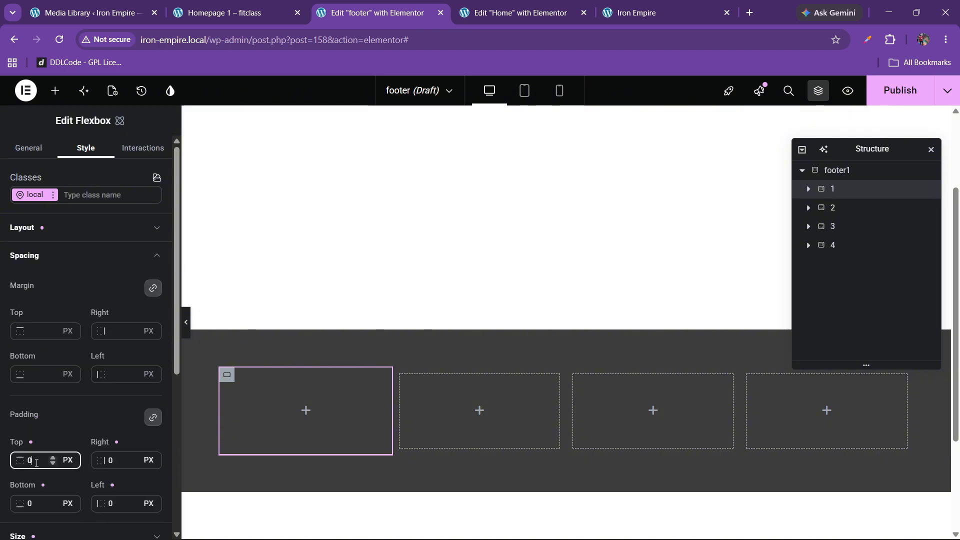
Set the padding of flexbox 2 to 0 px on all sides
{"action": "left_click", "coordinate": [848, 207]}
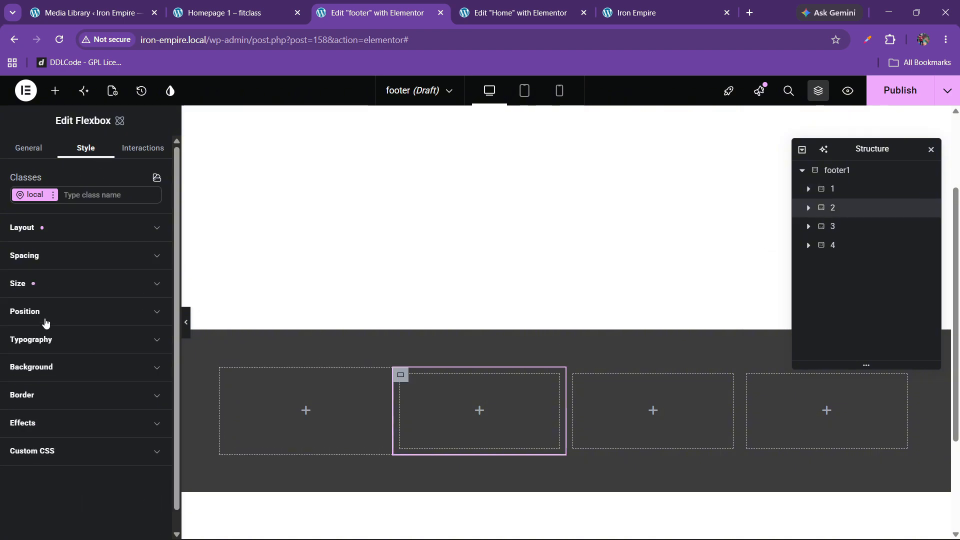
{"action": "left_click", "coordinate": [45, 270]}
{"action": "left_click", "coordinate": [44, 460]}
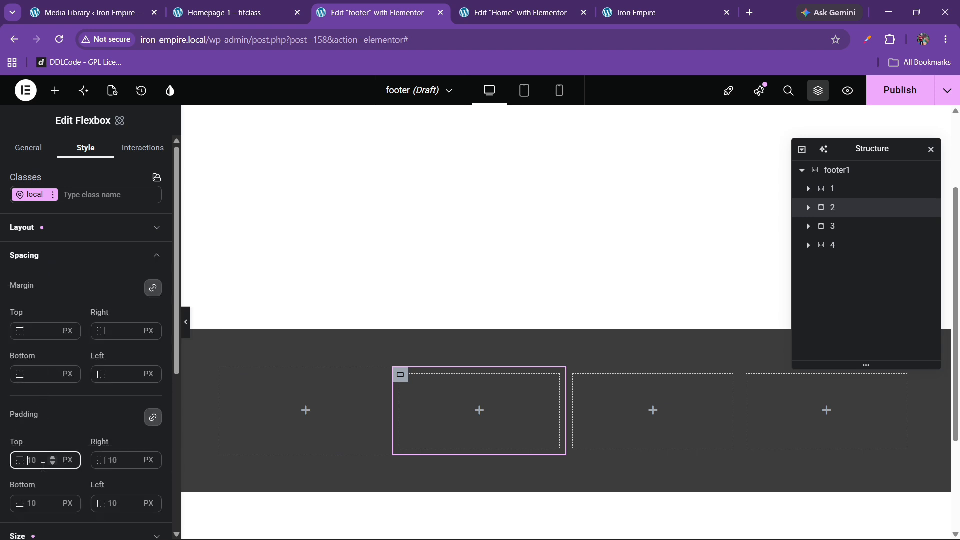
{"action": "type", "text": "0"}
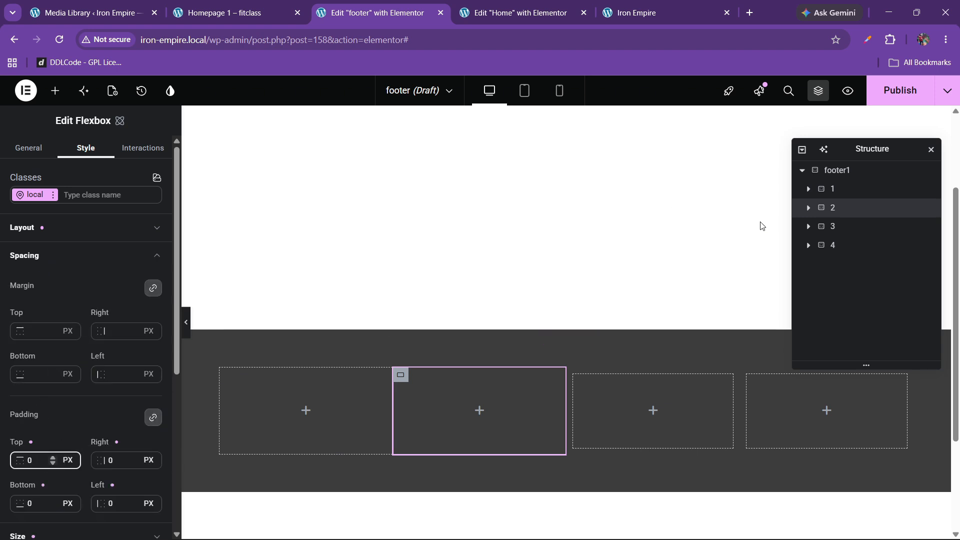
Set the padding of flexbox 3 to 0 px on all sides
{"action": "left_click", "coordinate": [849, 229]}
{"action": "left_click", "coordinate": [44, 257]}
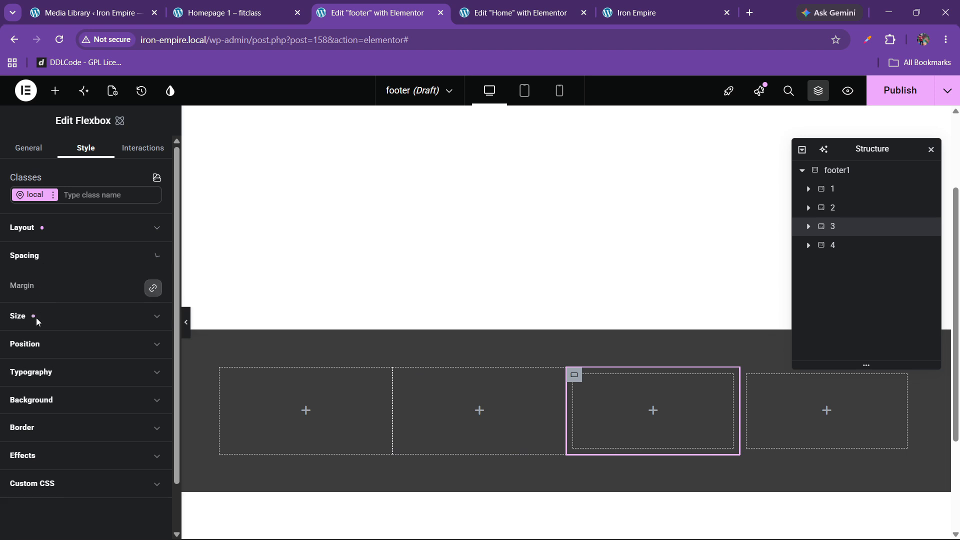
{"action": "left_click", "coordinate": [35, 463]}
{"action": "type", "text": "0"}
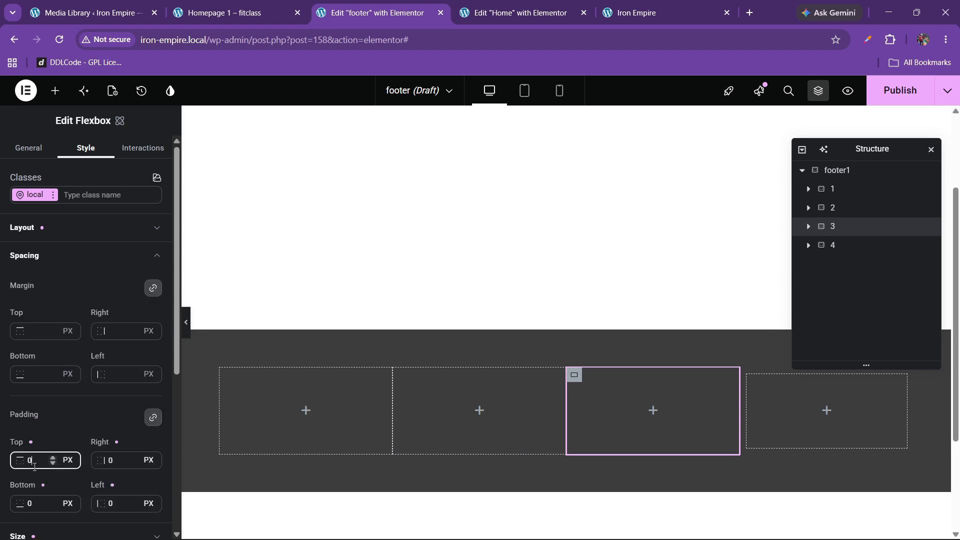
Set the padding of flexbox 4 to 0 px on all sides
{"action": "left_click", "coordinate": [825, 245]}
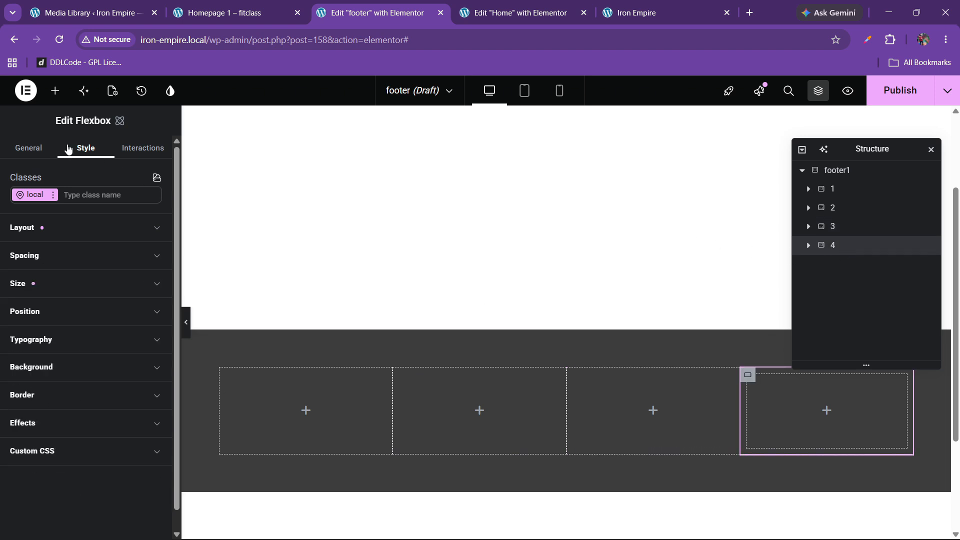
{"action": "left_click", "coordinate": [46, 256]}
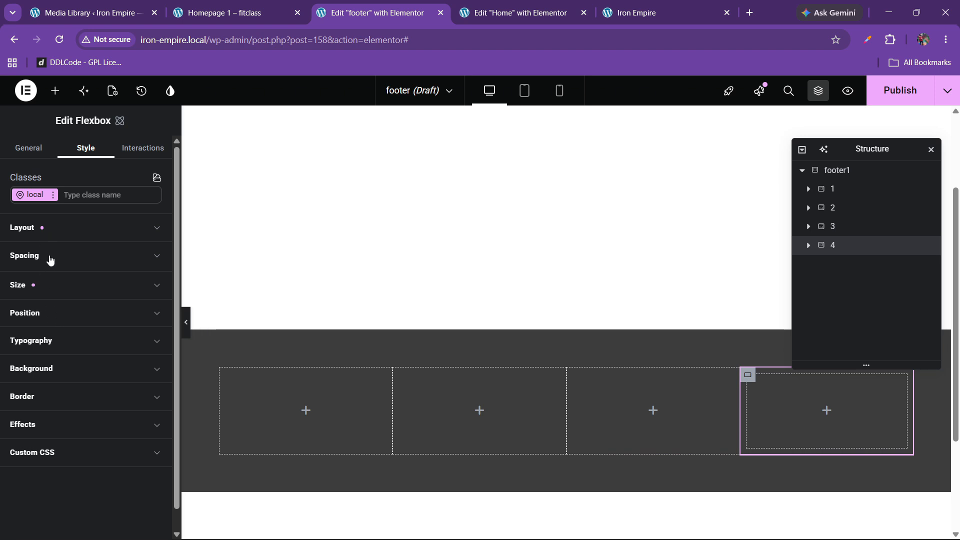
{"action": "left_click", "coordinate": [38, 459]}
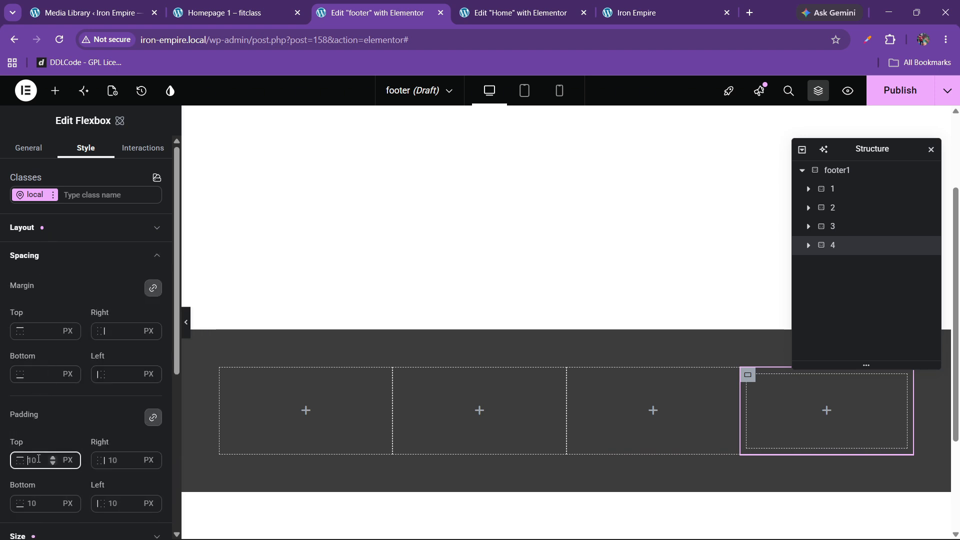
{"action": "type", "text": "0"}
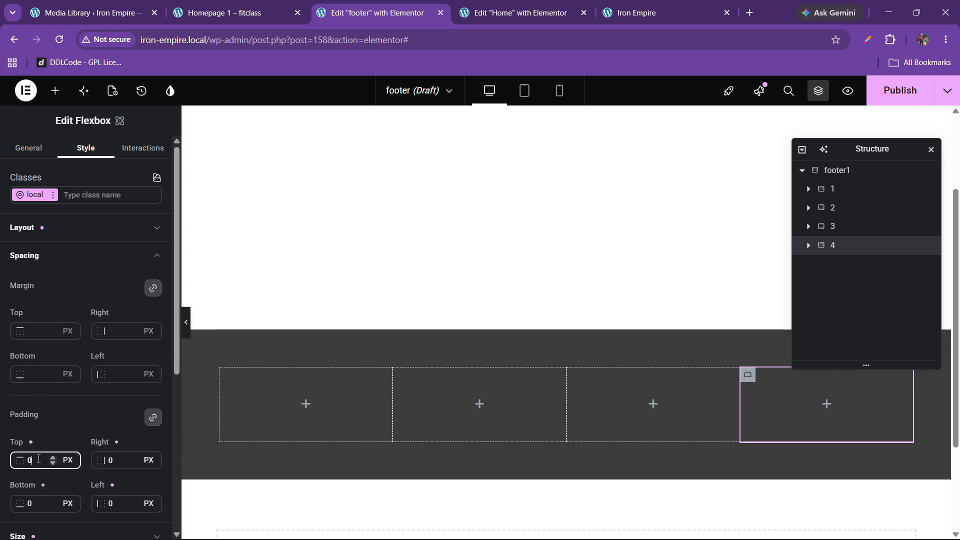
Align the items of the footer1 container to the center in its layout settings
{"action": "left_click", "coordinate": [840, 174]}
{"action": "left_click", "coordinate": [50, 257]}
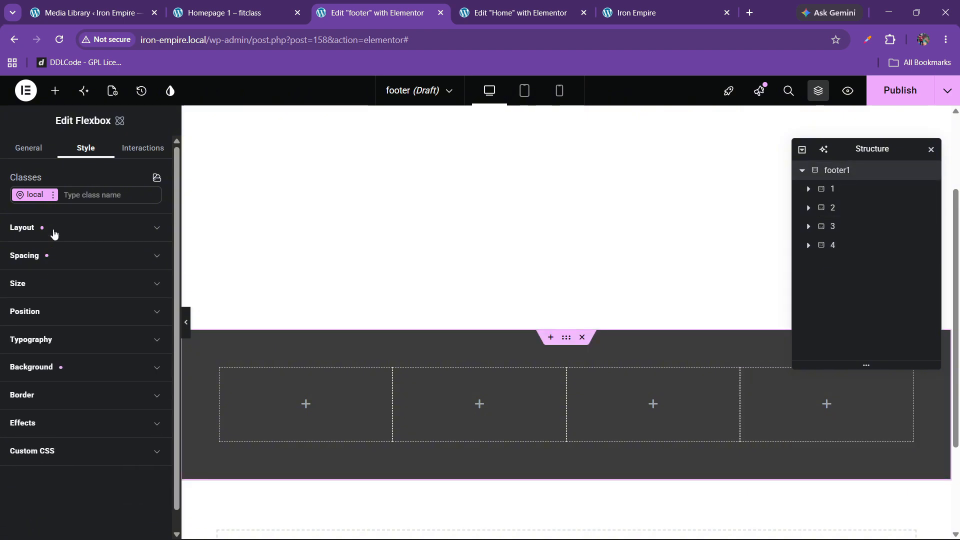
{"action": "left_click", "coordinate": [54, 231]}
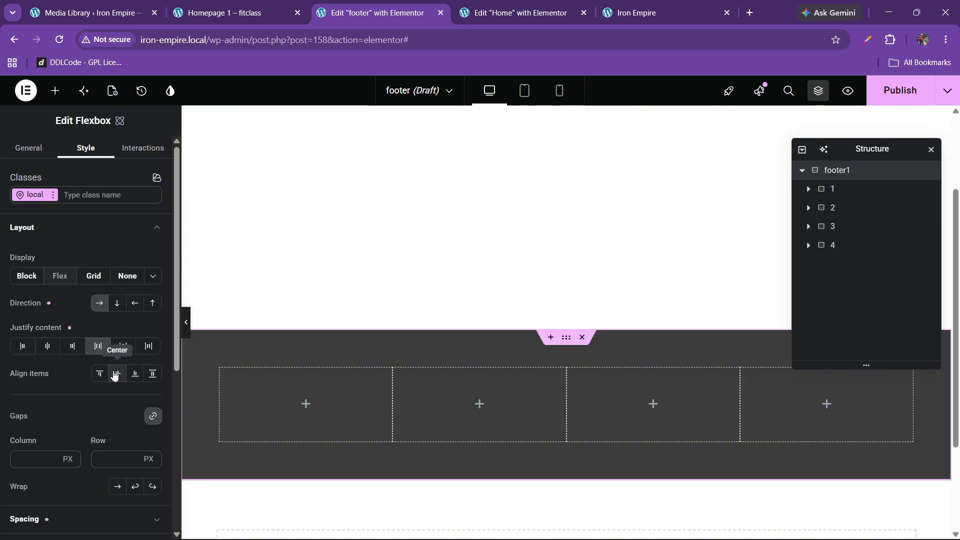
{"action": "left_click", "coordinate": [115, 375]}
Set footer1's column and row gaps to 20 px and compare the spacing with the Fitclass demo footer
{"action": "left_click", "coordinate": [111, 456]}
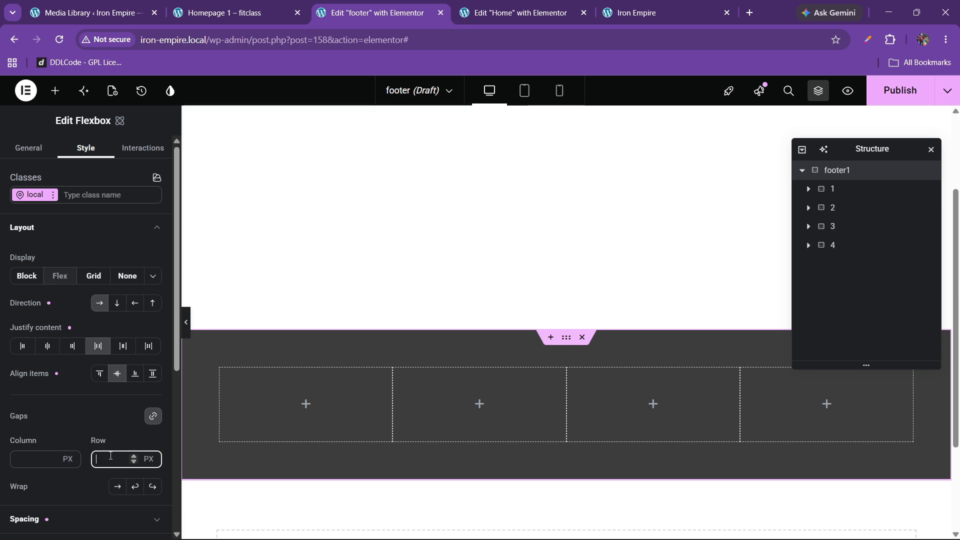
{"action": "type", "text": "20"}
{"action": "left_click", "coordinate": [211, 20]}
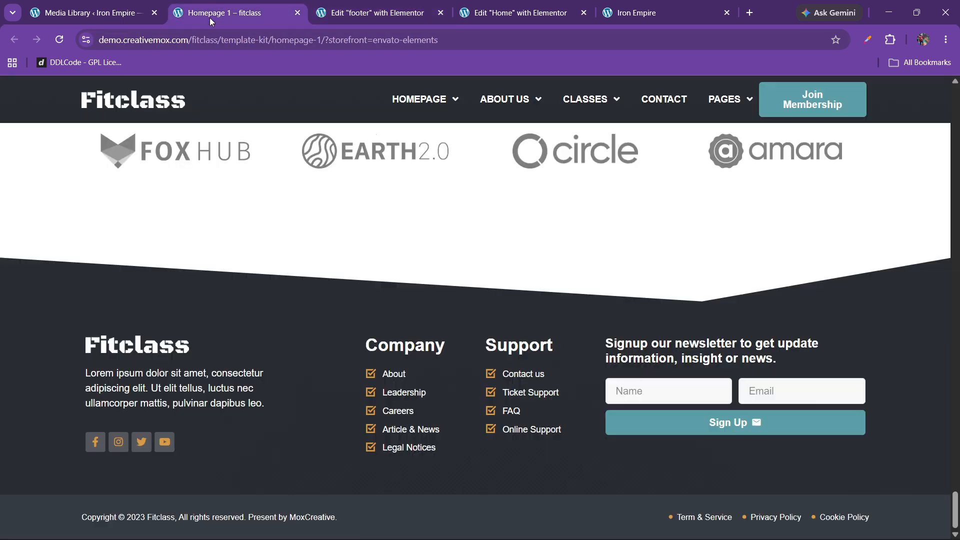
{"action": "left_click", "coordinate": [374, 13]}
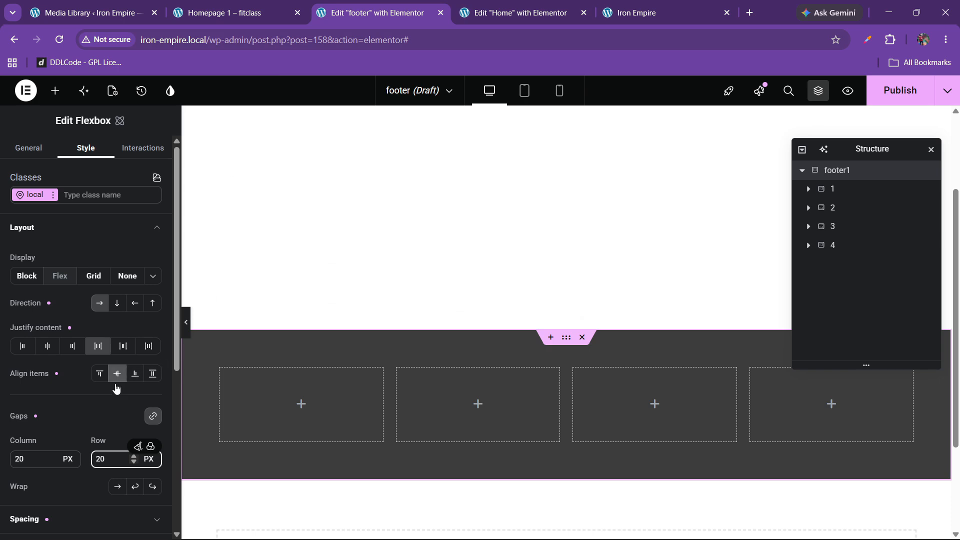
Set footer1's column and row gaps to 30 px and check the layout against the Fitclass demo footer
{"action": "double_click", "coordinate": [113, 459]}
{"action": "type", "text": "30"}
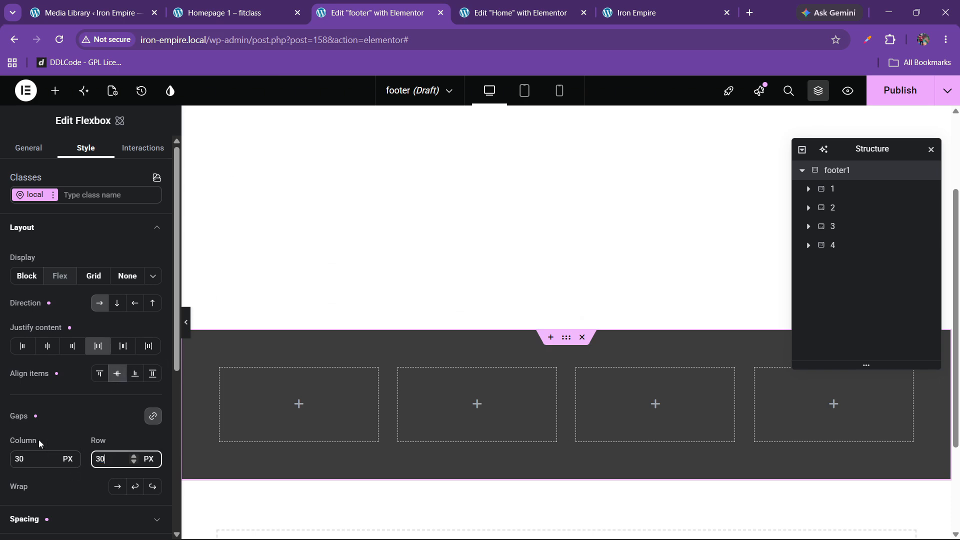
{"action": "left_click", "coordinate": [241, 3]}
{"action": "left_click", "coordinate": [349, 3]}
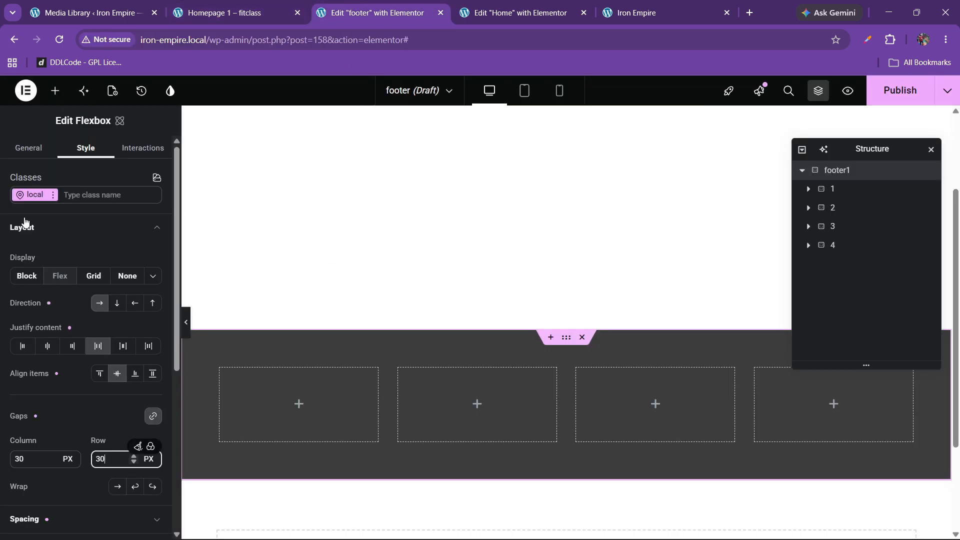
Add an Icon List widget to flexbox 1 of the footer and remove its items except List Item #1
{"action": "left_click", "coordinate": [56, 91]}
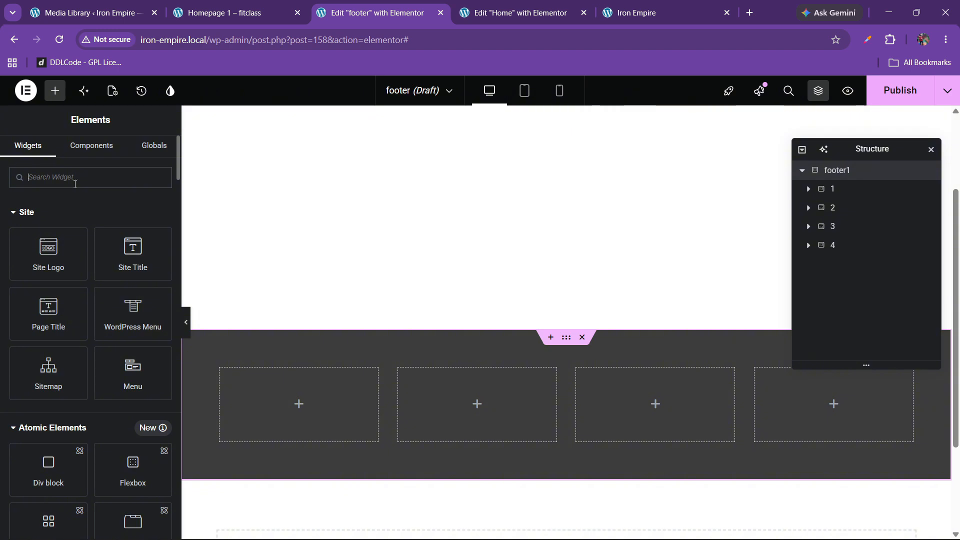
{"action": "type", "text": "list"}
{"action": "left_click_drag", "start_coordinate": [48, 223], "coordinate": [307, 390]}
{"action": "left_click", "coordinate": [156, 303]}
{"action": "left_click", "coordinate": [156, 302]}
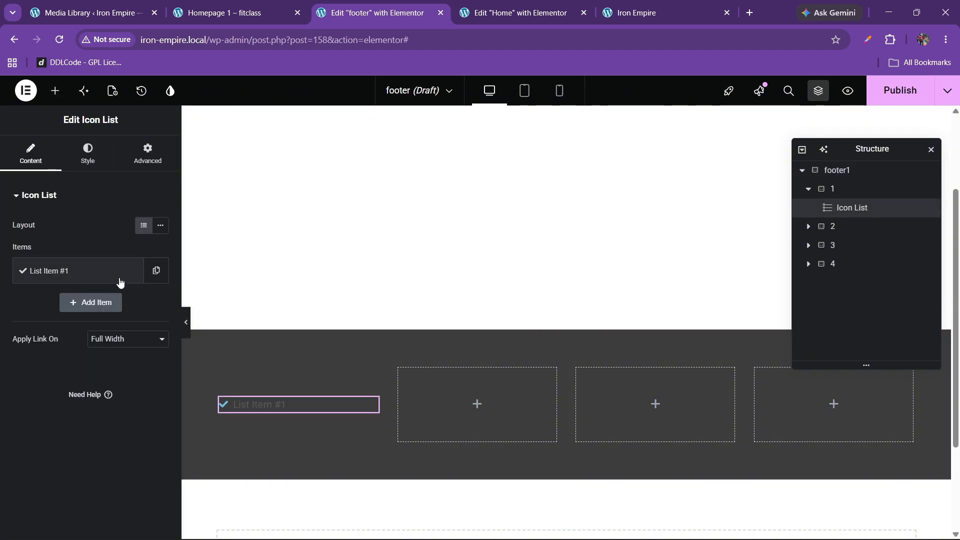
Give the remaining list item the dumbbell icon from the icon library and the text "Iron Empire"
{"action": "left_click", "coordinate": [115, 274]}
{"action": "left_click", "coordinate": [102, 360]}
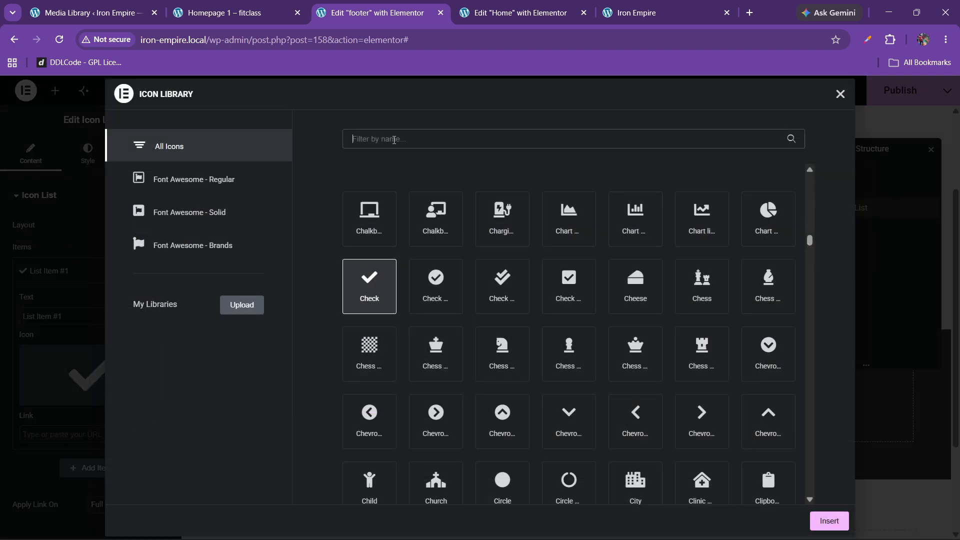
{"action": "type", "text": "dumb"}
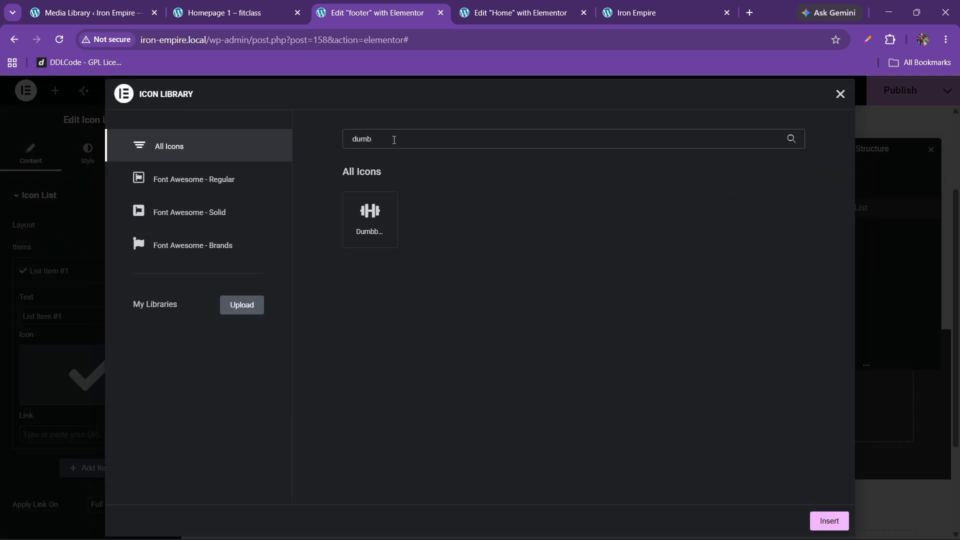
{"action": "left_click", "coordinate": [830, 521]}
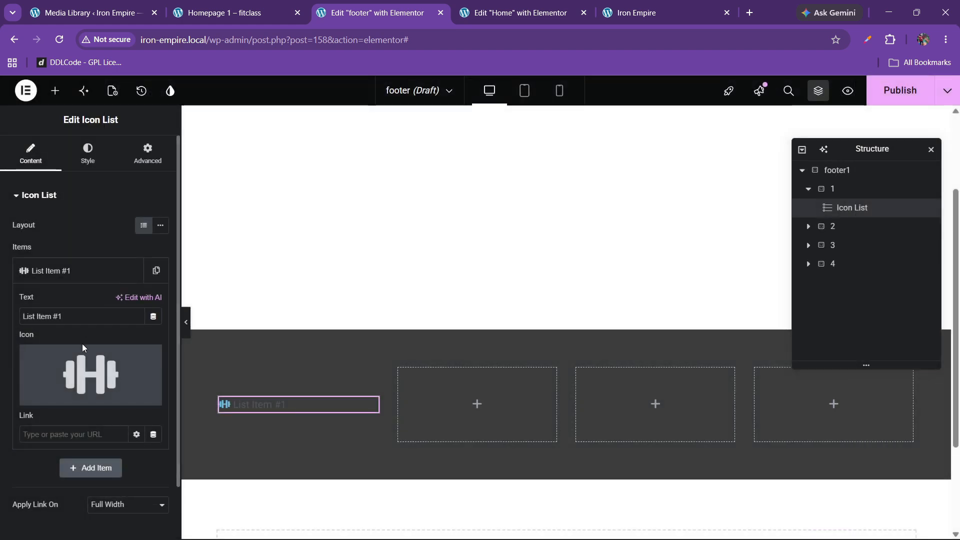
{"action": "key", "text": "ctrl+a"}
{"action": "type", "text": "I"}
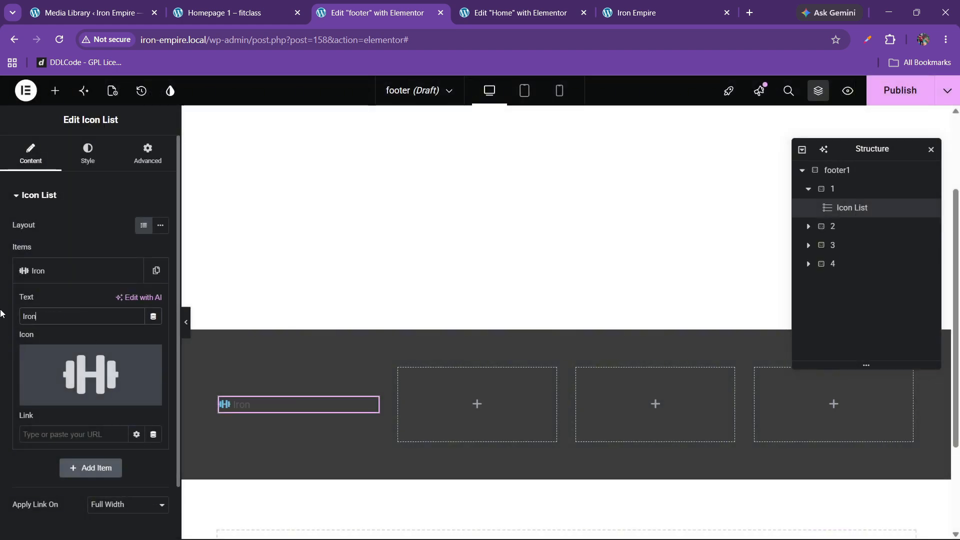
{"action": "type", "text": "ron Empire"}
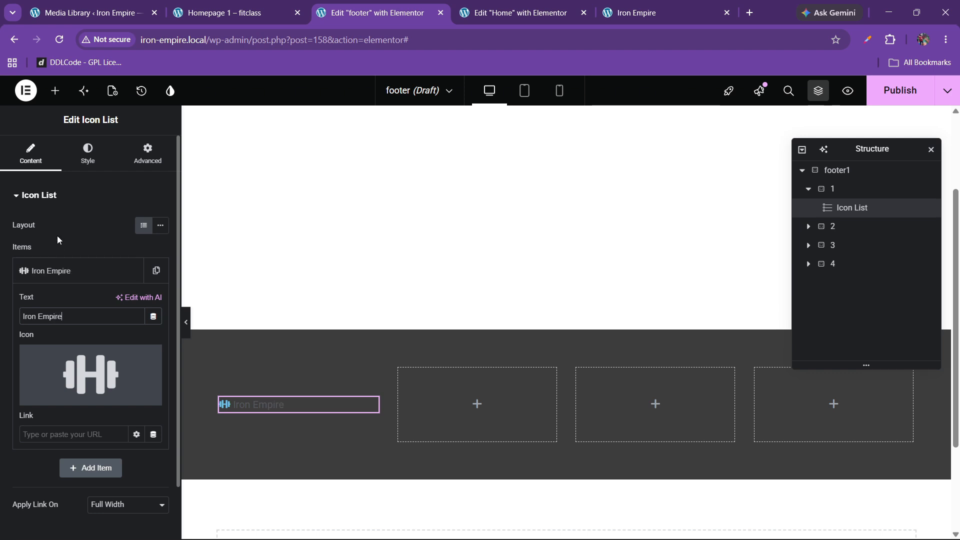
{"action": "left_click", "coordinate": [68, 272]}
Style the list icon with the global golden color and a size of 40 px, consulting the Fitclass demo
{"action": "left_click", "coordinate": [88, 152]}
{"action": "left_click", "coordinate": [57, 345]}
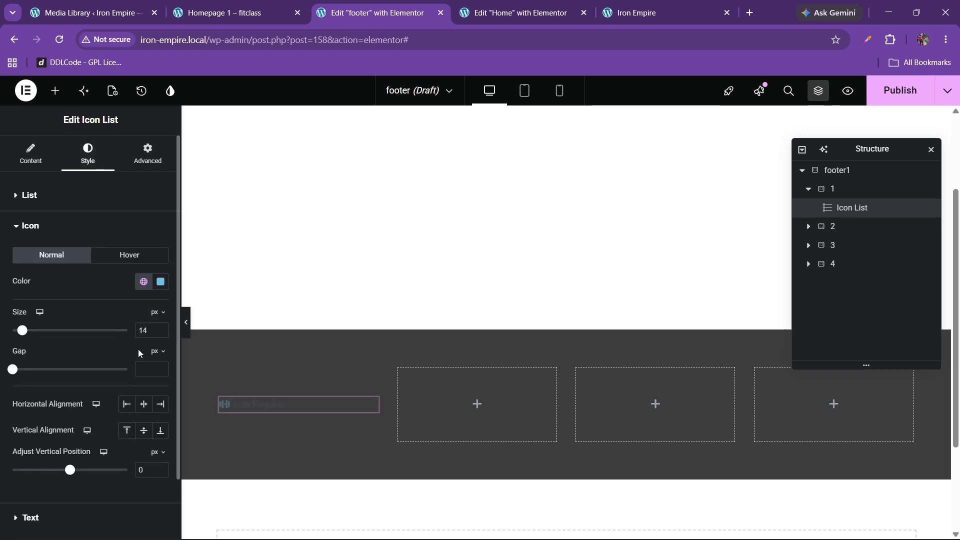
{"action": "left_click", "coordinate": [160, 281]}
{"action": "left_click", "coordinate": [144, 282]}
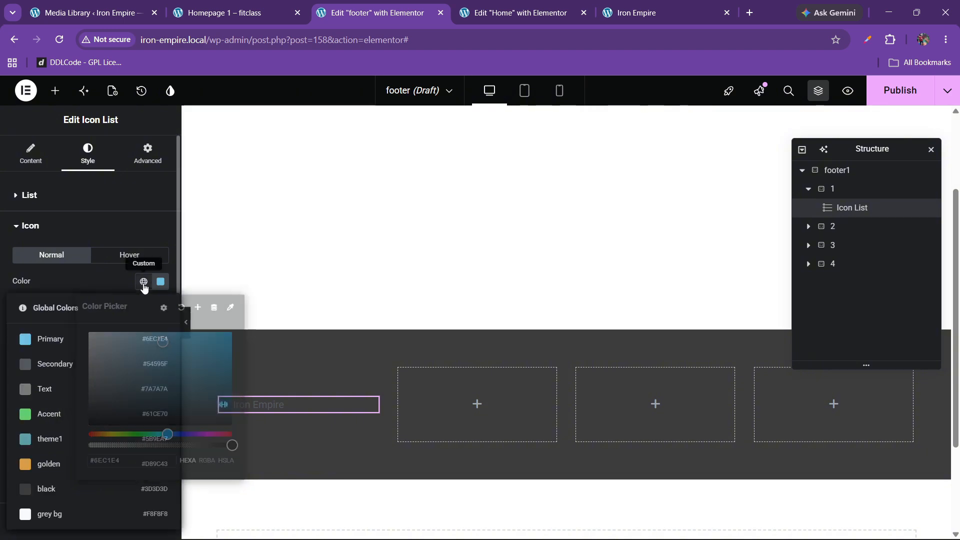
{"action": "left_click", "coordinate": [238, 12]}
{"action": "left_click", "coordinate": [370, 12]}
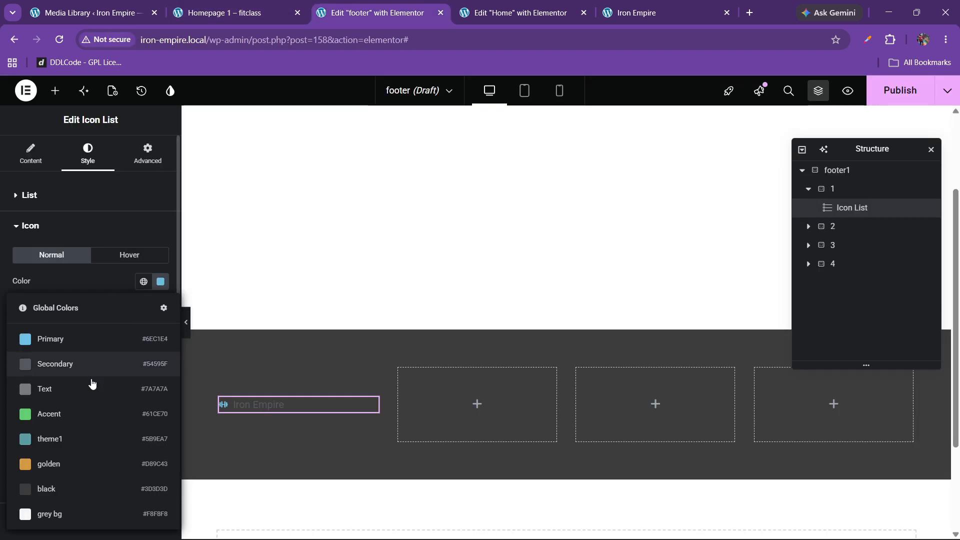
{"action": "left_click", "coordinate": [77, 465]}
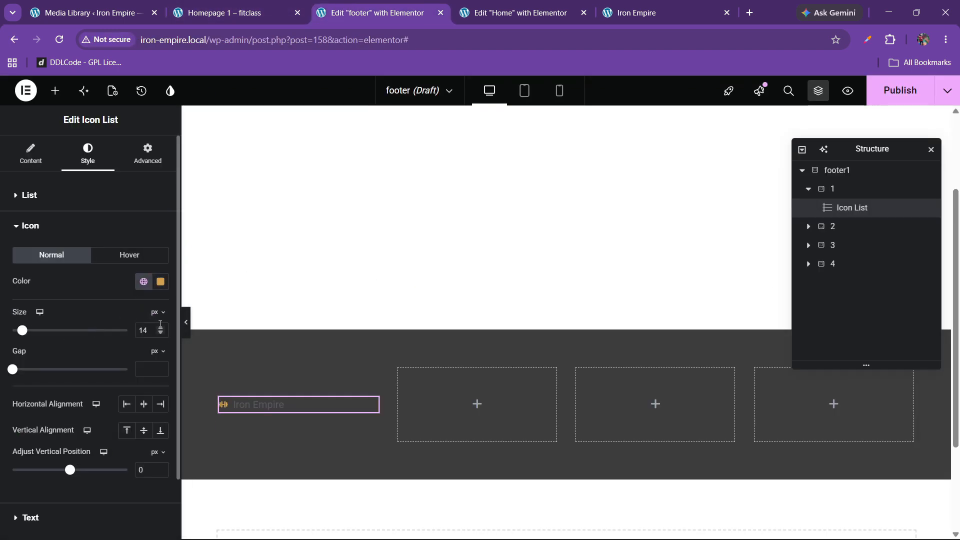
{"action": "left_click", "coordinate": [160, 328]}
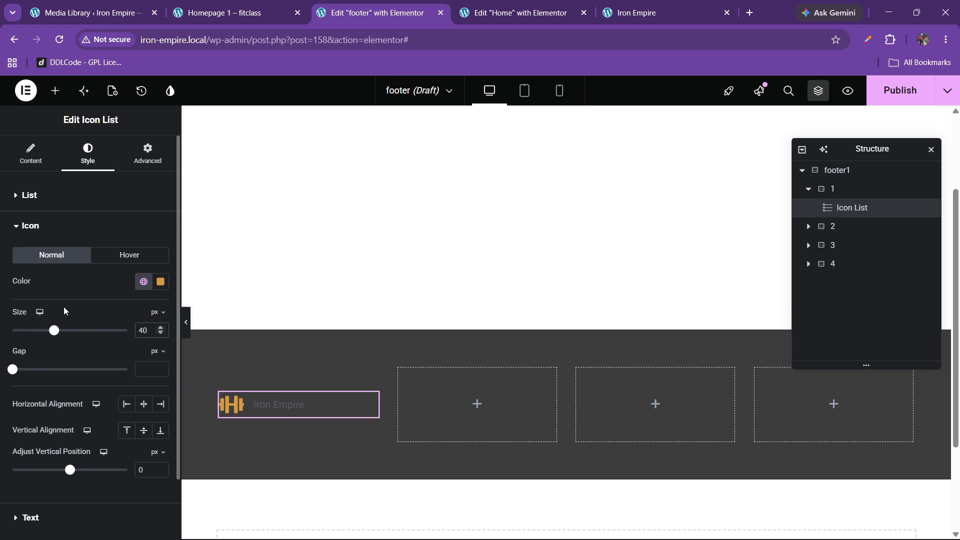
Set the text color of the Iron Empire list item to white
{"action": "left_click", "coordinate": [50, 227]}
{"action": "left_click", "coordinate": [53, 256]}
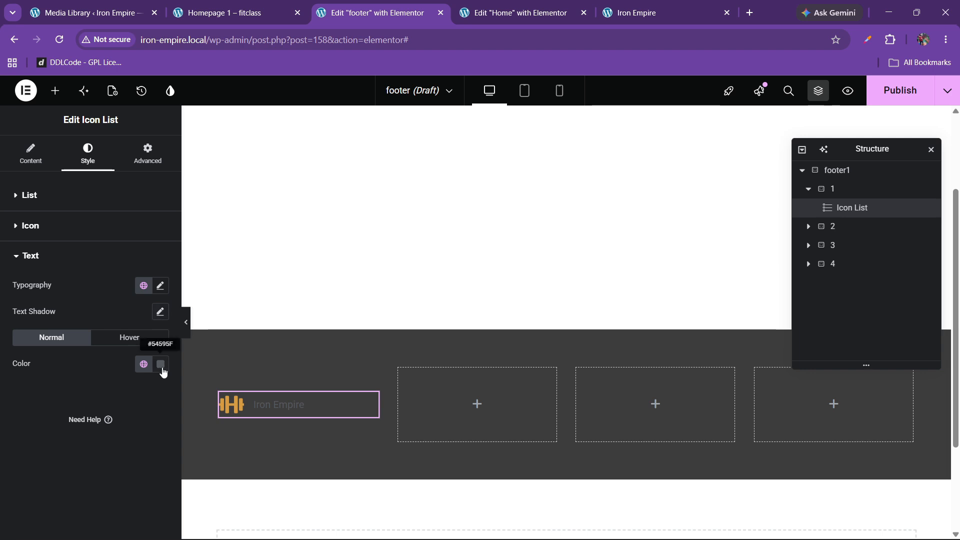
{"action": "left_click", "coordinate": [161, 364]}
{"action": "left_click_drag", "start_coordinate": [138, 221], "coordinate": [26, 151]}
{"action": "left_click", "coordinate": [92, 366]}
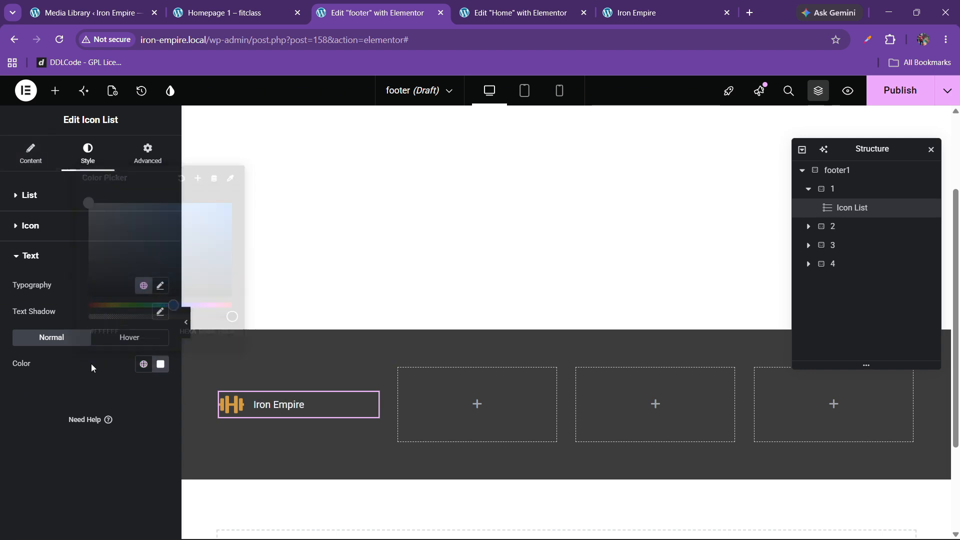
Set the Iron Empire text to weight 600 (Semi Bold) and size 27 px, comparing it with the Fitclass demo footer
{"action": "left_click", "coordinate": [159, 289]}
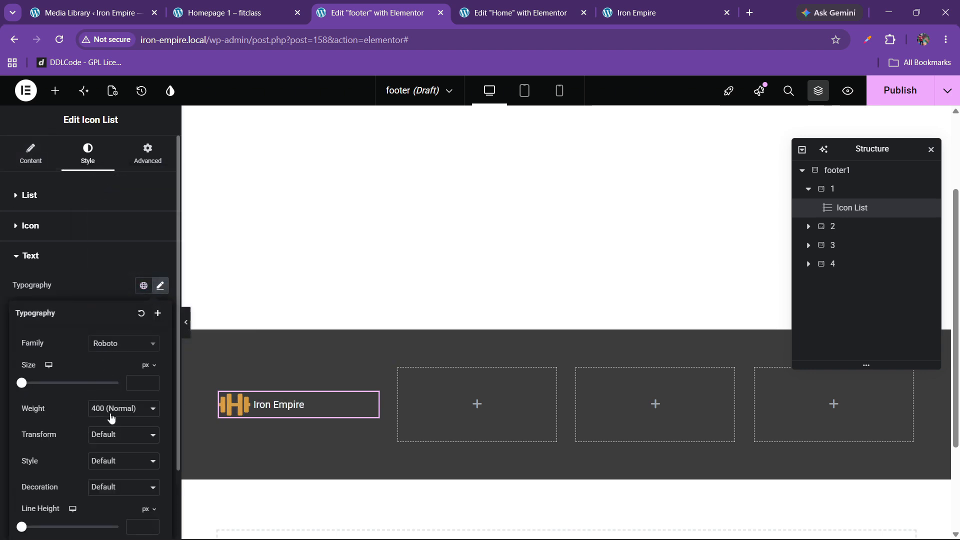
{"action": "left_click", "coordinate": [111, 418]}
{"action": "left_click", "coordinate": [105, 302]}
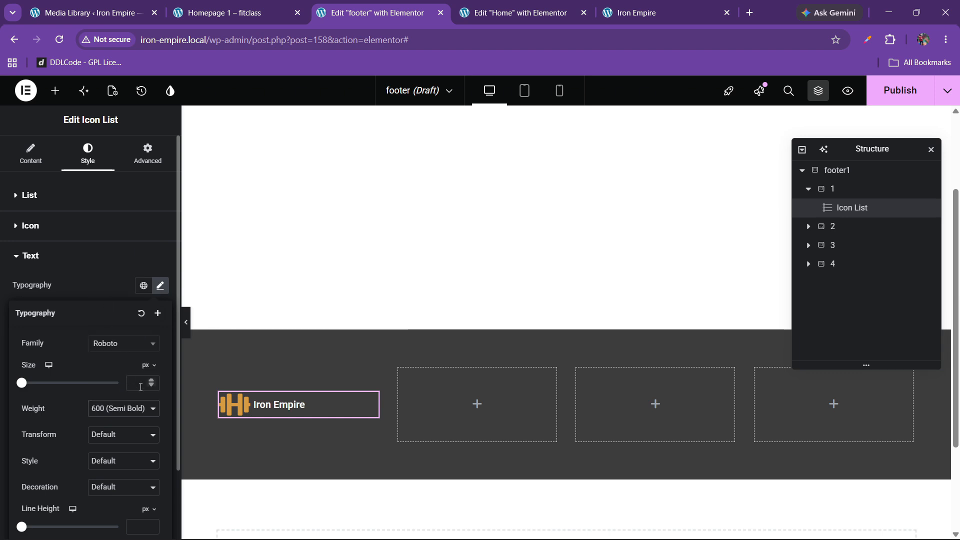
{"action": "left_click_drag", "start_coordinate": [151, 382], "coordinate": [151, 382]}
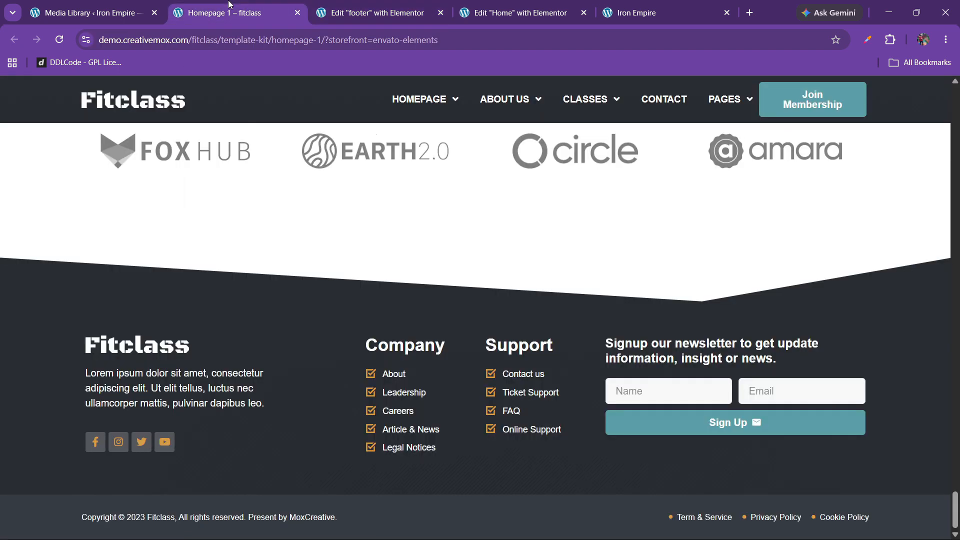
{"action": "left_click", "coordinate": [235, 12]}
{"action": "left_click", "coordinate": [361, 5]}
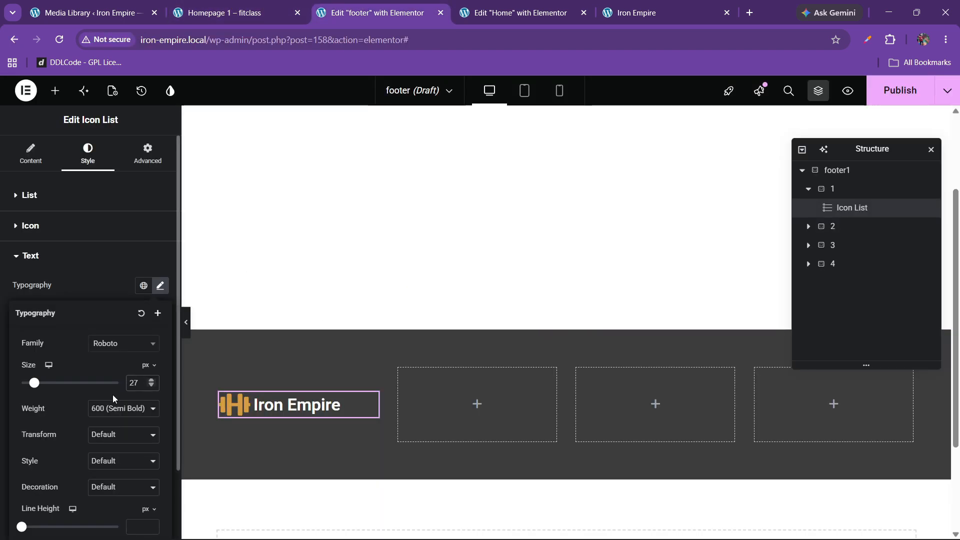
Set the Iron Empire text's weight to 700 (Bold) and its transform to Uppercase
{"action": "left_click", "coordinate": [109, 413]}
{"action": "left_click", "coordinate": [112, 319]}
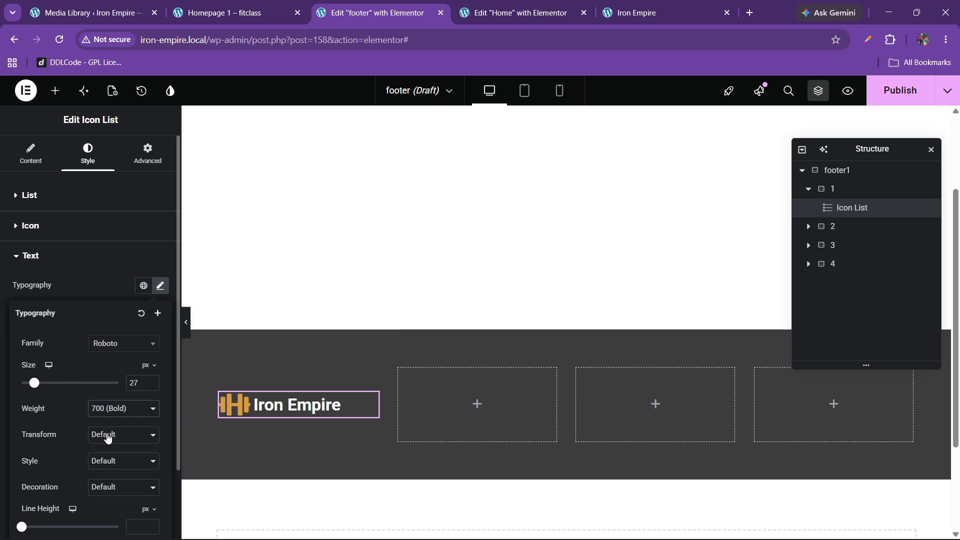
{"action": "left_click", "coordinate": [108, 438]}
{"action": "left_click", "coordinate": [107, 467]}
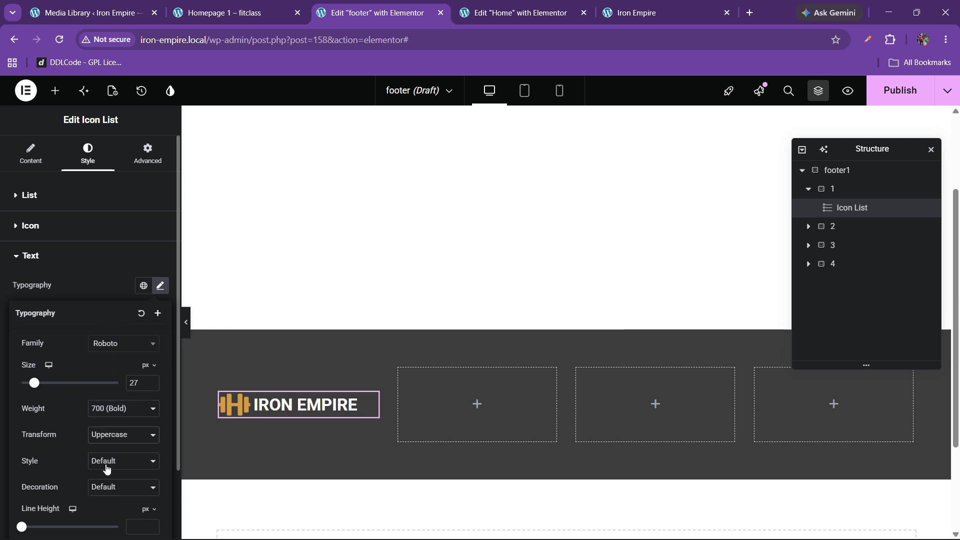
Reload the Fitclass demo page and check what follows the logo in its footer
{"action": "left_click", "coordinate": [234, 7]}
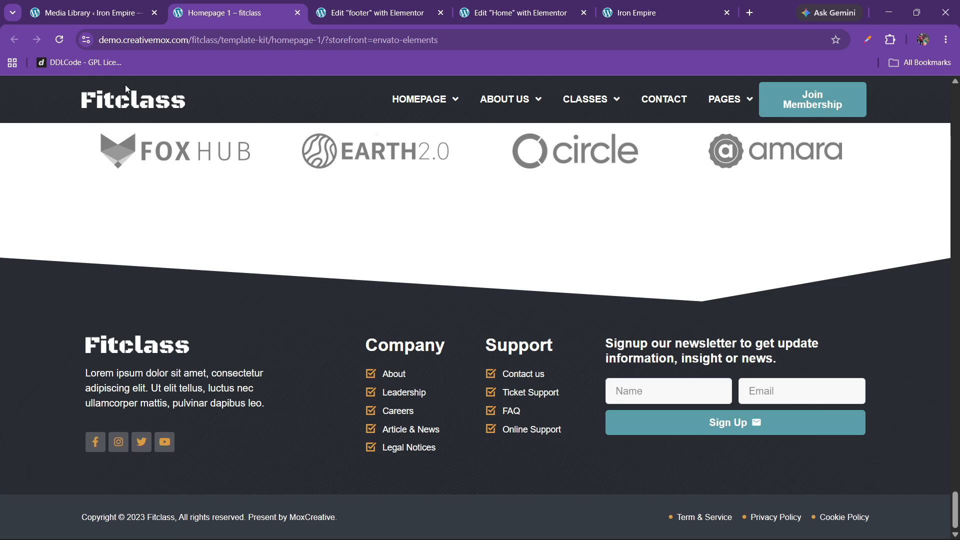
{"action": "left_click", "coordinate": [59, 40]}
{"action": "left_click", "coordinate": [415, 4]}
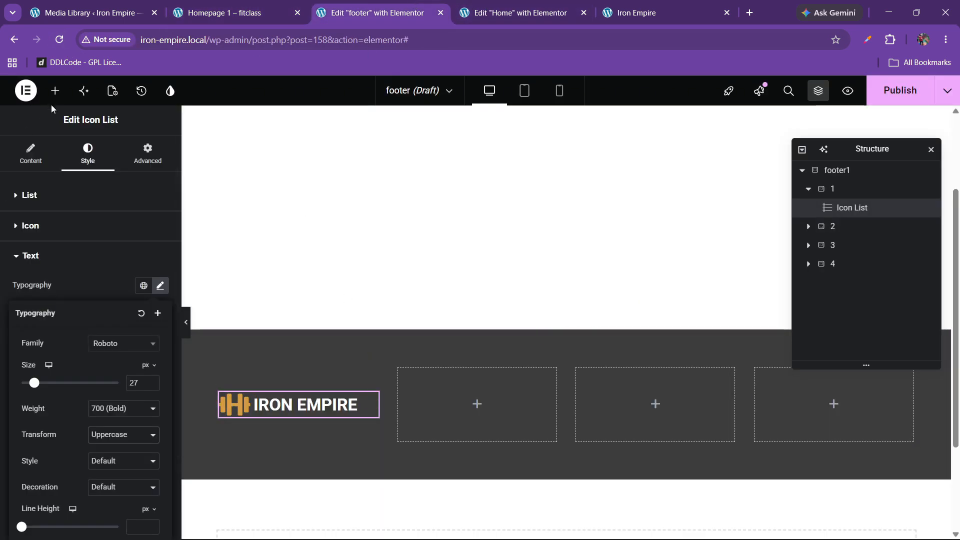
Try to copy the Clients paragraph from the Home page into flexbox 1, and delete the duplicate icon list pasted there
{"action": "left_click", "coordinate": [55, 90]}
{"action": "scroll", "coordinate": [81, 395], "scroll_direction": "down", "scroll_amount": 2}
{"action": "left_click", "coordinate": [520, 13]}
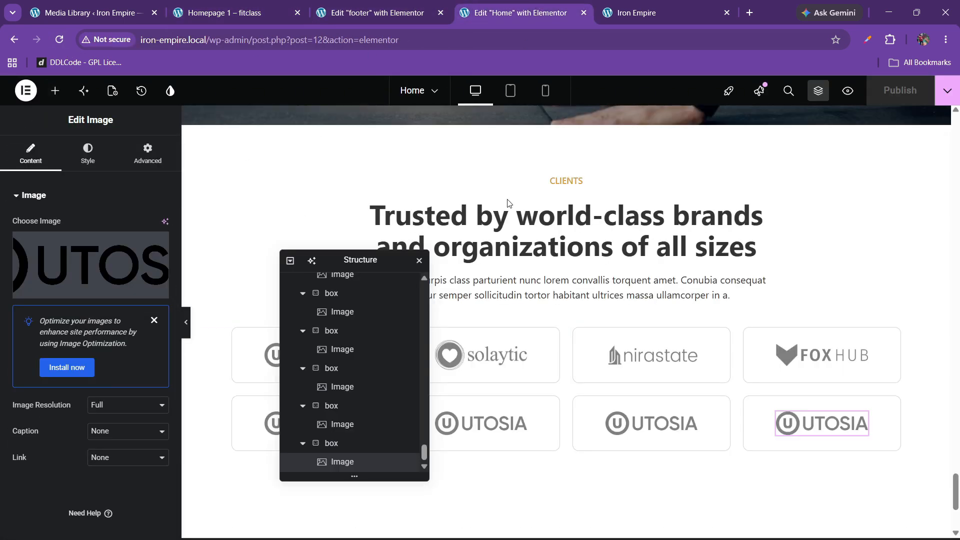
{"action": "right_click", "coordinate": [525, 289]}
{"action": "left_click", "coordinate": [551, 336]}
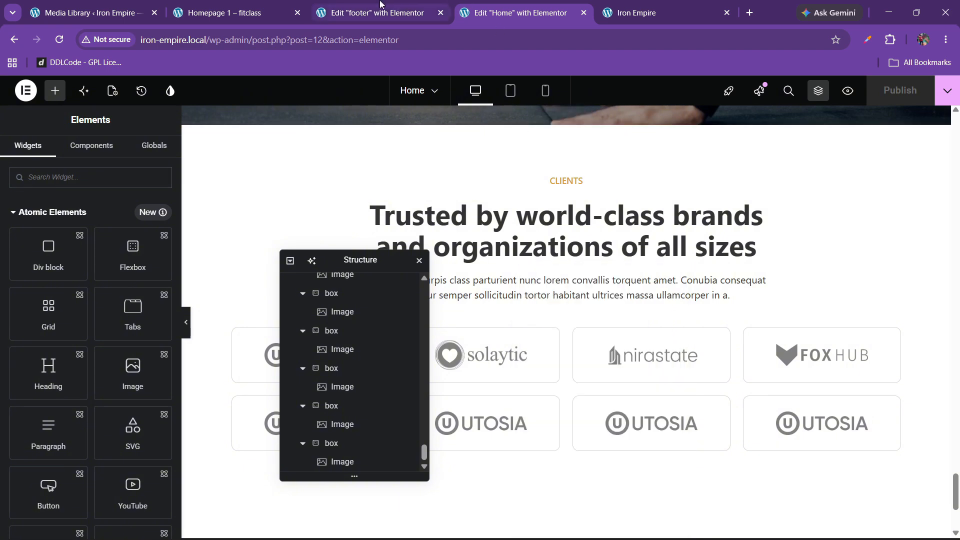
{"action": "left_click", "coordinate": [380, 4]}
{"action": "right_click", "coordinate": [325, 402]}
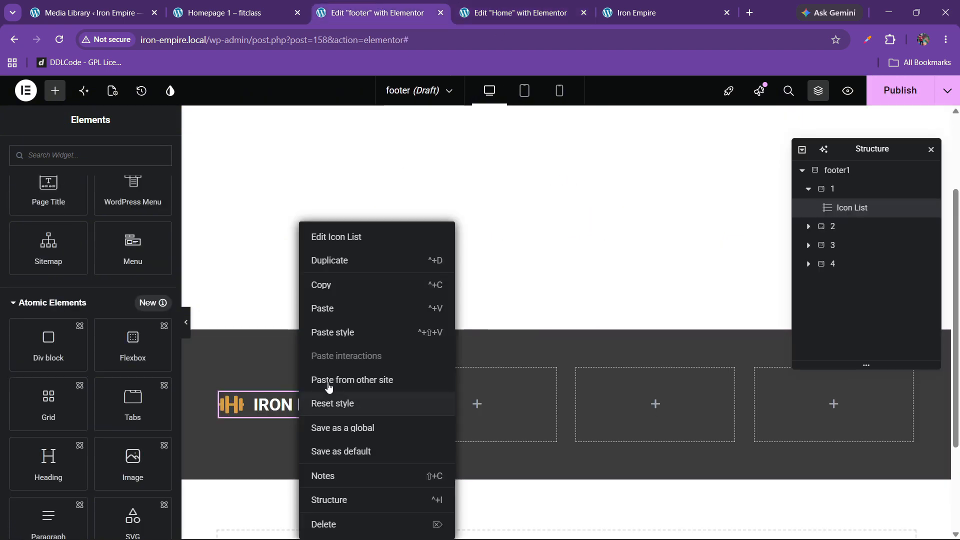
{"action": "left_click", "coordinate": [324, 295]}
{"action": "right_click", "coordinate": [301, 414]}
{"action": "left_click", "coordinate": [325, 303]}
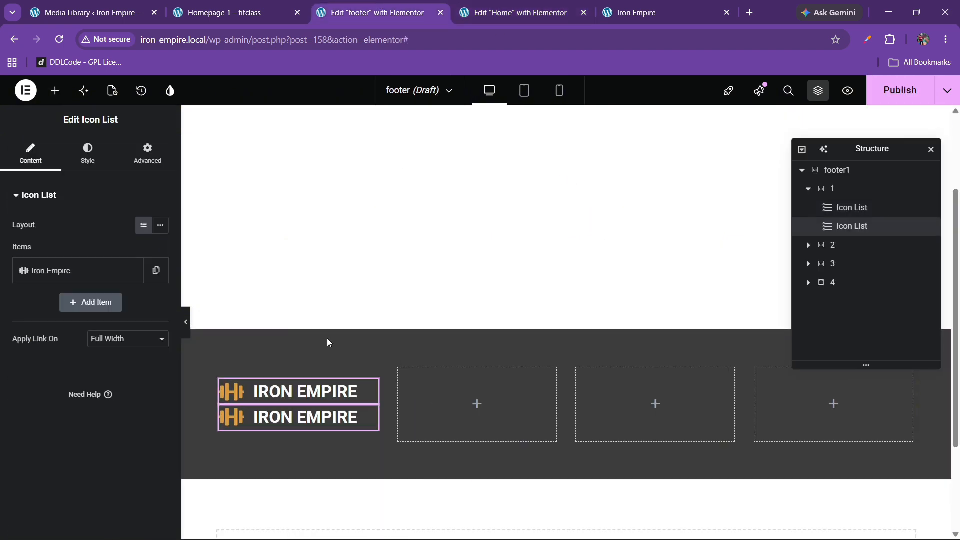
{"action": "right_click", "coordinate": [281, 426]}
{"action": "left_click", "coordinate": [303, 523]}
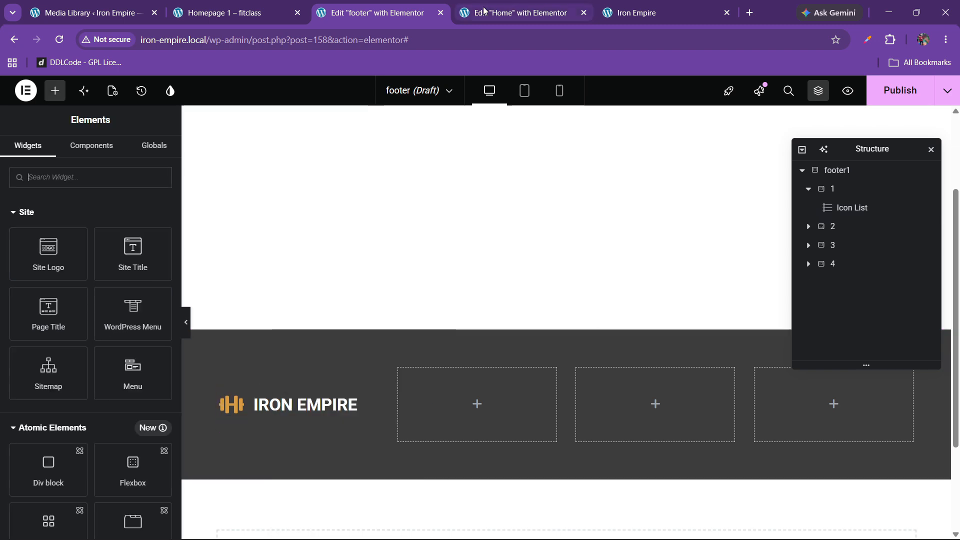
Copy the paragraph of the Clients section on the Home page and paste it below the icon list in flexbox 1
{"action": "left_click", "coordinate": [484, 10]}
{"action": "left_click", "coordinate": [505, 293]}
{"action": "right_click", "coordinate": [504, 293]}
{"action": "left_click", "coordinate": [527, 332]}
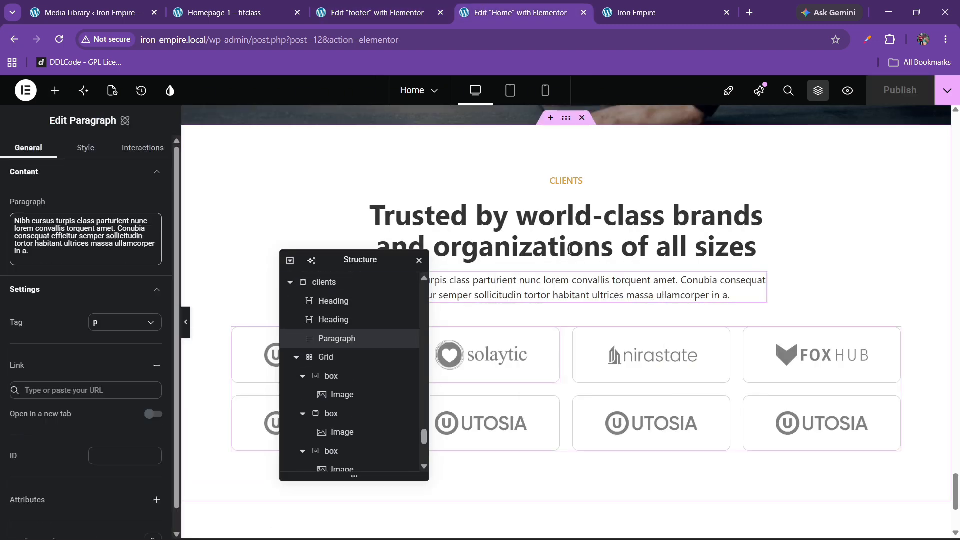
{"action": "left_click", "coordinate": [373, 13]}
{"action": "right_click", "coordinate": [295, 415]}
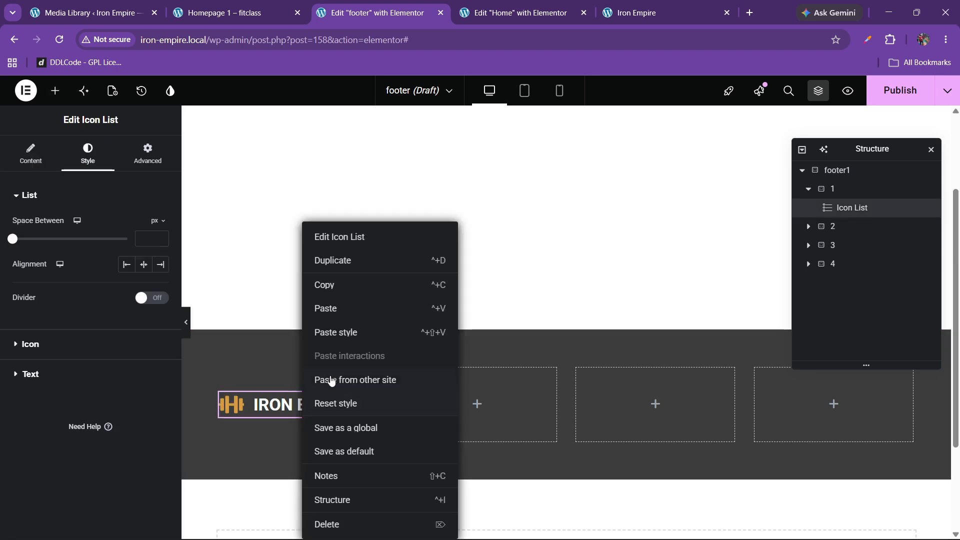
{"action": "left_click", "coordinate": [326, 309]}
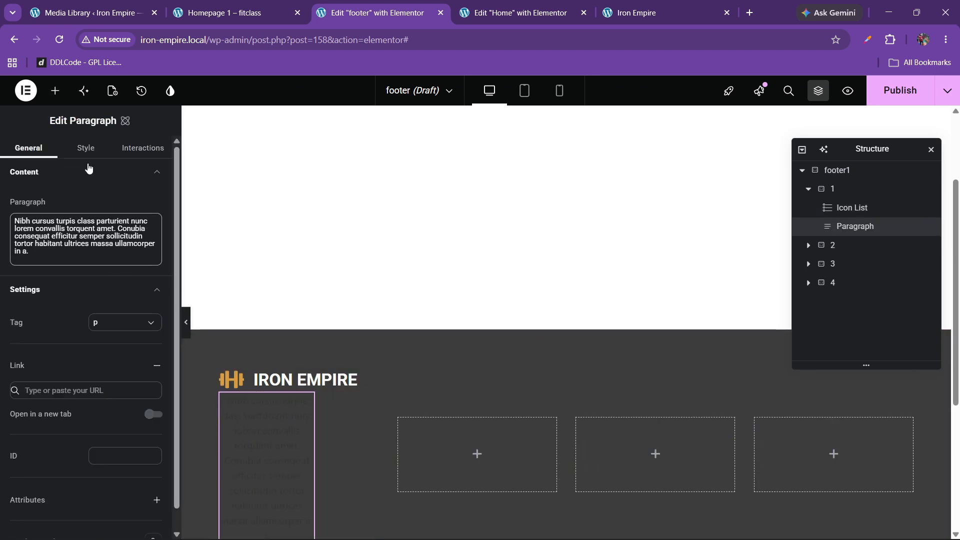
Set the text color of the pasted footer paragraph to #ffffff
{"action": "left_click", "coordinate": [86, 149]}
{"action": "left_click", "coordinate": [61, 345]}
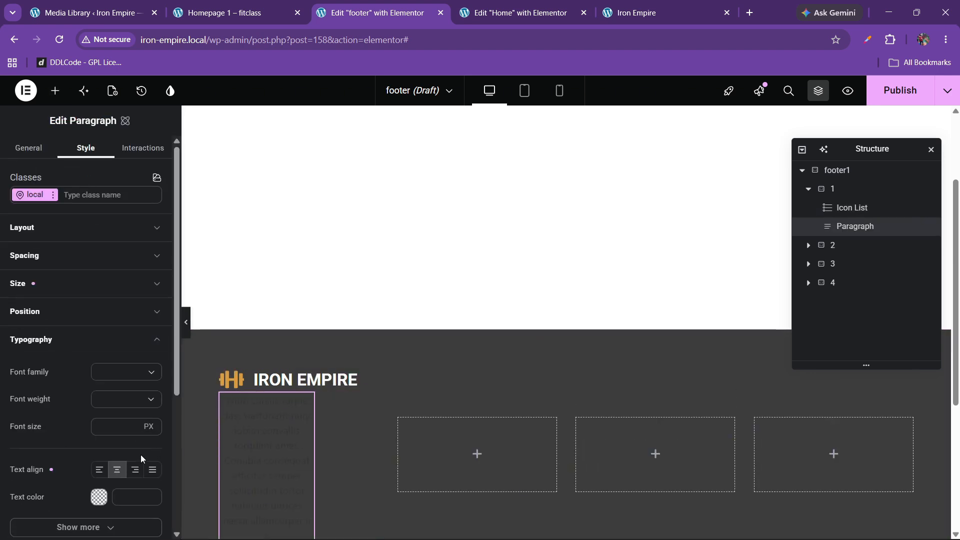
{"action": "left_click", "coordinate": [98, 497]}
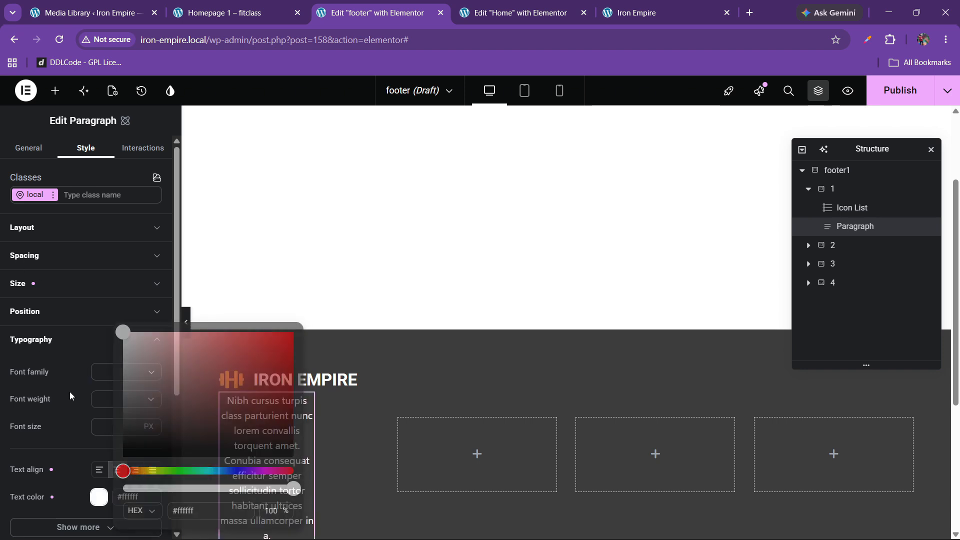
Replace the footer paragraph's text with the Lorem ipsum description copied from below the logo in the Fitclass demo footer
{"action": "left_click", "coordinate": [212, 5]}
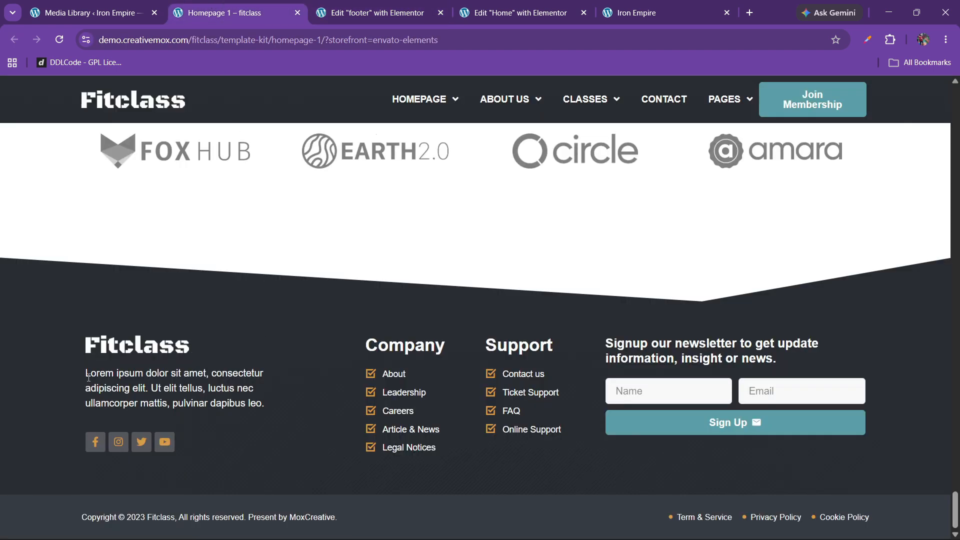
{"action": "left_click_drag", "start_coordinate": [88, 377], "coordinate": [274, 410]}
{"action": "key", "text": "ctrl+c"}
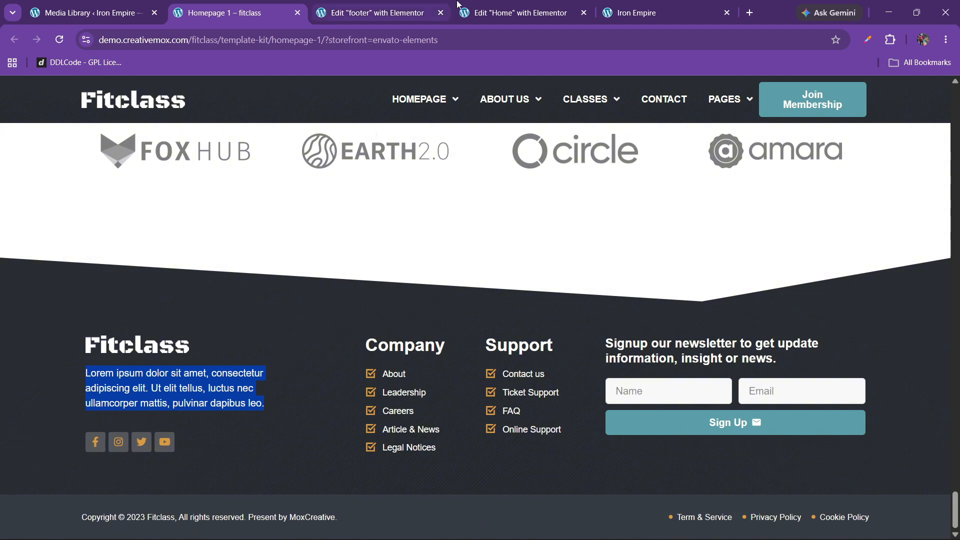
{"action": "left_click", "coordinate": [373, 13]}
{"action": "left_click", "coordinate": [36, 150]}
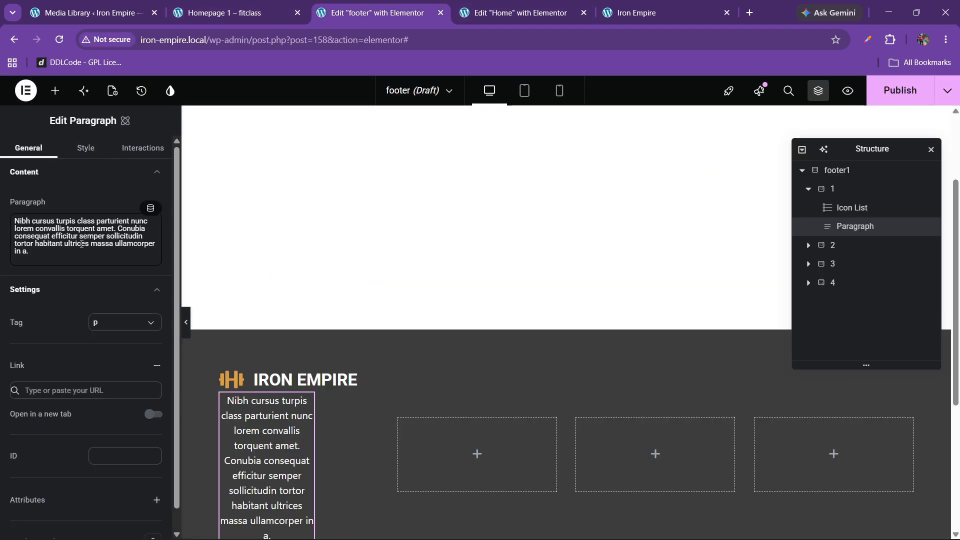
{"action": "left_click", "coordinate": [84, 244]}
{"action": "key", "text": "ctrl+a"}
{"action": "key", "text": "ctrl+v"}
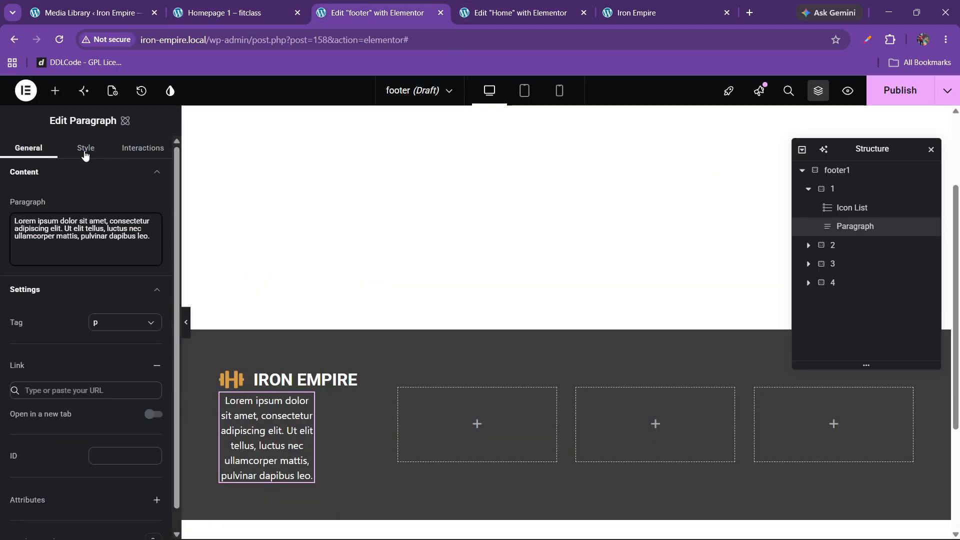
Align the footer paragraph's text to the start and set its width to 100%
{"action": "left_click", "coordinate": [85, 149]}
{"action": "left_click", "coordinate": [99, 470]}
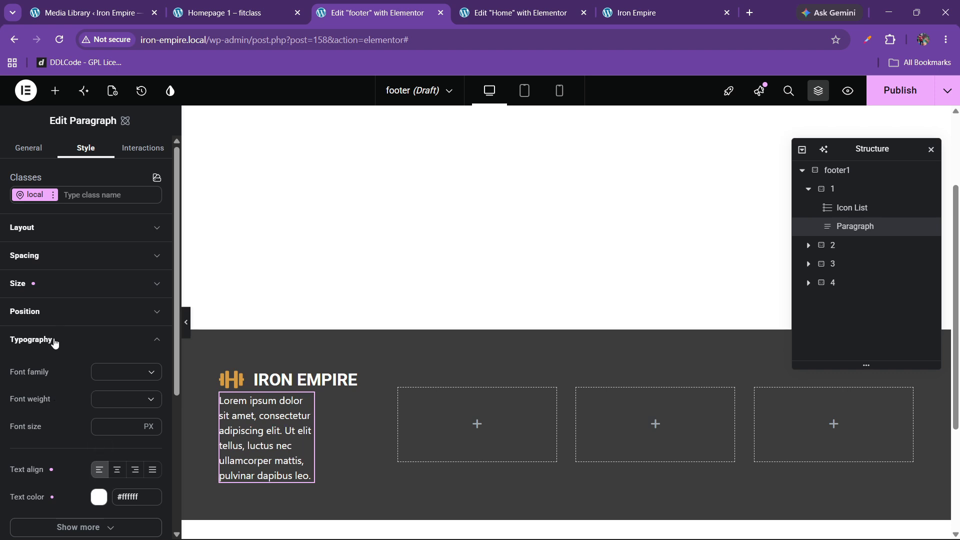
{"action": "left_click", "coordinate": [55, 343]}
{"action": "left_click", "coordinate": [51, 296]}
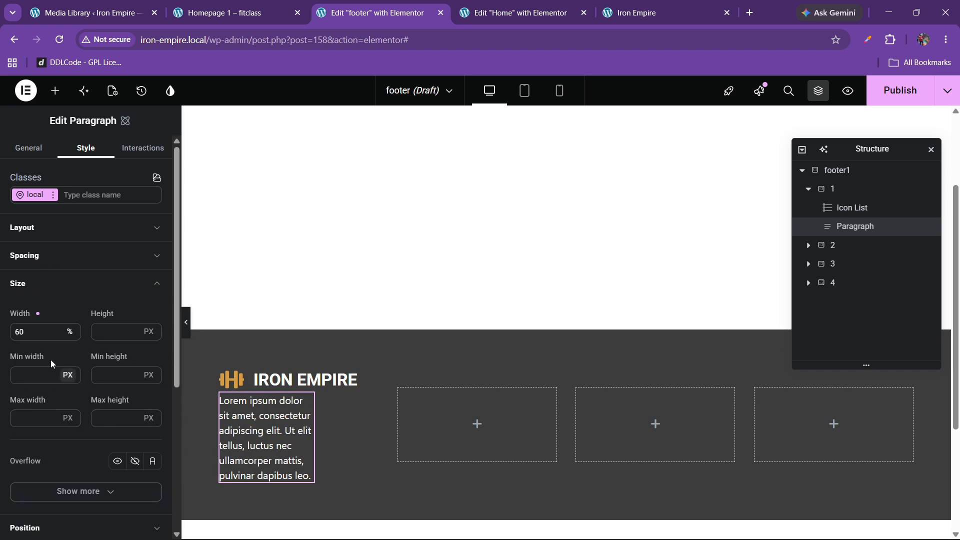
{"action": "double_click", "coordinate": [56, 331]}
{"action": "type", "text": "100"}
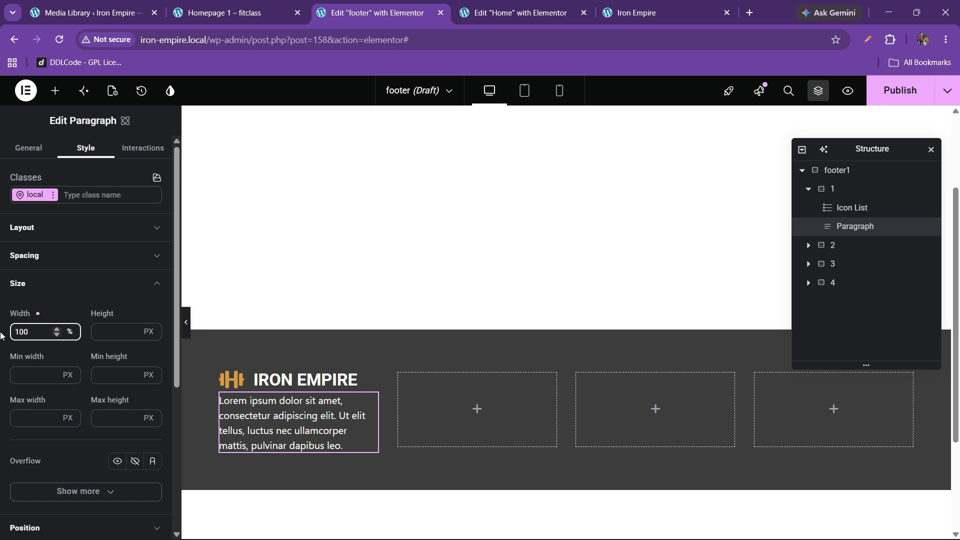
Set flexbox 1 to centered justification and start-aligned items, with column and row gaps of 20 px
{"action": "left_click", "coordinate": [837, 190]}
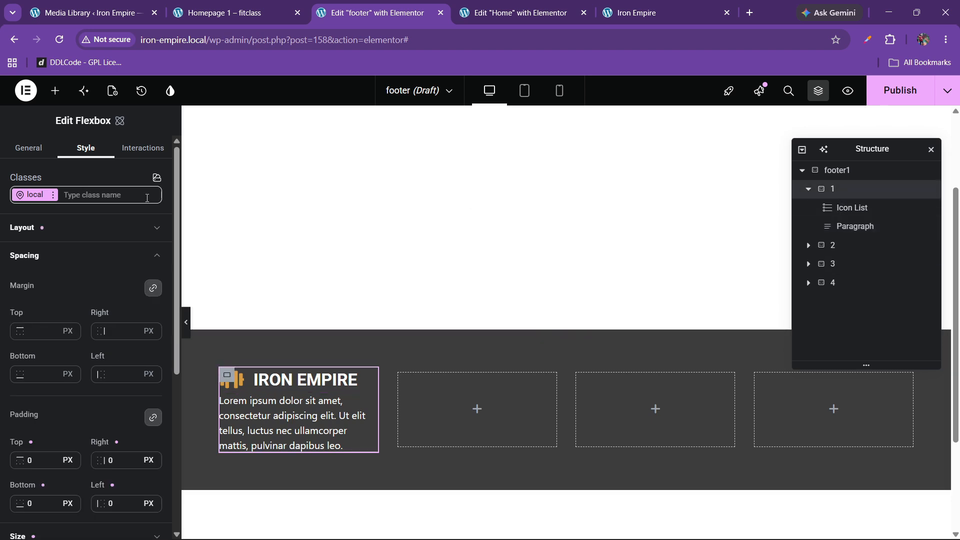
{"action": "left_click", "coordinate": [55, 228]}
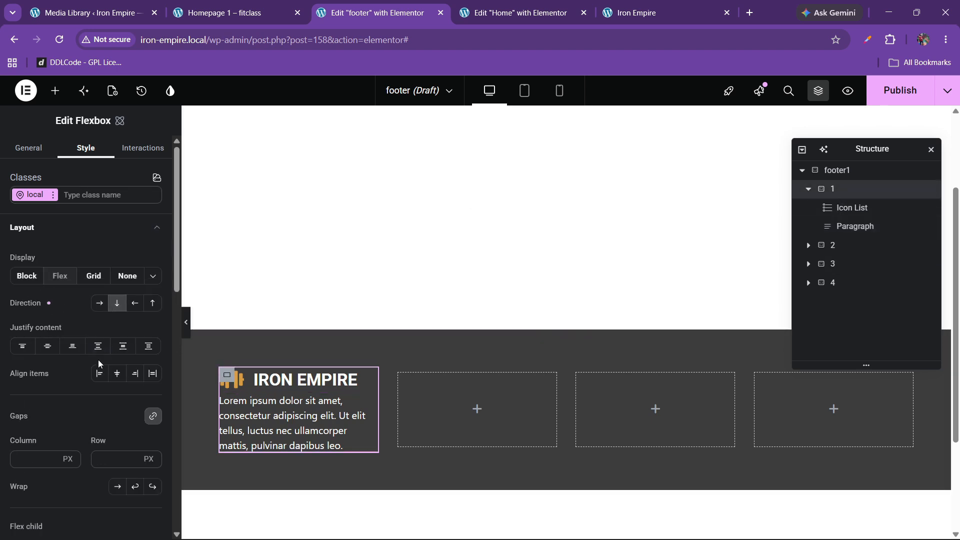
{"action": "left_click", "coordinate": [99, 374]}
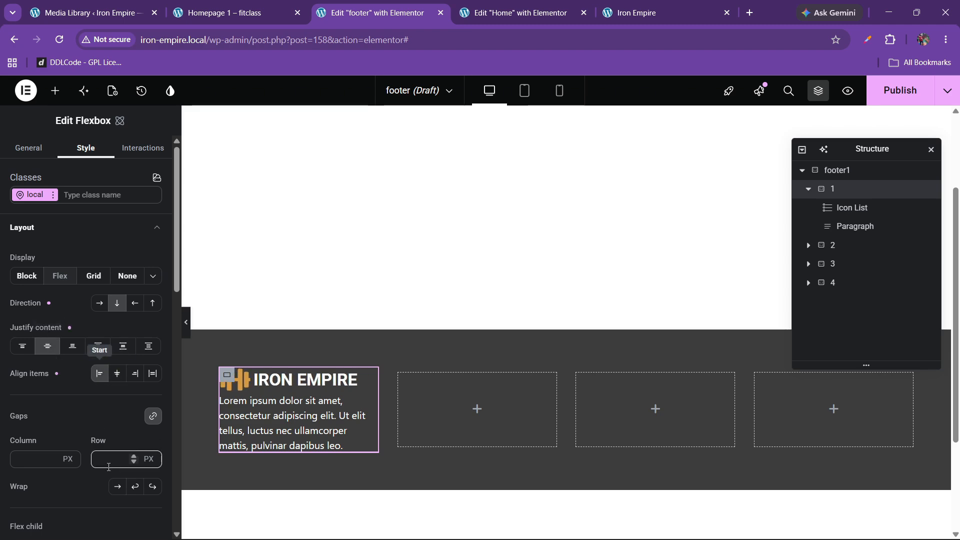
{"action": "left_click", "coordinate": [111, 459]}
{"action": "type", "text": "20"}
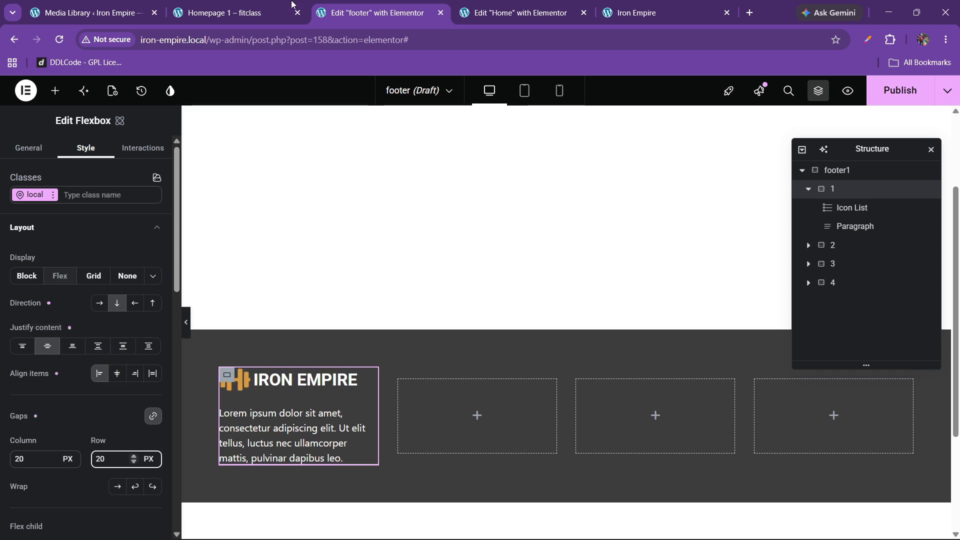
Add a Social Icons widget to flexbox 1, directly below the paragraph
{"action": "left_click", "coordinate": [293, 5]}
{"action": "left_click", "coordinate": [372, 13]}
{"action": "left_click", "coordinate": [55, 91]}
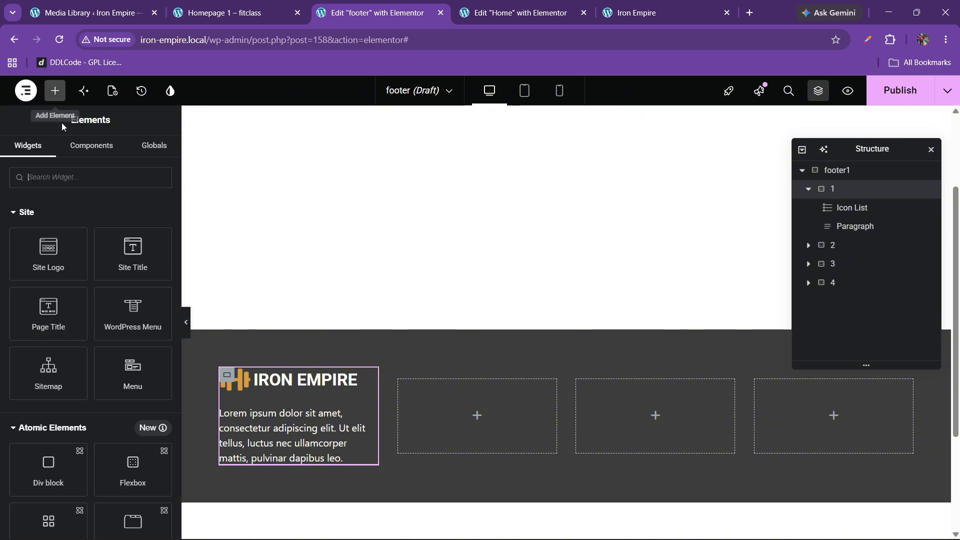
{"action": "type", "text": "social"}
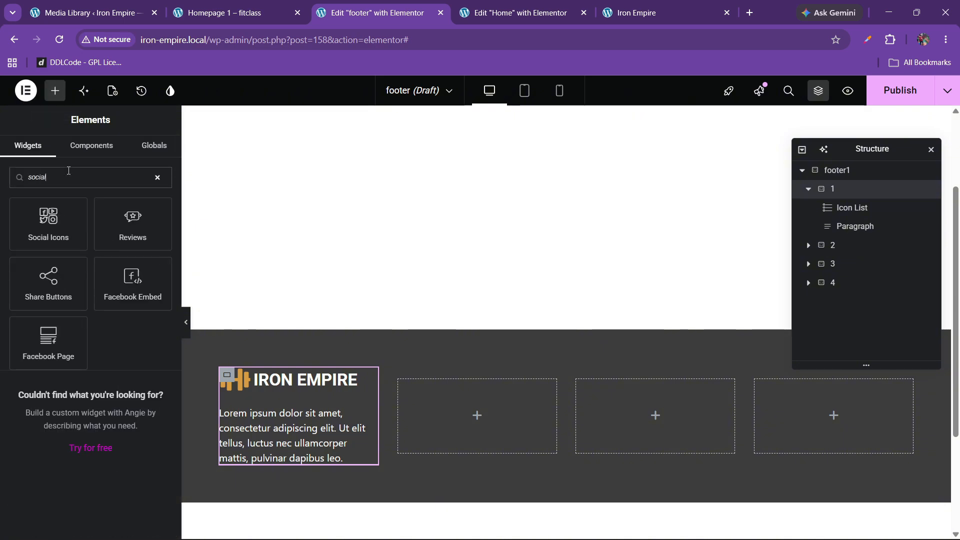
{"action": "left_click_drag", "start_coordinate": [66, 211], "coordinate": [282, 466]}
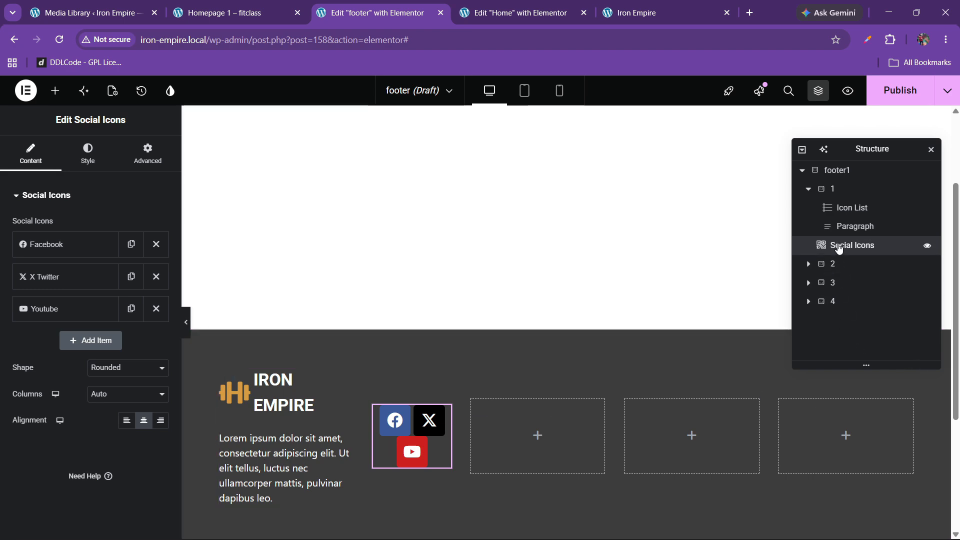
{"action": "left_click_drag", "start_coordinate": [844, 247], "coordinate": [869, 253]}
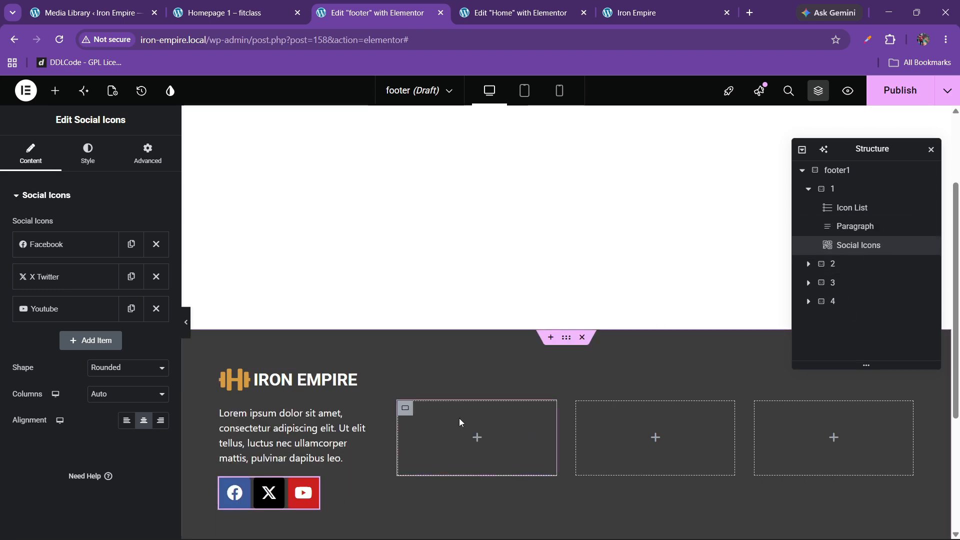
Duplicate the Youtube item in the social icons and change the copy's icon to Instagram
{"action": "left_click", "coordinate": [274, 6]}
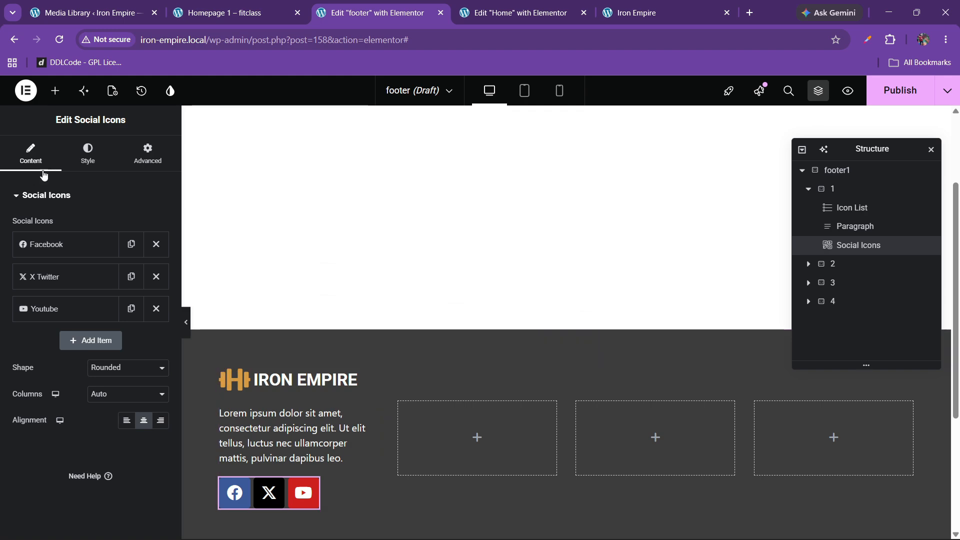
{"action": "left_click", "coordinate": [87, 159]}
{"action": "left_click", "coordinate": [49, 159]}
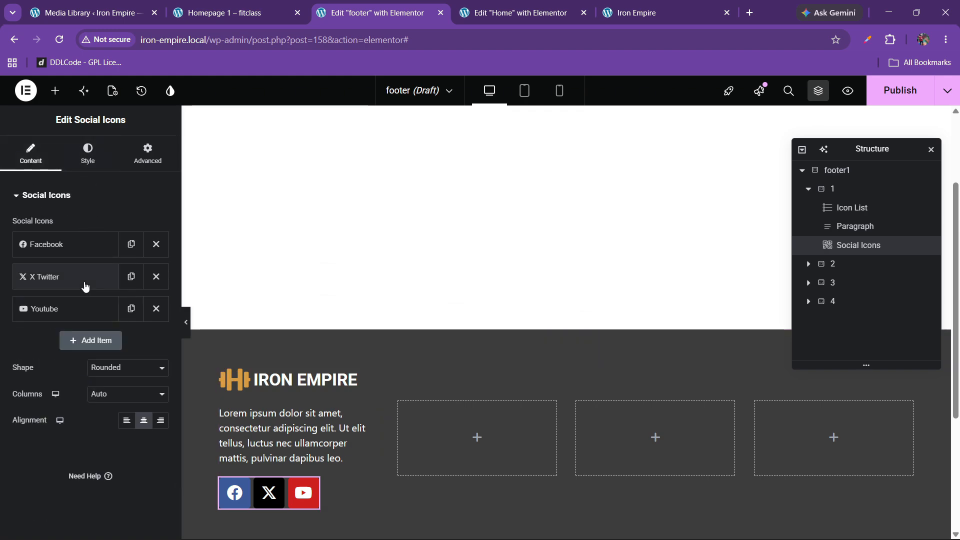
{"action": "left_click", "coordinate": [131, 309]}
{"action": "left_click", "coordinate": [60, 342]}
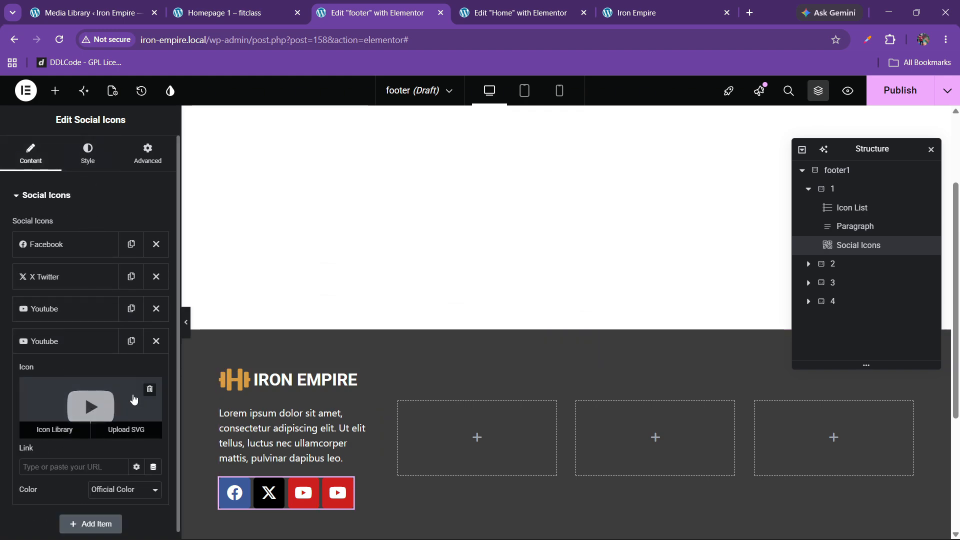
{"action": "left_click", "coordinate": [55, 431]}
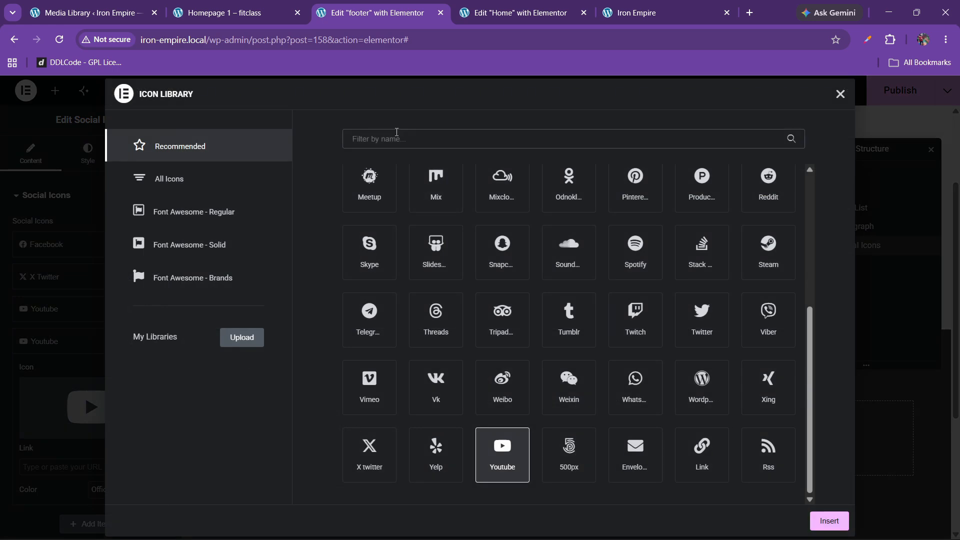
{"action": "left_click", "coordinate": [397, 138]}
{"action": "type", "text": "insta"}
{"action": "left_click", "coordinate": [370, 220]}
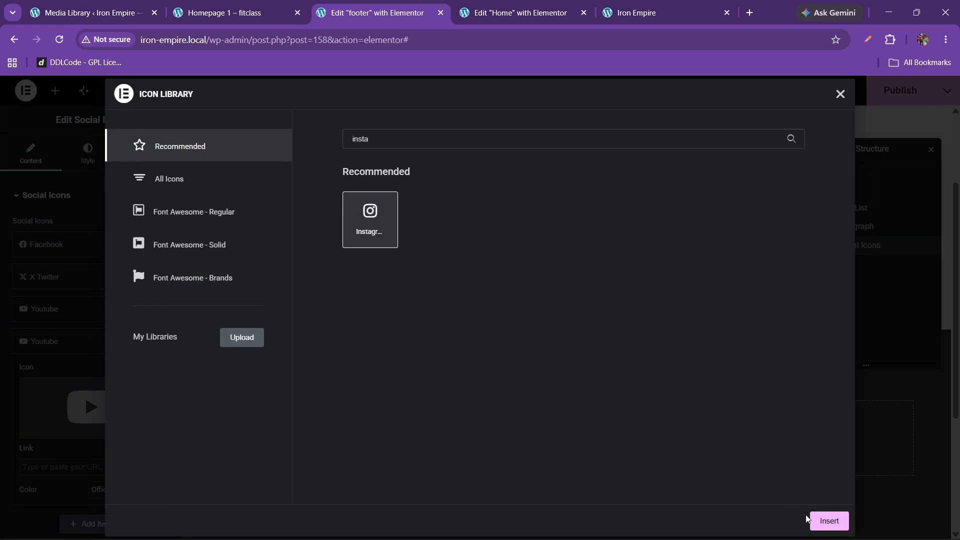
{"action": "left_click", "coordinate": [829, 521]}
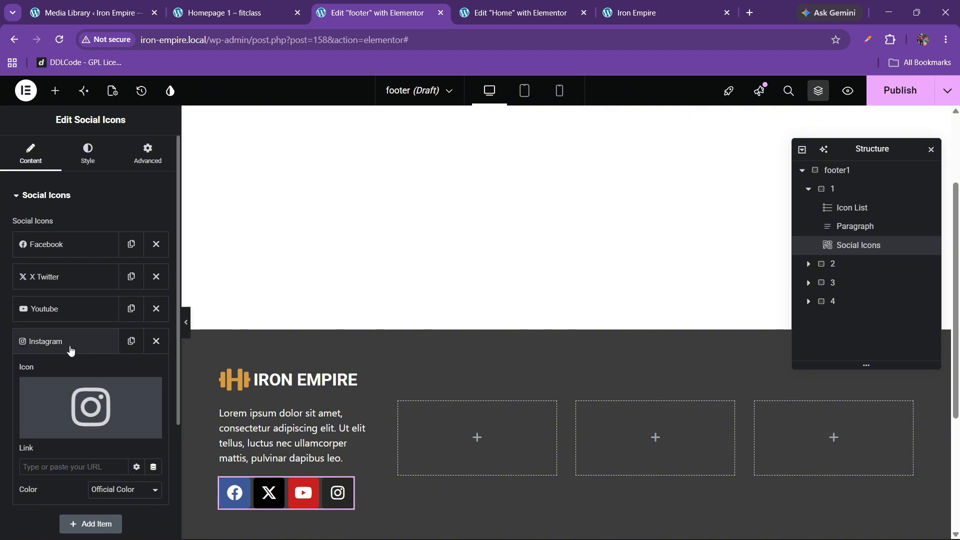
{"action": "left_click", "coordinate": [70, 348]}
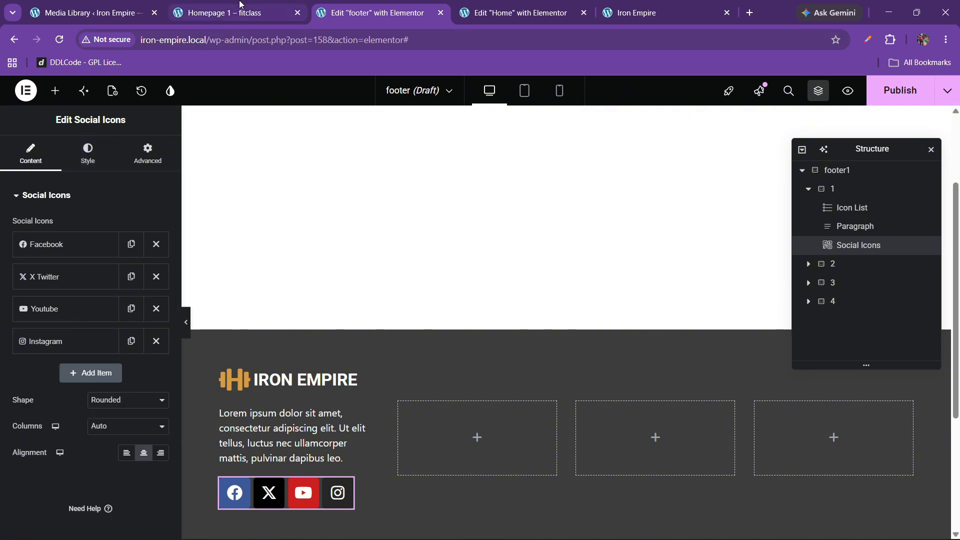
Compare the social icons with the Fitclass footer, switch them to custom colors and set the primary color to #6D6767
{"action": "left_click", "coordinate": [240, 5]}
{"action": "left_click", "coordinate": [376, 6]}
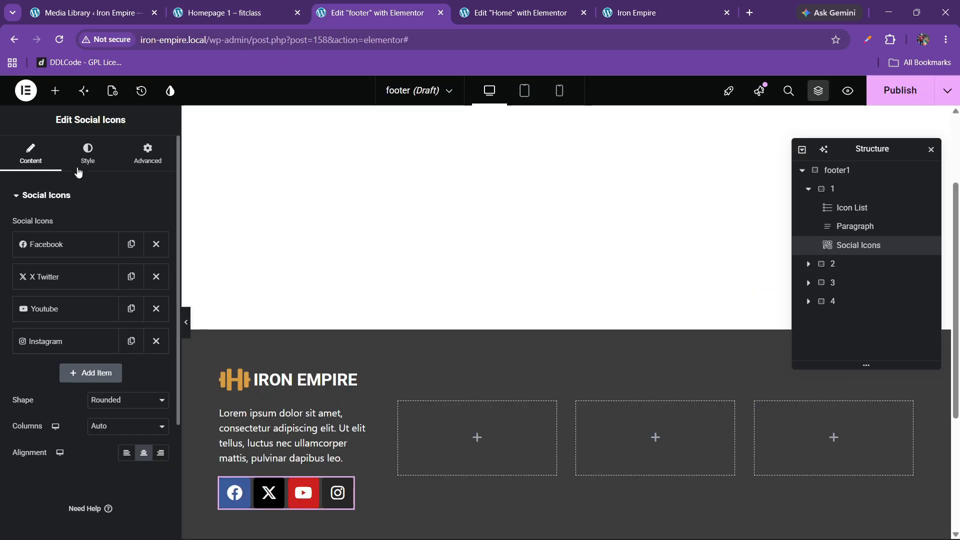
{"action": "left_click", "coordinate": [88, 150]}
{"action": "left_click", "coordinate": [245, 5]}
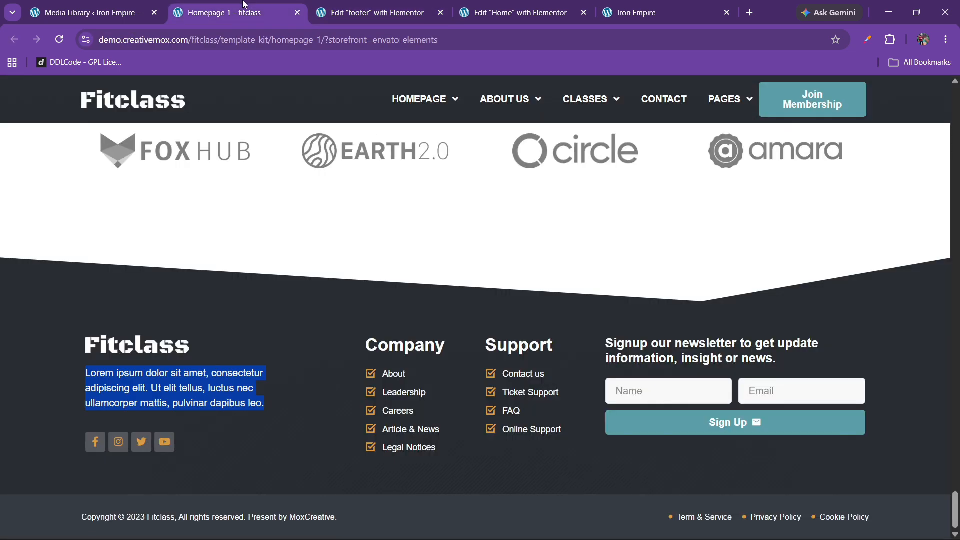
{"action": "left_click", "coordinate": [351, 6]}
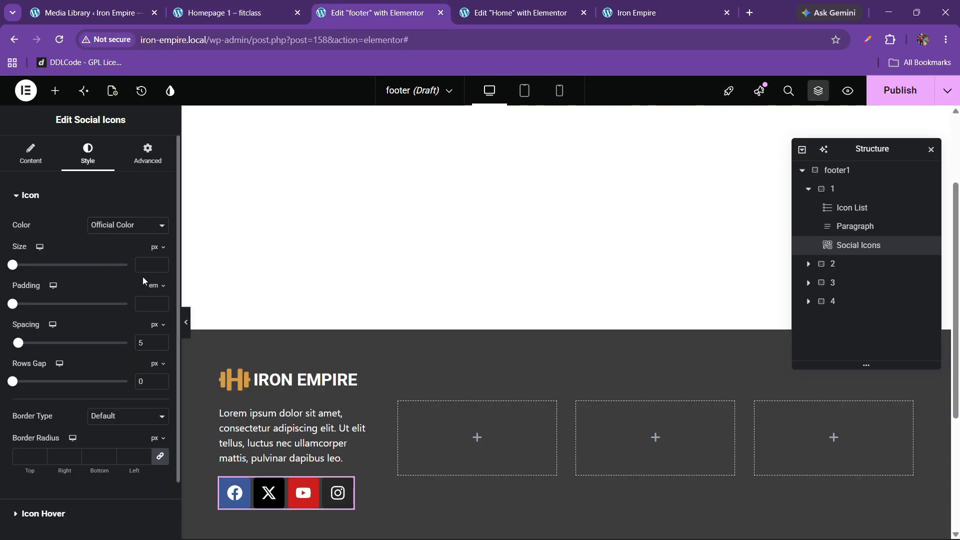
{"action": "left_click", "coordinate": [113, 255]}
{"action": "left_click", "coordinate": [143, 252]}
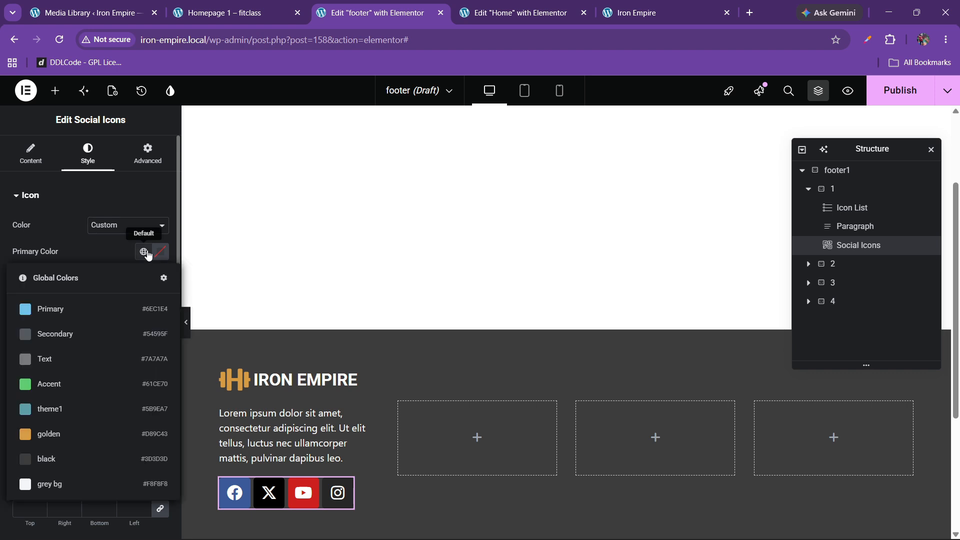
{"action": "left_click", "coordinate": [75, 459]}
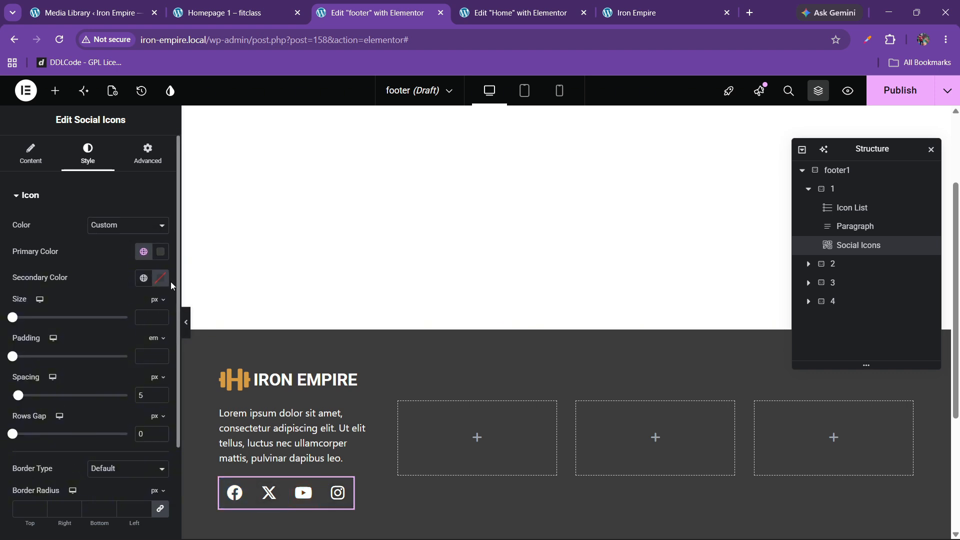
{"action": "left_click", "coordinate": [160, 253]}
{"action": "left_click_drag", "start_coordinate": [155, 347], "coordinate": [98, 356]}
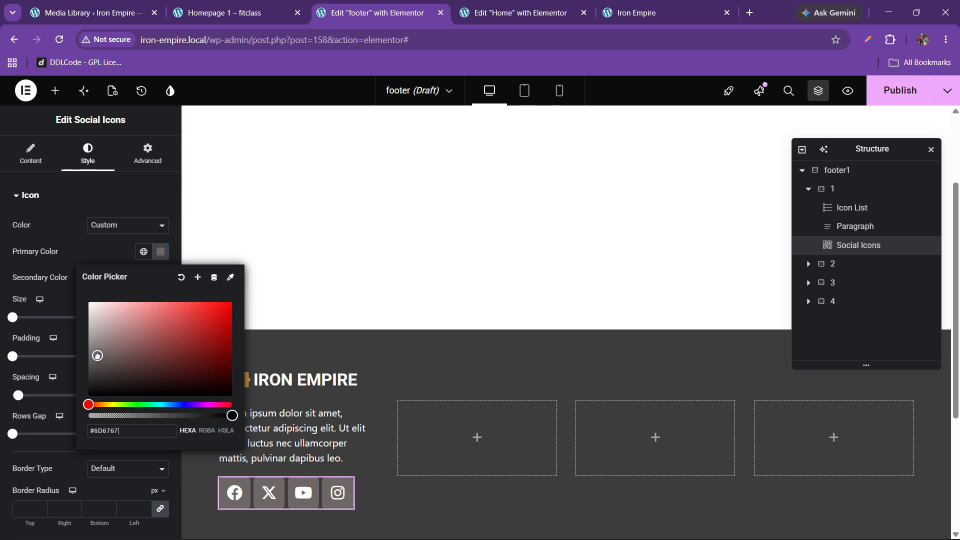
Set the social icons' secondary color to the global golden color and their size to 15 px
{"action": "left_click", "coordinate": [60, 282]}
{"action": "left_click", "coordinate": [144, 278]}
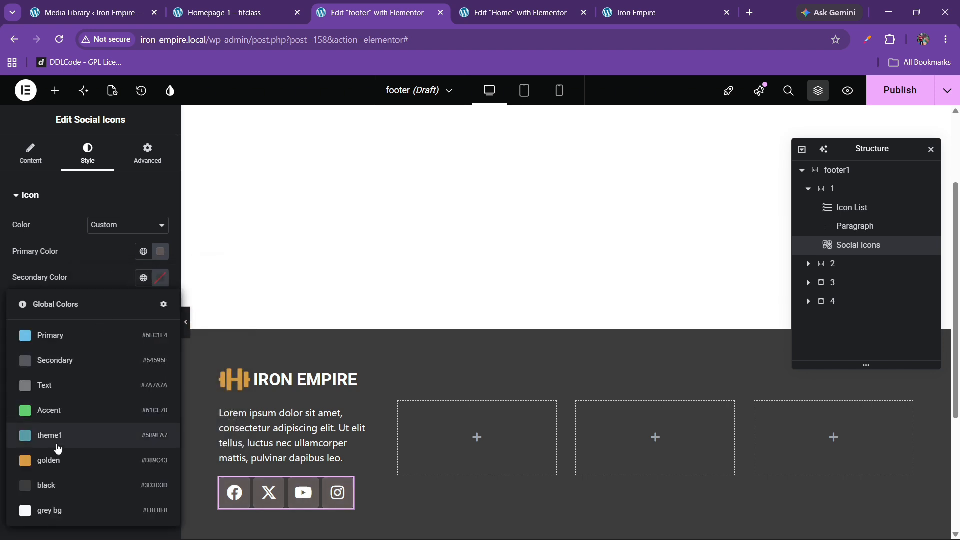
{"action": "left_click", "coordinate": [58, 456]}
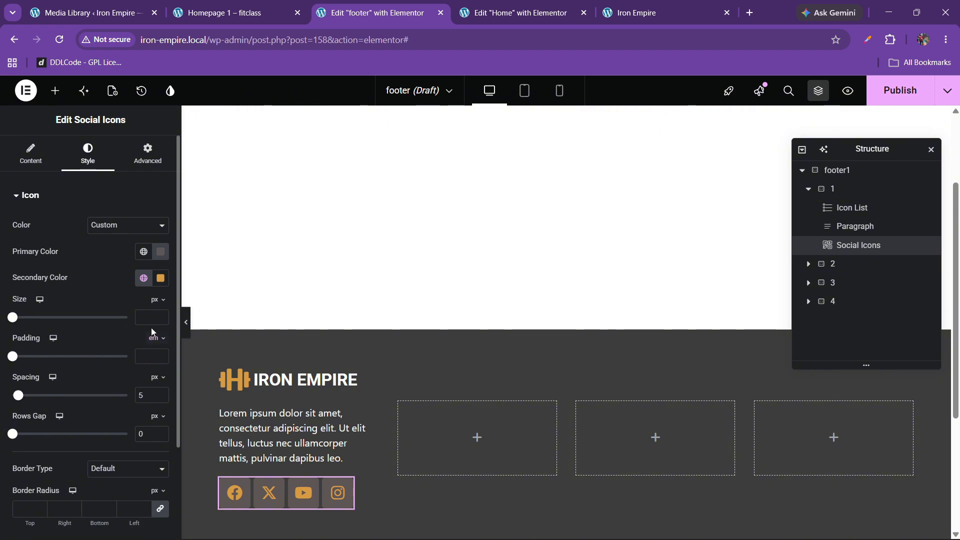
{"action": "left_click_drag", "start_coordinate": [159, 315], "coordinate": [158, 316]}
{"action": "left_click", "coordinate": [158, 316]}
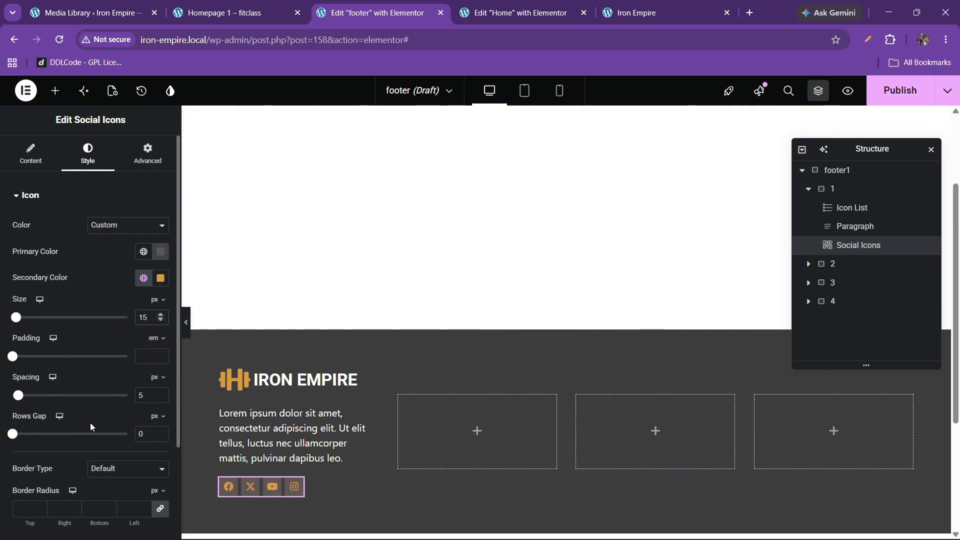
Set the social icons' hover colors to black for primary and white for secondary
{"action": "scroll", "coordinate": [80, 413], "scroll_direction": "down", "scroll_amount": 1}
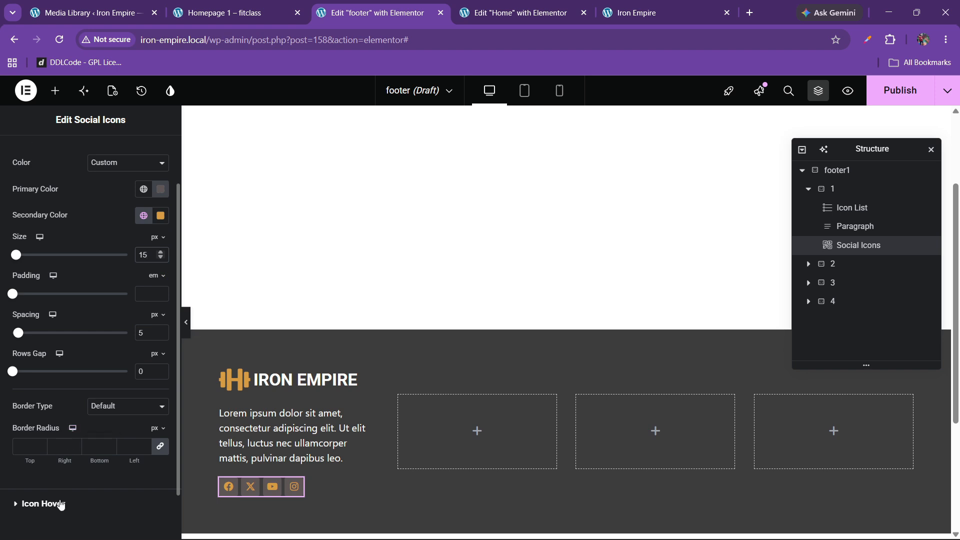
{"action": "left_click", "coordinate": [44, 504]}
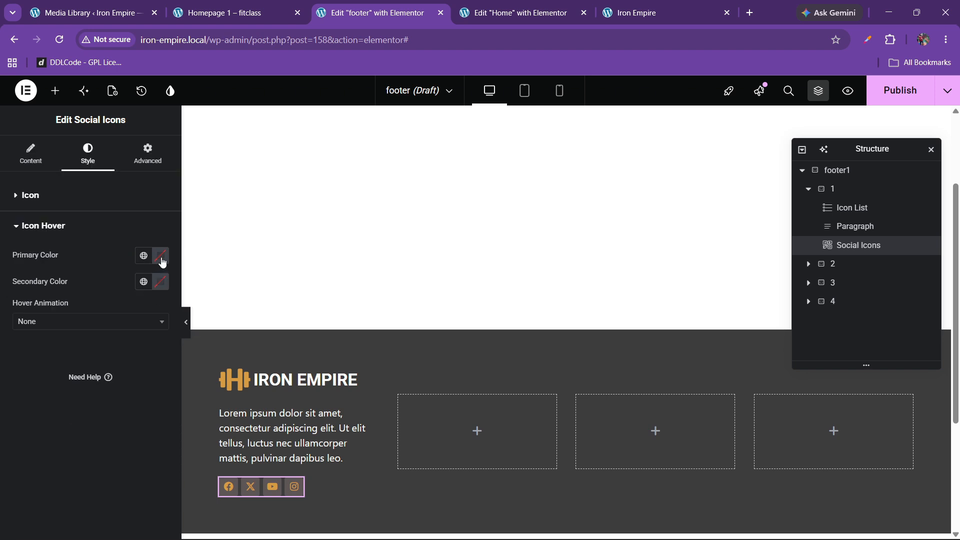
{"action": "left_click", "coordinate": [161, 260]}
{"action": "left_click_drag", "start_coordinate": [115, 350], "coordinate": [60, 425]}
{"action": "left_click", "coordinate": [161, 256]}
{"action": "left_click", "coordinate": [160, 283]}
{"action": "left_click_drag", "start_coordinate": [140, 342], "coordinate": [1, 307]}
{"action": "left_click", "coordinate": [2, 307]}
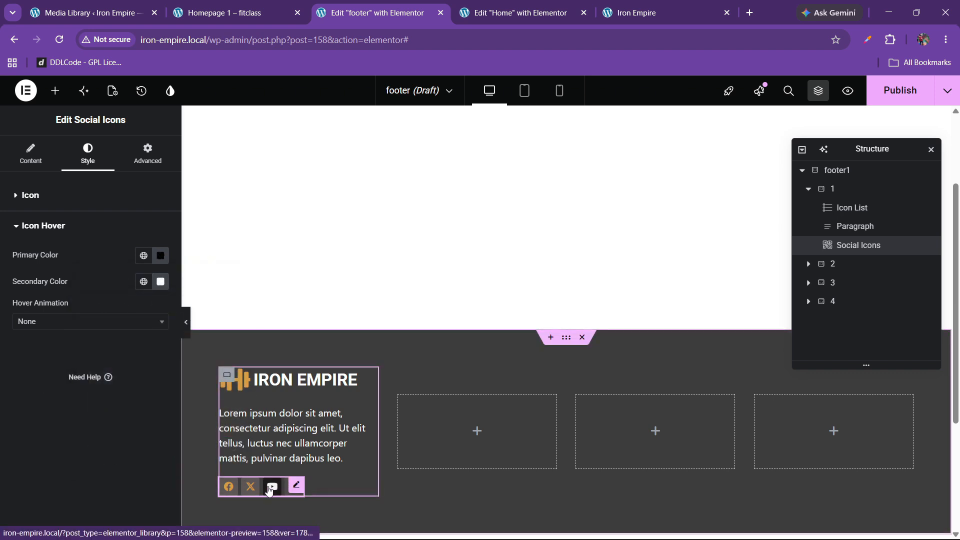
Set the social icons' hover animation to Grow and their spacing to 10 px
{"action": "left_click", "coordinate": [47, 322]}
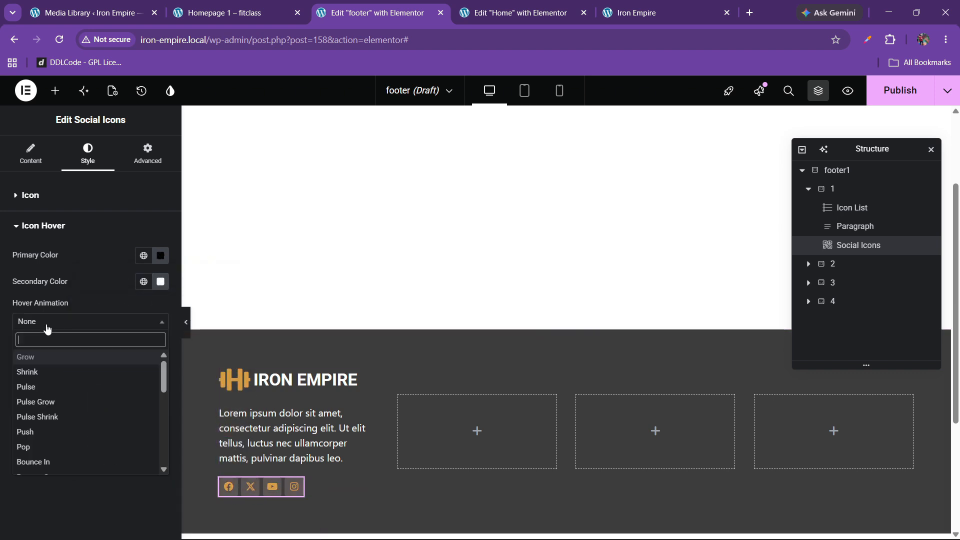
{"action": "left_click", "coordinate": [30, 357]}
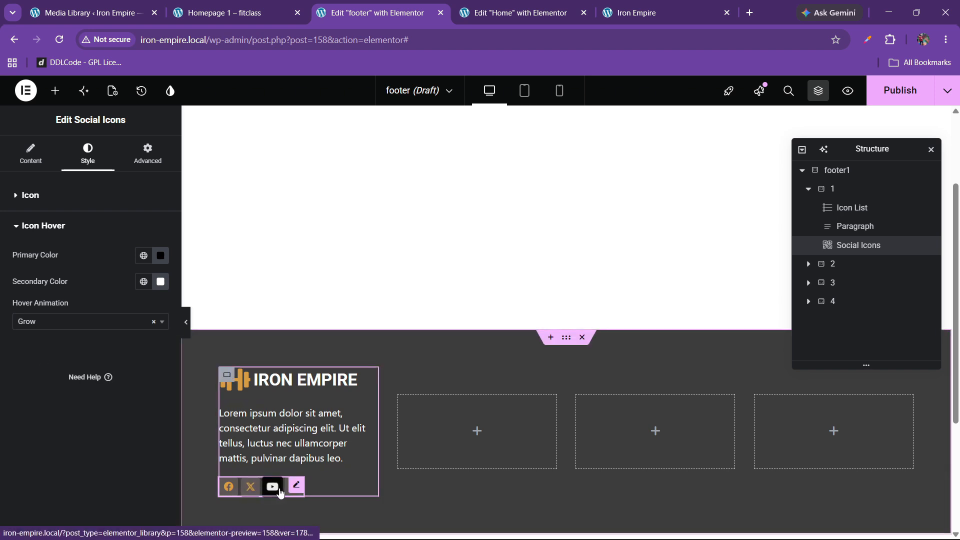
{"action": "left_click", "coordinate": [55, 203]}
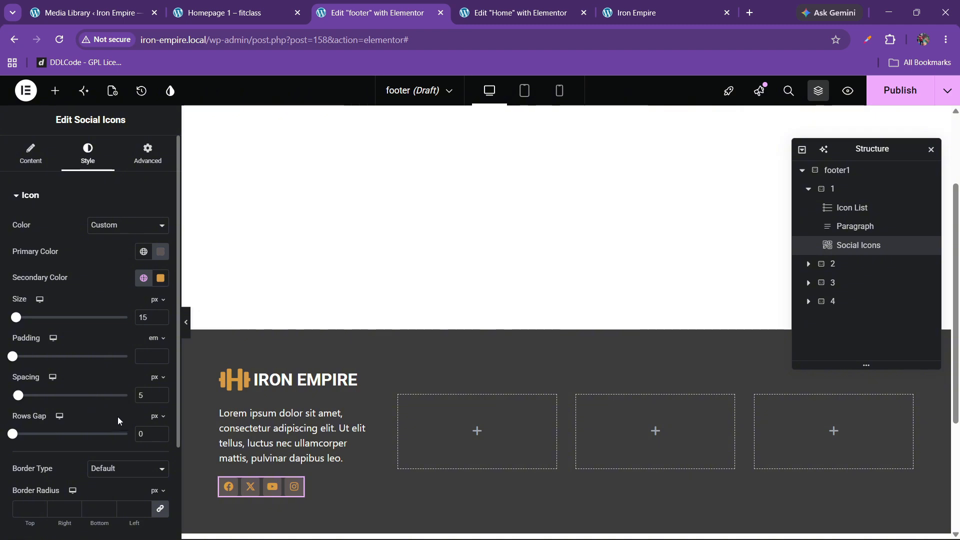
{"action": "type", "text": "10"}
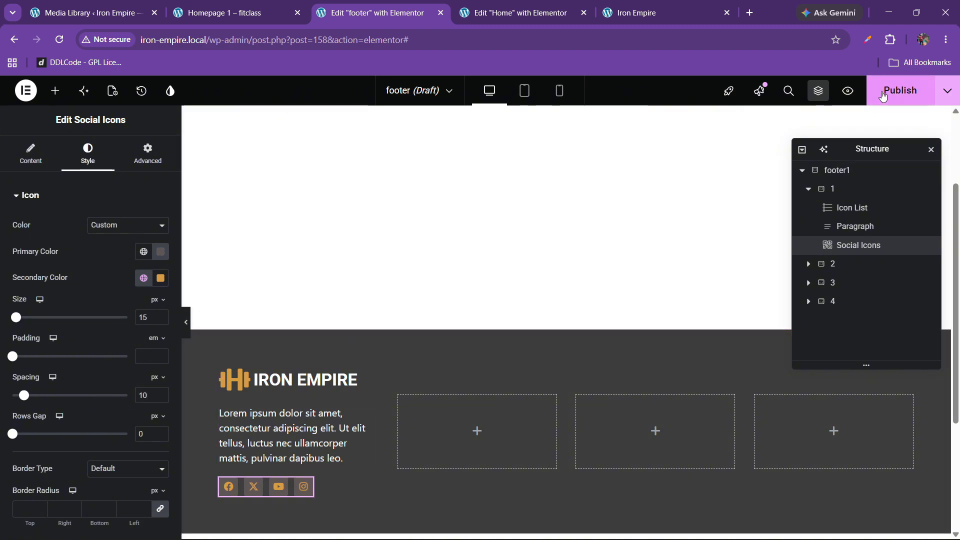
Publish the footer template with an Include condition for the entire site and check it on the live Iron Empire page
{"action": "left_click", "coordinate": [900, 91]}
{"action": "left_click", "coordinate": [511, 364]}
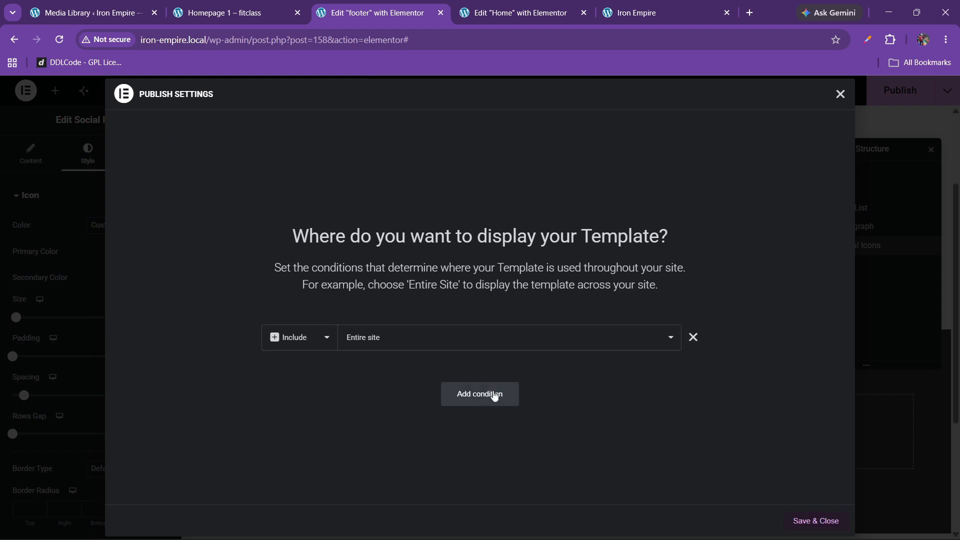
{"action": "left_click", "coordinate": [796, 521]}
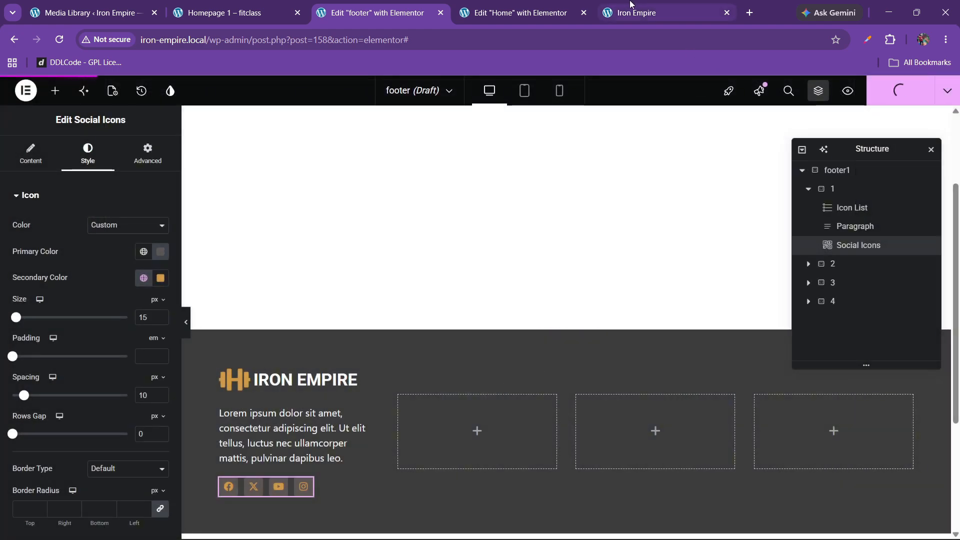
{"action": "left_click", "coordinate": [633, 5]}
{"action": "key", "text": "ctrl+shift+Tab"}
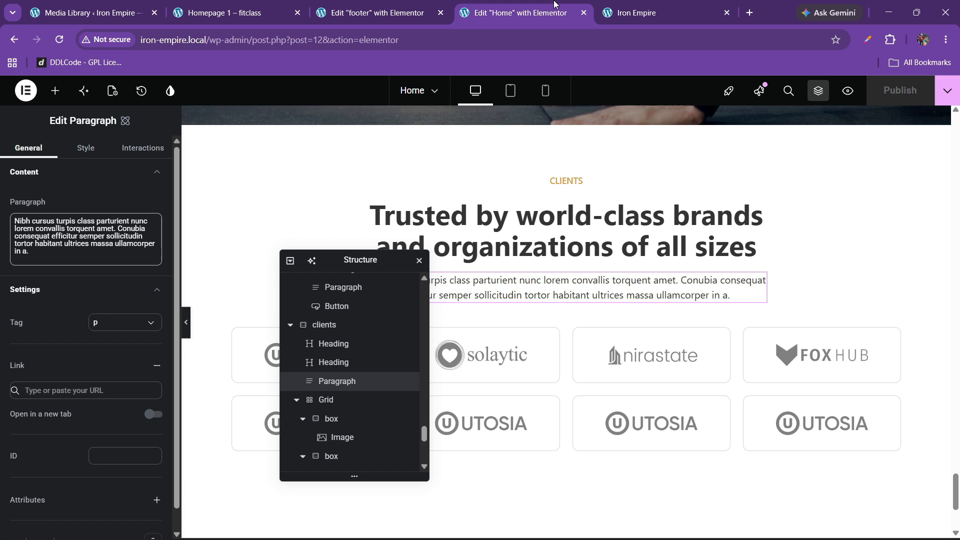
{"action": "left_click", "coordinate": [635, 5]}
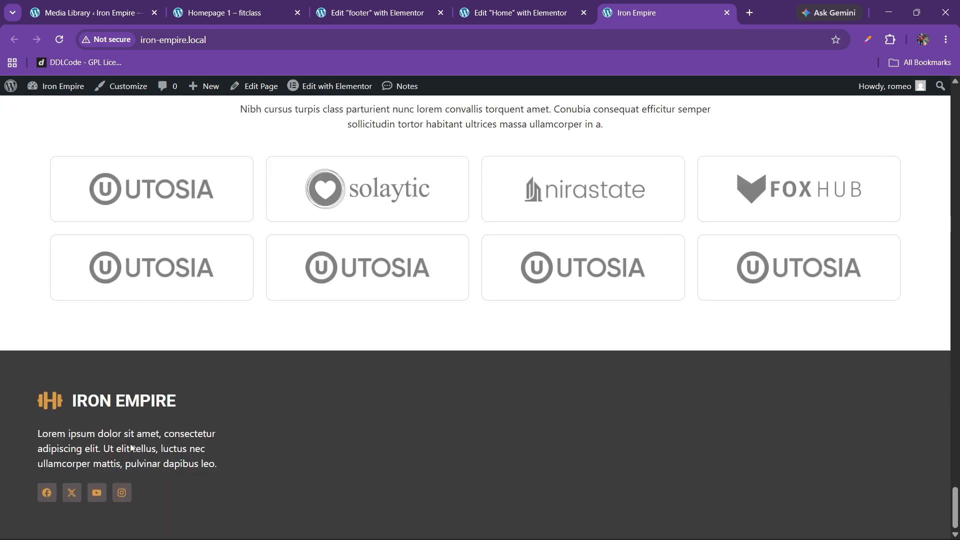
{"action": "left_click", "coordinate": [400, 4]}
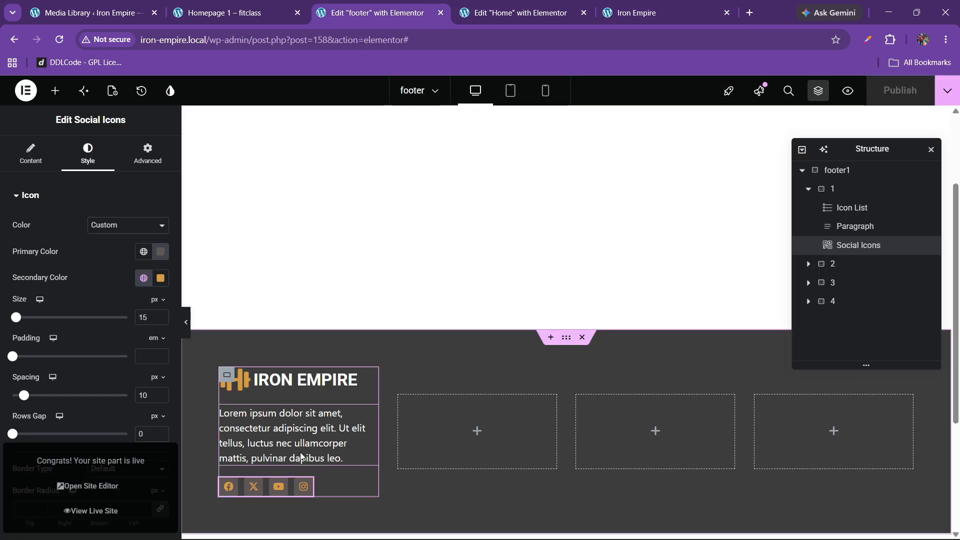
Give the social icons a top margin of 20 px only and publish the footer again
{"action": "left_click", "coordinate": [146, 157]}
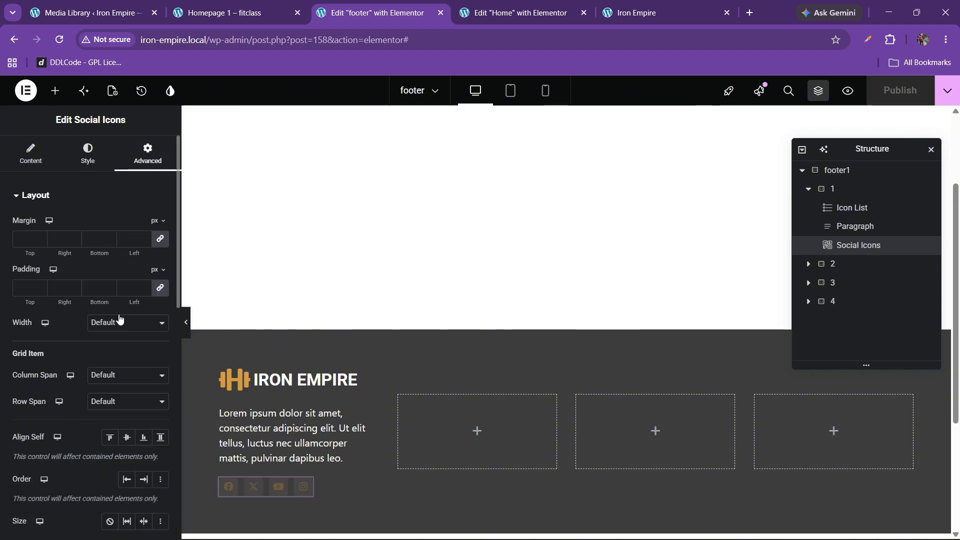
{"action": "left_click", "coordinate": [16, 244]}
{"action": "type", "text": "20"}
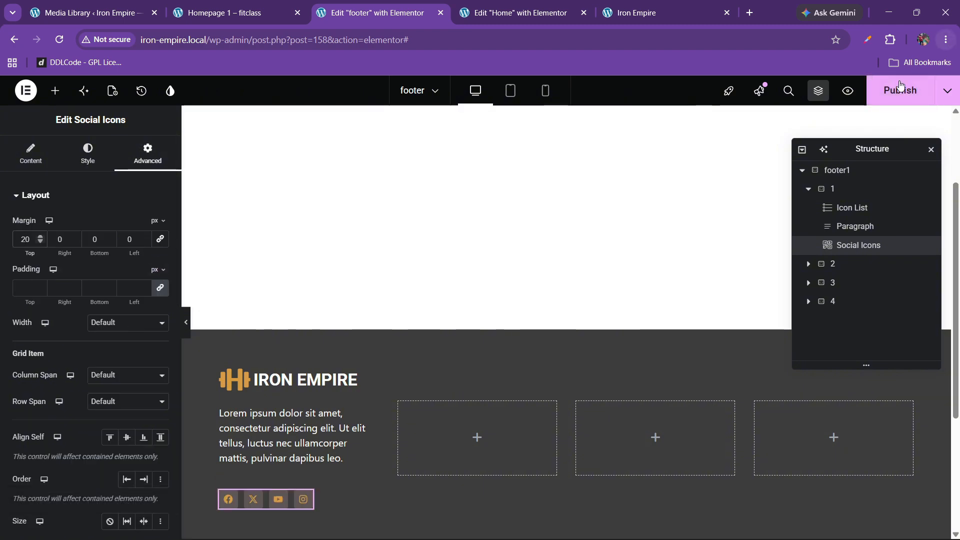
{"action": "left_click", "coordinate": [902, 88]}
Add a Heading to the second footer column, following the Fitclass footer, and align the footer1 container's items to the start
{"action": "left_click", "coordinate": [267, 6]}
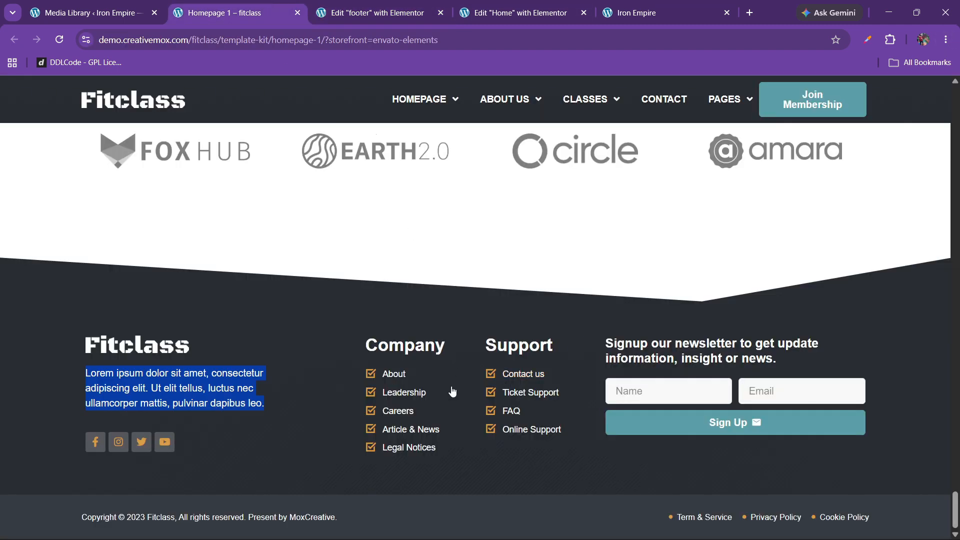
{"action": "left_click", "coordinate": [420, 6]}
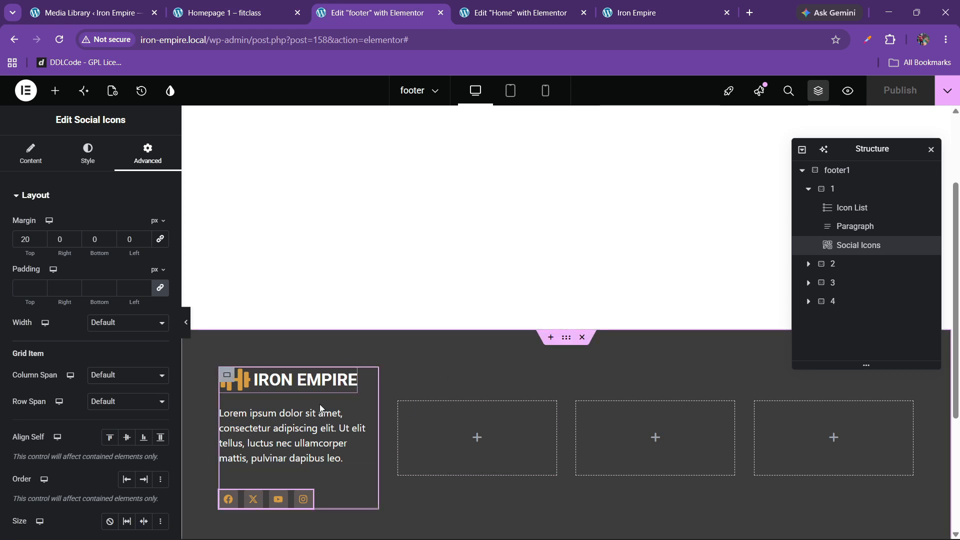
{"action": "left_click", "coordinate": [55, 91]}
{"action": "scroll", "coordinate": [64, 366], "scroll_direction": "down", "scroll_amount": 3}
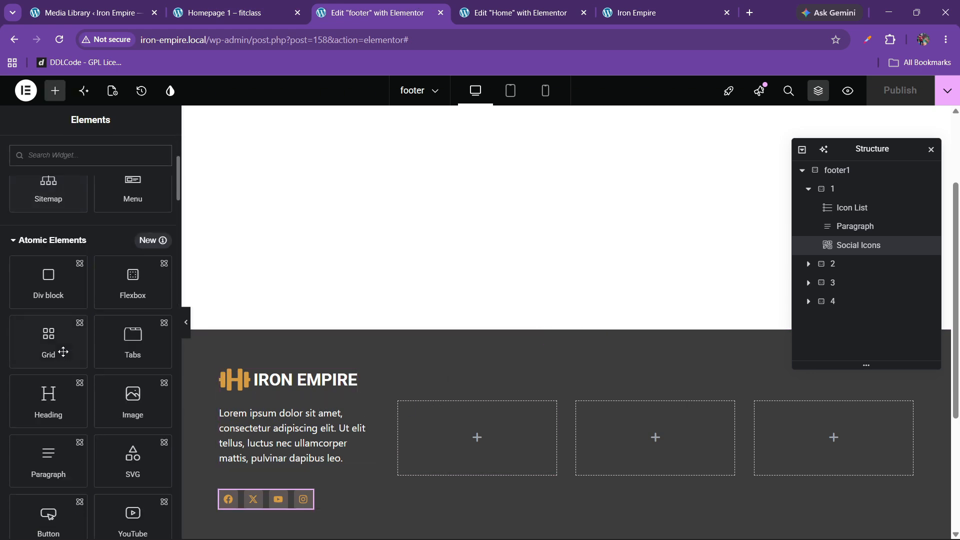
{"action": "left_click_drag", "start_coordinate": [48, 400], "coordinate": [480, 430]}
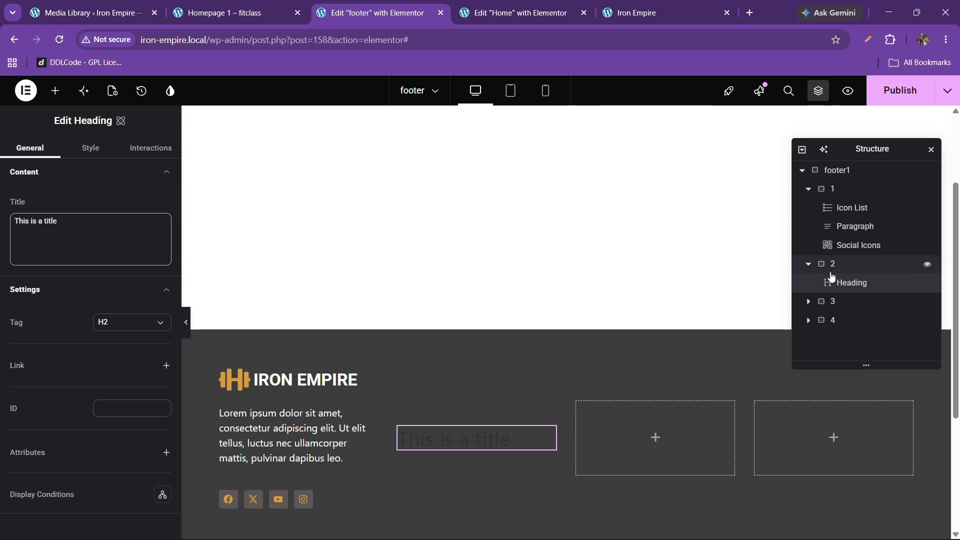
{"action": "left_click", "coordinate": [838, 170]}
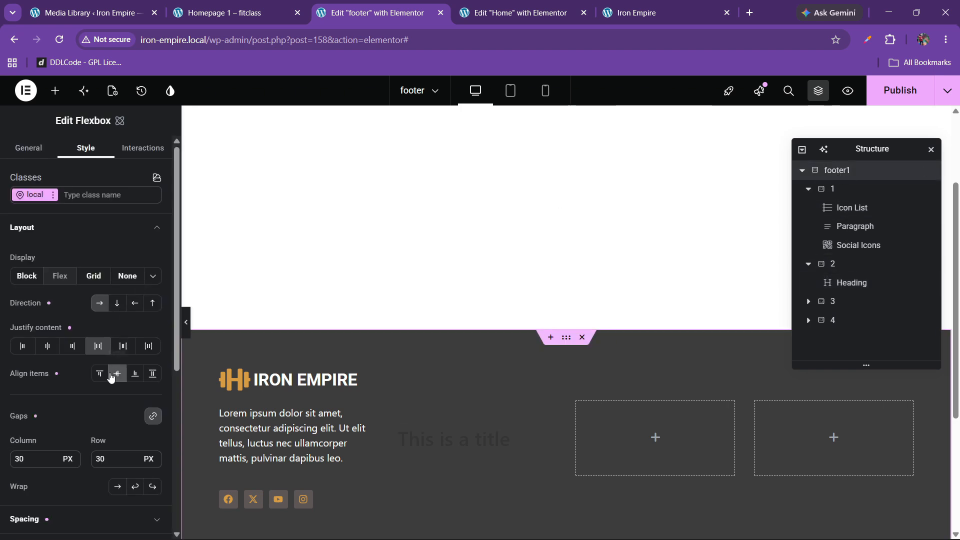
{"action": "left_click", "coordinate": [99, 374]}
Change the second column's heading title to "Company", matching the Fitclass footer
{"action": "left_click", "coordinate": [459, 395]}
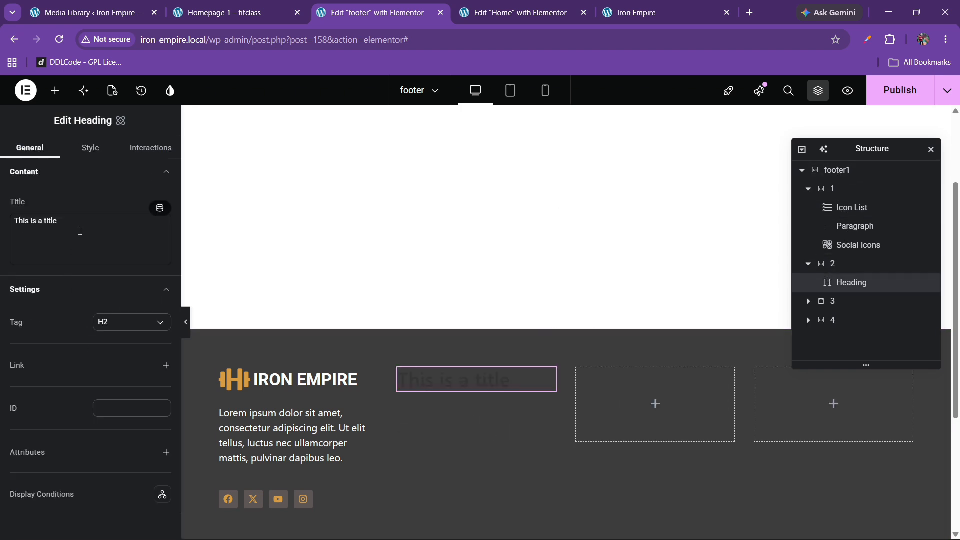
{"action": "left_click_drag", "start_coordinate": [79, 227], "coordinate": [3, 226]}
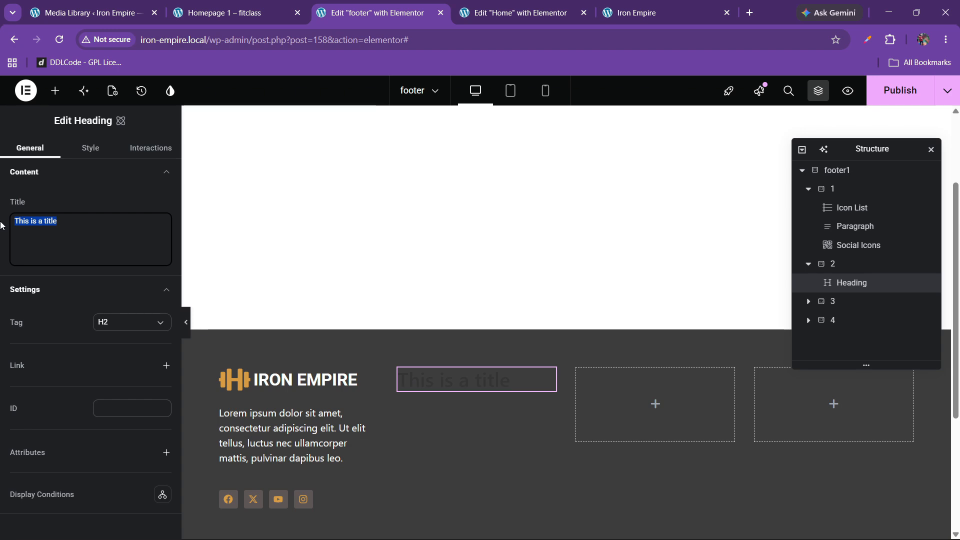
{"action": "left_click", "coordinate": [237, 4]}
{"action": "left_click", "coordinate": [318, 4]}
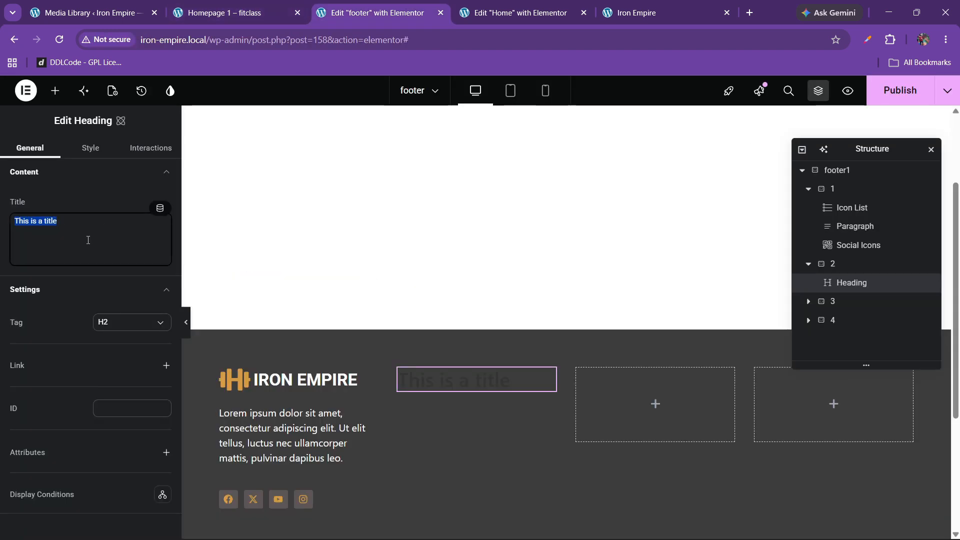
{"action": "type", "text": "Company"}
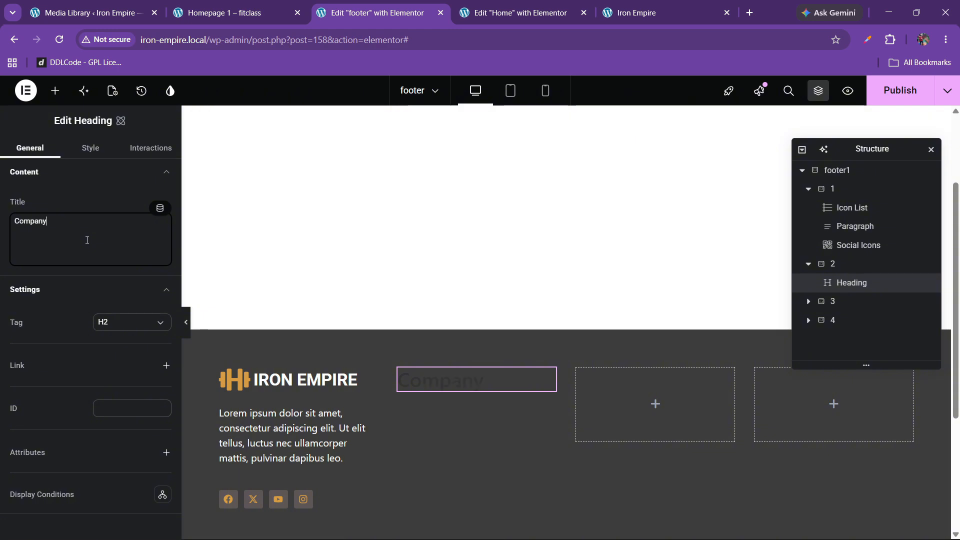
Set the Company heading's text color to white (#ffffff)
{"action": "left_click", "coordinate": [91, 149]}
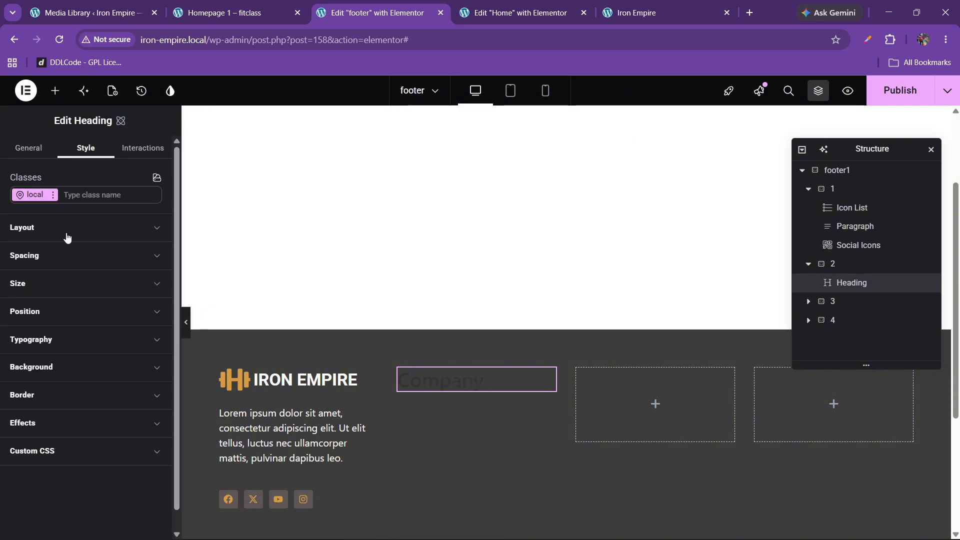
{"action": "left_click", "coordinate": [56, 341]}
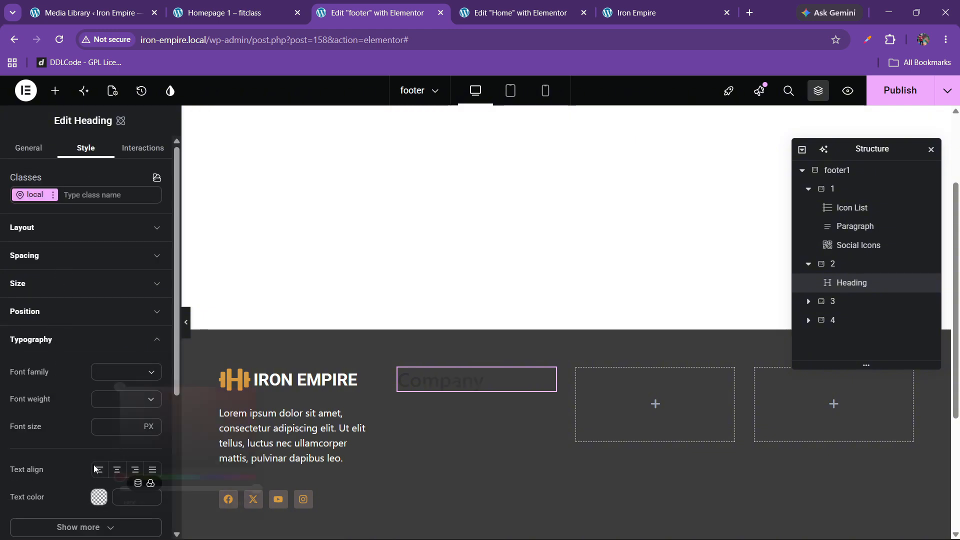
{"action": "left_click", "coordinate": [99, 497]}
{"action": "left_click_drag", "start_coordinate": [182, 382], "coordinate": [122, 332]}
{"action": "left_click", "coordinate": [78, 400]}
{"action": "scroll", "coordinate": [77, 400], "scroll_direction": "down", "scroll_amount": 1}
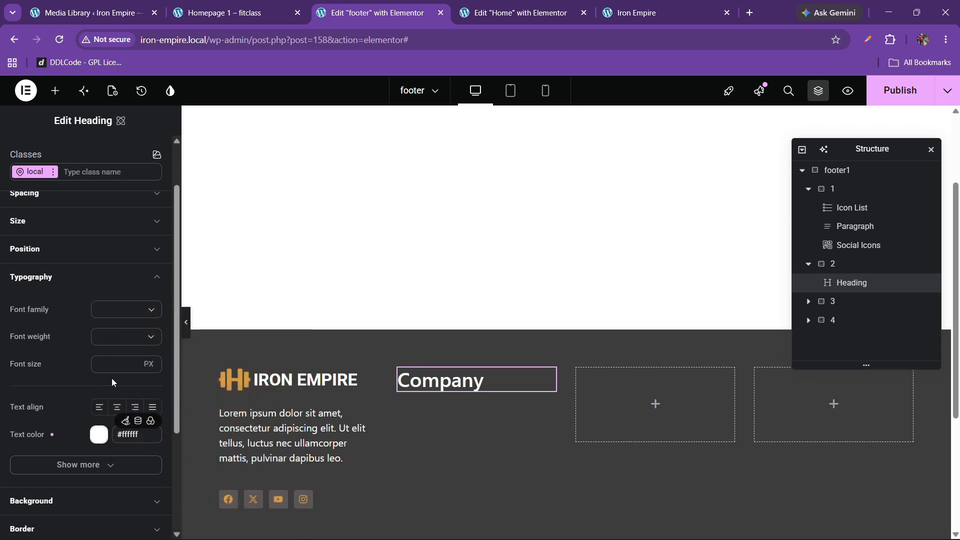
Set the Company heading's font size to 22 px, comparing it with the Fitclass footer headings
{"action": "left_click", "coordinate": [117, 372]}
{"action": "type", "text": "15"}
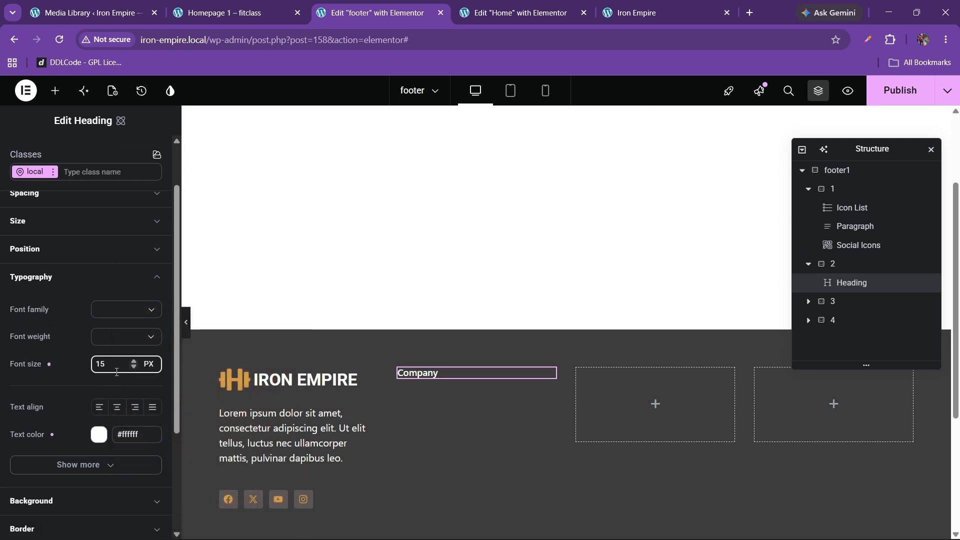
{"action": "left_click", "coordinate": [137, 363]}
{"action": "left_click", "coordinate": [137, 364]}
{"action": "left_click", "coordinate": [137, 364]}
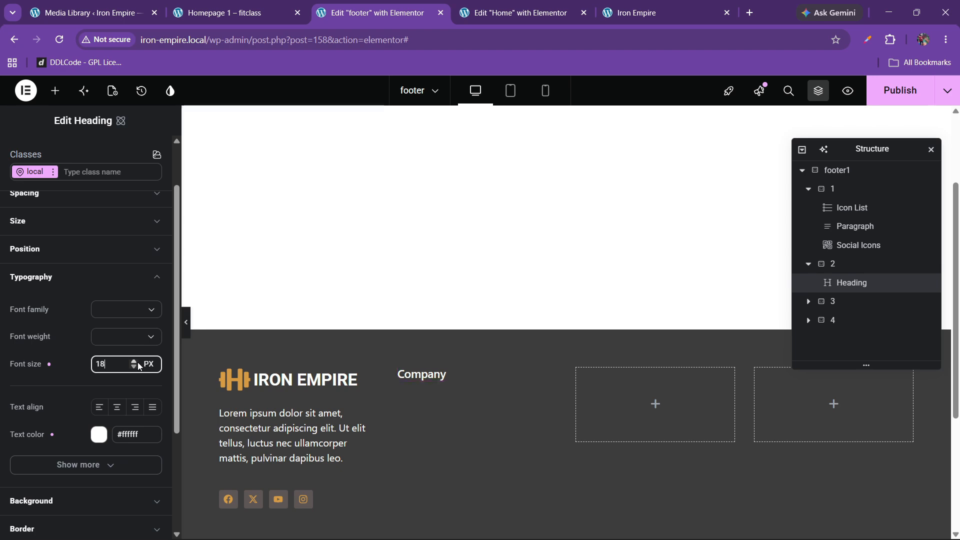
{"action": "left_click", "coordinate": [137, 364]}
{"action": "left_click", "coordinate": [137, 363]}
{"action": "left_click", "coordinate": [137, 363]}
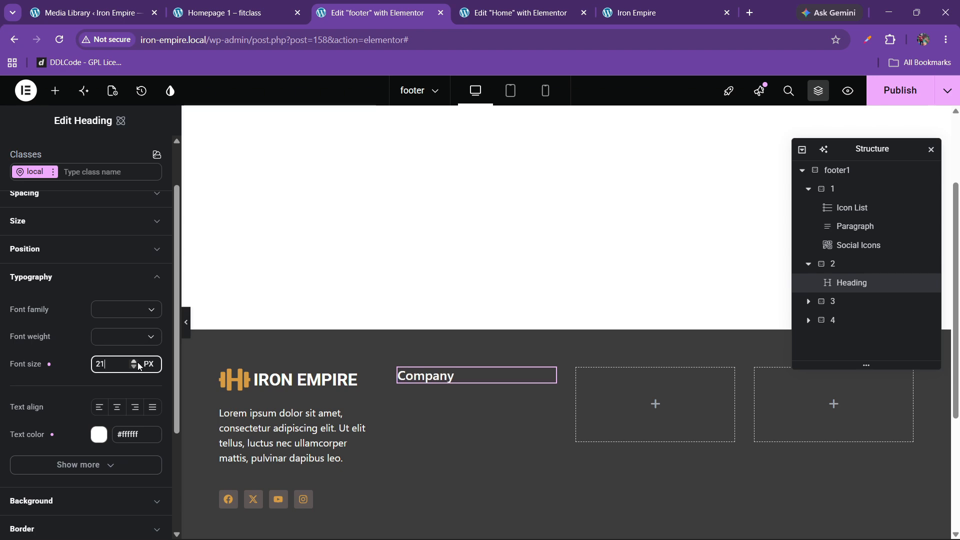
{"action": "left_click", "coordinate": [234, 12]}
{"action": "left_click", "coordinate": [375, 13]}
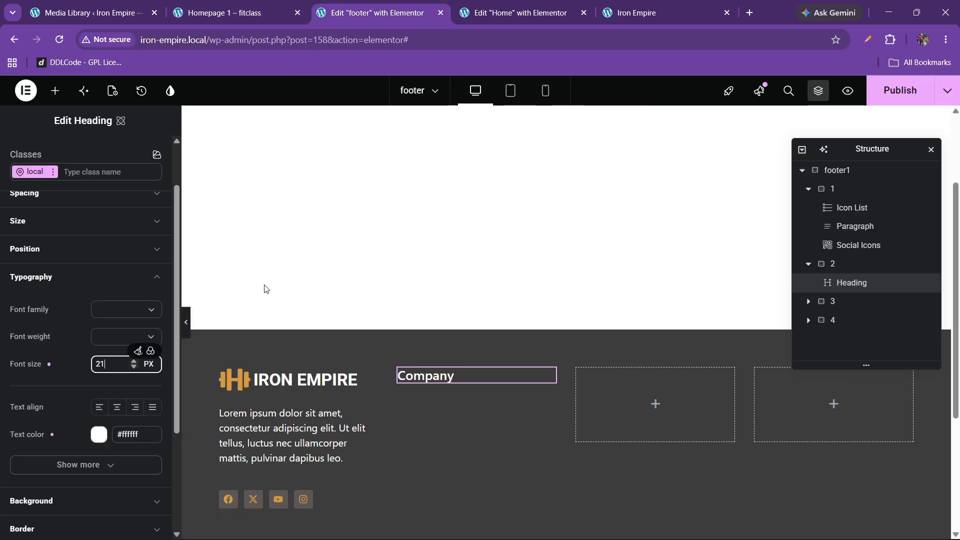
{"action": "left_click", "coordinate": [134, 364]}
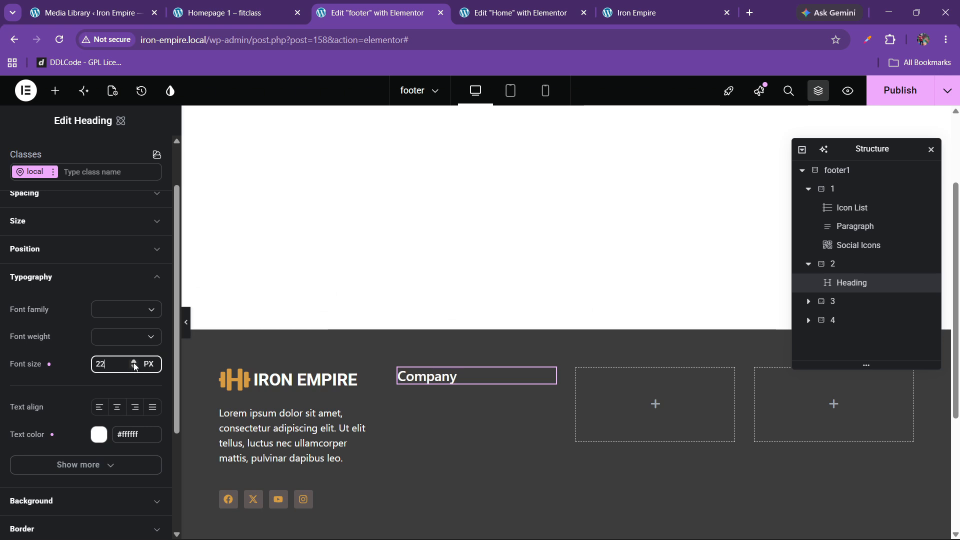
{"action": "left_click", "coordinate": [136, 362]}
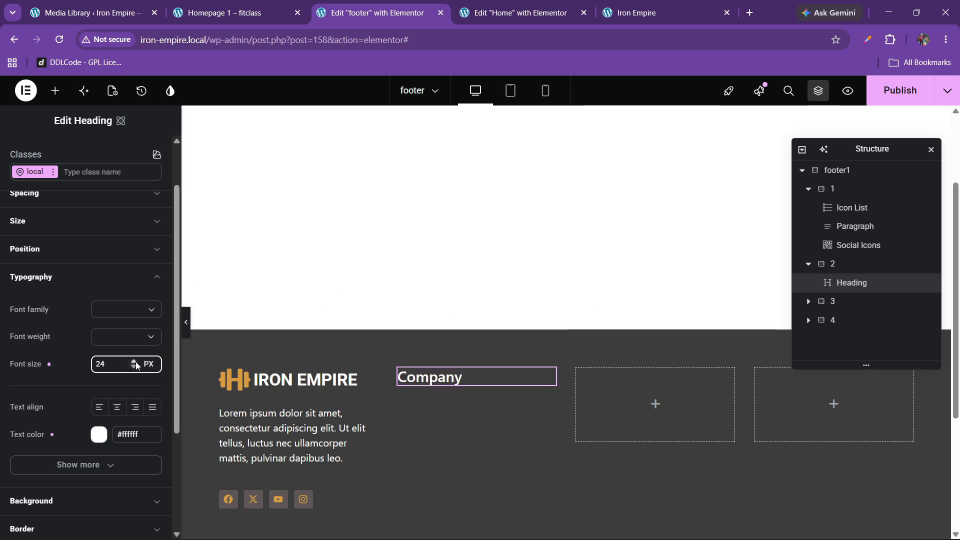
{"action": "left_click", "coordinate": [136, 366]}
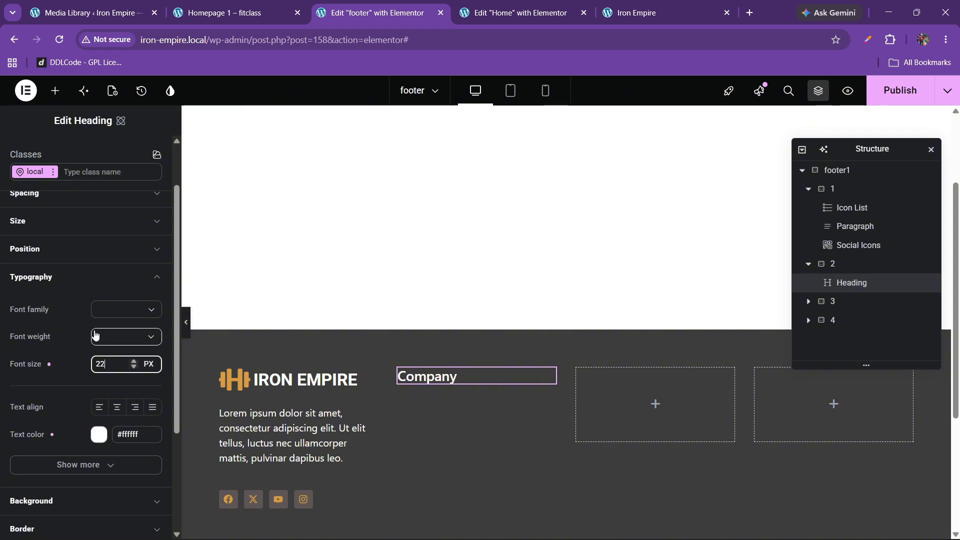
Add an Icon List below the Company heading in the second column, using the Fitclass footer as reference
{"action": "key", "text": "ctrl+shift+Tab"}
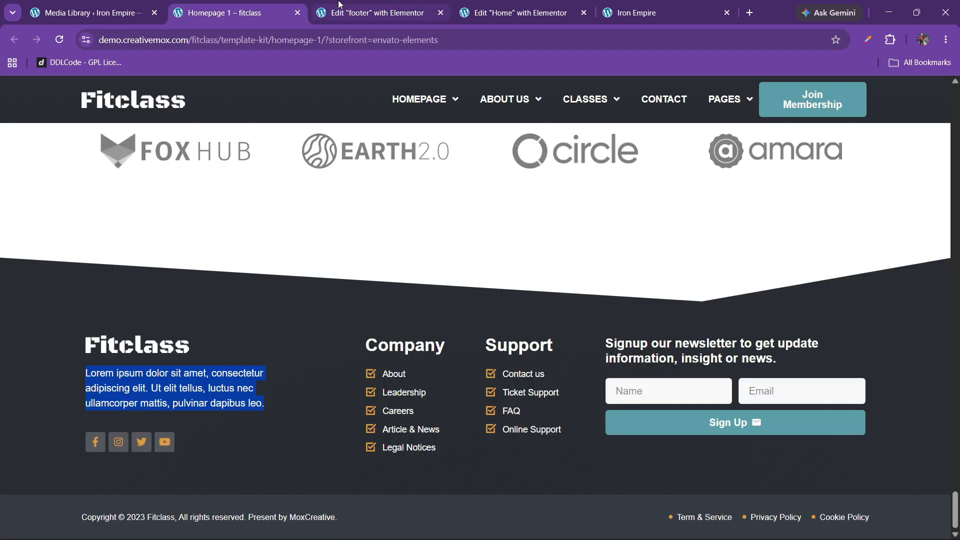
{"action": "key", "text": "ctrl+Tab"}
{"action": "left_click", "coordinate": [55, 91]}
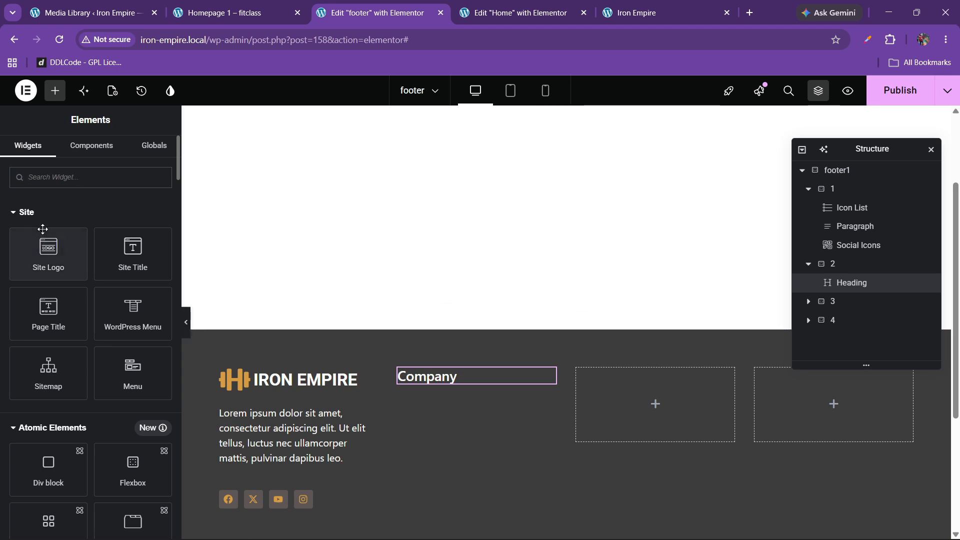
{"action": "type", "text": "list"}
{"action": "left_click_drag", "start_coordinate": [48, 220], "coordinate": [497, 381]}
{"action": "left_click", "coordinate": [222, 4]}
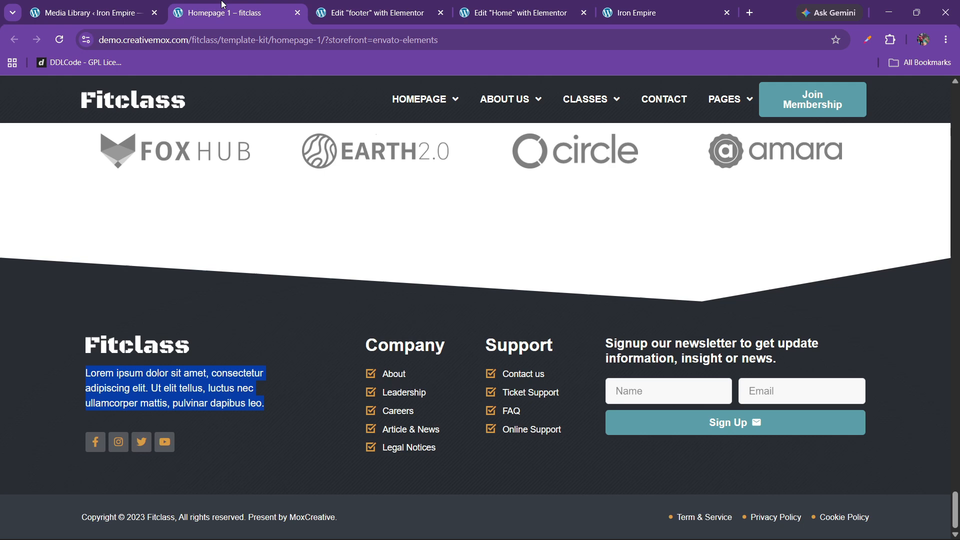
{"action": "left_click", "coordinate": [377, 4]}
Center the second footer column's content along its vertical direction and align its items to the start
{"action": "left_click", "coordinate": [796, 264]}
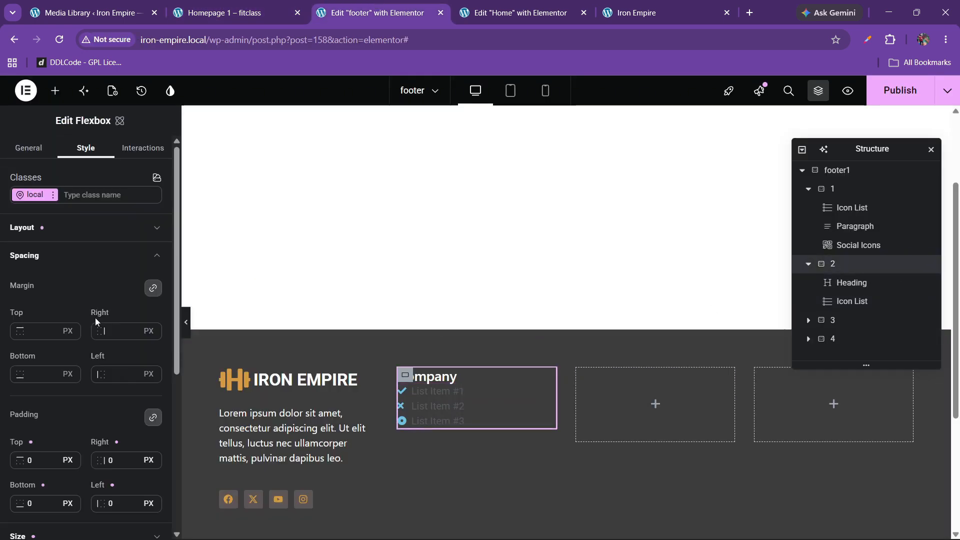
{"action": "left_click", "coordinate": [63, 227]}
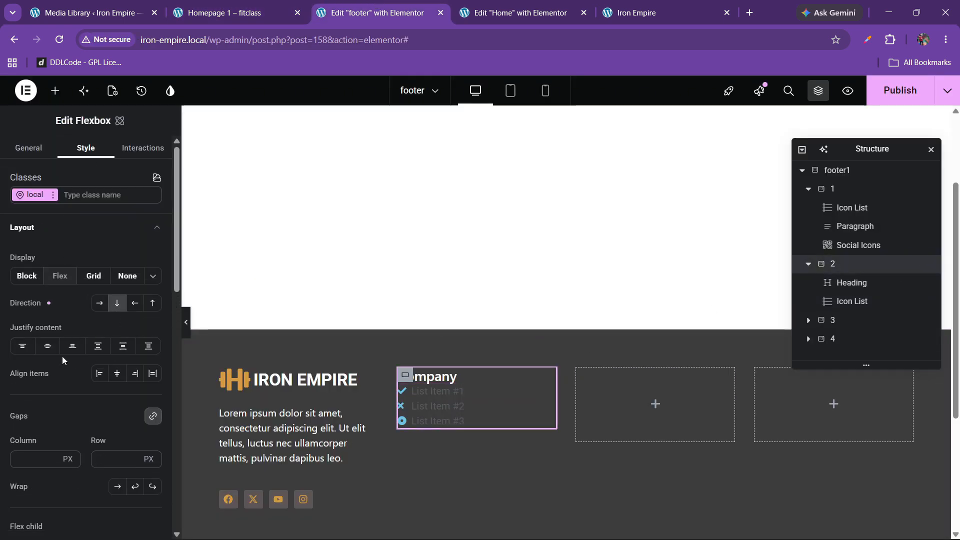
{"action": "left_click", "coordinate": [47, 346]}
{"action": "left_click", "coordinate": [99, 374]}
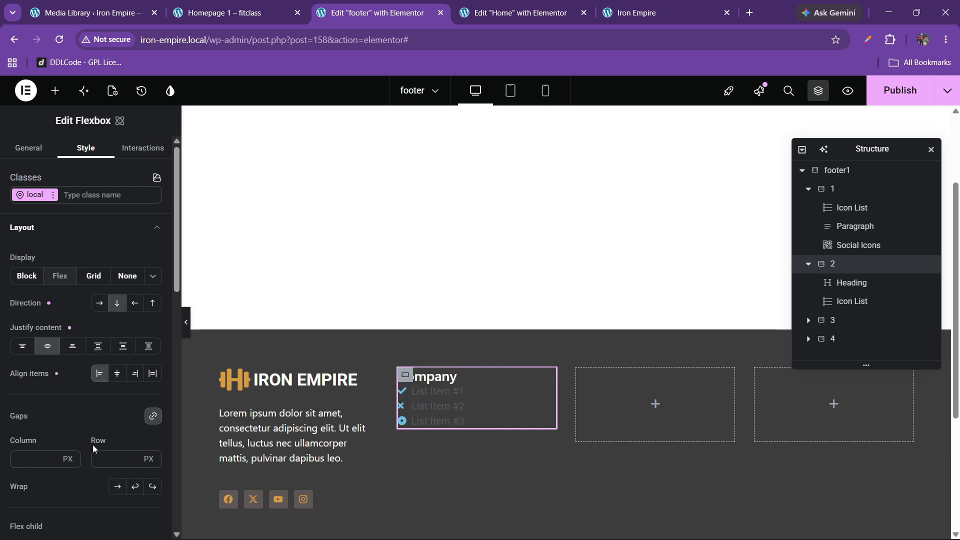
Set the second column's row and column gaps to 30 px
{"action": "type", "text": "20"}
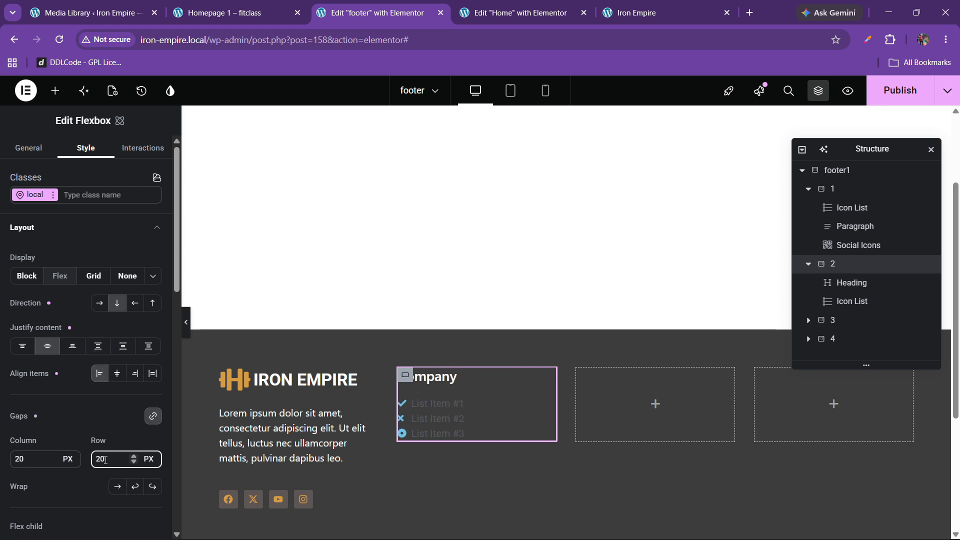
{"action": "key", "text": "BackSpace"}
{"action": "key", "text": "BackSpace"}
{"action": "type", "text": "30"}
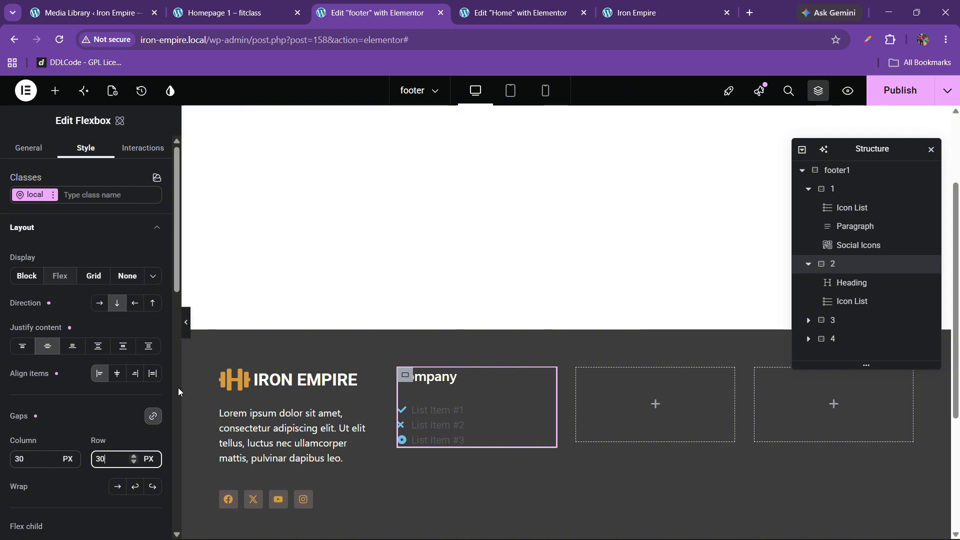
{"action": "left_click", "coordinate": [29, 148]}
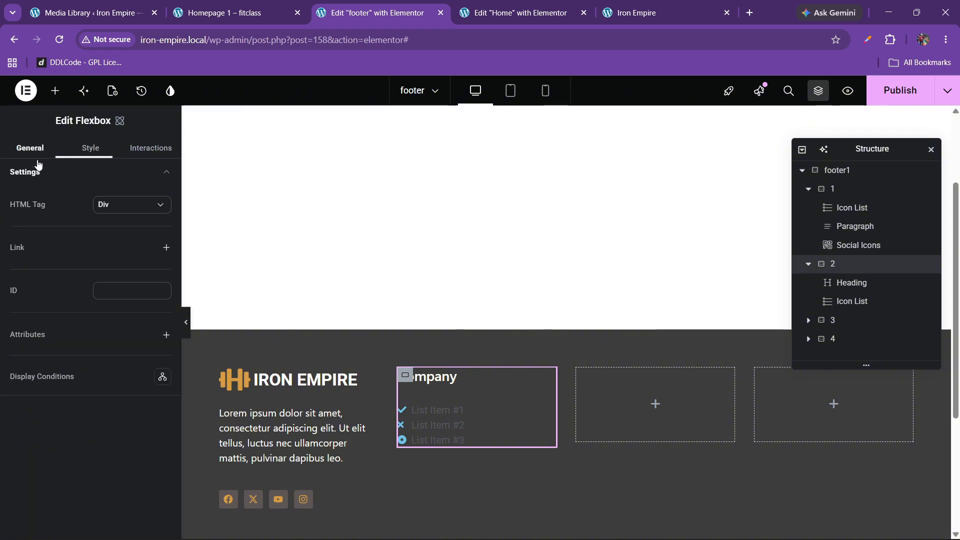
Remove the icon from the first item of the Company icon list and delete the other two items
{"action": "left_click", "coordinate": [436, 419]}
{"action": "left_click", "coordinate": [57, 280]}
{"action": "left_click", "coordinate": [146, 356]}
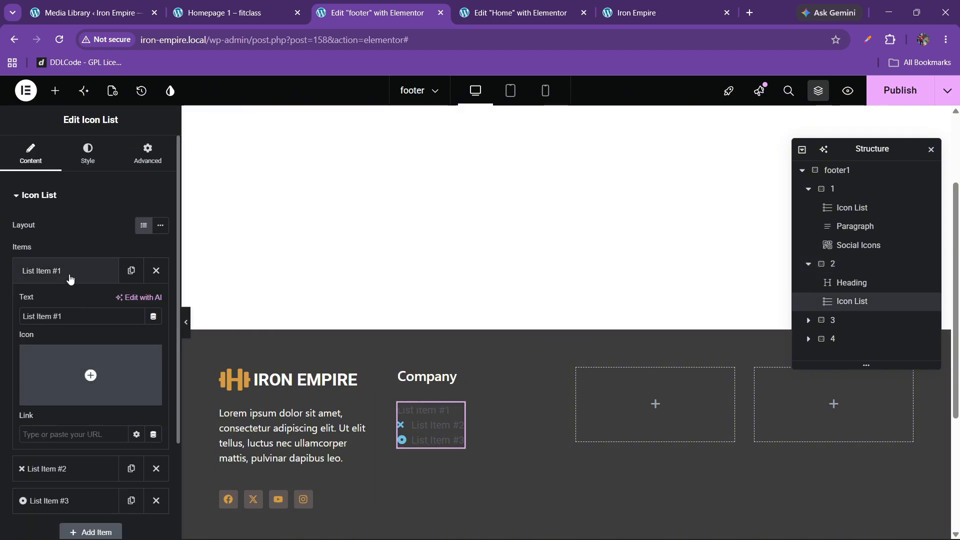
{"action": "left_click", "coordinate": [68, 277]}
{"action": "left_click", "coordinate": [156, 303]}
{"action": "left_click", "coordinate": [156, 303]}
Rename the remaining list item as Home
{"action": "left_click", "coordinate": [92, 272]}
{"action": "left_click_drag", "start_coordinate": [64, 317], "coordinate": [3, 322]}
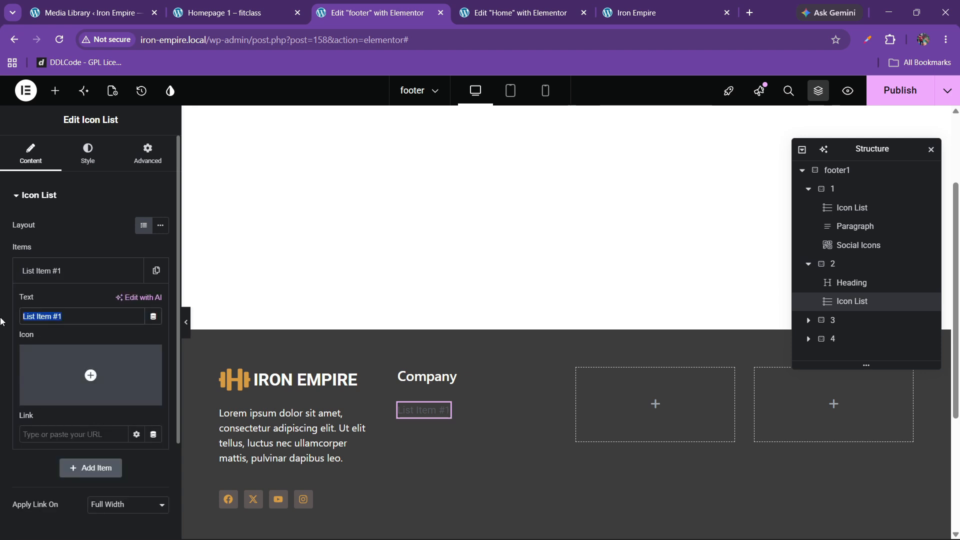
{"action": "type", "text": "Home"}
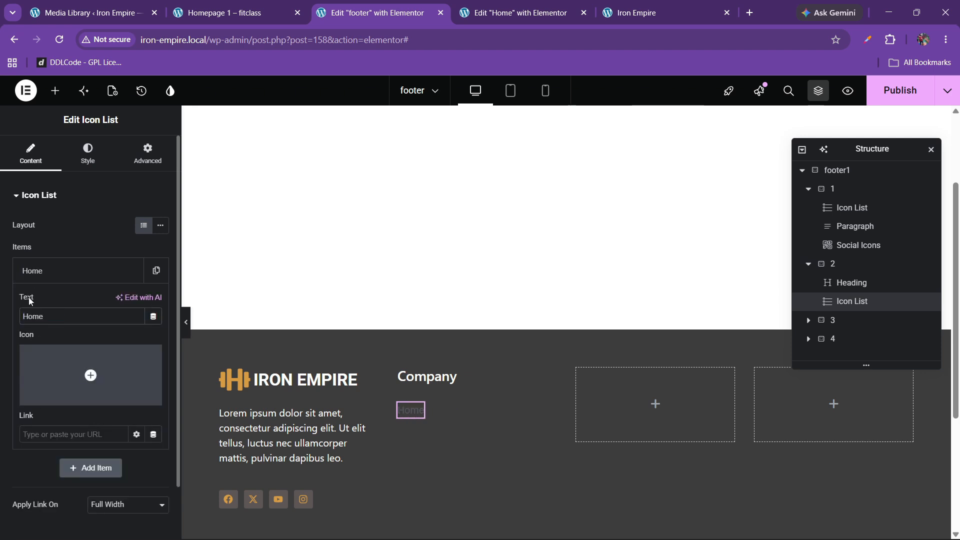
{"action": "left_click", "coordinate": [56, 282]}
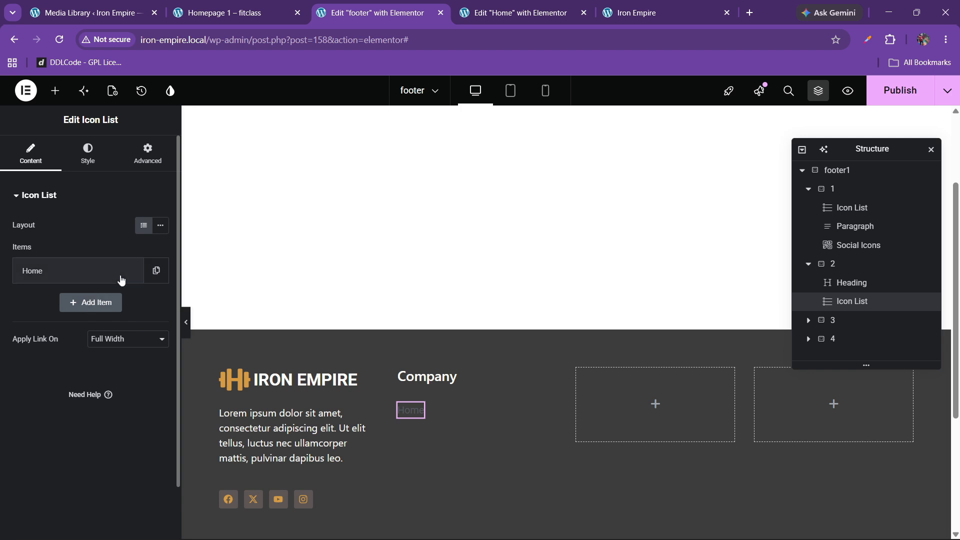
Duplicate the Home list item and rename the copy as About Us
{"action": "left_click", "coordinate": [156, 271]}
{"action": "left_click", "coordinate": [75, 304]}
{"action": "left_click_drag", "start_coordinate": [50, 348], "coordinate": [1, 352]}
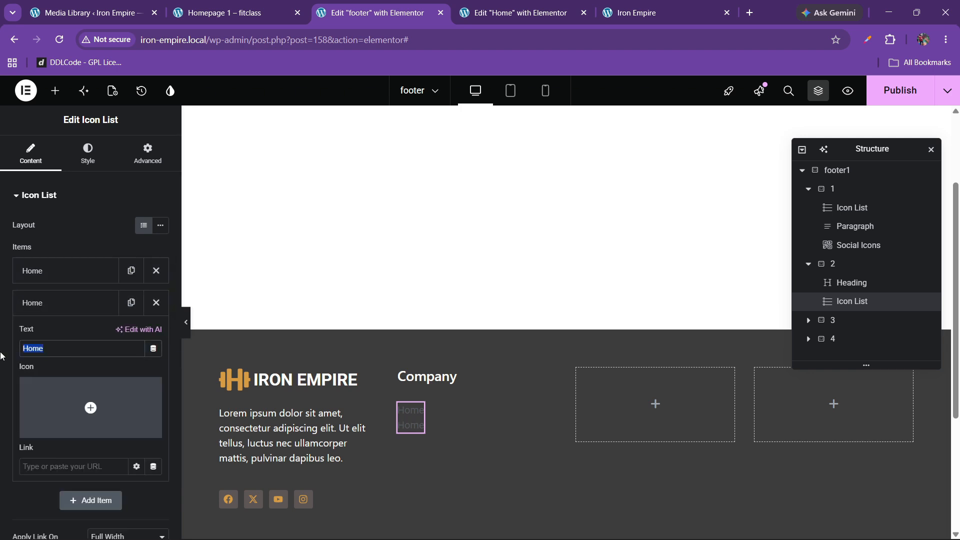
{"action": "type", "text": "About u"}
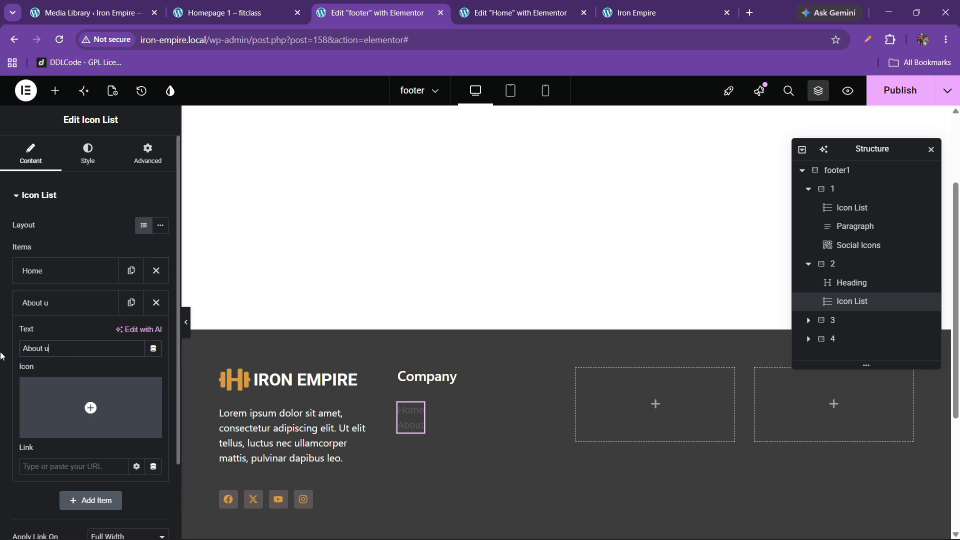
{"action": "key", "text": "BackSpace"}
{"action": "type", "text": "Us"}
{"action": "left_click", "coordinate": [36, 311]}
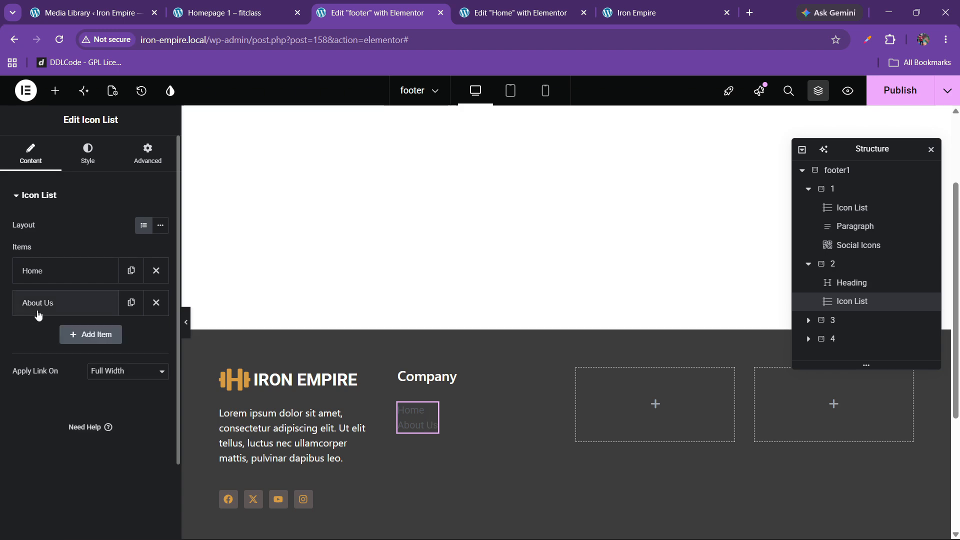
Give the Home item the circled check icon from the icon library, checking the Fitclass footer for reference
{"action": "left_click", "coordinate": [253, 4]}
{"action": "left_click", "coordinate": [356, 5]}
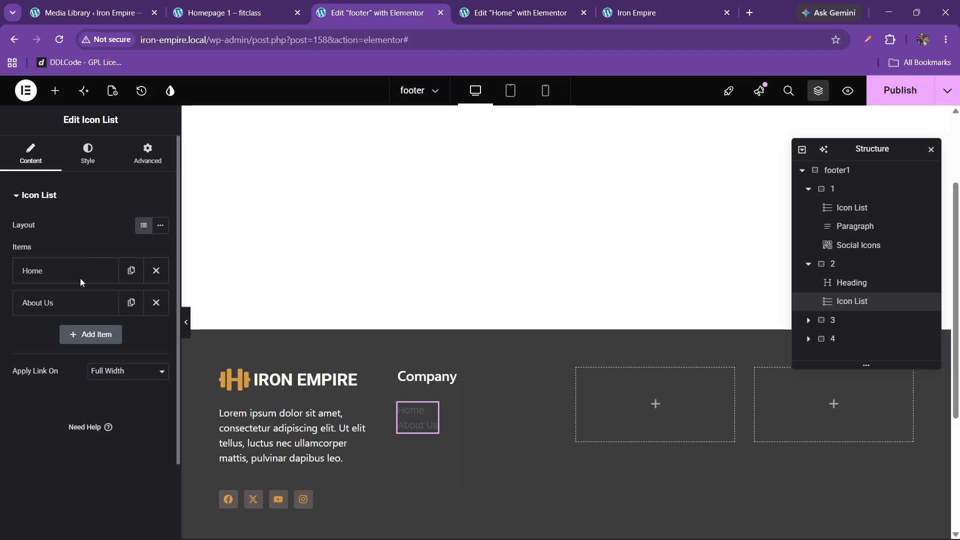
{"action": "left_click", "coordinate": [80, 275]}
{"action": "left_click", "coordinate": [95, 365]}
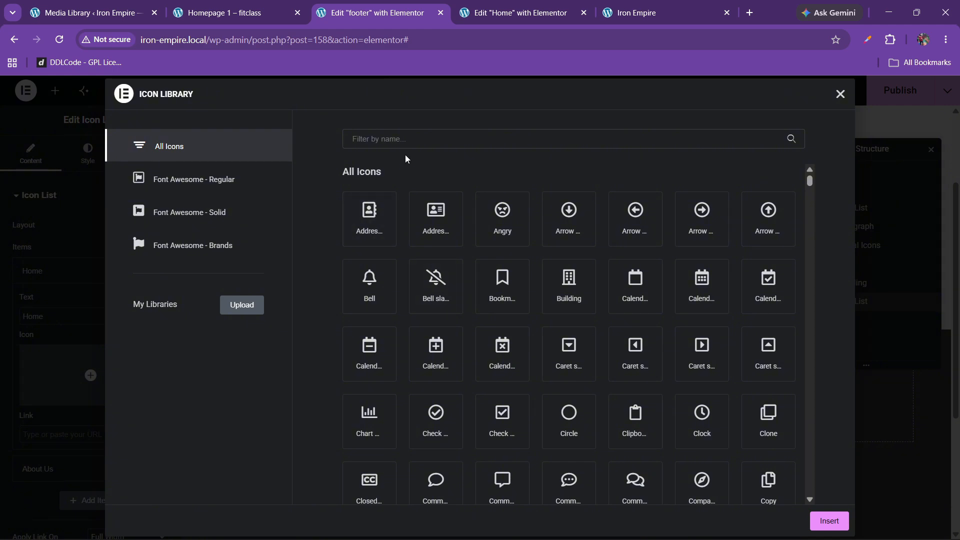
{"action": "left_click", "coordinate": [436, 426]}
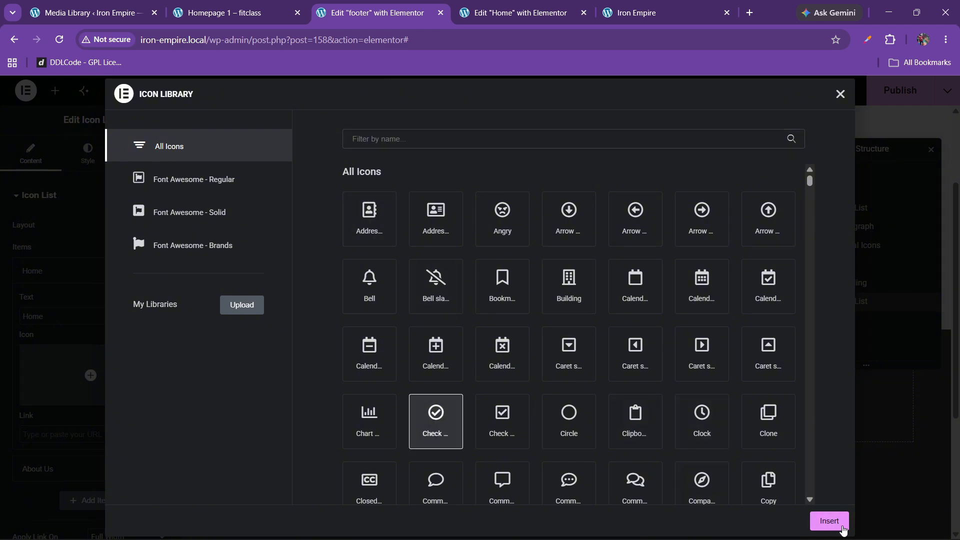
{"action": "left_click", "coordinate": [829, 521]}
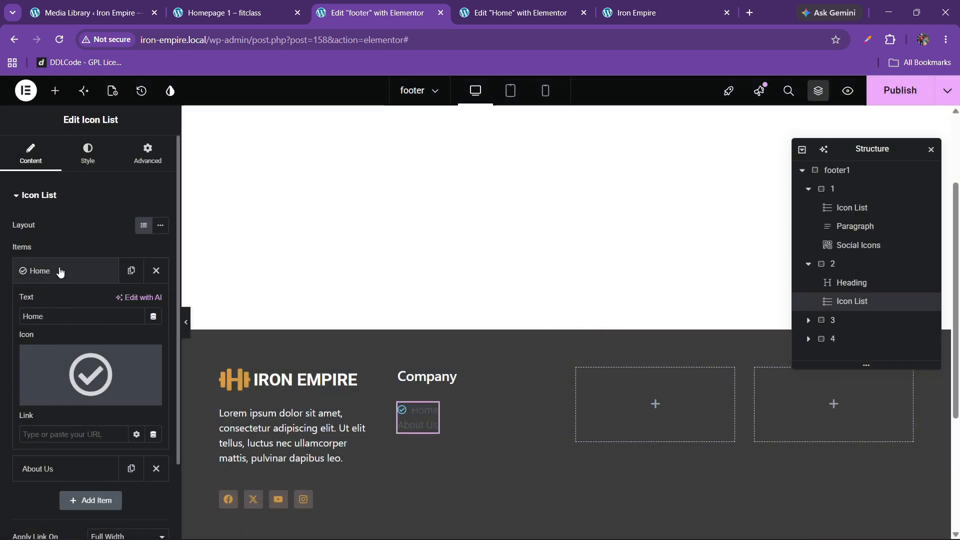
{"action": "left_click", "coordinate": [61, 271]}
Replace the icon-less About Us item with a duplicate of Home renamed as About
{"action": "left_click", "coordinate": [156, 302]}
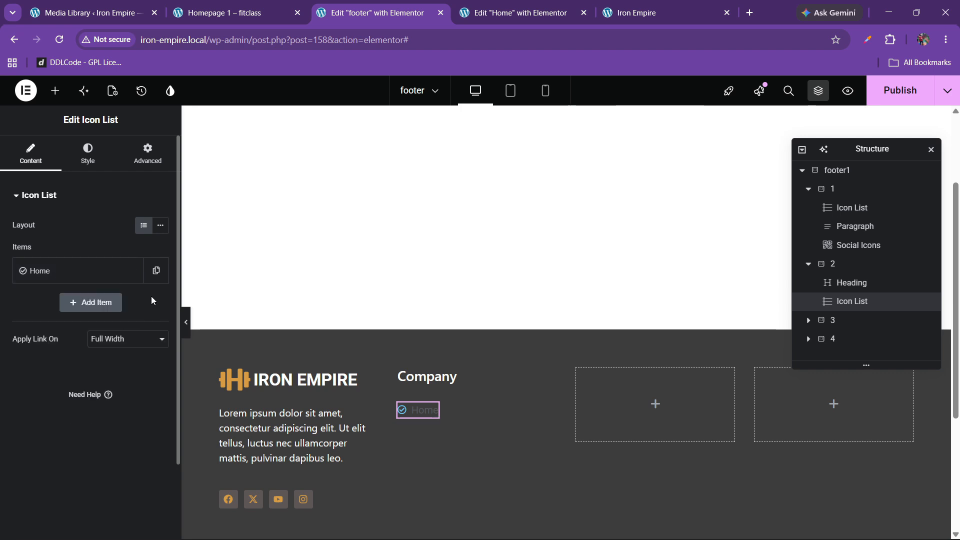
{"action": "left_click", "coordinate": [132, 271]}
{"action": "left_click", "coordinate": [89, 303]}
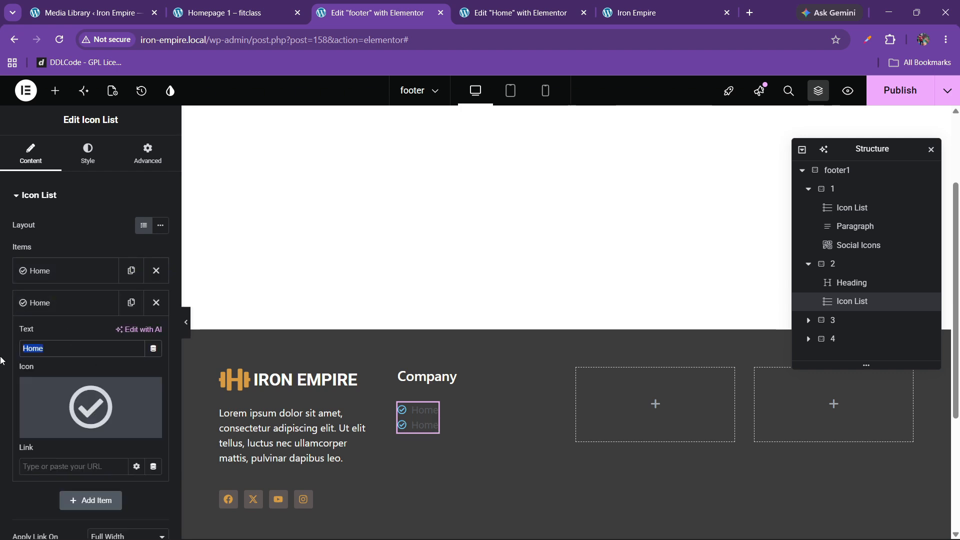
{"action": "type", "text": "Abolut"}
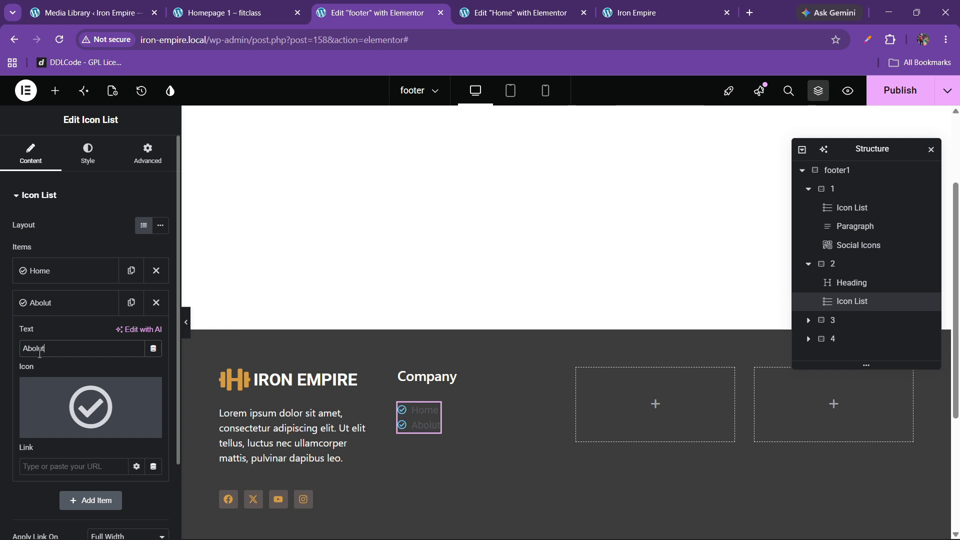
{"action": "key", "text": "BackSpace"}
{"action": "key", "text": "BackSpace"}
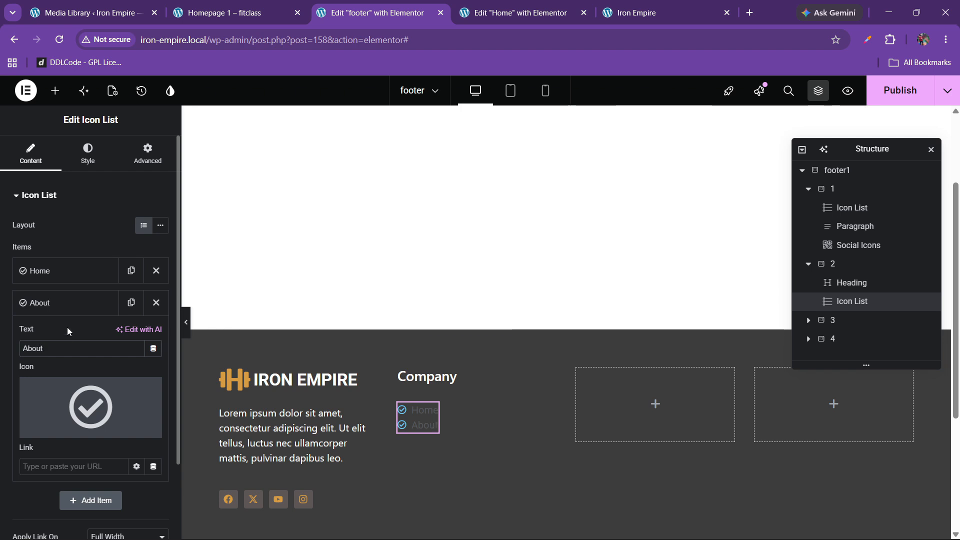
{"action": "left_click", "coordinate": [70, 304]}
Duplicate the About item and rename the copy as Services
{"action": "left_click", "coordinate": [131, 302]}
{"action": "left_click", "coordinate": [65, 335]}
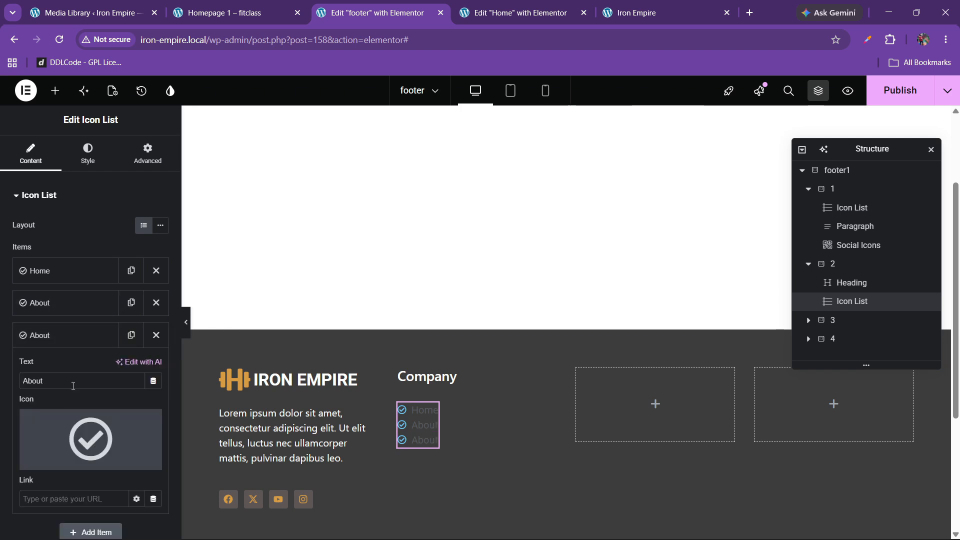
{"action": "left_click_drag", "start_coordinate": [73, 386], "coordinate": [3, 385]}
{"action": "type", "text": "Services"}
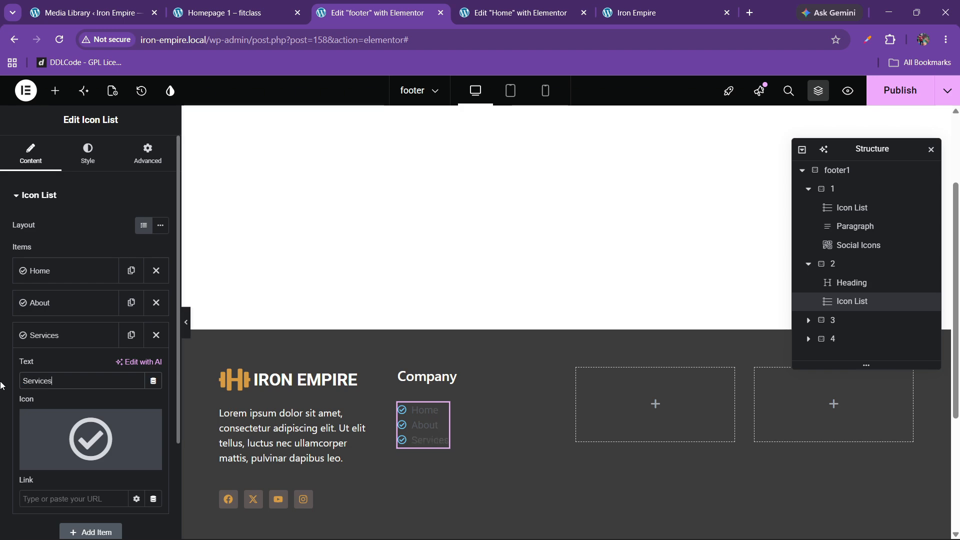
{"action": "left_click", "coordinate": [71, 332]}
Check the Fitclass footer's links, then duplicate the Services item and rename the copy as Blogs
{"action": "left_click", "coordinate": [269, 5]}
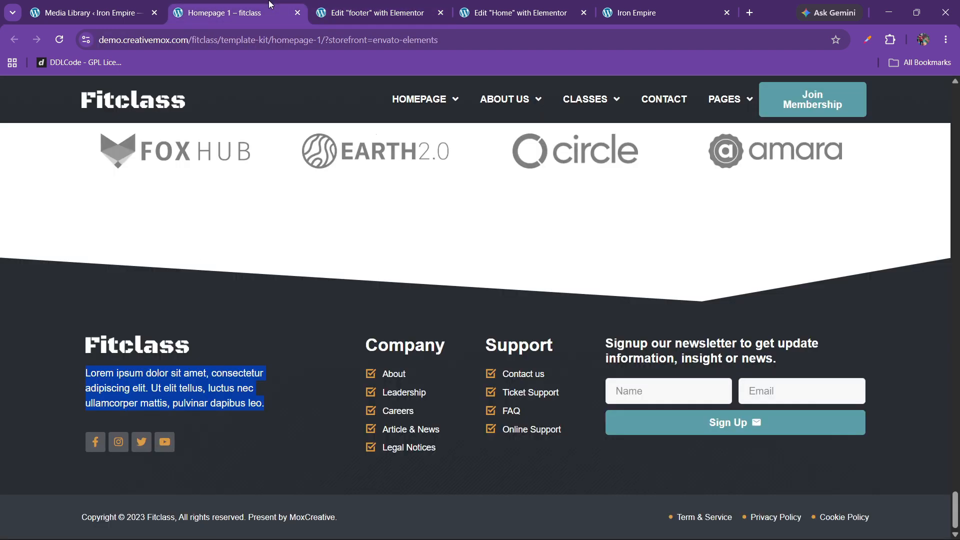
{"action": "left_click", "coordinate": [370, 7]}
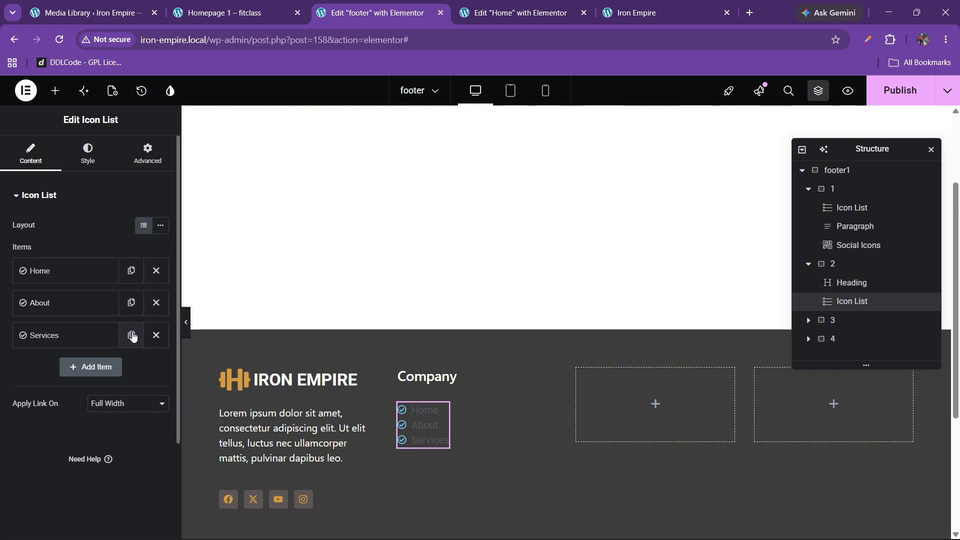
{"action": "left_click", "coordinate": [131, 335]}
{"action": "left_click", "coordinate": [63, 367]}
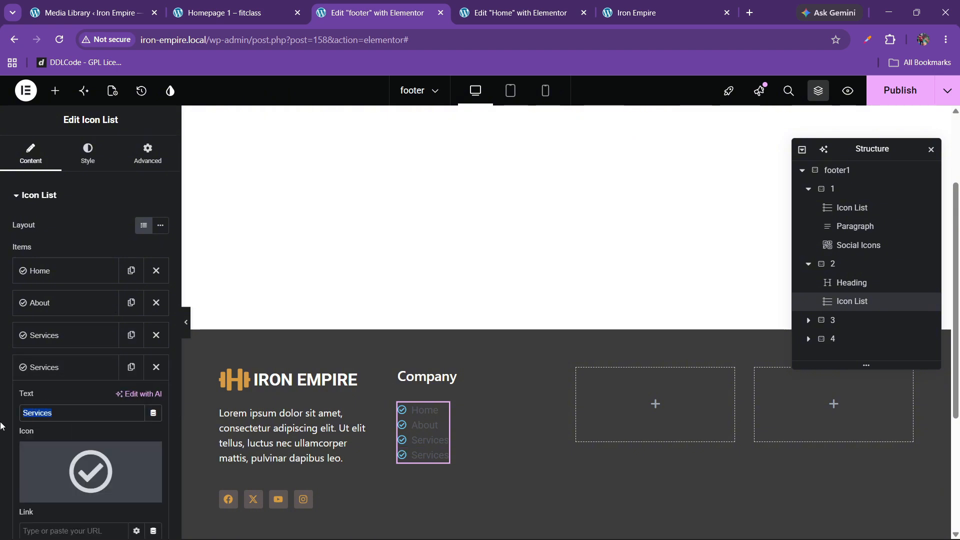
{"action": "type", "text": "Blogs"}
{"action": "left_click", "coordinate": [75, 367]}
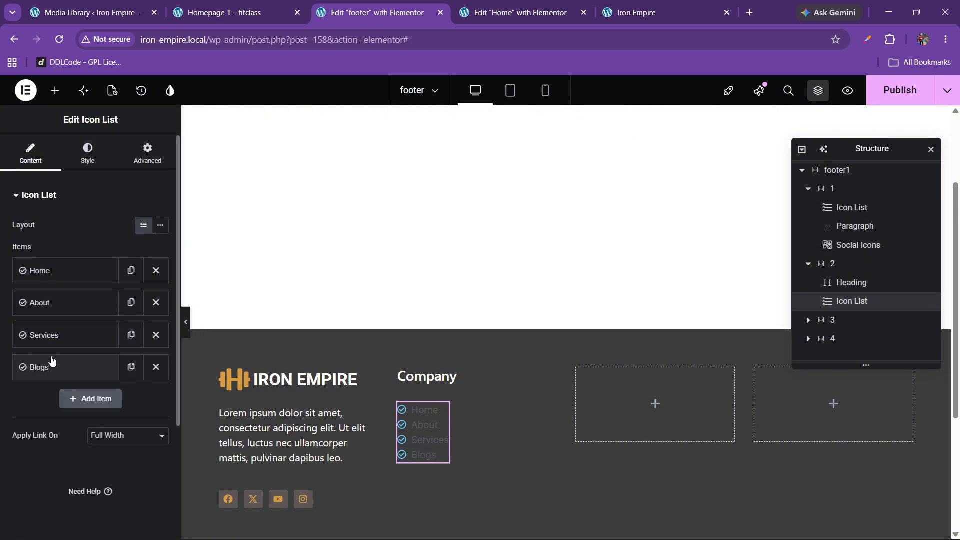
Duplicate the Blogs item and rename the copy as Contact
{"action": "left_click", "coordinate": [131, 368]}
{"action": "left_click", "coordinate": [72, 408]}
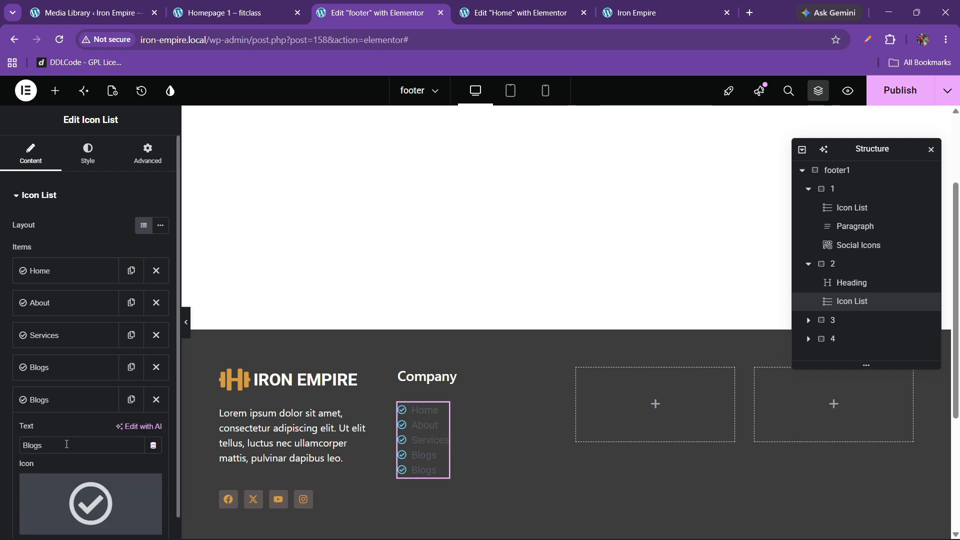
{"action": "type", "text": "Contact"}
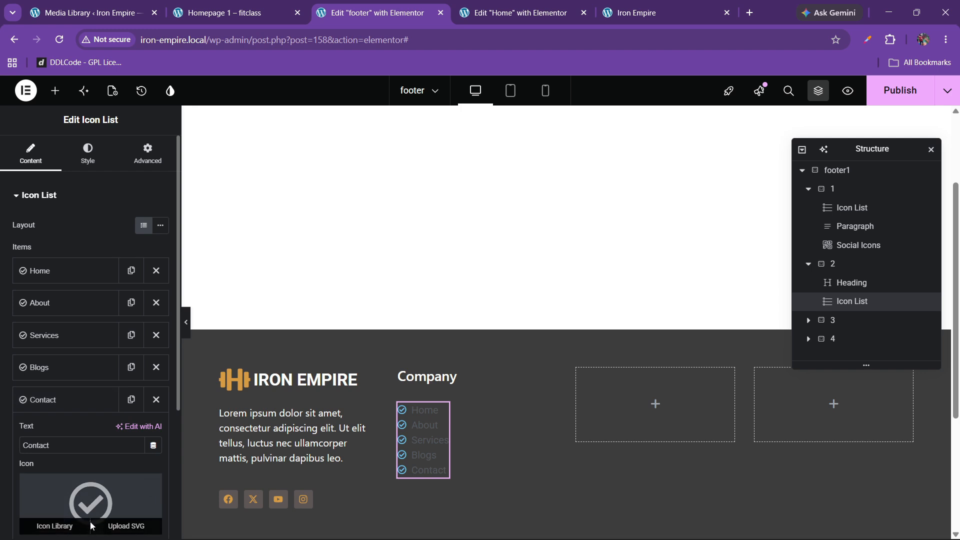
{"action": "scroll", "coordinate": [89, 400], "scroll_direction": "down", "scroll_amount": 3}
{"action": "left_click", "coordinate": [72, 274]}
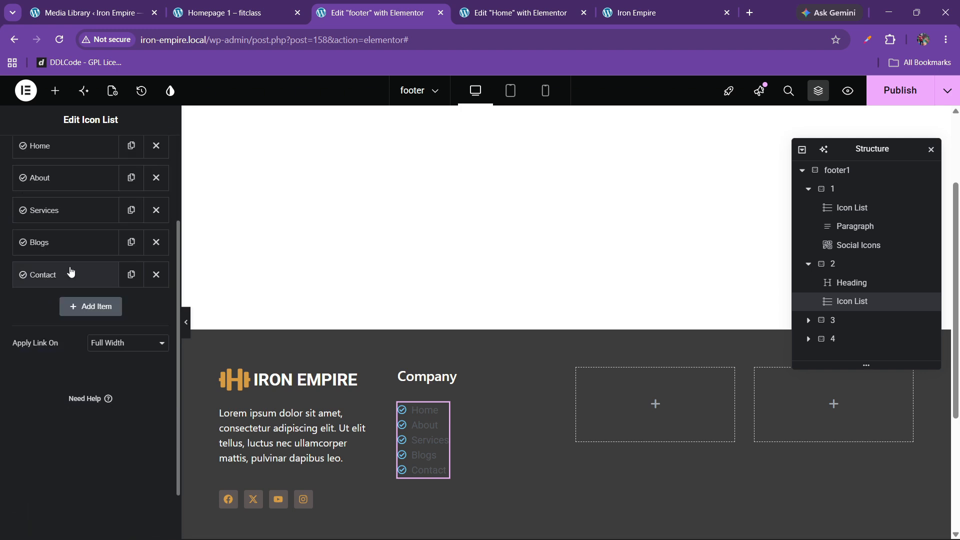
Set the Company list's icon color to the orange global color
{"action": "scroll", "coordinate": [70, 225], "scroll_direction": "up", "scroll_amount": 3}
{"action": "left_click", "coordinate": [67, 152]}
{"action": "left_click", "coordinate": [59, 349]}
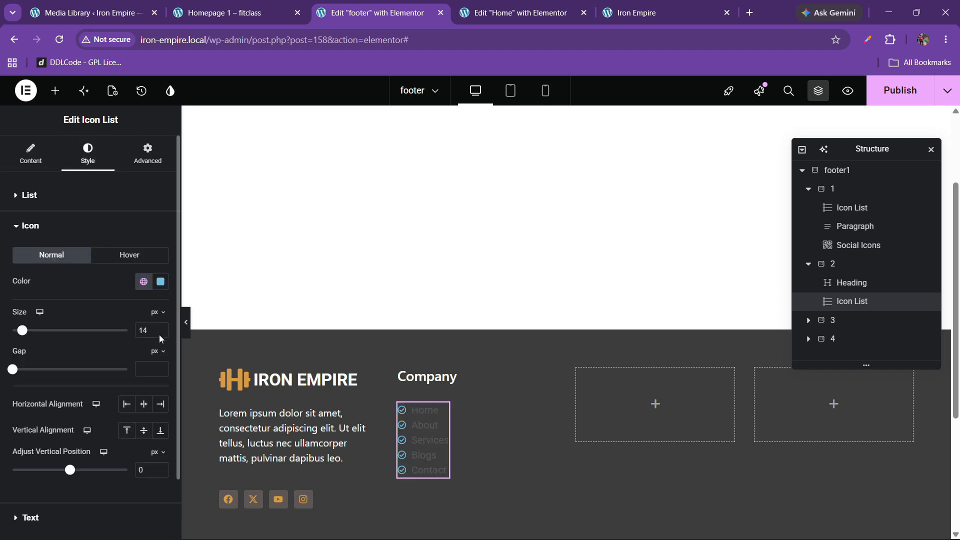
{"action": "left_click", "coordinate": [146, 285]}
{"action": "left_click", "coordinate": [60, 460]}
Set the Company list's icon size to 16 px
{"action": "left_click", "coordinate": [162, 328]}
{"action": "left_click", "coordinate": [161, 329]}
{"action": "left_click", "coordinate": [161, 328]}
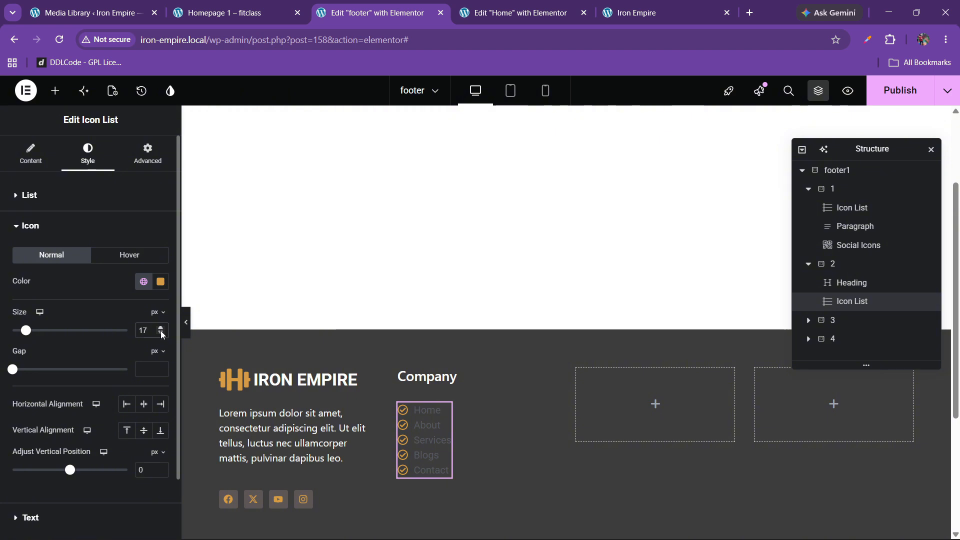
{"action": "left_click", "coordinate": [162, 334]}
{"action": "left_click", "coordinate": [51, 231]}
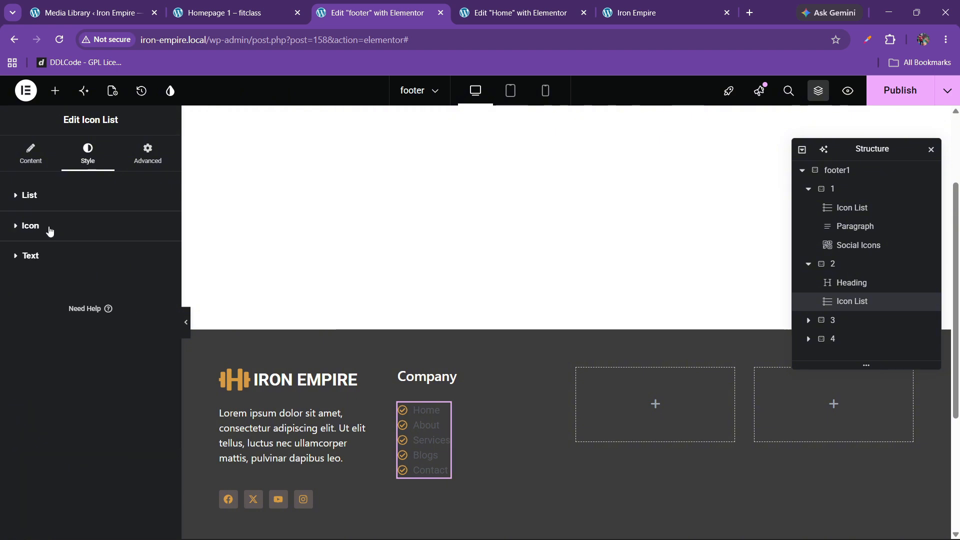
Set the Company list's text color to white
{"action": "left_click", "coordinate": [57, 271]}
{"action": "left_click", "coordinate": [160, 364]}
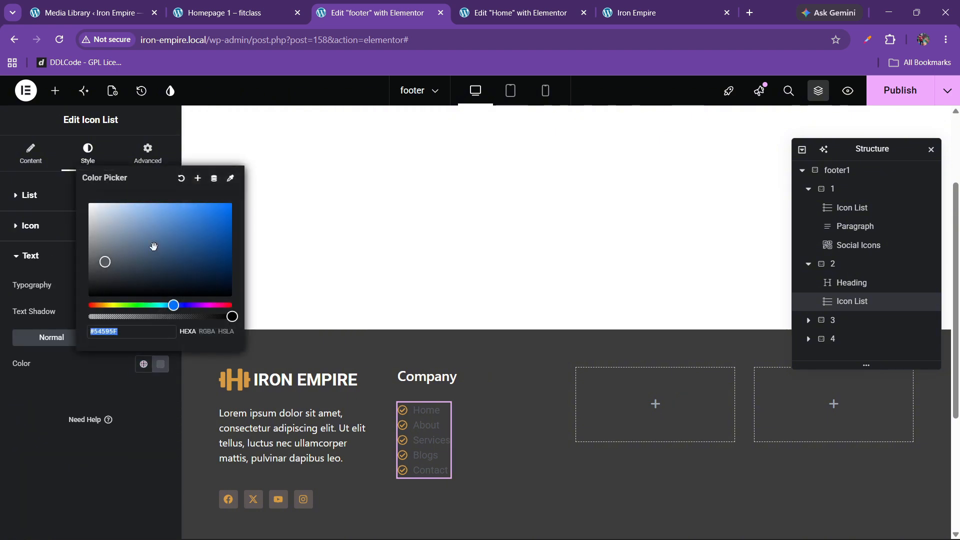
{"action": "left_click", "coordinate": [20, 411]}
Set the Company list's text size to 15 px in its typography settings
{"action": "left_click", "coordinate": [160, 287]}
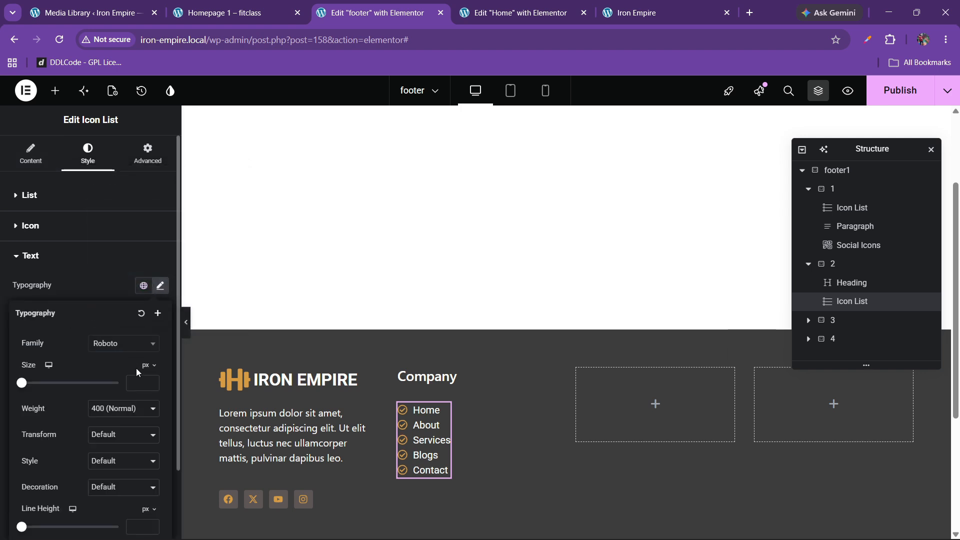
{"action": "left_click", "coordinate": [152, 380]}
{"action": "left_click", "coordinate": [152, 380]}
{"action": "left_click", "coordinate": [152, 381]}
{"action": "left_click", "coordinate": [152, 380]}
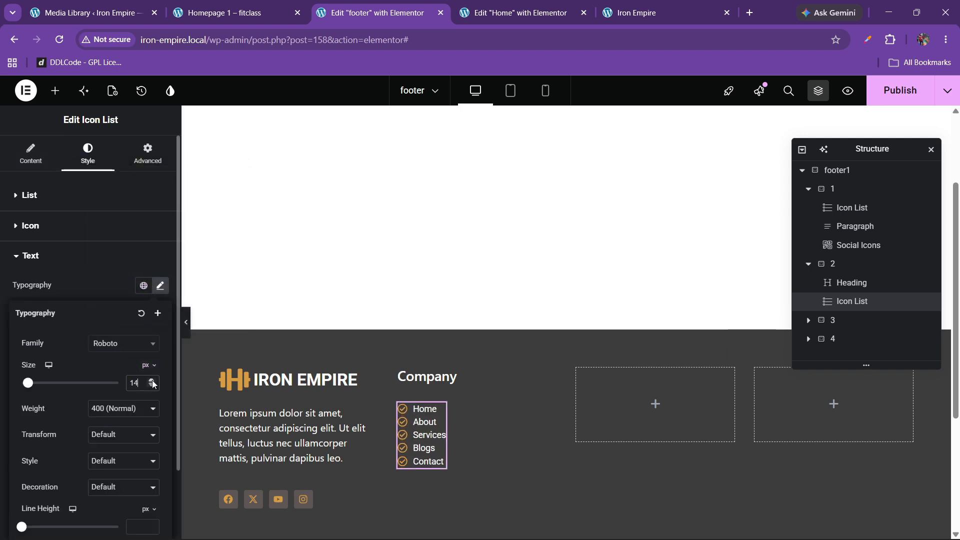
{"action": "left_click", "coordinate": [152, 380]}
{"action": "left_click", "coordinate": [153, 380]}
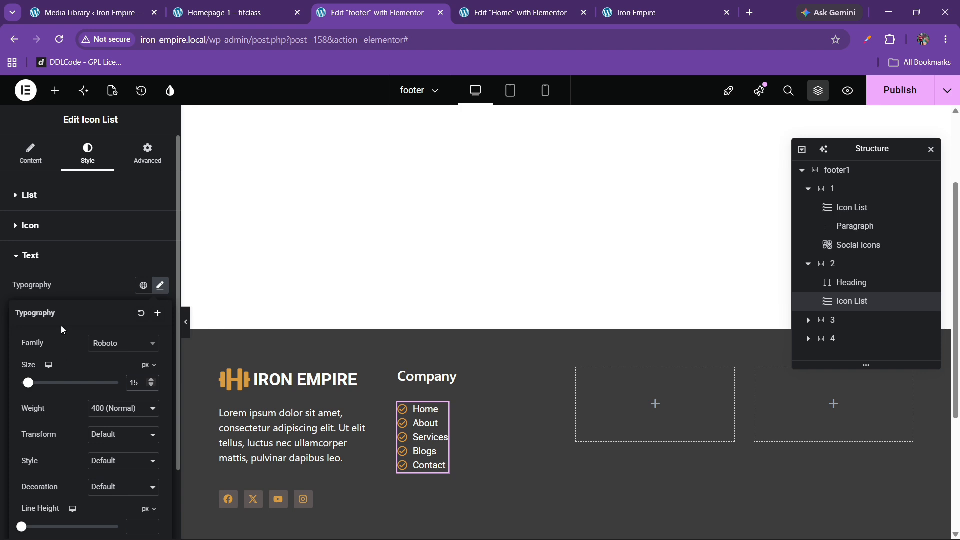
Set the space between the Company list's items to 10 px
{"action": "left_click", "coordinate": [57, 197]}
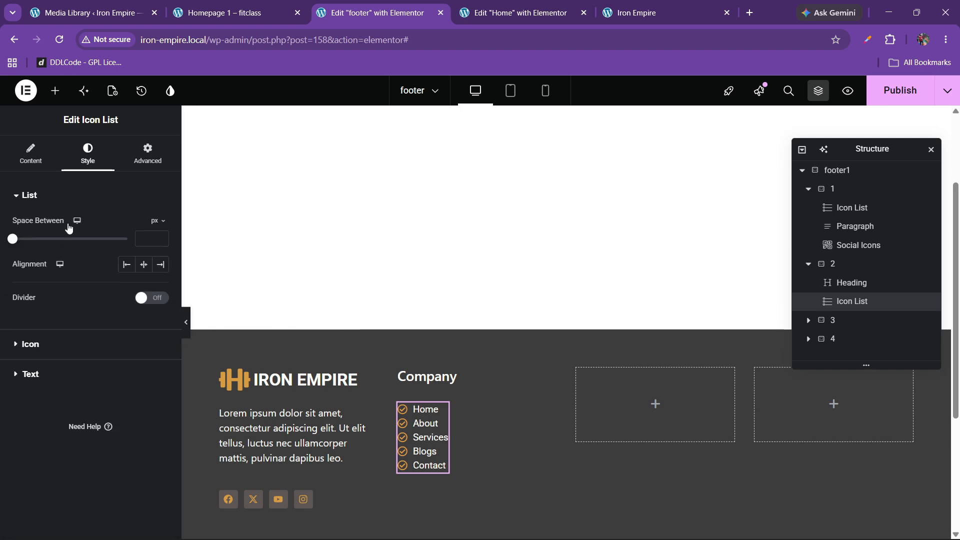
{"action": "left_click", "coordinate": [160, 237]}
{"action": "left_click", "coordinate": [161, 237]}
{"action": "left_click", "coordinate": [161, 237]}
{"action": "left_click", "coordinate": [160, 237]}
{"action": "left_click", "coordinate": [161, 237]}
{"action": "left_click", "coordinate": [161, 236]}
{"action": "left_click", "coordinate": [162, 236]}
{"action": "left_click", "coordinate": [161, 236]}
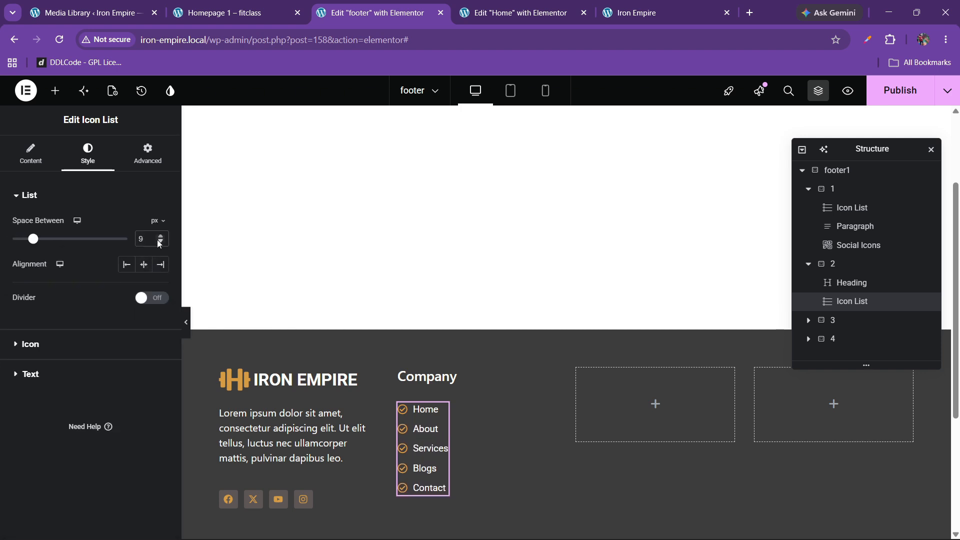
{"action": "left_click", "coordinate": [160, 243]}
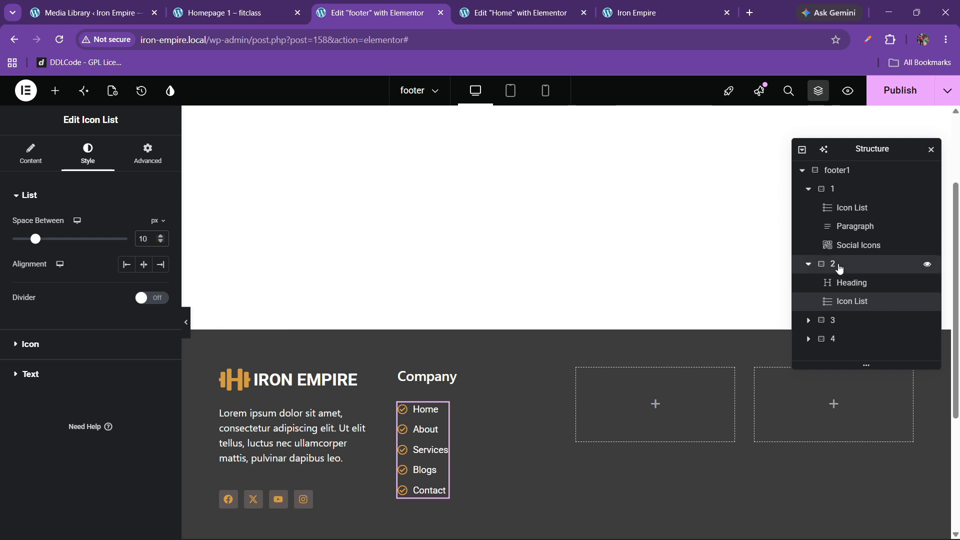
Set the column and row gaps of footer container 2 to 35 px
{"action": "left_click", "coordinate": [832, 265]}
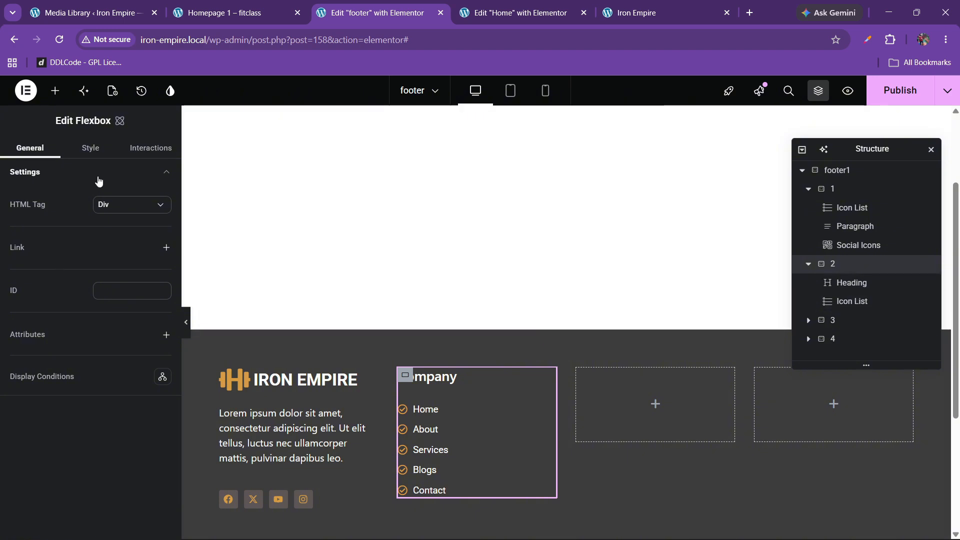
{"action": "left_click", "coordinate": [95, 151]}
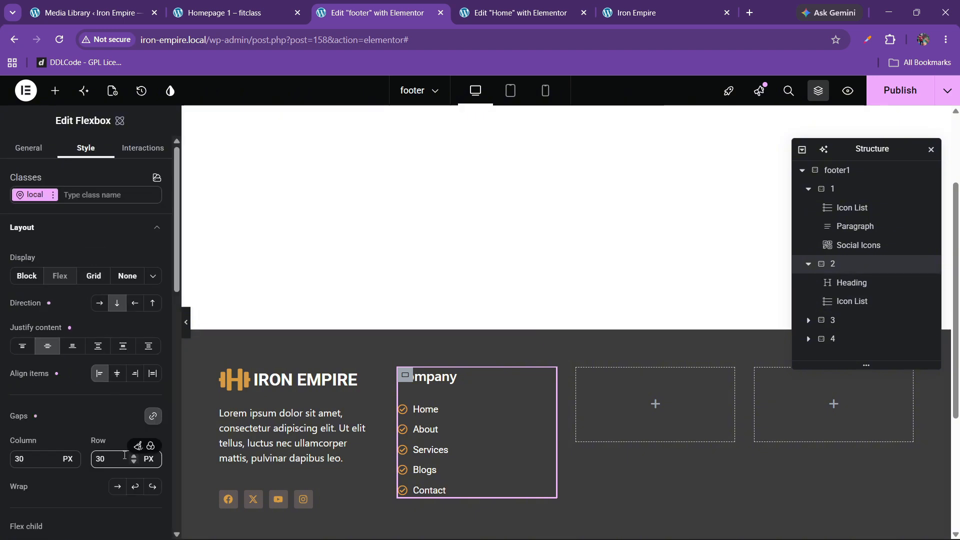
{"action": "left_click", "coordinate": [135, 457]}
{"action": "left_click", "coordinate": [135, 457]}
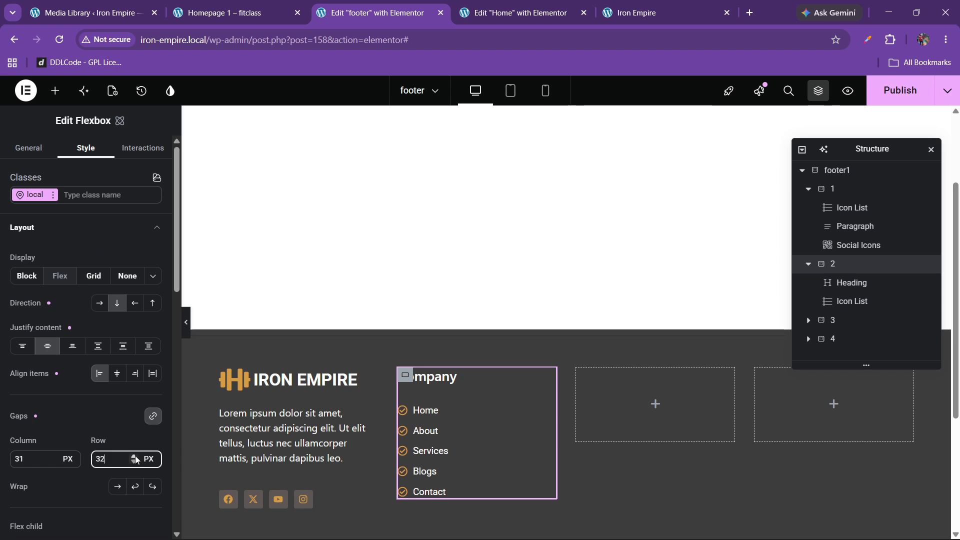
{"action": "left_click", "coordinate": [135, 457]}
{"action": "left_click", "coordinate": [135, 457]}
{"action": "left_click", "coordinate": [135, 456]}
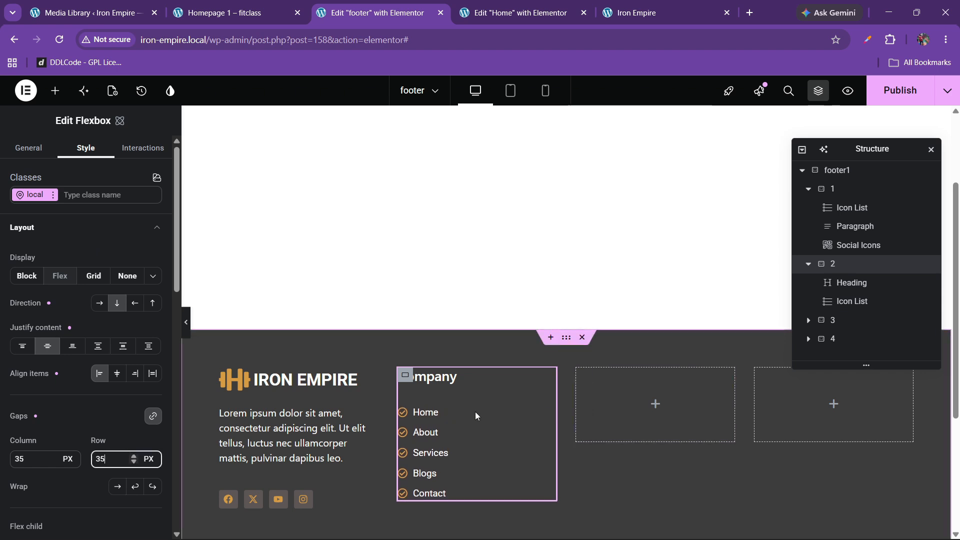
Delete the empty container 3 from the footer
{"action": "left_click", "coordinate": [832, 320]}
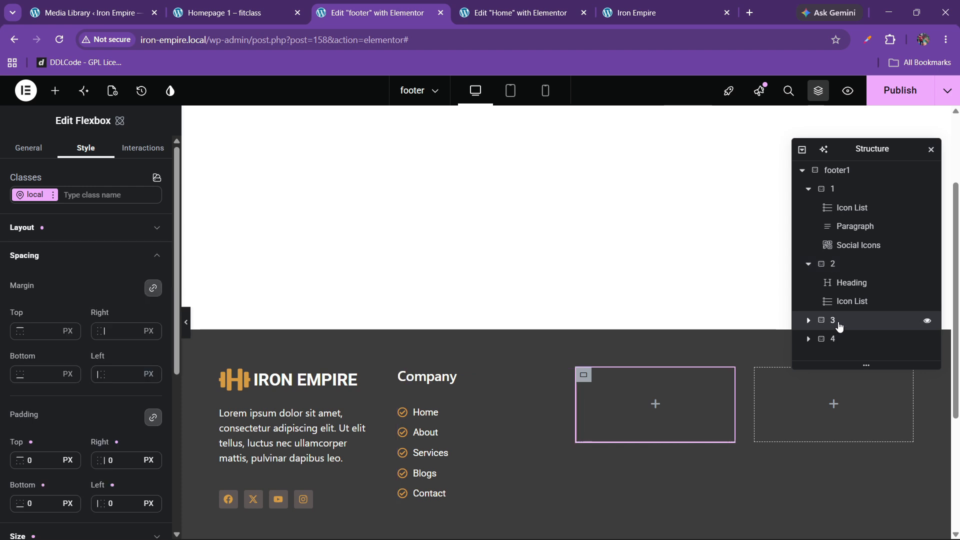
{"action": "right_click", "coordinate": [835, 323]}
{"action": "left_click", "coordinate": [837, 520]}
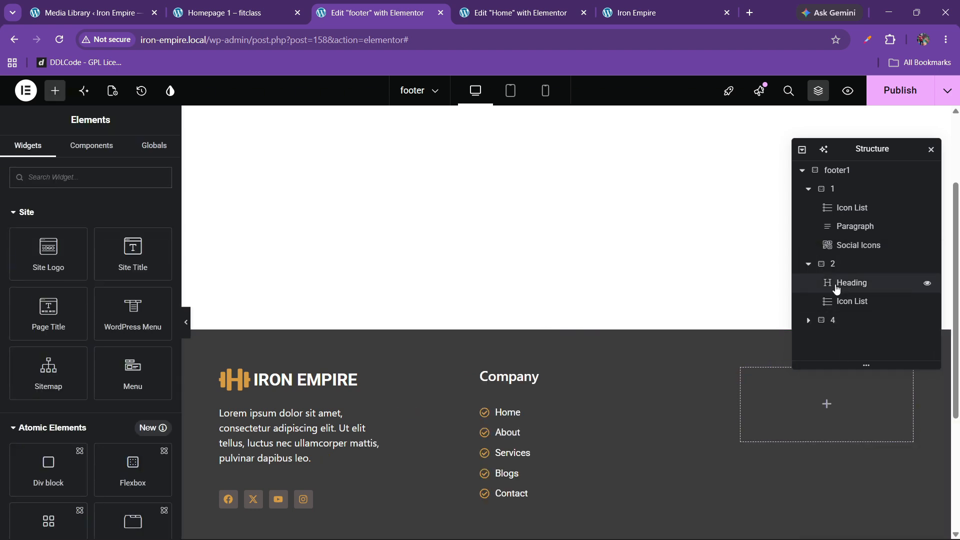
Duplicate footer container 2 with its Company heading and list, and rename the copy as 3
{"action": "left_click", "coordinate": [835, 264]}
{"action": "right_click", "coordinate": [838, 266]}
{"action": "left_click", "coordinate": [841, 283]}
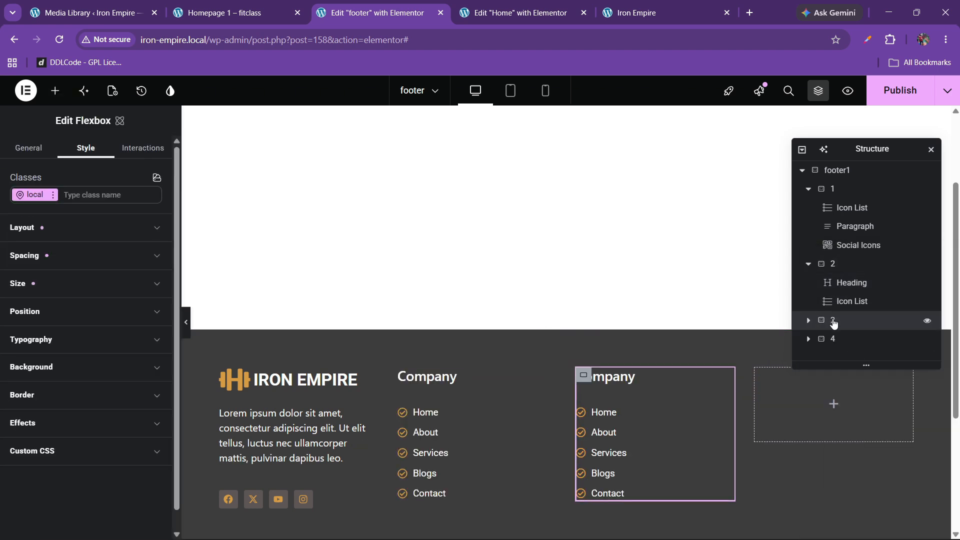
{"action": "double_click", "coordinate": [834, 322]}
Check the Fitclass reference footer and change the third column's heading to Support
{"action": "left_click", "coordinate": [288, 6]}
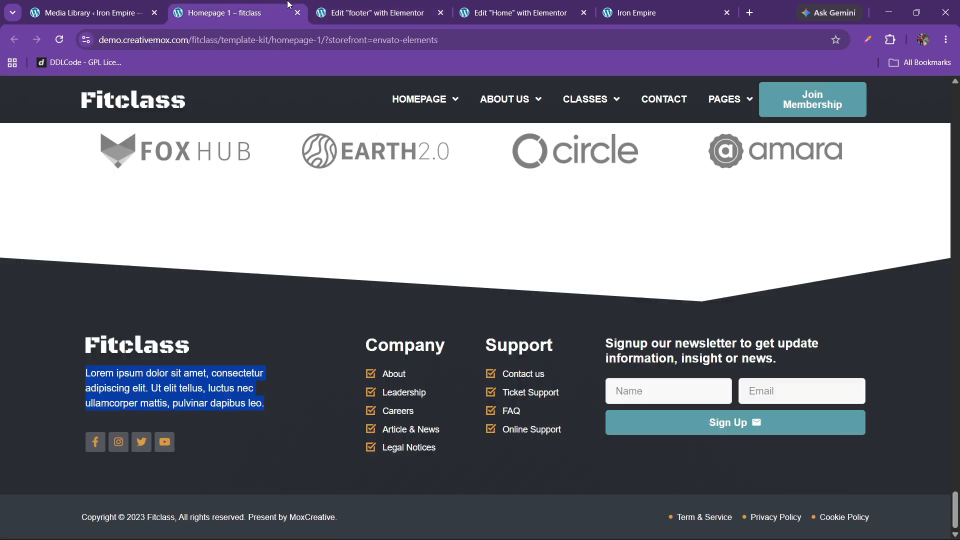
{"action": "left_click", "coordinate": [332, 5]}
{"action": "left_click", "coordinate": [605, 376]}
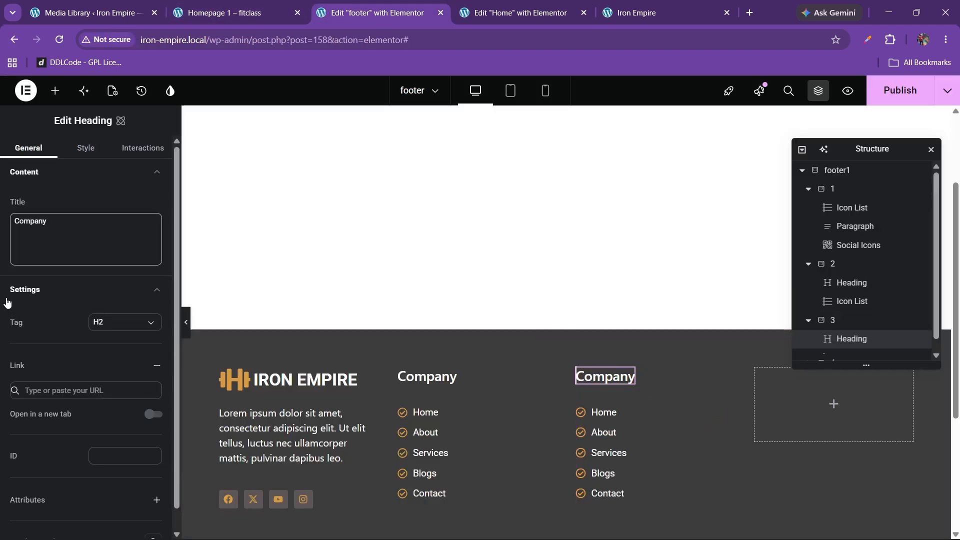
{"action": "left_click_drag", "start_coordinate": [50, 221], "coordinate": [2, 237]}
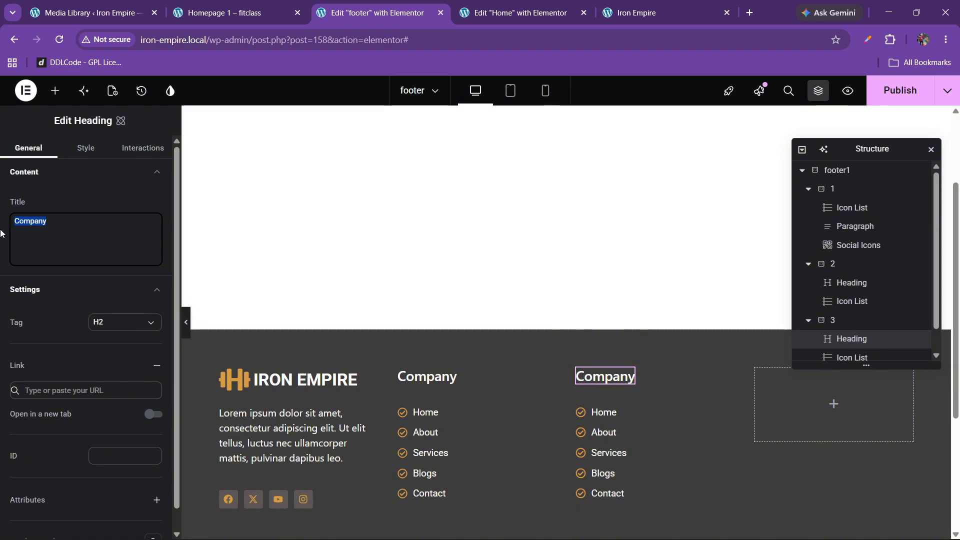
{"action": "type", "text": "Support"}
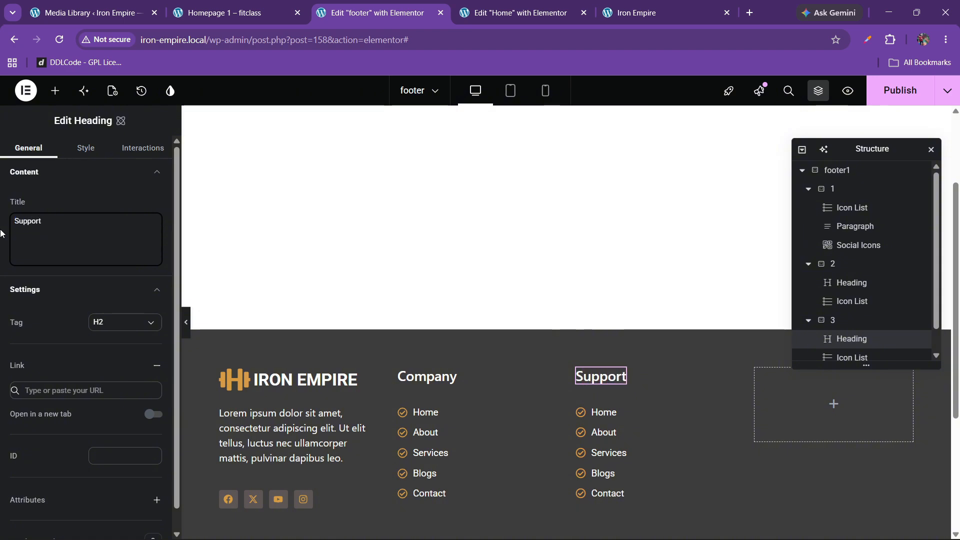
Check the Fitclass Support links and rename the third column list's Home item as Contact Us
{"action": "left_click", "coordinate": [280, 5]}
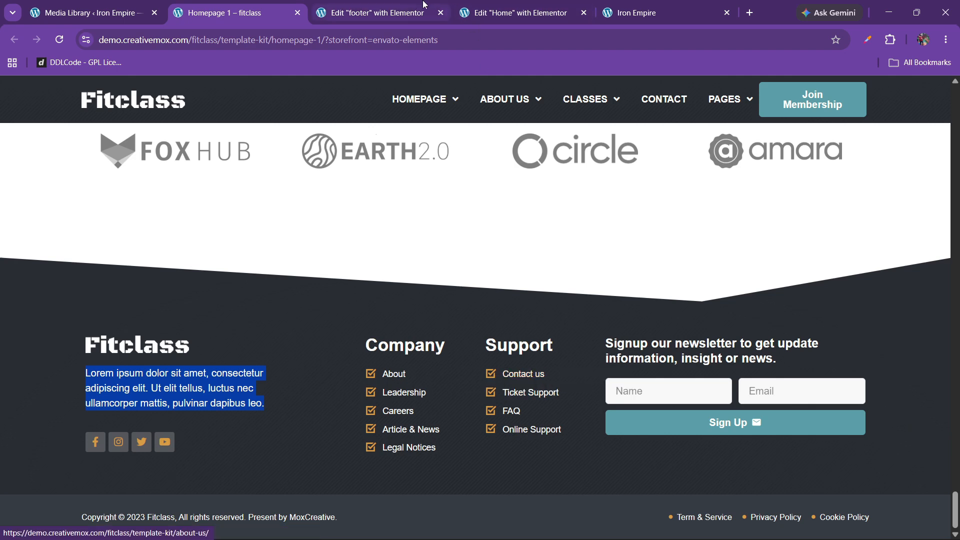
{"action": "left_click", "coordinate": [378, 13]}
{"action": "left_click", "coordinate": [615, 412]}
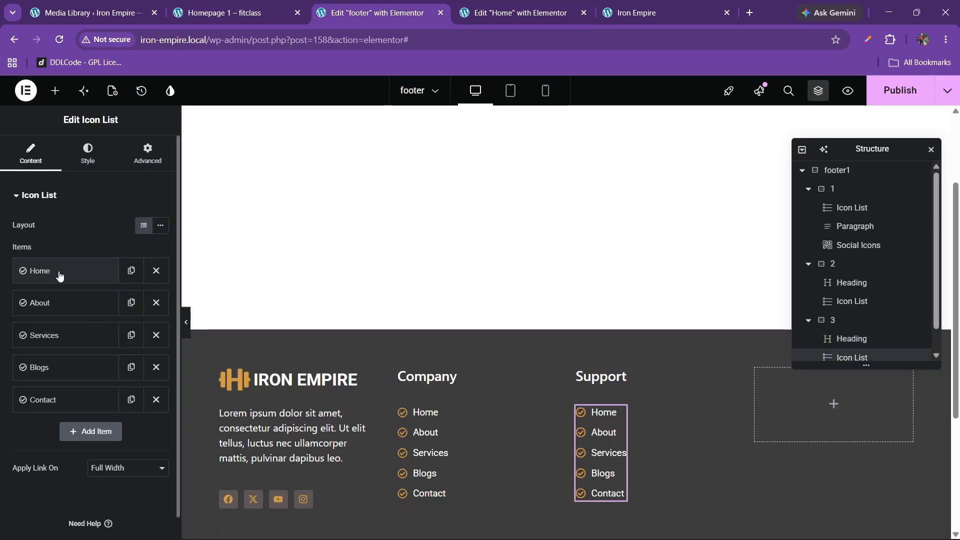
{"action": "left_click", "coordinate": [60, 273]}
{"action": "left_click_drag", "start_coordinate": [44, 317], "coordinate": [2, 311]}
{"action": "type", "text": "Conta"}
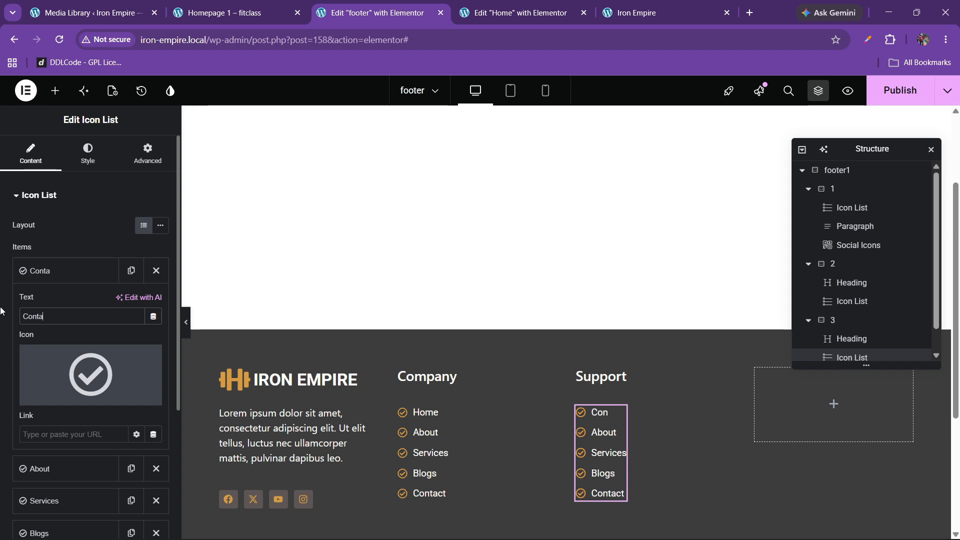
{"action": "type", "text": "ct Us"}
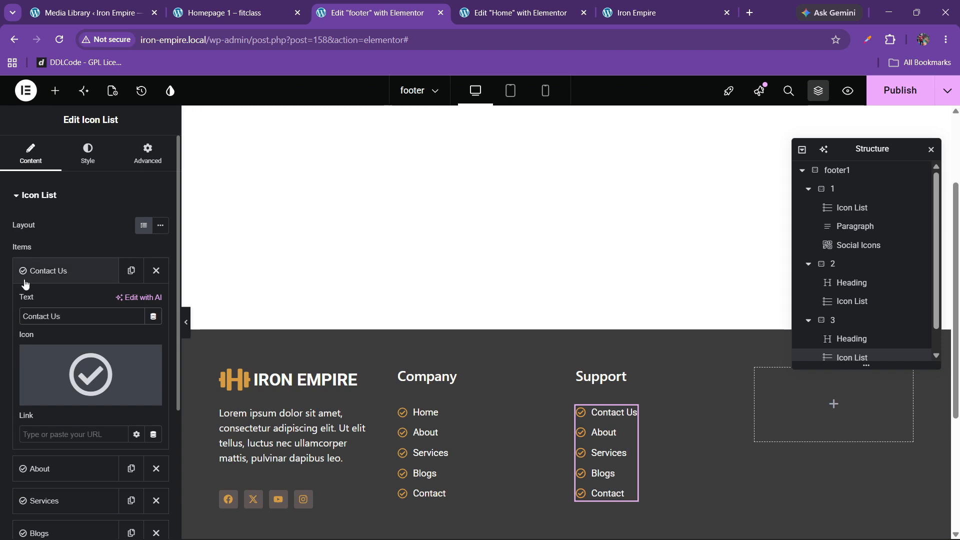
{"action": "left_click", "coordinate": [60, 271]}
Check the Fitclass reference again and rename the Support list's About item as Ticket Support
{"action": "left_click", "coordinate": [300, 6]}
{"action": "left_click", "coordinate": [373, 12]}
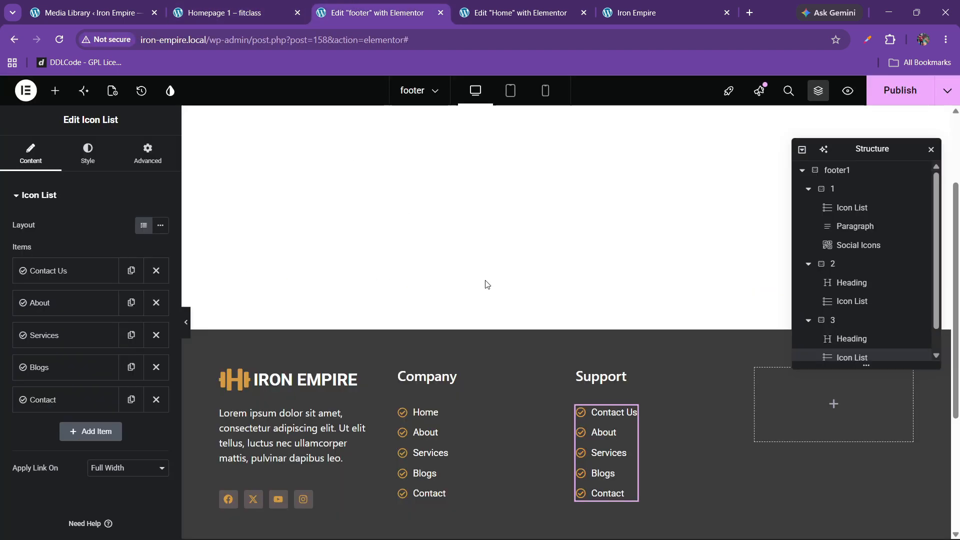
{"action": "left_click", "coordinate": [60, 302]}
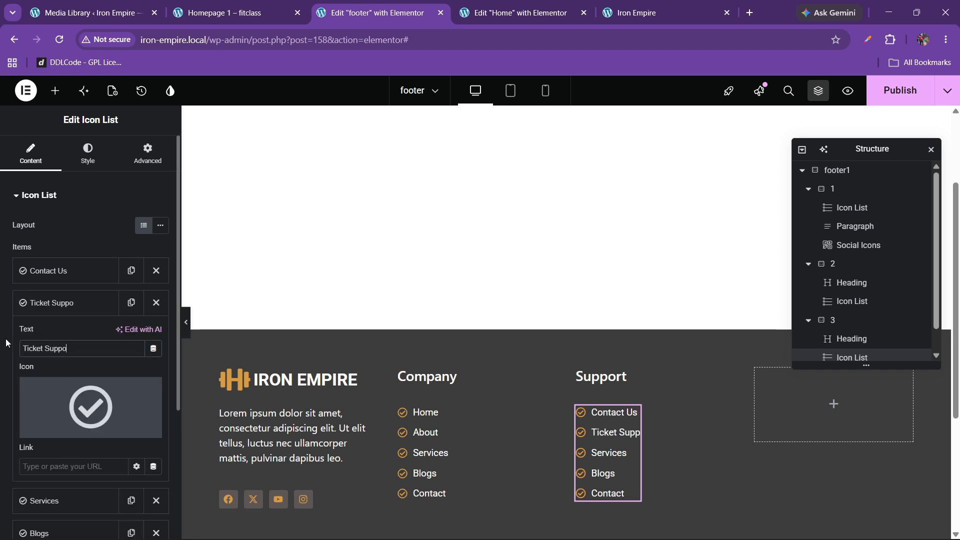
{"action": "type", "text": "rt"}
{"action": "left_click", "coordinate": [30, 303]}
Rename the Support list's Services item as FAQ and check the next link in the Fitclass footer
{"action": "left_click", "coordinate": [30, 335]}
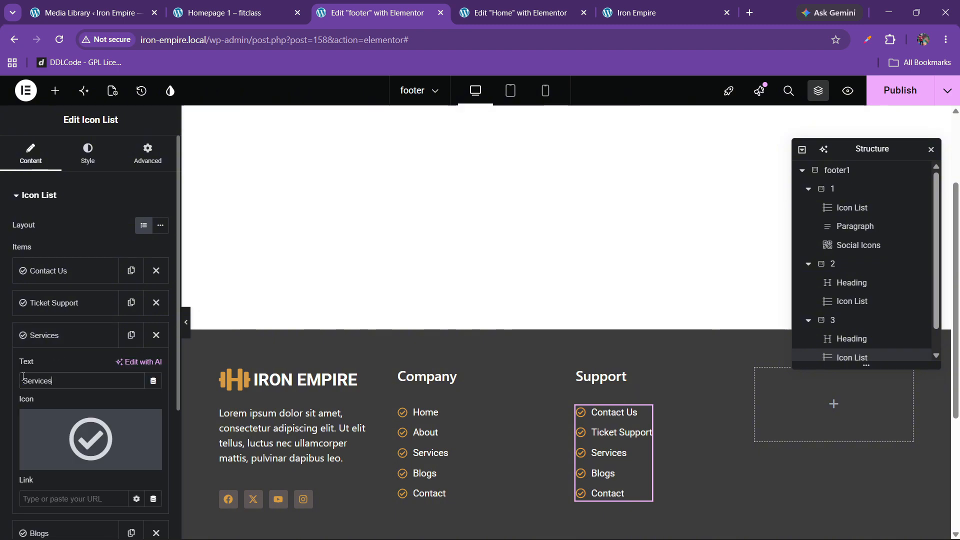
{"action": "type", "text": "FAQ"}
{"action": "key", "text": "ctrl+shift+Tab"}
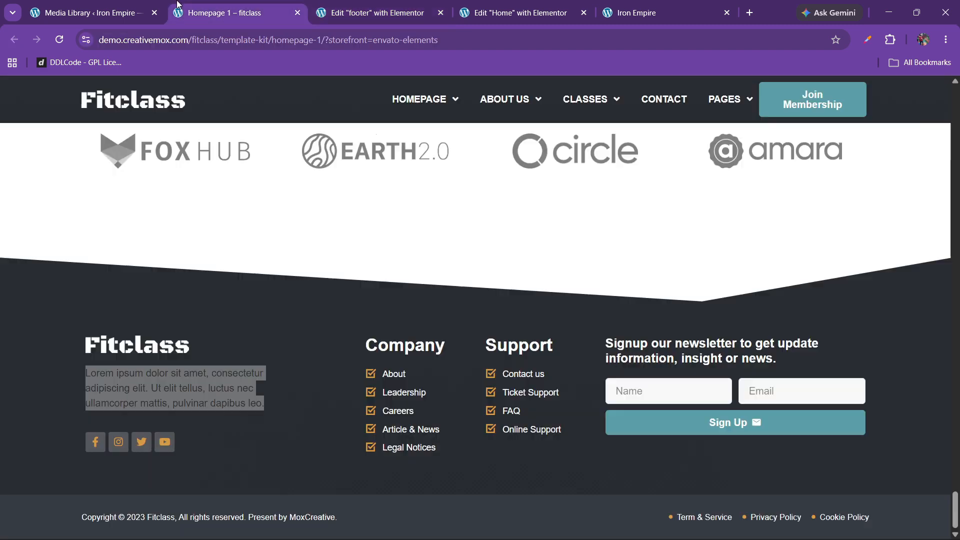
{"action": "key", "text": "ctrl+Tab"}
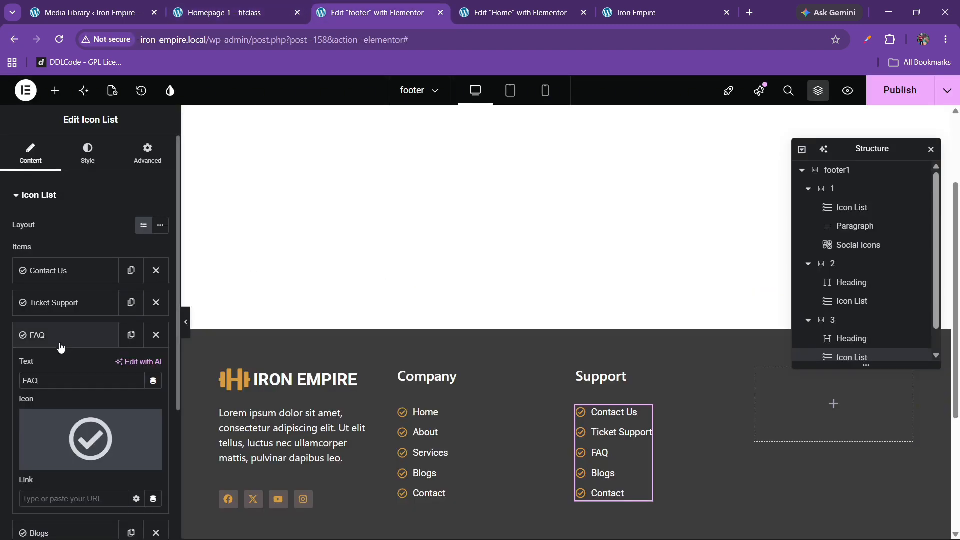
{"action": "left_click", "coordinate": [70, 335]}
Rename the Support list's Blogs item as Online Support and delete the list's last item, Contact
{"action": "left_click", "coordinate": [55, 368]}
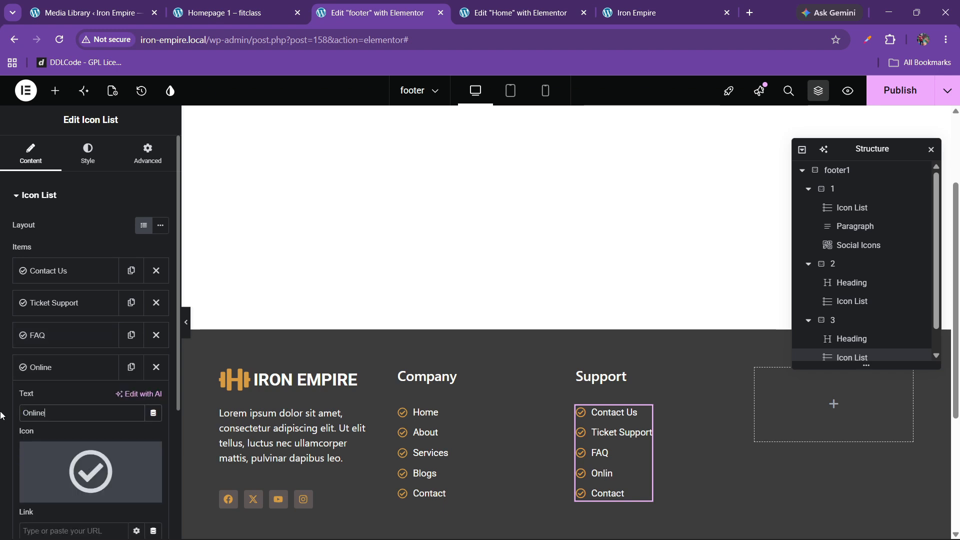
{"action": "type", "text": "Online Supp"}
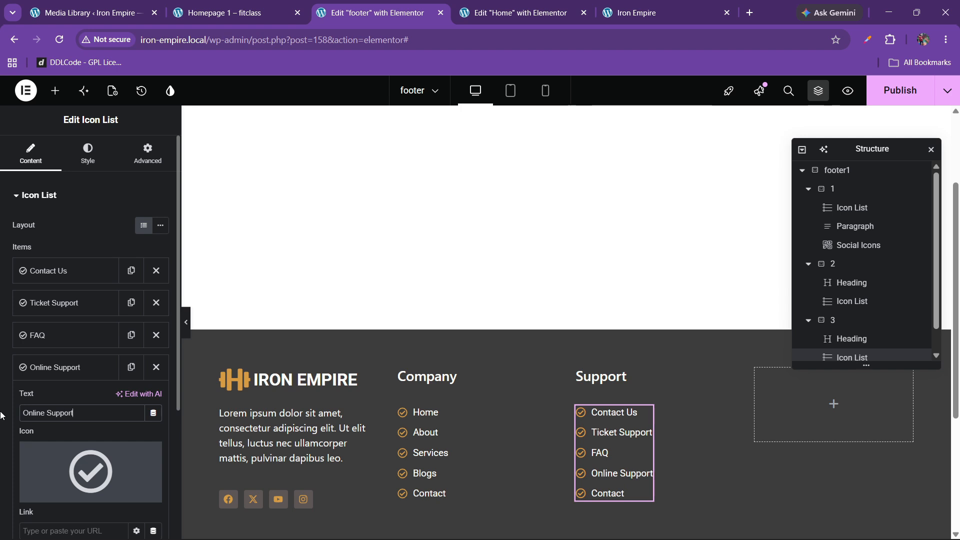
{"action": "type", "text": "ort"}
{"action": "left_click", "coordinate": [60, 367]}
{"action": "left_click", "coordinate": [156, 399]}
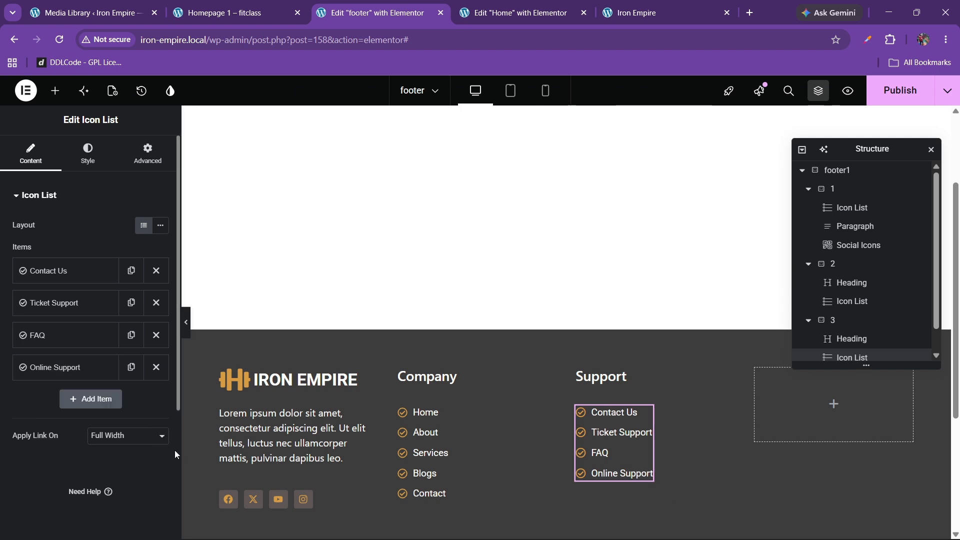
Compare with the Fitclass footer and set the Company list's text hover color to the orange global color
{"action": "key", "text": "ctrl+shift+Tab"}
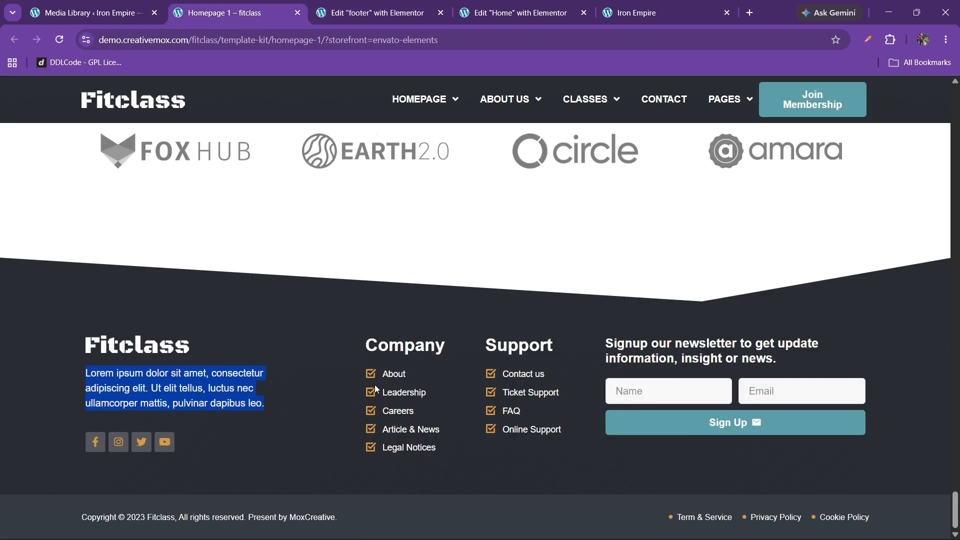
{"action": "key", "text": "ctrl+Tab"}
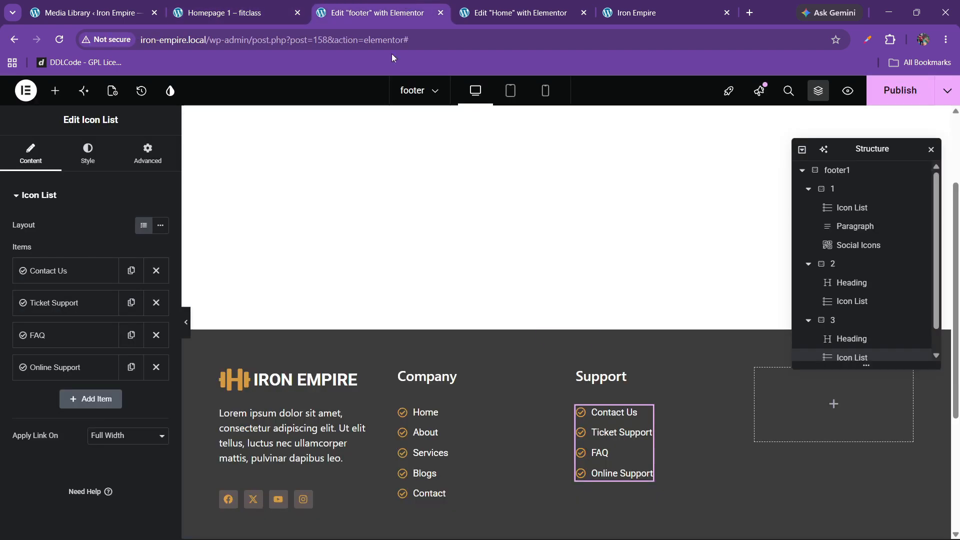
{"action": "left_click", "coordinate": [436, 417]}
{"action": "left_click", "coordinate": [43, 378]}
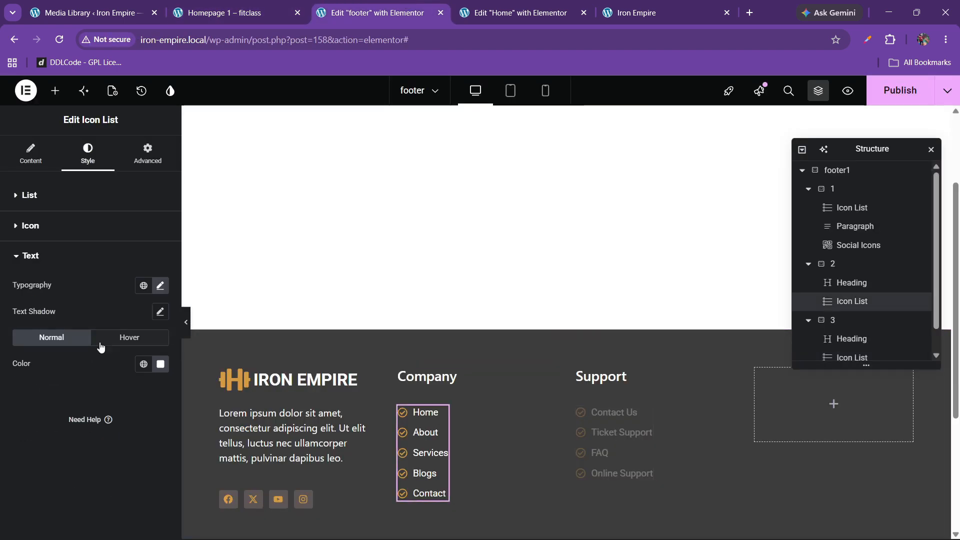
{"action": "left_click", "coordinate": [113, 342]}
{"action": "left_click", "coordinate": [144, 364]}
{"action": "left_click", "coordinate": [93, 286]}
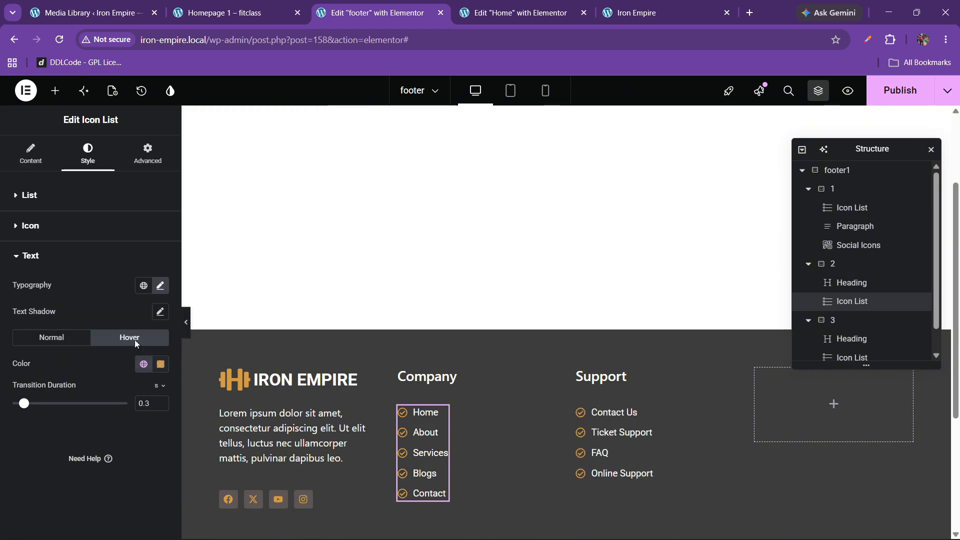
Copy the Company icon list and paste it into the Support column below its existing list
{"action": "right_click", "coordinate": [424, 436]}
{"action": "left_click", "coordinate": [457, 288]}
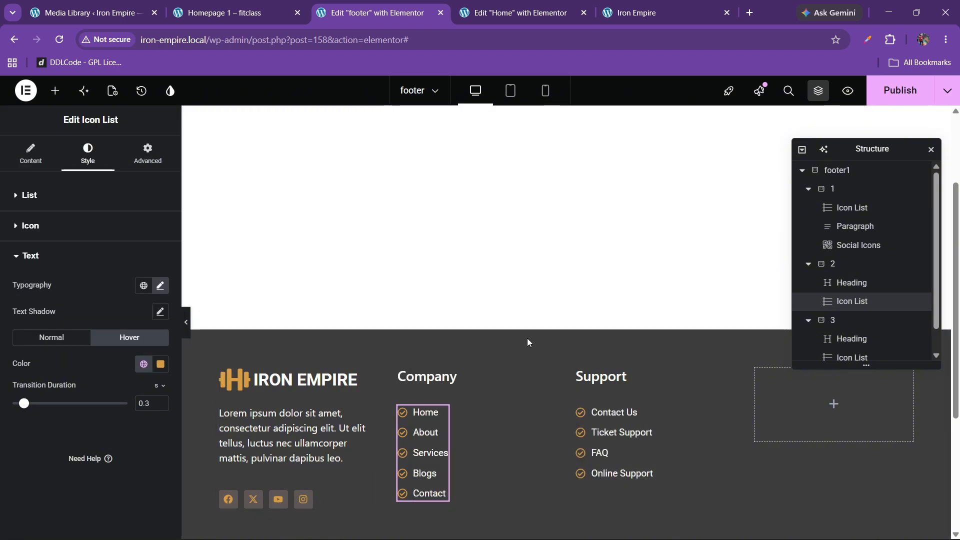
{"action": "right_click", "coordinate": [605, 420]}
{"action": "left_click", "coordinate": [632, 310]}
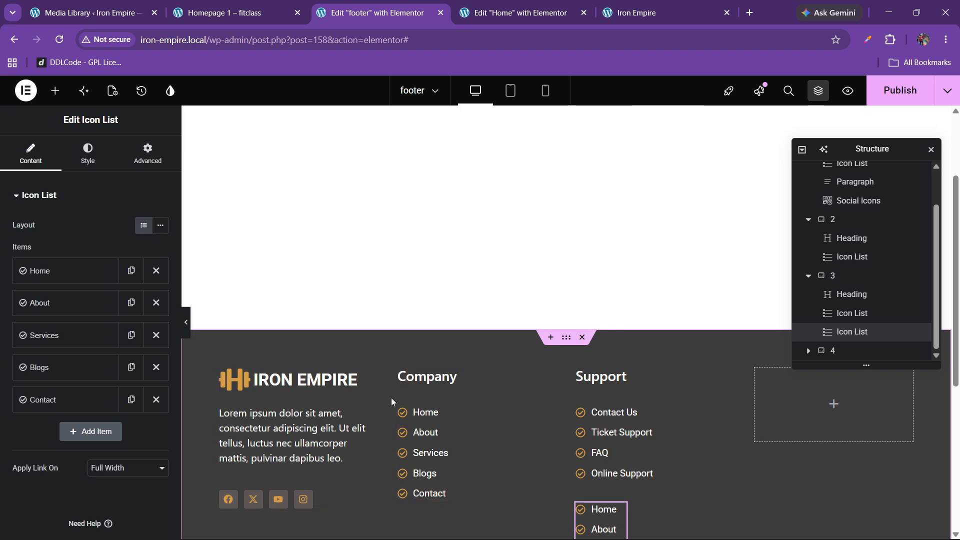
Copy the Support heading and paste it into the empty fourth footer column
{"action": "scroll", "coordinate": [846, 240], "scroll_direction": "up", "scroll_amount": 2}
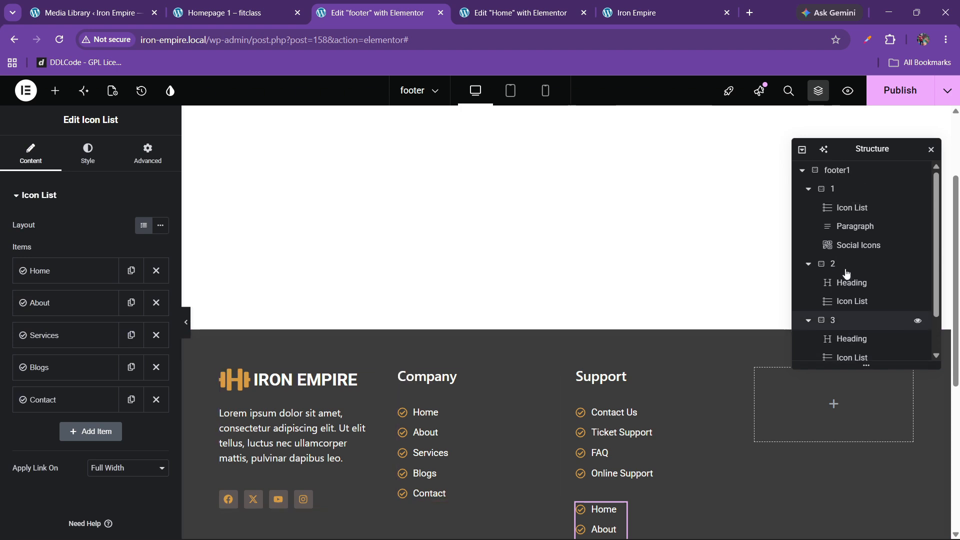
{"action": "left_click", "coordinate": [842, 195]}
{"action": "left_click", "coordinate": [224, 12]}
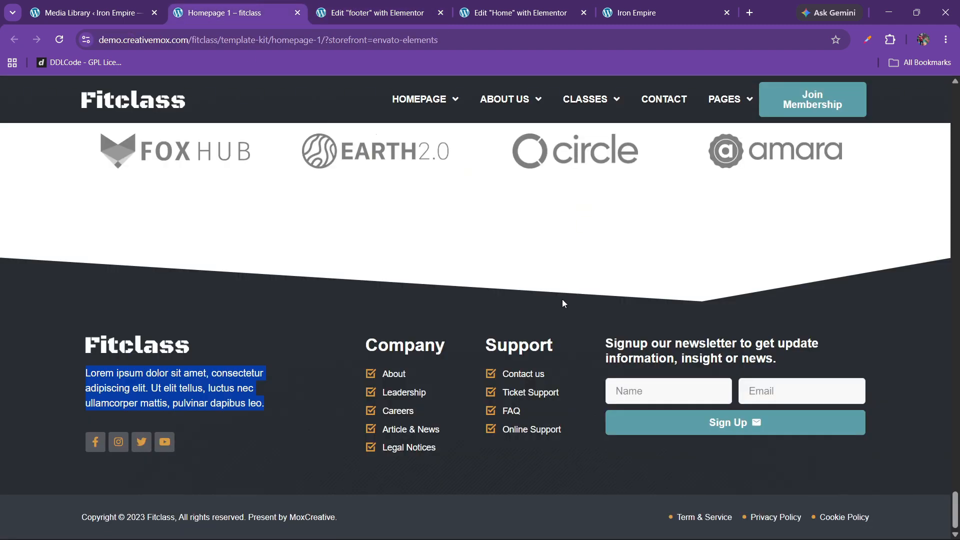
{"action": "left_click", "coordinate": [375, 13]}
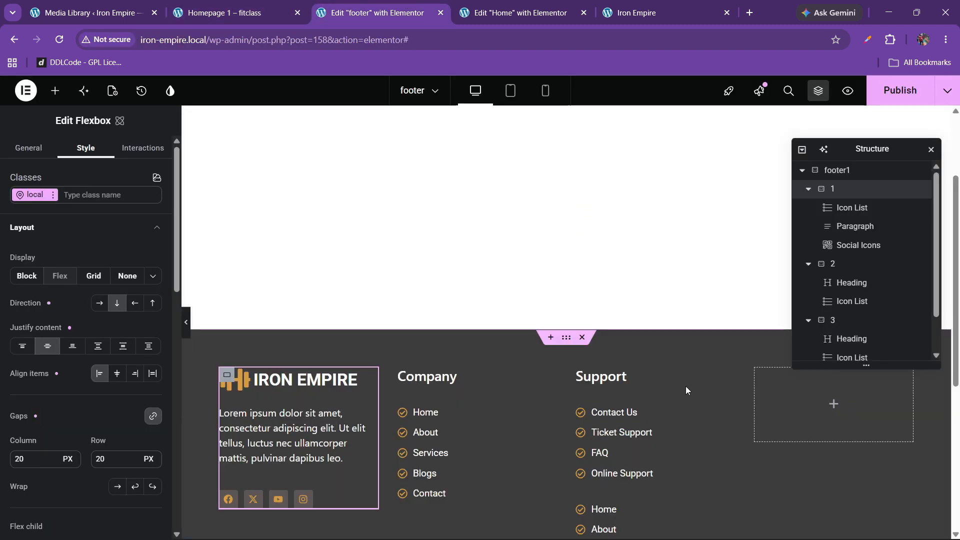
{"action": "right_click", "coordinate": [613, 382]}
{"action": "left_click", "coordinate": [650, 340]}
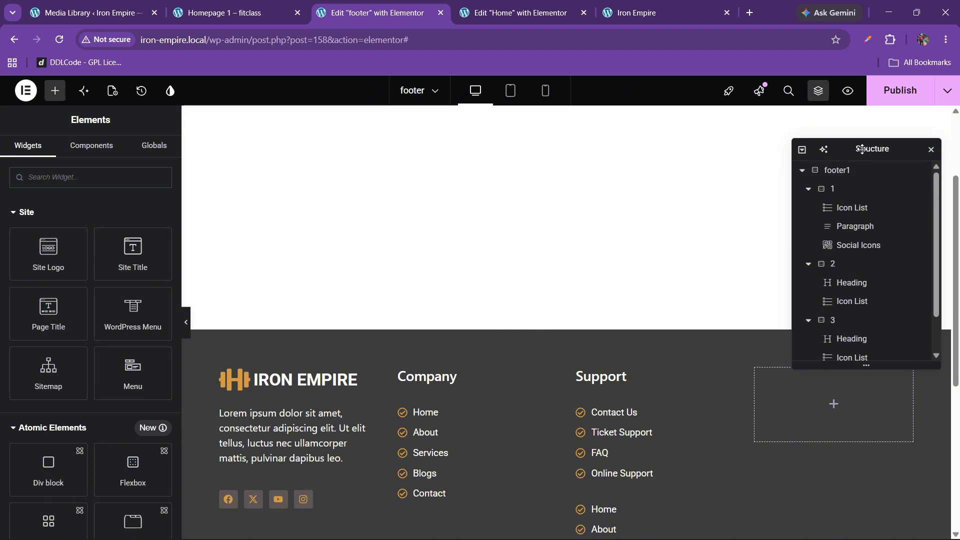
{"action": "left_click_drag", "start_coordinate": [863, 149], "coordinate": [492, 267]}
{"action": "right_click", "coordinate": [762, 389]}
{"action": "left_click", "coordinate": [817, 332]}
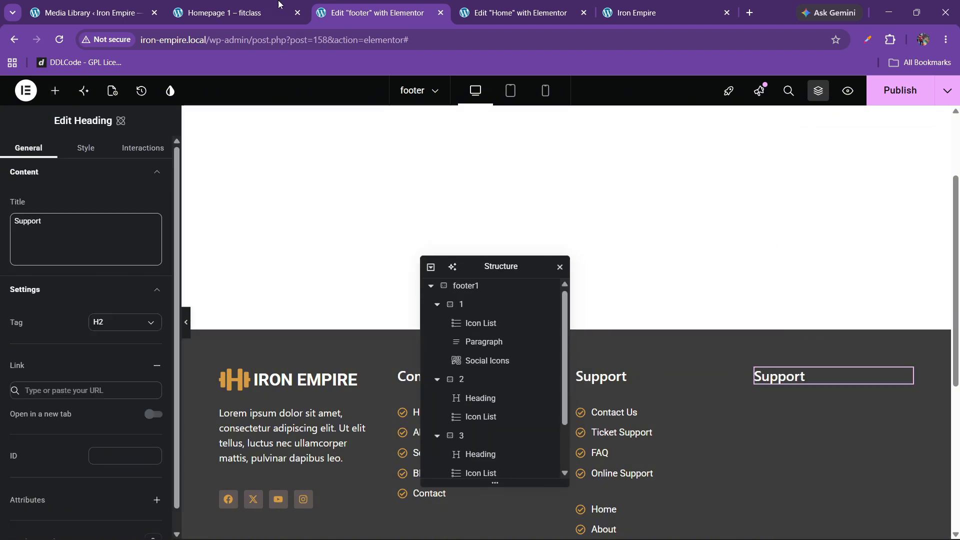
Replace the fourth column's heading text with Fitclass's "Signup our newsletter to get update information, insight or news."
{"action": "left_click", "coordinate": [224, 13]}
{"action": "left_click_drag", "start_coordinate": [604, 342], "coordinate": [786, 361]}
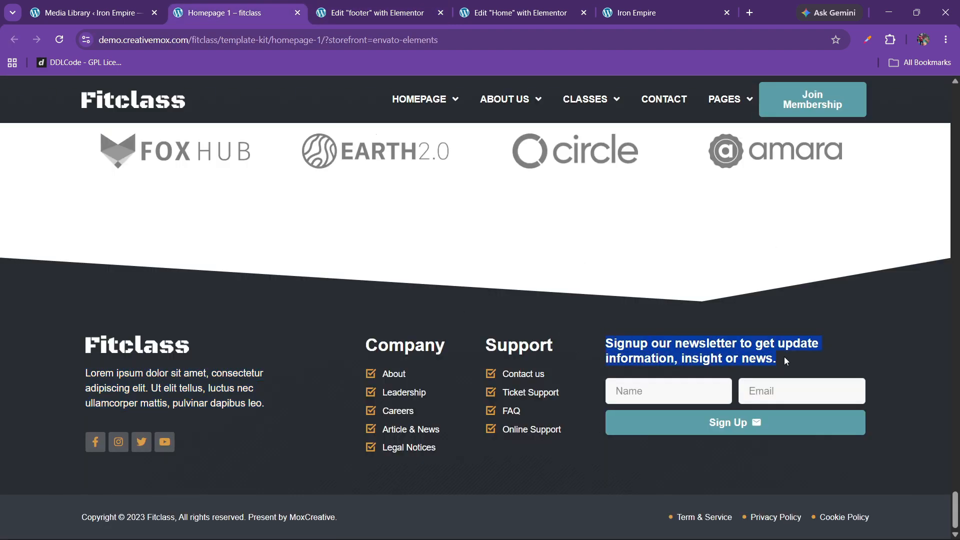
{"action": "left_click", "coordinate": [516, 13]}
{"action": "left_click", "coordinate": [375, 13]}
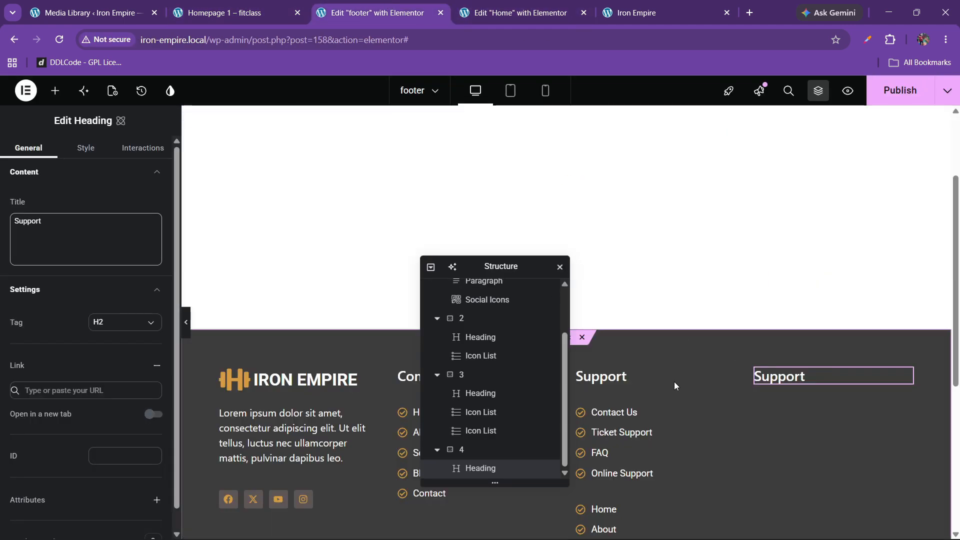
{"action": "left_click", "coordinate": [43, 235]}
{"action": "key", "text": "ctrl+a"}
{"action": "key", "text": "ctrl+v"}
Sample the dark background color of the Fitclass footer with the browser's color picker extension
{"action": "left_click", "coordinate": [224, 13]}
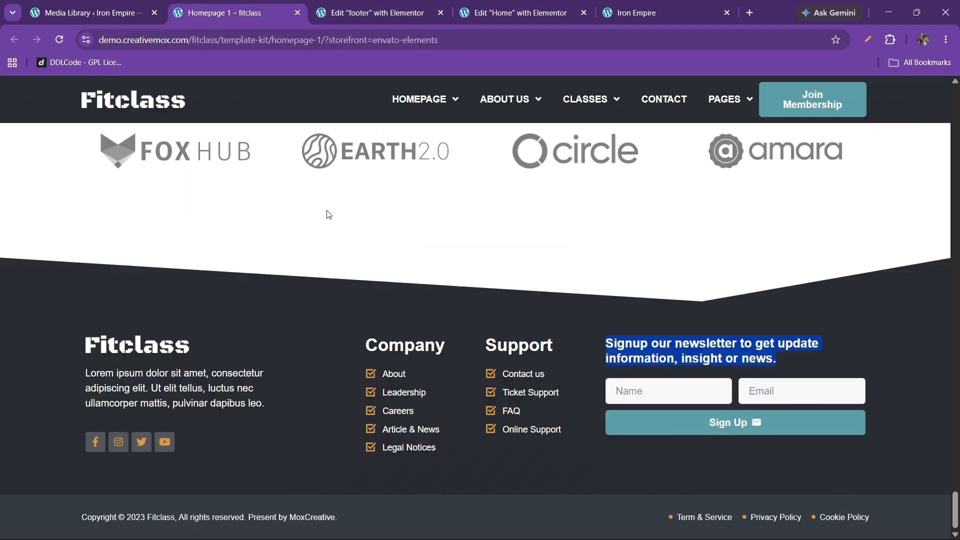
{"action": "left_click", "coordinate": [870, 40]}
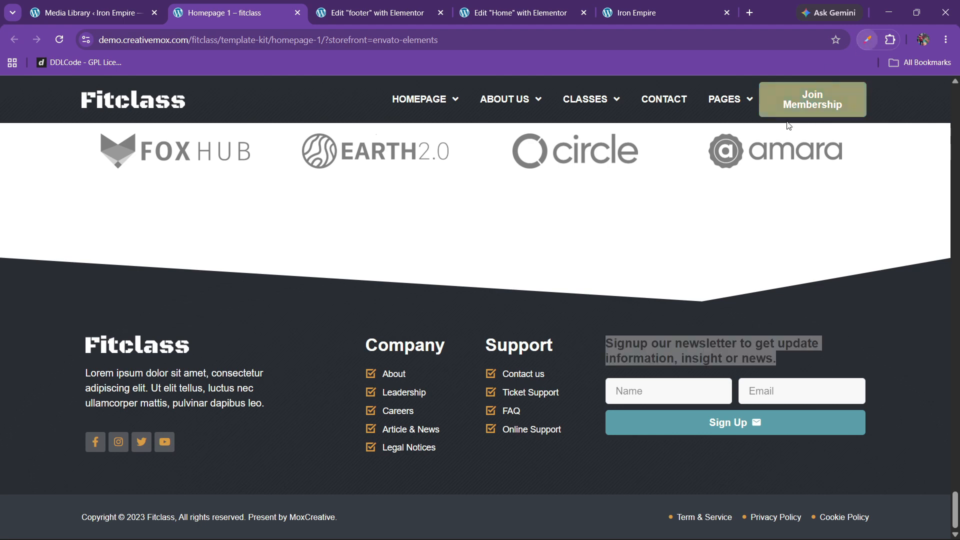
{"action": "left_click", "coordinate": [760, 104]}
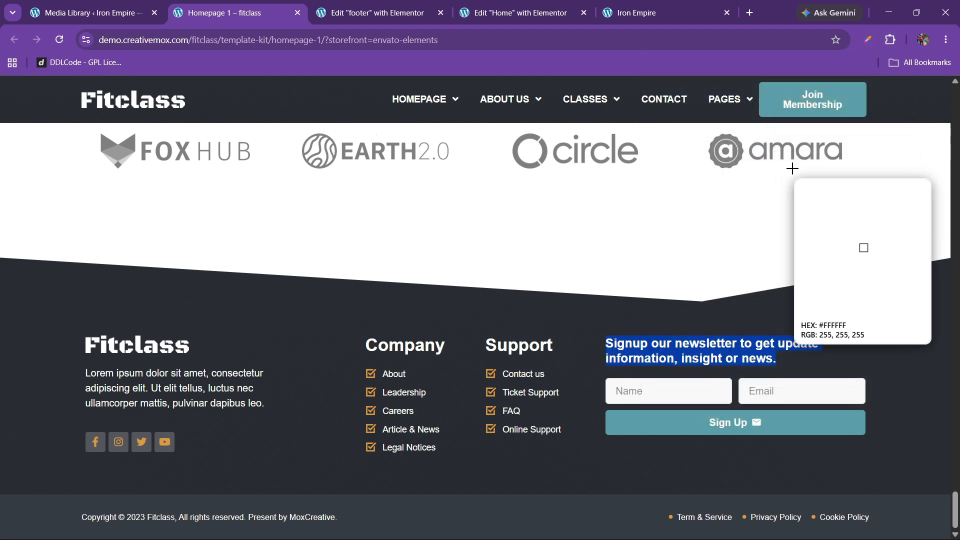
{"action": "left_click", "coordinate": [290, 324]}
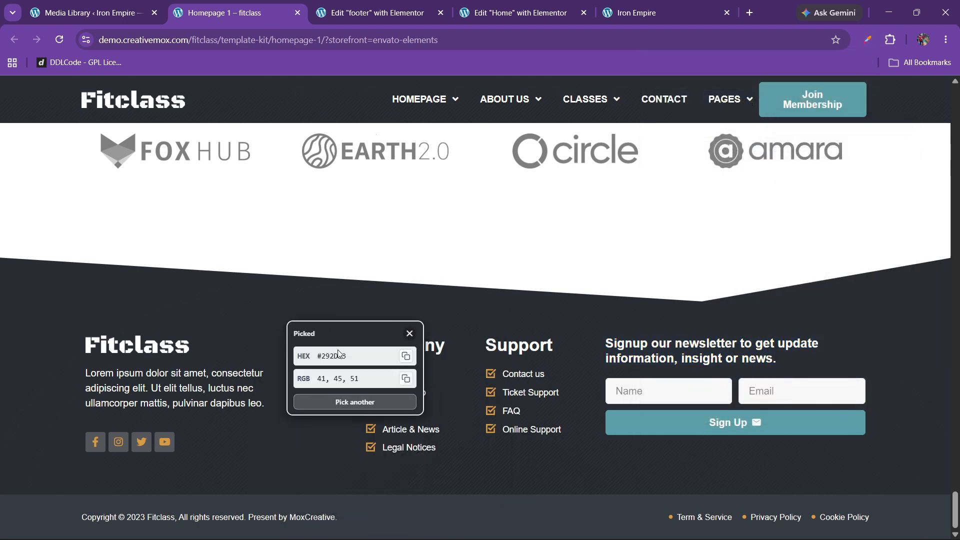
Set the footer1 container's background color to #292D33
{"action": "left_click", "coordinate": [373, 13]}
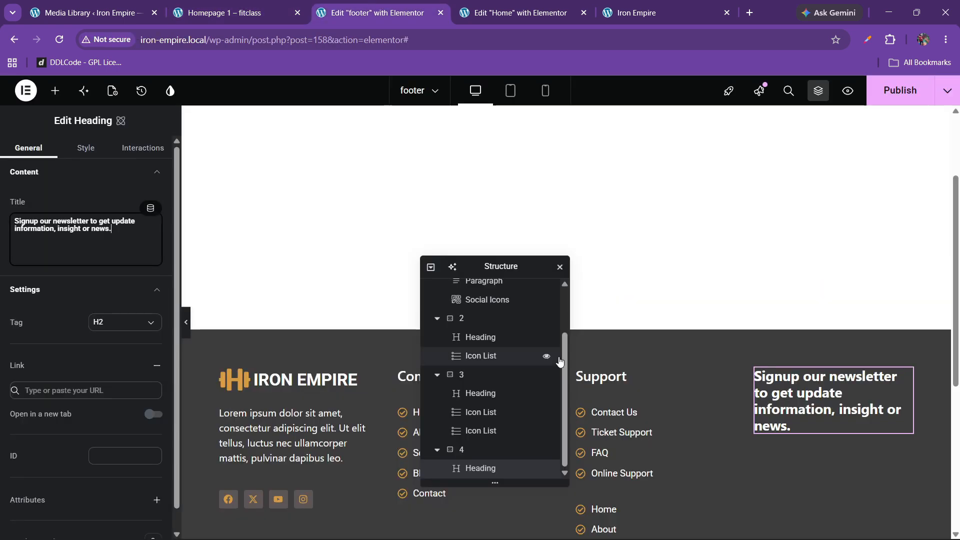
{"action": "scroll", "coordinate": [488, 340], "scroll_direction": "up", "scroll_amount": 2}
{"action": "left_click", "coordinate": [451, 288]}
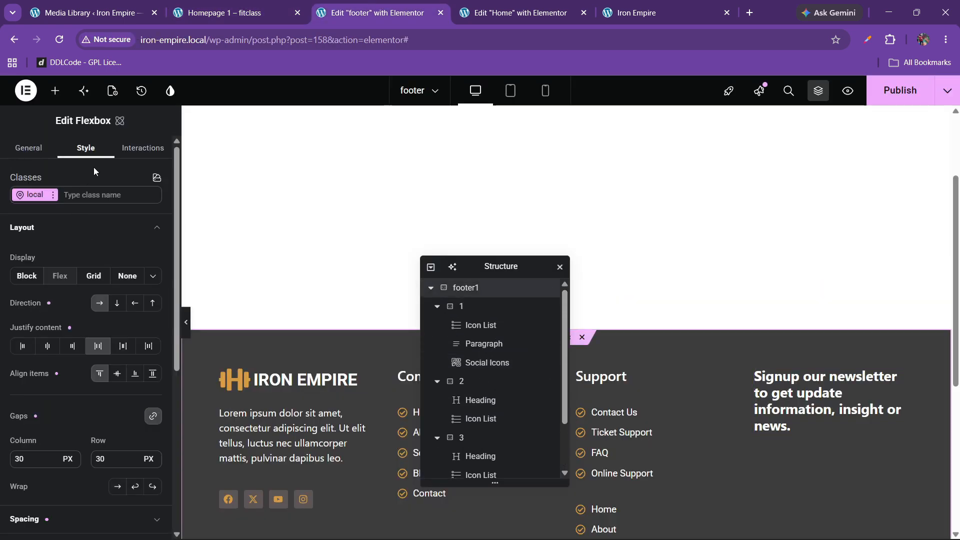
{"action": "scroll", "coordinate": [77, 360], "scroll_direction": "down", "scroll_amount": 5}
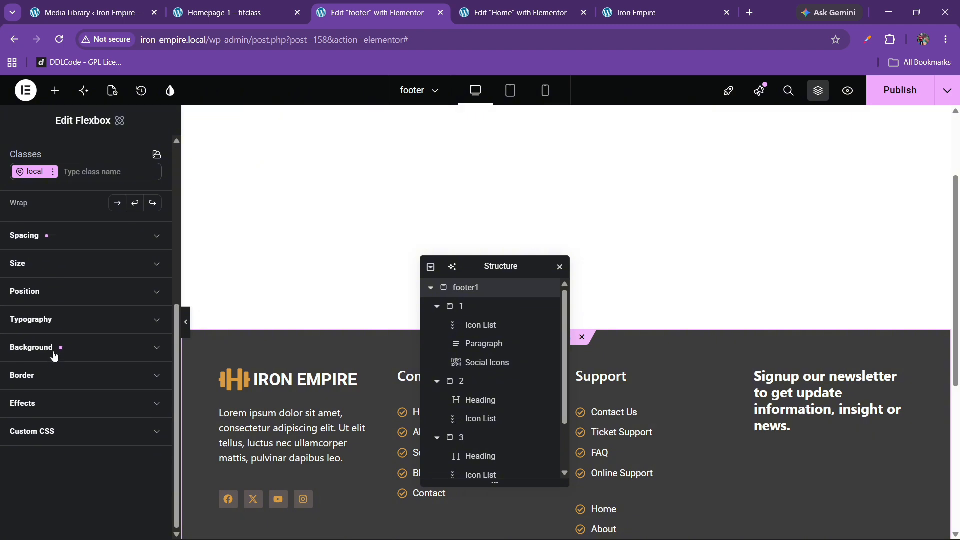
{"action": "left_click", "coordinate": [55, 350]}
{"action": "left_click", "coordinate": [153, 408]}
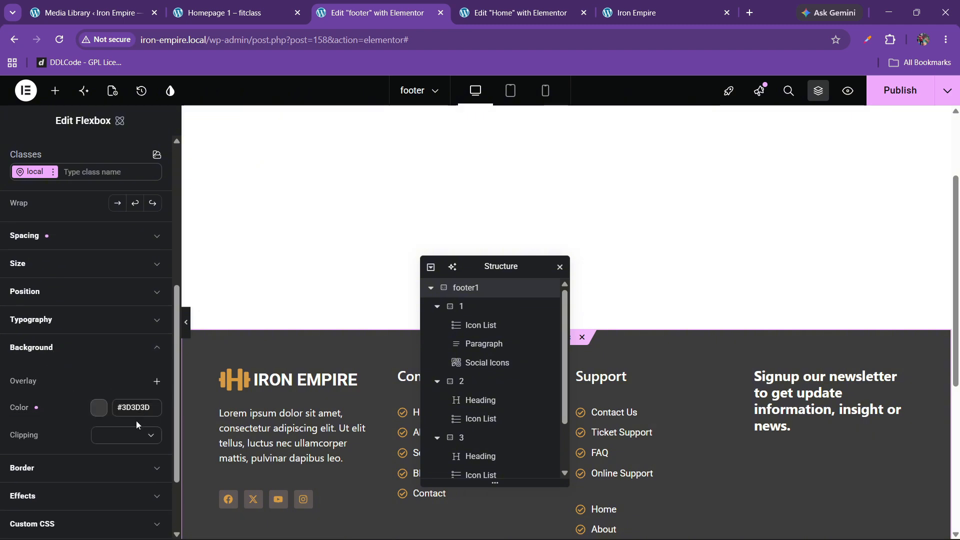
{"action": "left_click", "coordinate": [131, 408]}
{"action": "type", "text": "#292D33"}
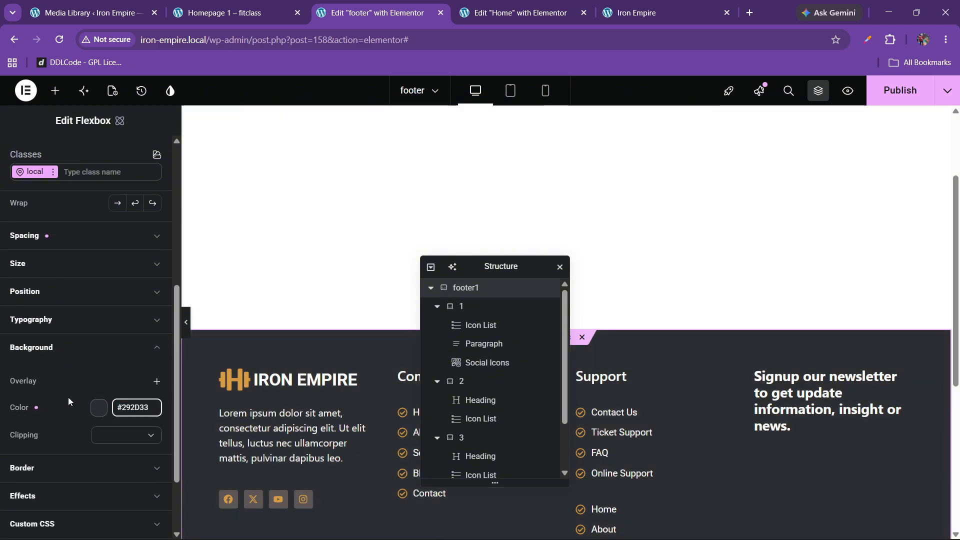
Delete the pasted duplicate icon list below the Support column's own link list
{"action": "scroll", "coordinate": [213, 391], "scroll_direction": "down", "scroll_amount": 3}
{"action": "left_click_drag", "start_coordinate": [506, 266], "coordinate": [711, 259]}
{"action": "right_click", "coordinate": [606, 351]}
{"action": "left_click", "coordinate": [625, 523]}
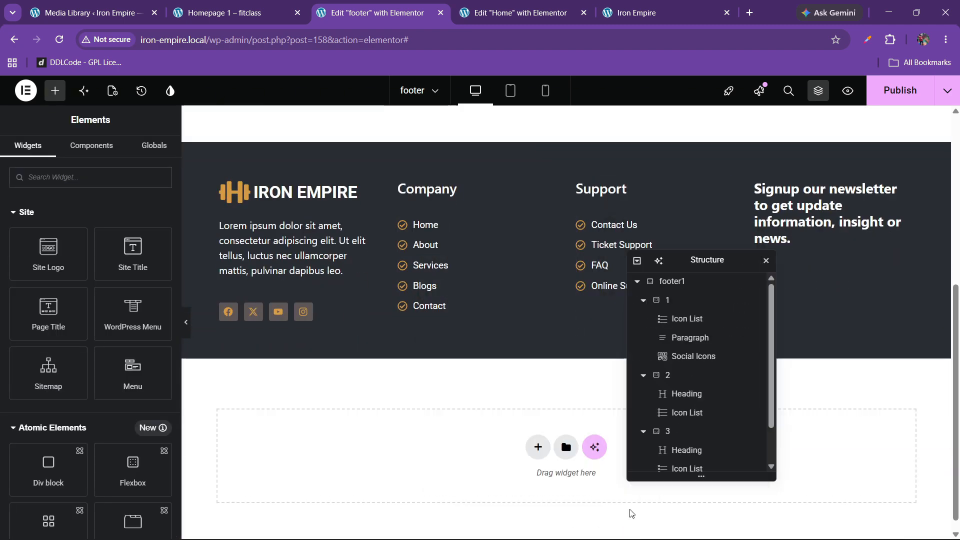
Move the structure tree clear of the Support column and collapse containers 1 to 4 in it
{"action": "scroll", "coordinate": [570, 307], "scroll_direction": "up", "scroll_amount": 1}
{"action": "left_click_drag", "start_coordinate": [726, 258], "coordinate": [444, 265]}
{"action": "scroll", "coordinate": [400, 370], "scroll_direction": "down", "scroll_amount": 2}
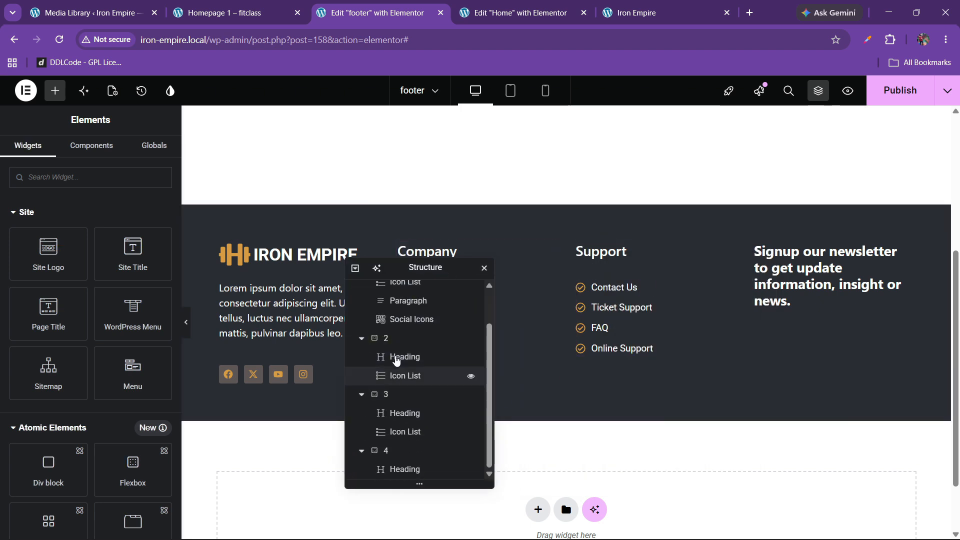
{"action": "scroll", "coordinate": [382, 330], "scroll_direction": "up", "scroll_amount": 1}
{"action": "scroll", "coordinate": [380, 321], "scroll_direction": "up", "scroll_amount": 1}
{"action": "left_click", "coordinate": [361, 308]}
{"action": "left_click", "coordinate": [361, 326]}
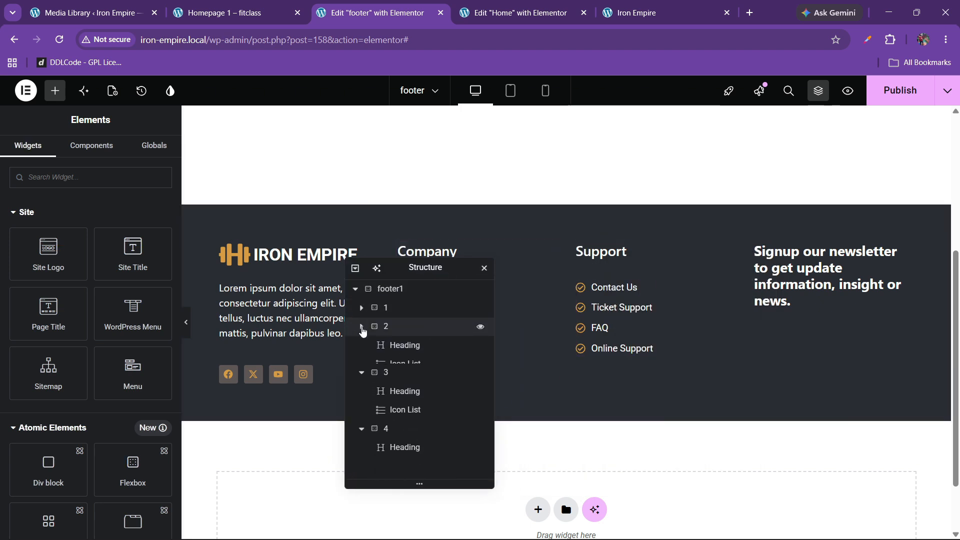
{"action": "left_click", "coordinate": [362, 345]}
{"action": "left_click", "coordinate": [361, 365]}
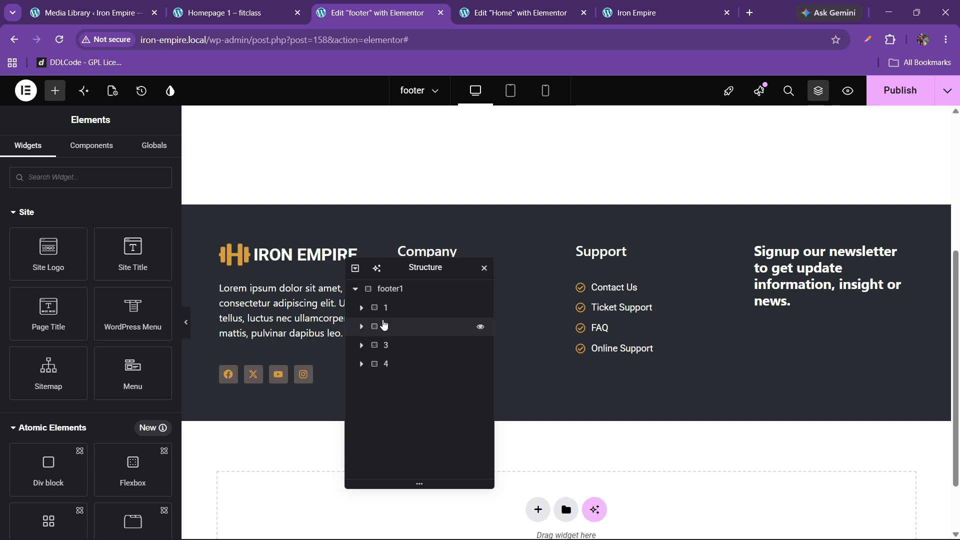
Set the width of container 1, the logo column, to 30%
{"action": "left_click", "coordinate": [389, 309]}
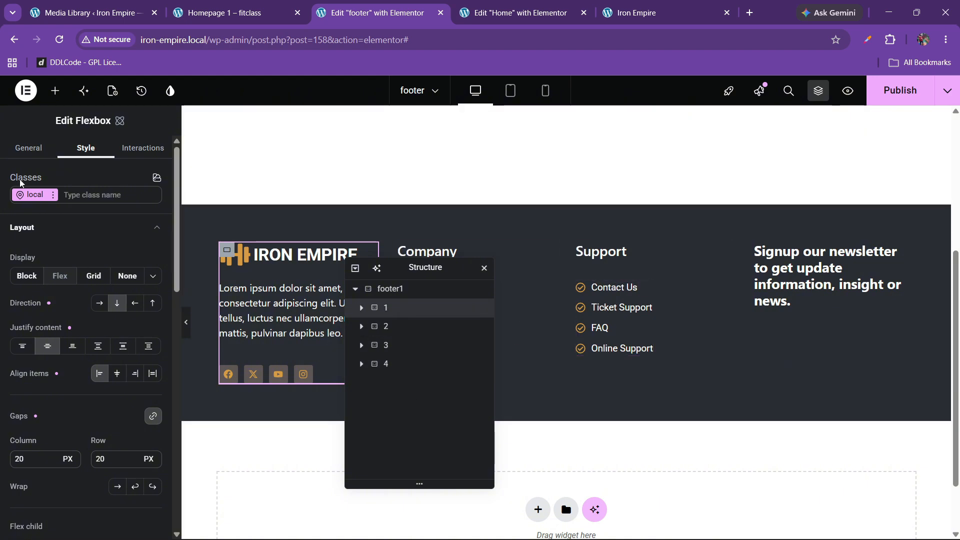
{"action": "left_click", "coordinate": [22, 152]}
{"action": "left_click", "coordinate": [83, 148]}
{"action": "left_click", "coordinate": [58, 236]}
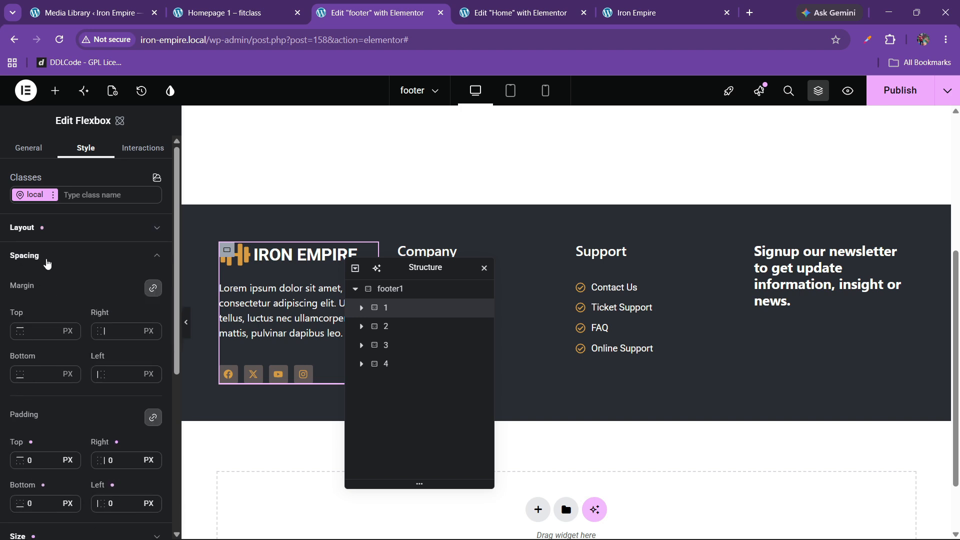
{"action": "left_click", "coordinate": [47, 264]}
{"action": "left_click", "coordinate": [43, 284]}
{"action": "left_click", "coordinate": [30, 333]}
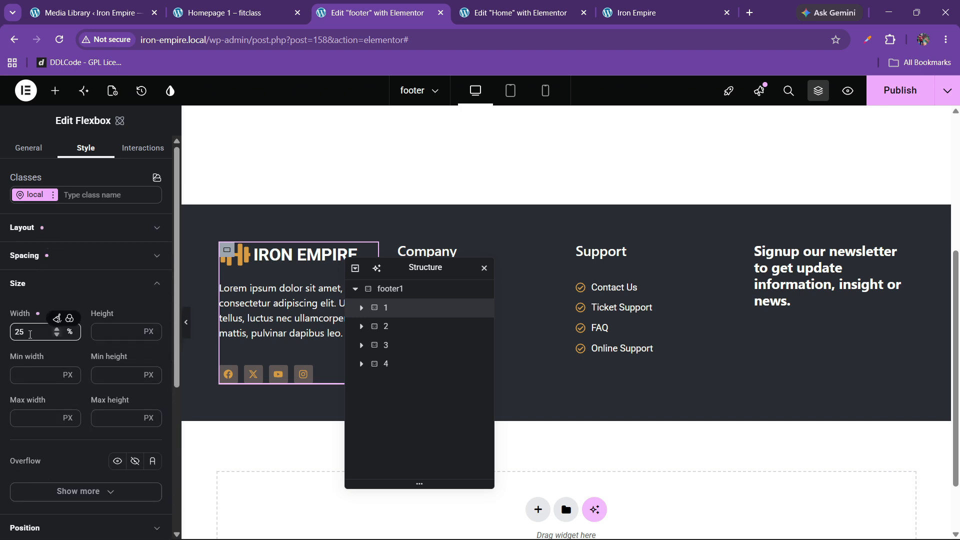
{"action": "left_click_drag", "start_coordinate": [30, 334], "coordinate": [2, 339]}
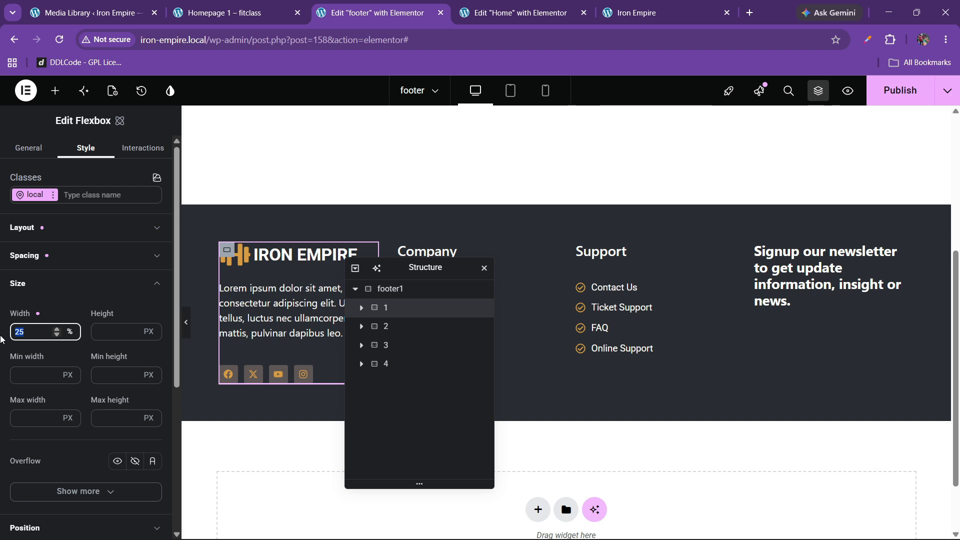
{"action": "type", "text": "30"}
Set the width of container 4, the newsletter column, to 30%
{"action": "left_click", "coordinate": [391, 366]}
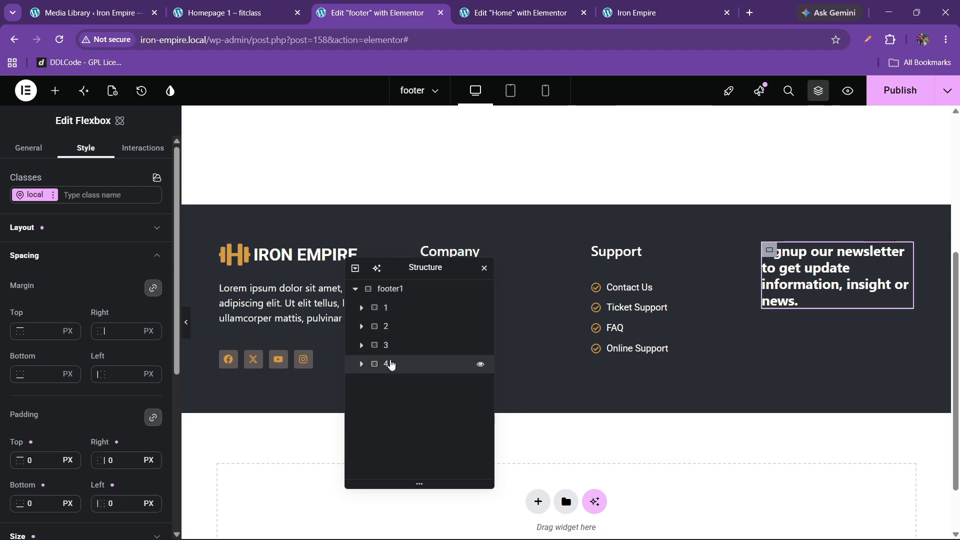
{"action": "left_click", "coordinate": [49, 262]}
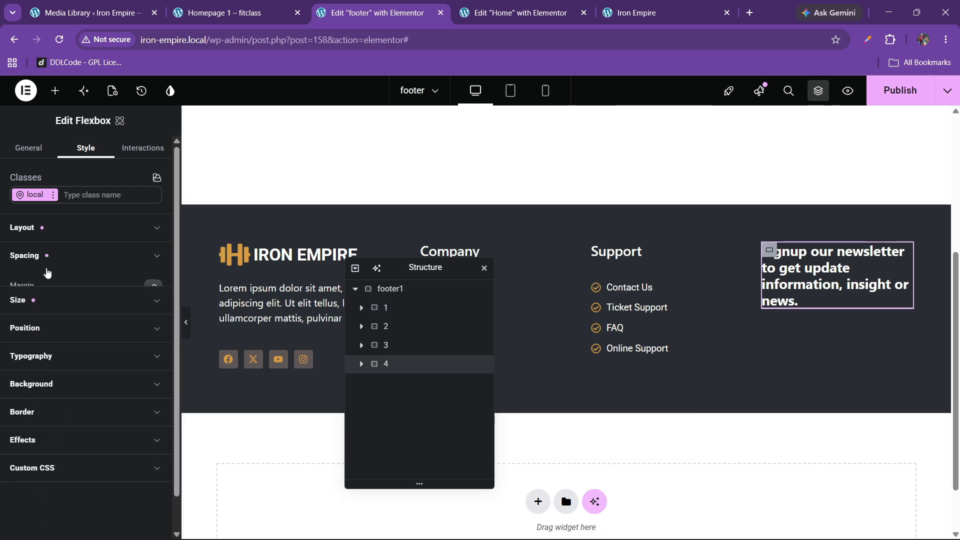
{"action": "left_click", "coordinate": [41, 284]}
{"action": "left_click_drag", "start_coordinate": [29, 332], "coordinate": [1, 339]}
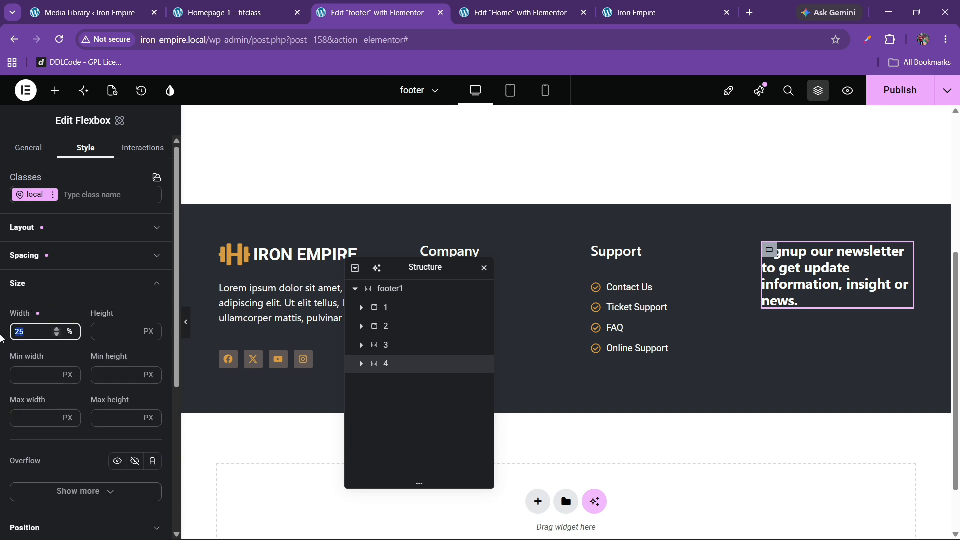
{"action": "type", "text": "30"}
Set the width of container 2, the Company column, to 20%
{"action": "left_click", "coordinate": [388, 308]}
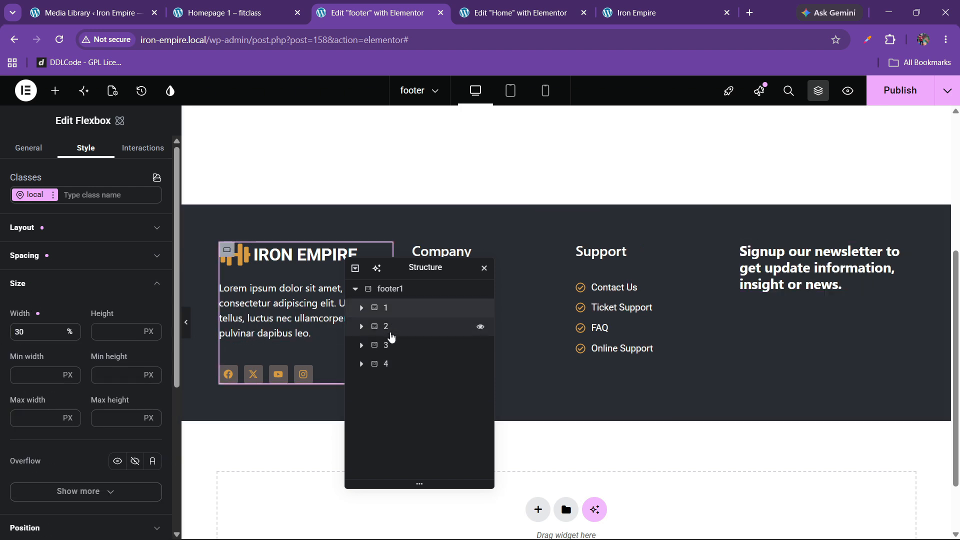
{"action": "left_click", "coordinate": [390, 332]}
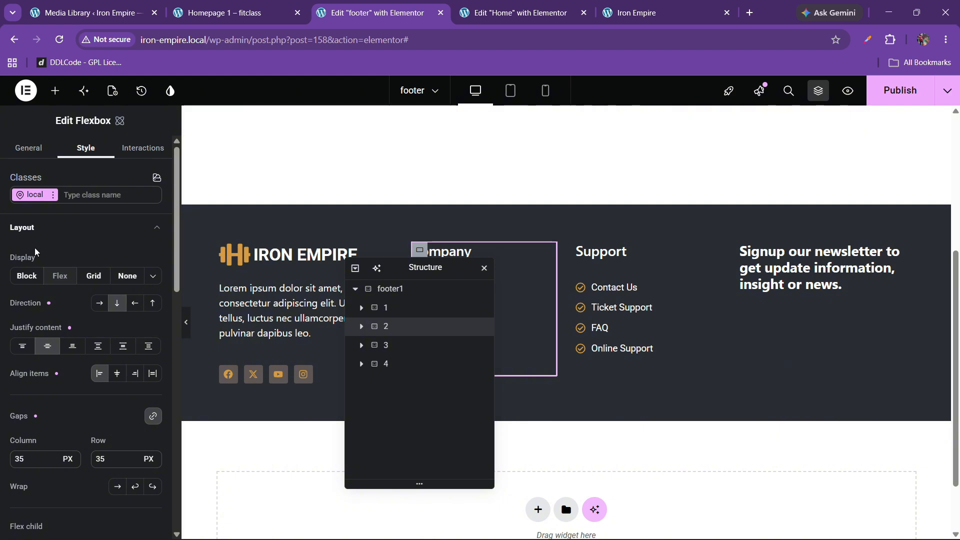
{"action": "left_click", "coordinate": [41, 234]}
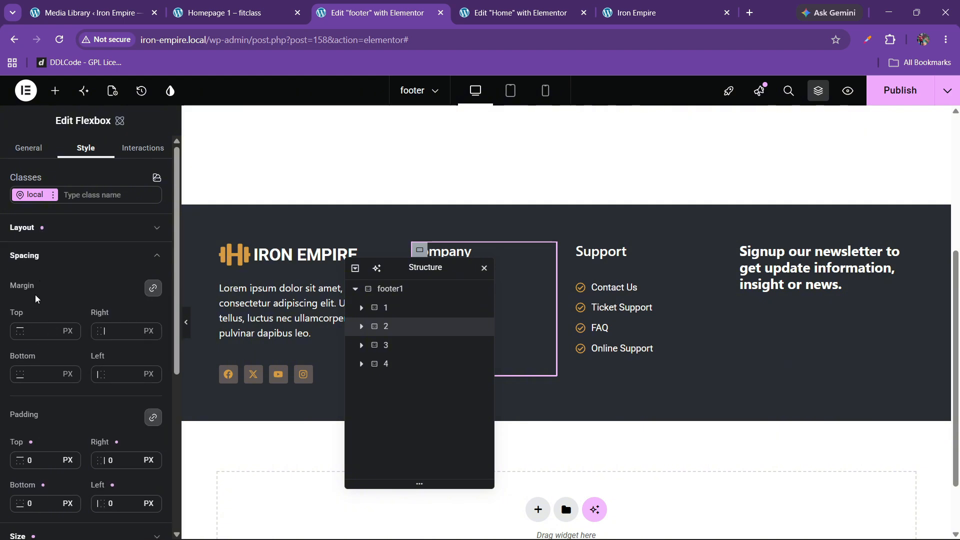
{"action": "left_click", "coordinate": [39, 264]}
{"action": "left_click", "coordinate": [34, 284]}
{"action": "left_click_drag", "start_coordinate": [31, 332], "coordinate": [2, 339]}
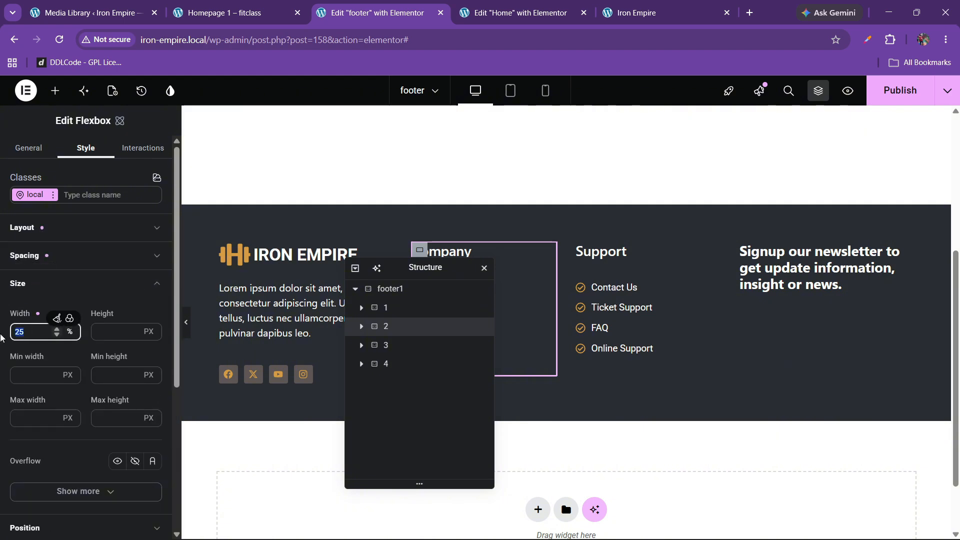
{"action": "type", "text": "20"}
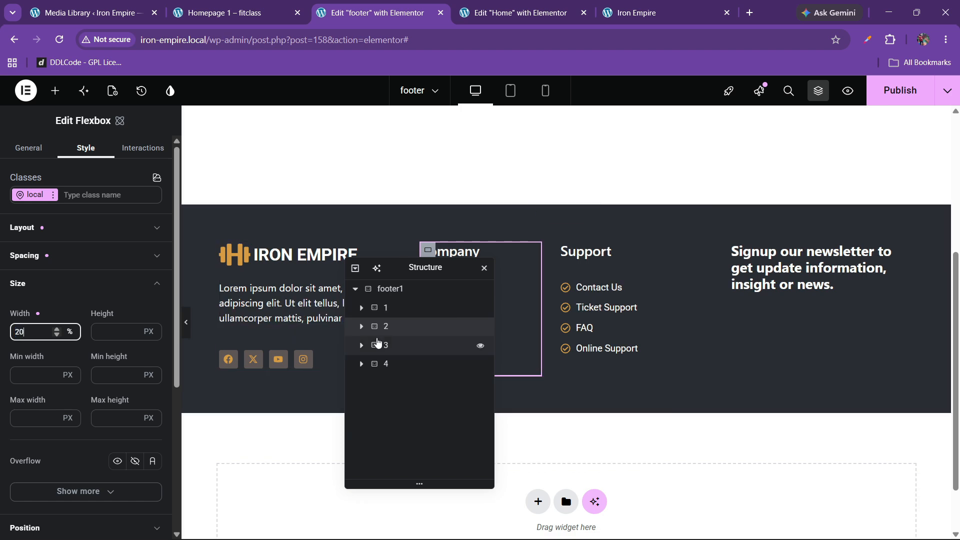
Set the width of container 3, the Support column, to 20%
{"action": "left_click", "coordinate": [378, 345]}
{"action": "left_click", "coordinate": [28, 311]}
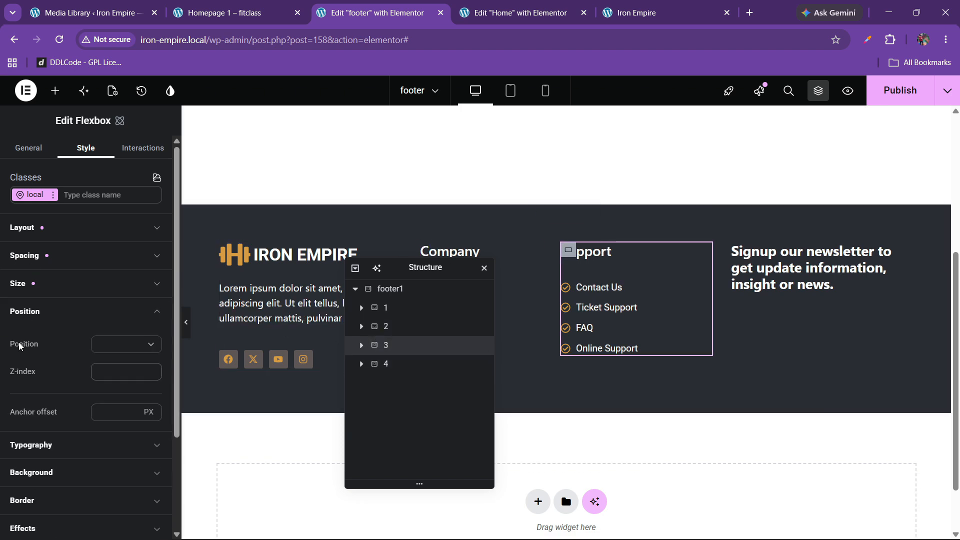
{"action": "left_click", "coordinate": [40, 294]}
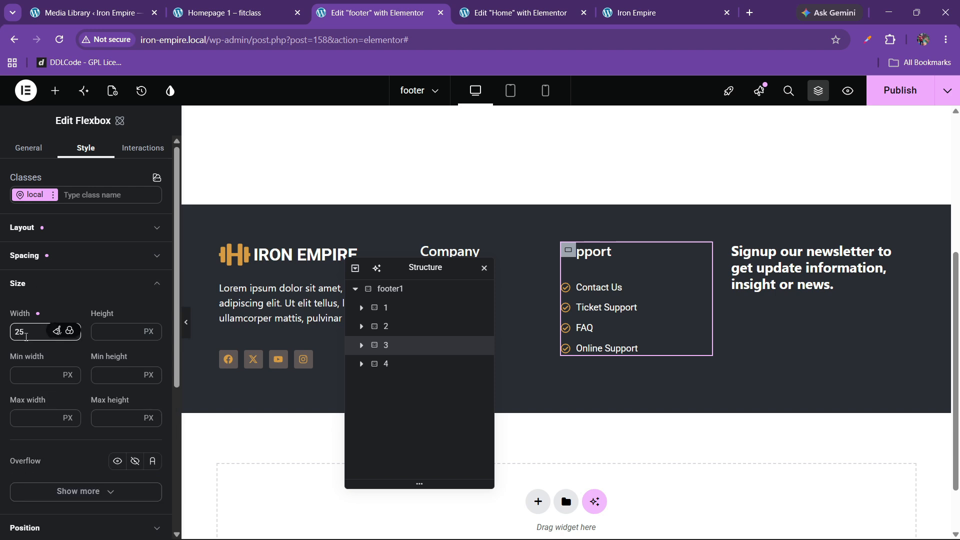
{"action": "double_click", "coordinate": [19, 333]}
{"action": "type", "text": "20"}
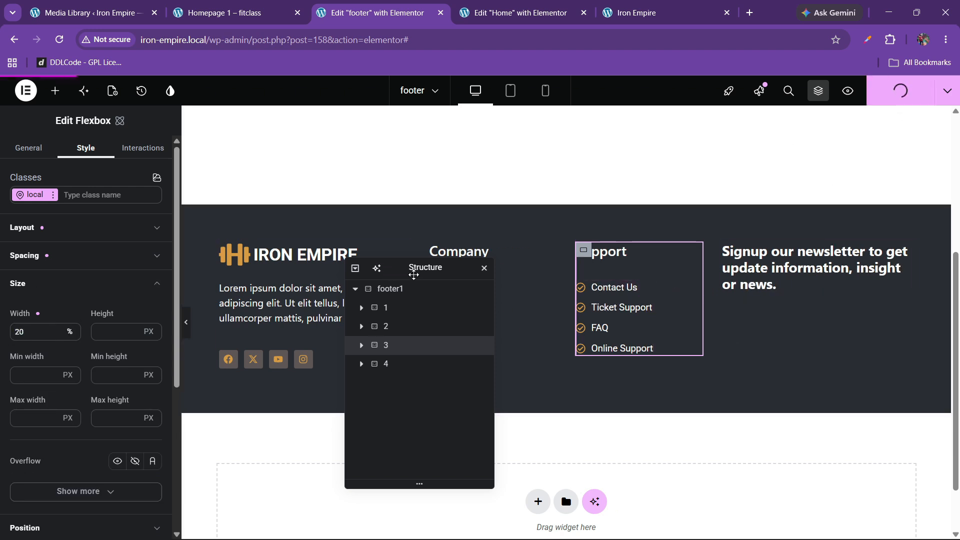
Reload the Iron Empire home page, compare its footer with the Fitclass footer, and return to the footer template in Elementor
{"action": "left_click_drag", "start_coordinate": [415, 275], "coordinate": [471, 250]}
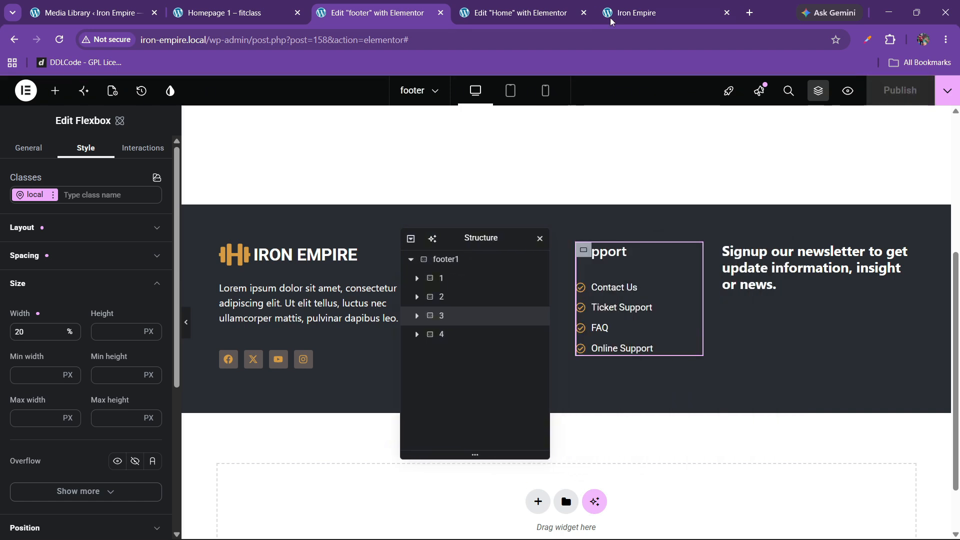
{"action": "left_click", "coordinate": [636, 13]}
{"action": "left_click", "coordinate": [58, 40]}
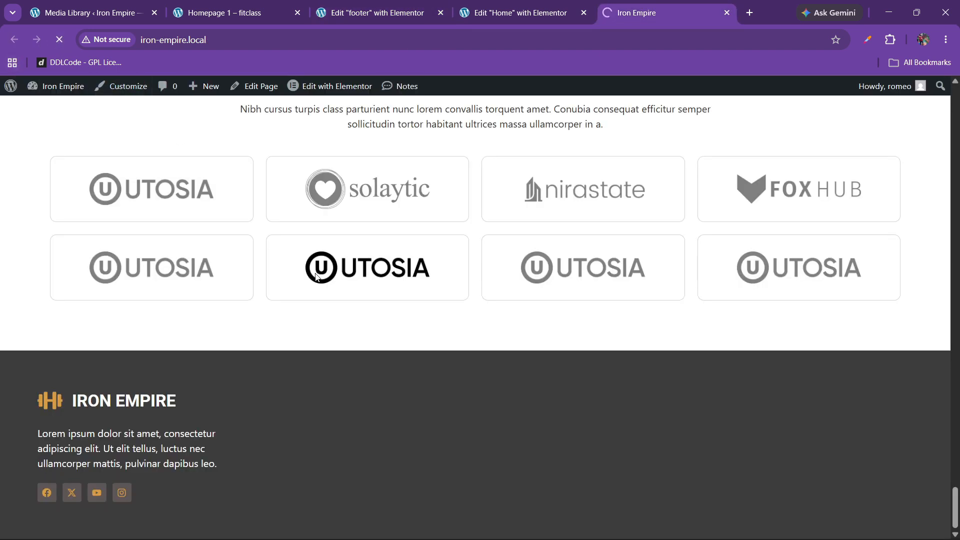
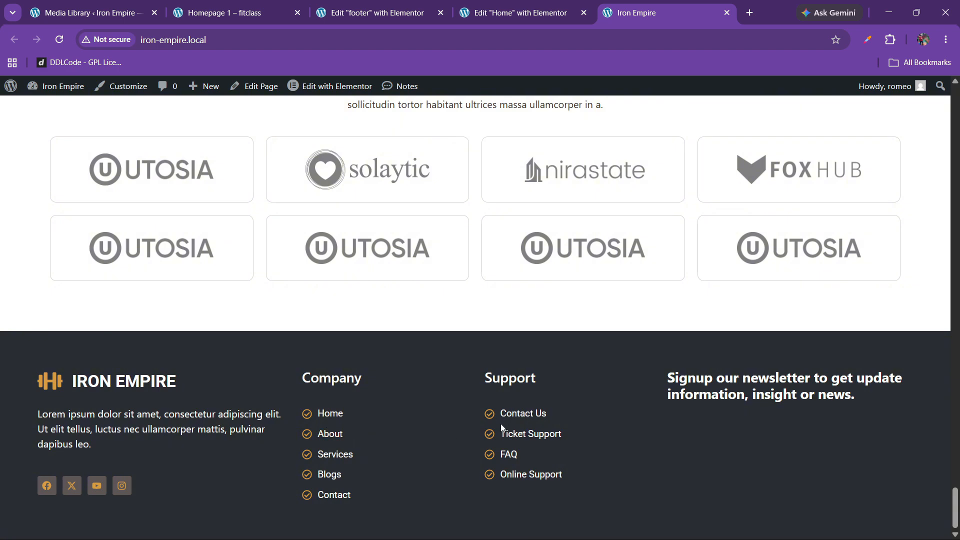
{"action": "left_click", "coordinate": [230, 13]}
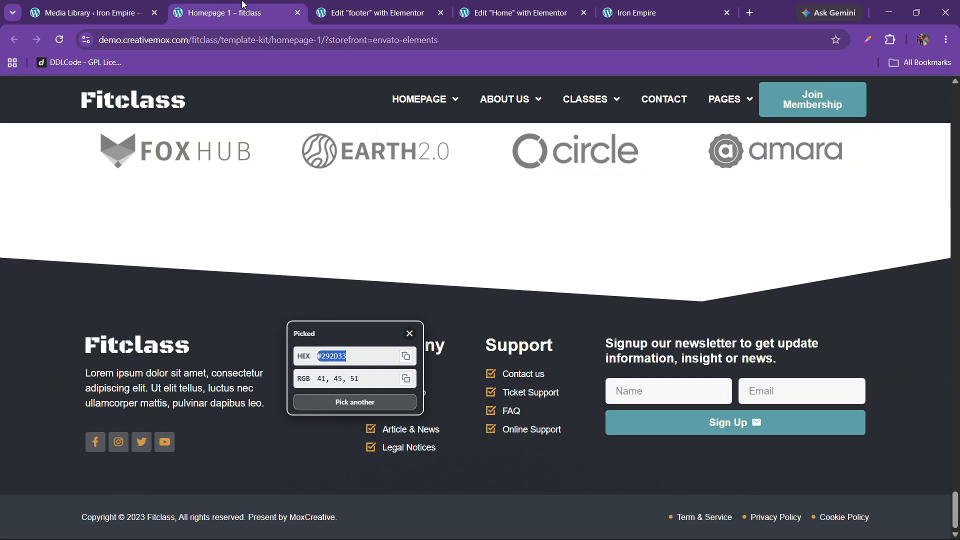
{"action": "left_click", "coordinate": [410, 333]}
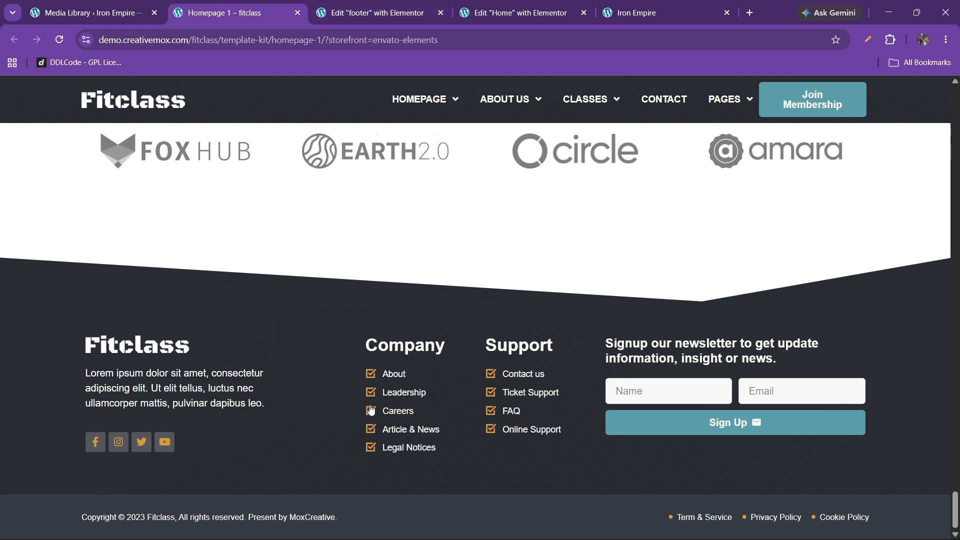
{"action": "left_click", "coordinate": [372, 12]}
{"action": "left_click_drag", "start_coordinate": [464, 240], "coordinate": [626, 235]}
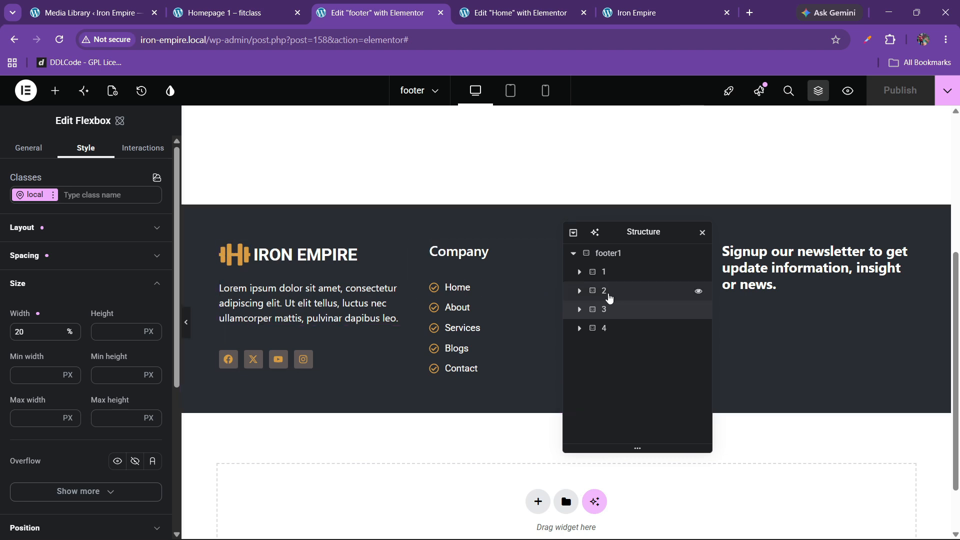
Try a 50 px column and row gap on the footer1 container, and set both gaps back to 30 px
{"action": "left_click", "coordinate": [580, 272]}
{"action": "left_click", "coordinate": [607, 257]}
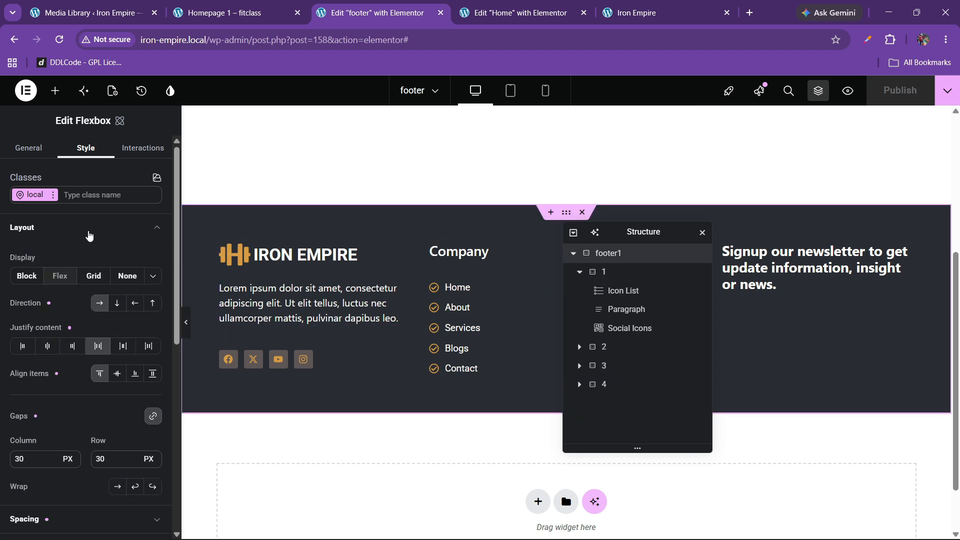
{"action": "double_click", "coordinate": [98, 460]}
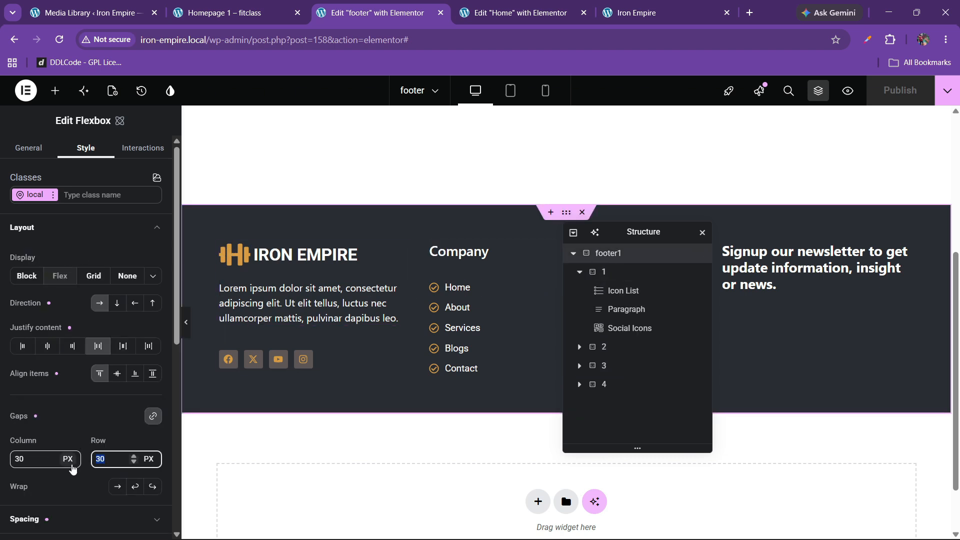
{"action": "type", "text": "50"}
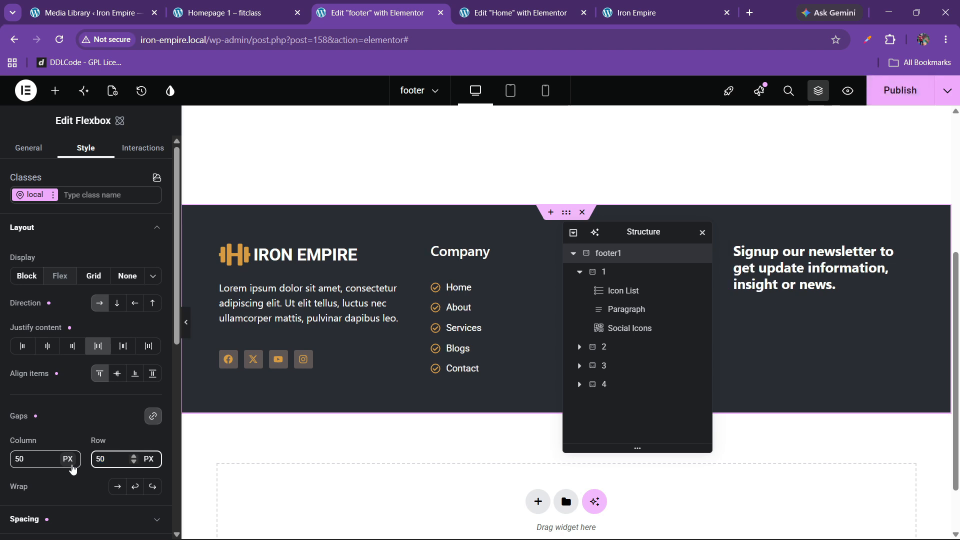
{"action": "key", "text": "BackSpace"}
{"action": "key", "text": "BackSpace"}
{"action": "type", "text": "30"}
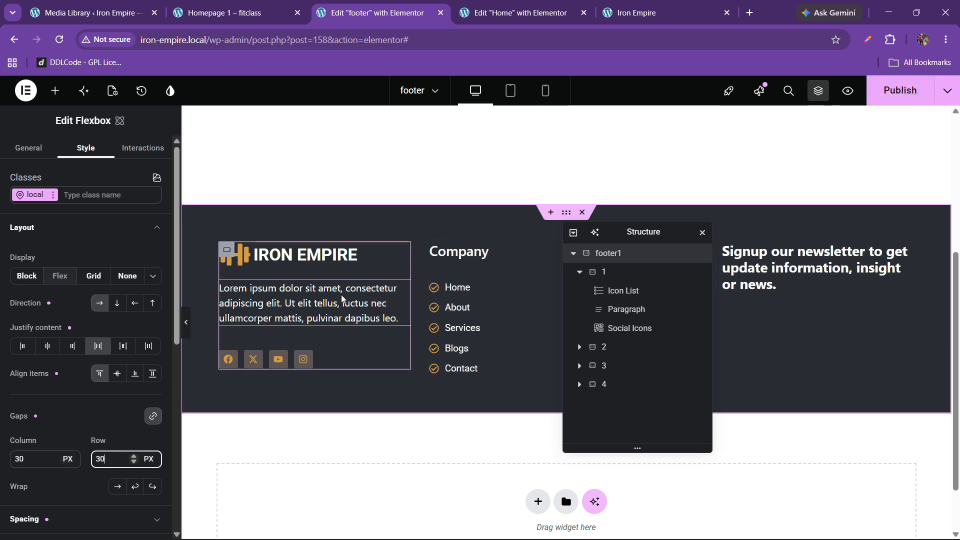
Try widths of 60% and 70% for the paragraph in the logo column, previewing the footer at full width each time
{"action": "left_click", "coordinate": [342, 299]}
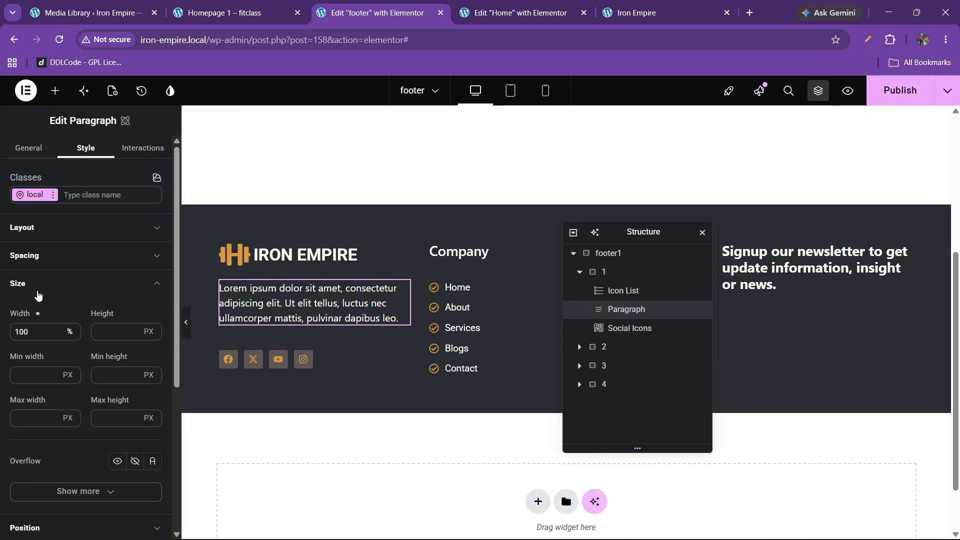
{"action": "double_click", "coordinate": [22, 332]}
{"action": "type", "text": "60"}
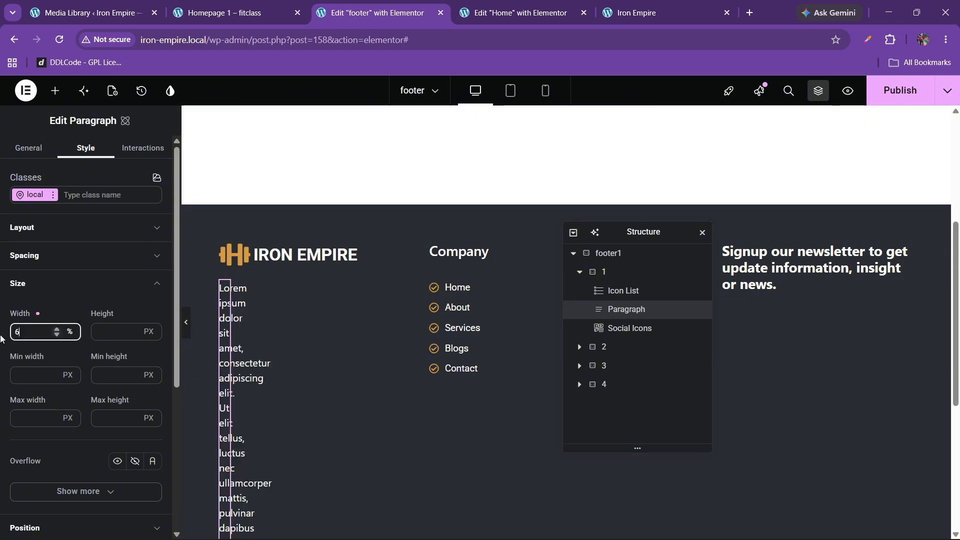
{"action": "left_click", "coordinate": [185, 324]}
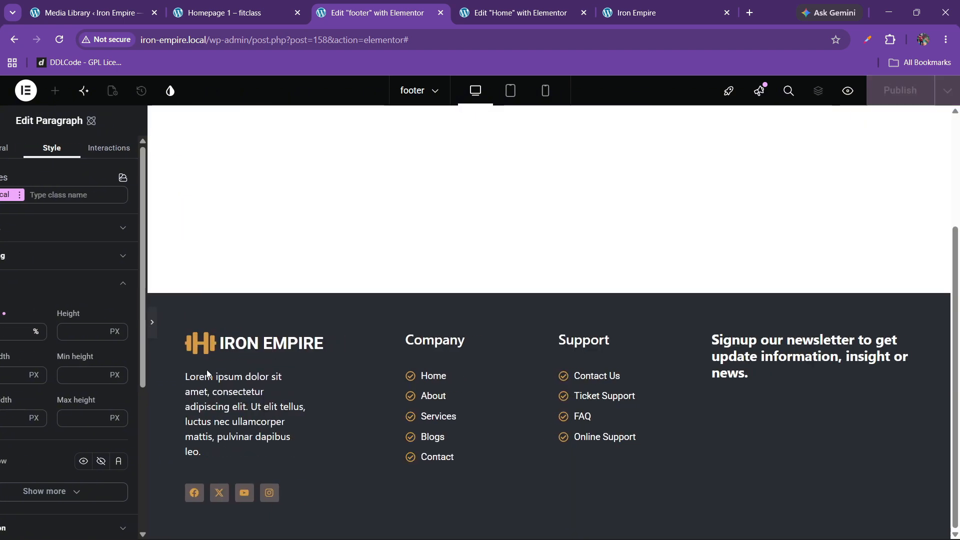
{"action": "left_click", "coordinate": [5, 324]}
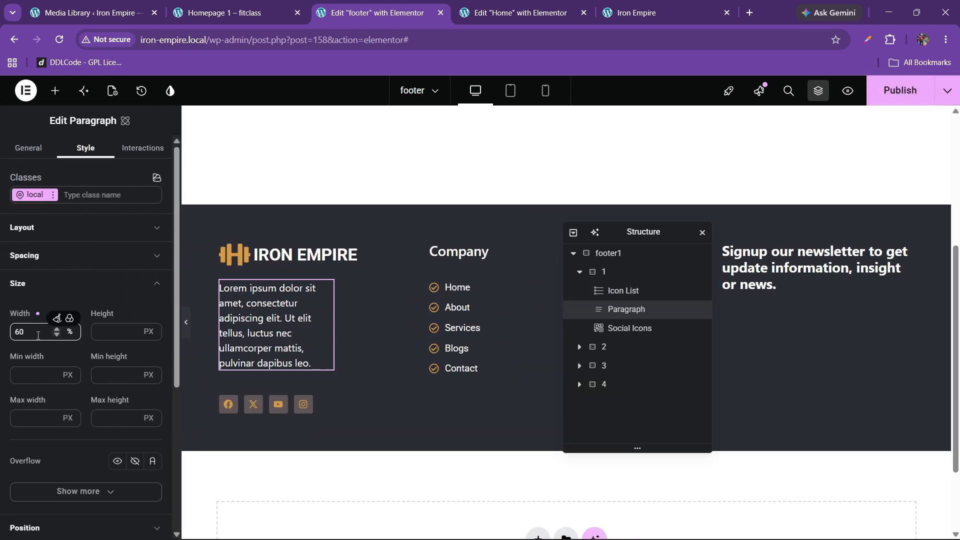
{"action": "type", "text": "70"}
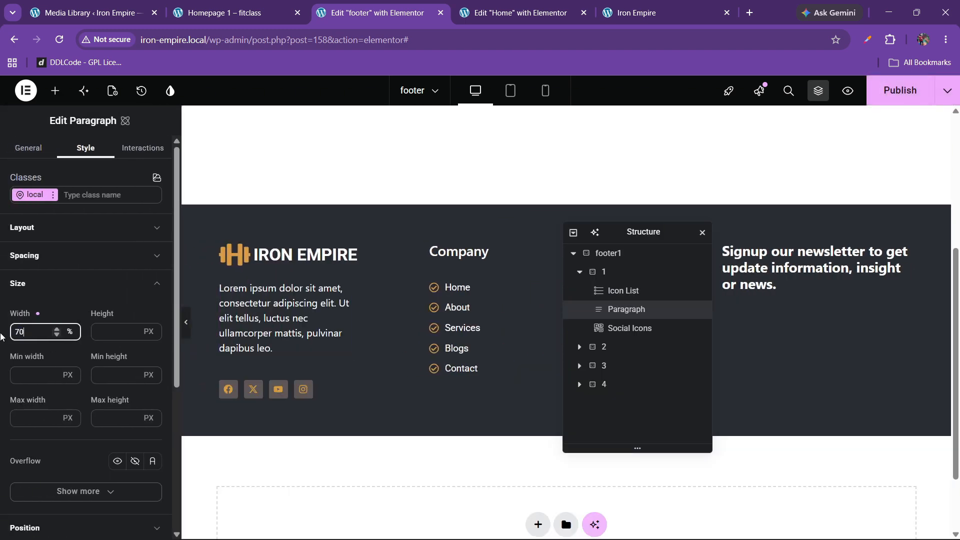
{"action": "left_click", "coordinate": [183, 324]}
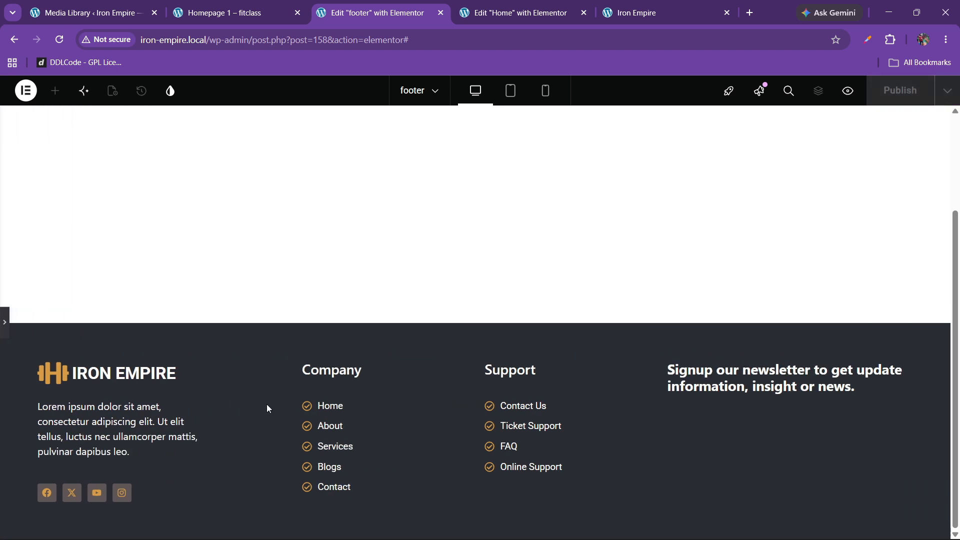
{"action": "left_click", "coordinate": [5, 324]}
Try widths of 80% and 100% for the logo column's paragraph, checking each in the full-width preview
{"action": "left_click_drag", "start_coordinate": [55, 332], "coordinate": [2, 339]}
{"action": "type", "text": "80"}
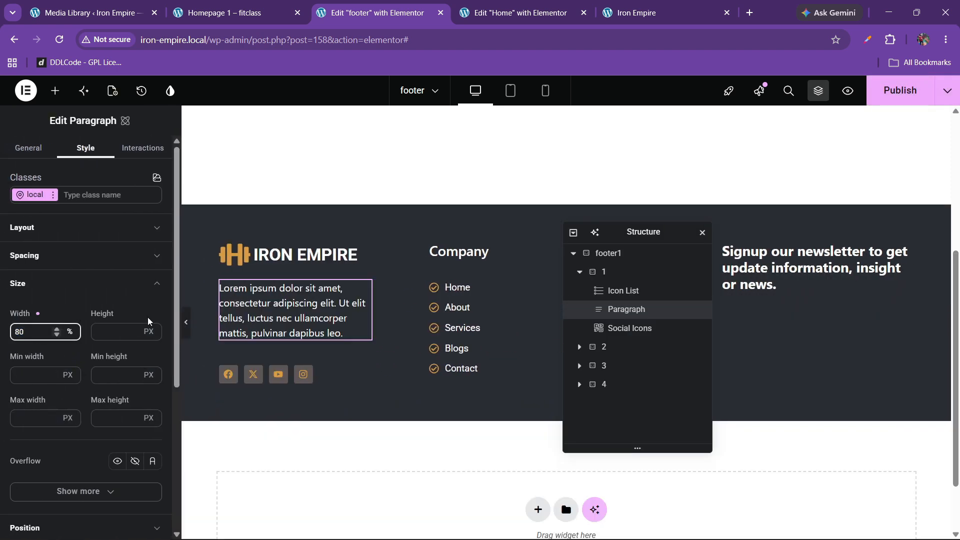
{"action": "left_click", "coordinate": [185, 322]}
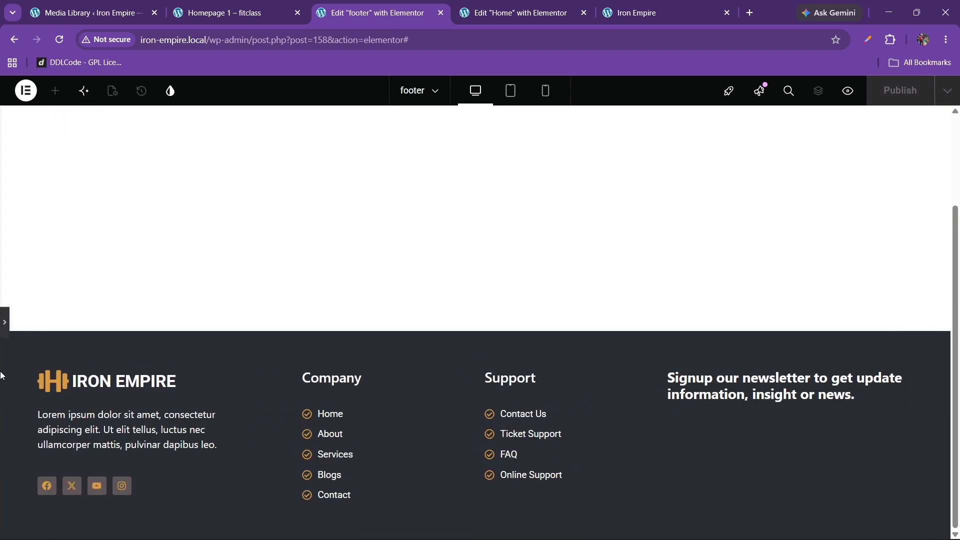
{"action": "left_click", "coordinate": [5, 323]}
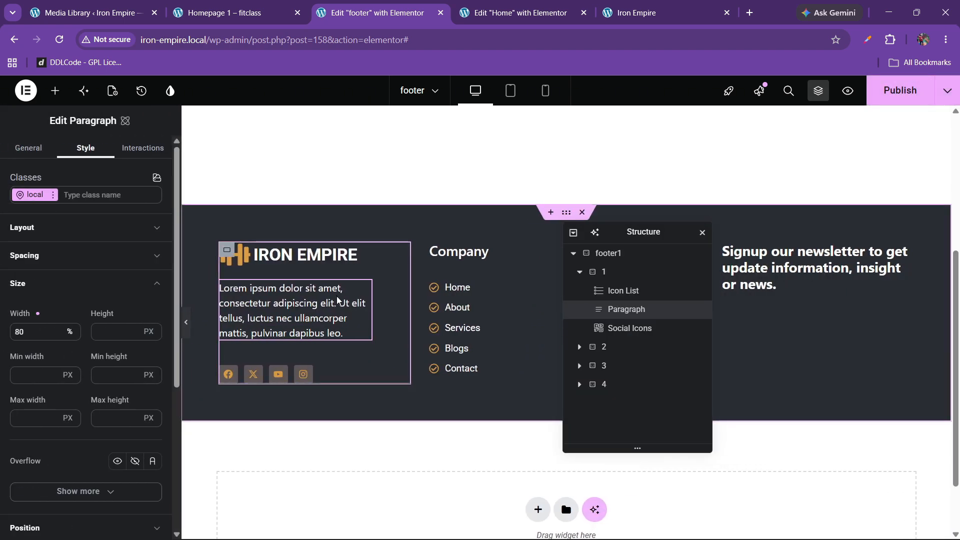
{"action": "double_click", "coordinate": [22, 332]}
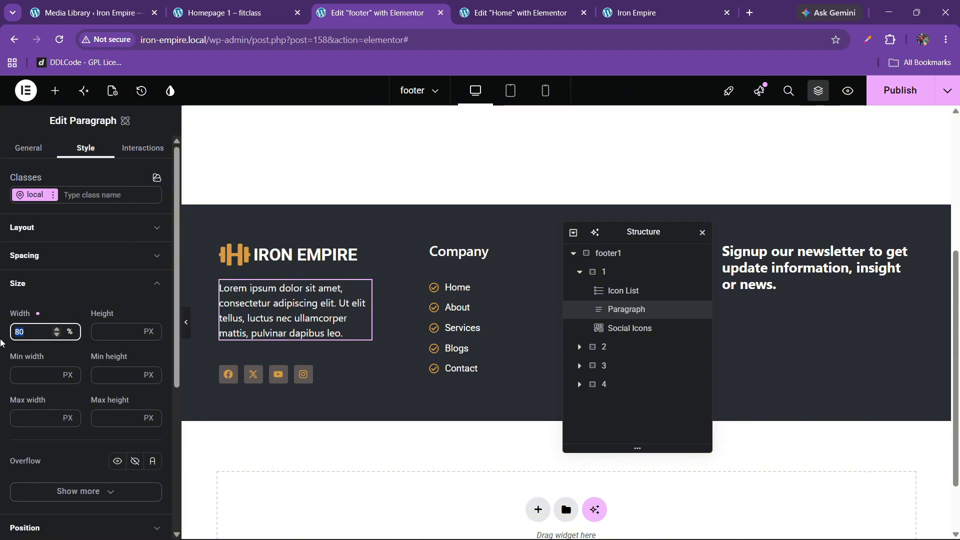
{"action": "type", "text": "100"}
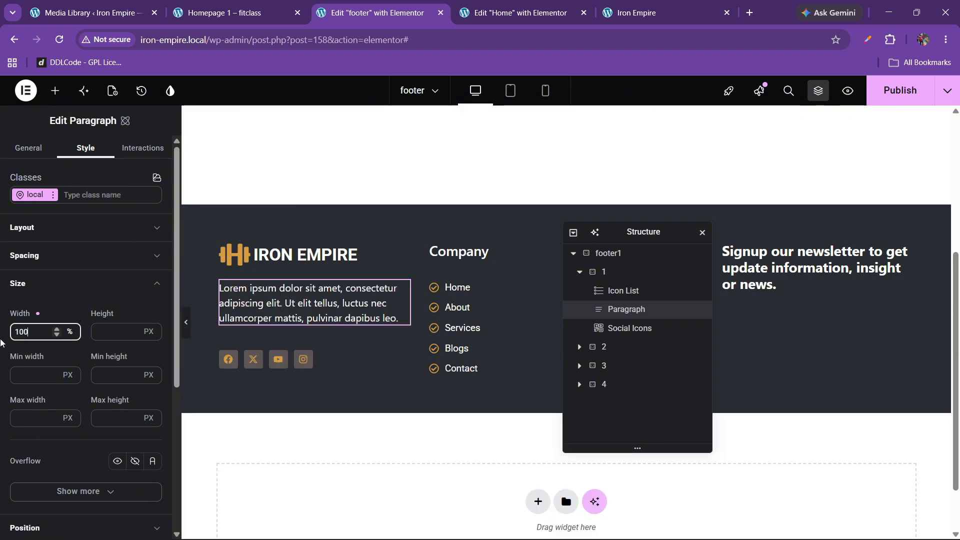
{"action": "left_click", "coordinate": [184, 334]}
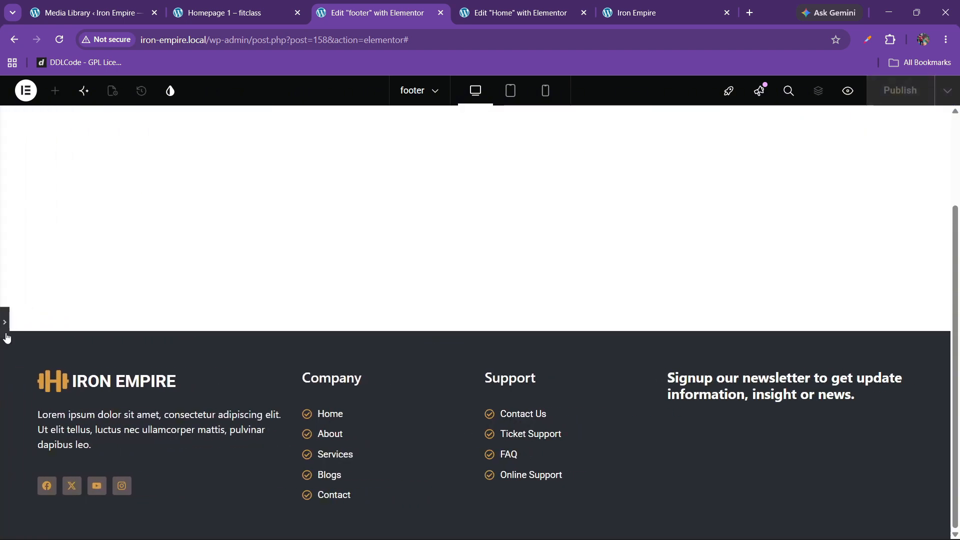
{"action": "left_click", "coordinate": [6, 330]}
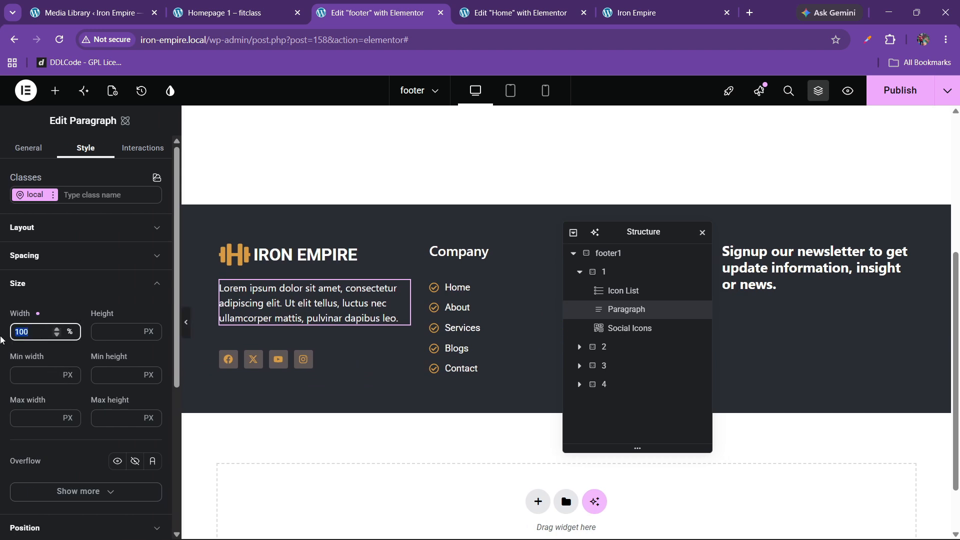
Set the logo column paragraph's width to 90% and check it in the full-width preview
{"action": "type", "text": "90"}
{"action": "left_click", "coordinate": [188, 324]}
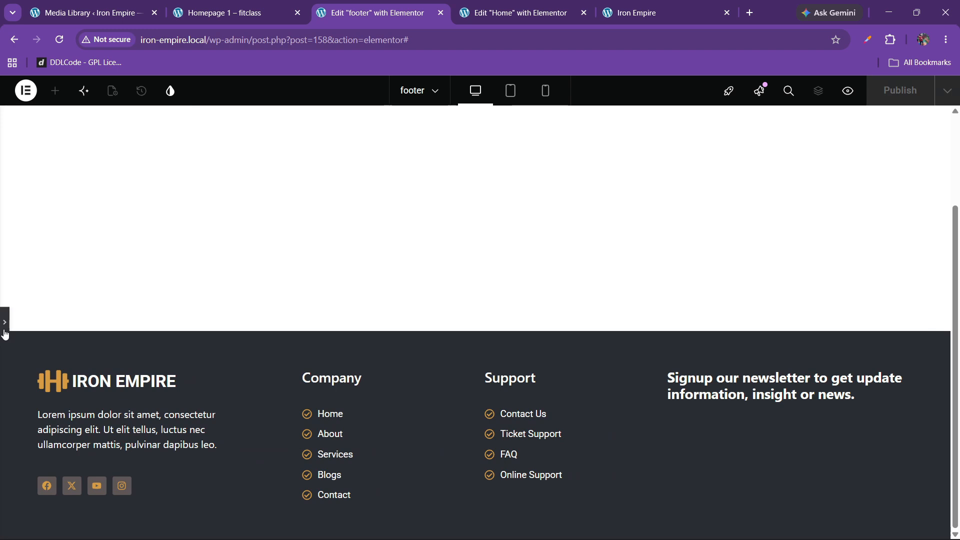
{"action": "left_click", "coordinate": [5, 325]}
Check the Fitclass sign-up form and add a Form widget below the newsletter heading in container 4
{"action": "left_click", "coordinate": [255, 6]}
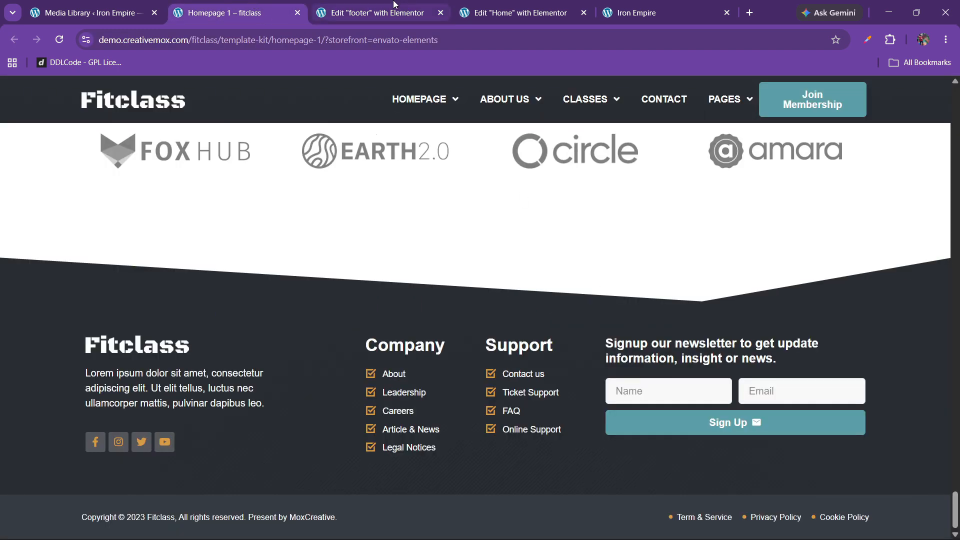
{"action": "left_click", "coordinate": [378, 12]}
{"action": "left_click", "coordinate": [55, 91]}
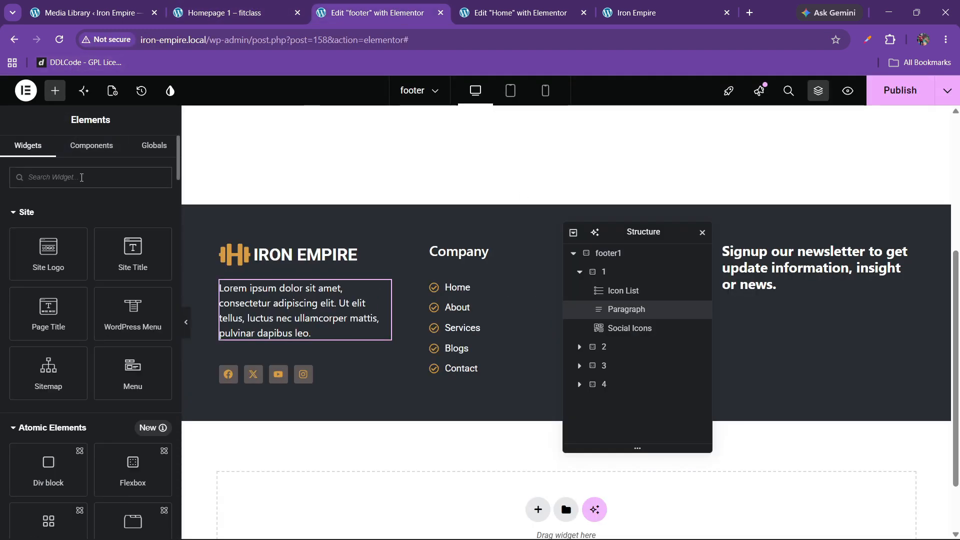
{"action": "type", "text": "form"}
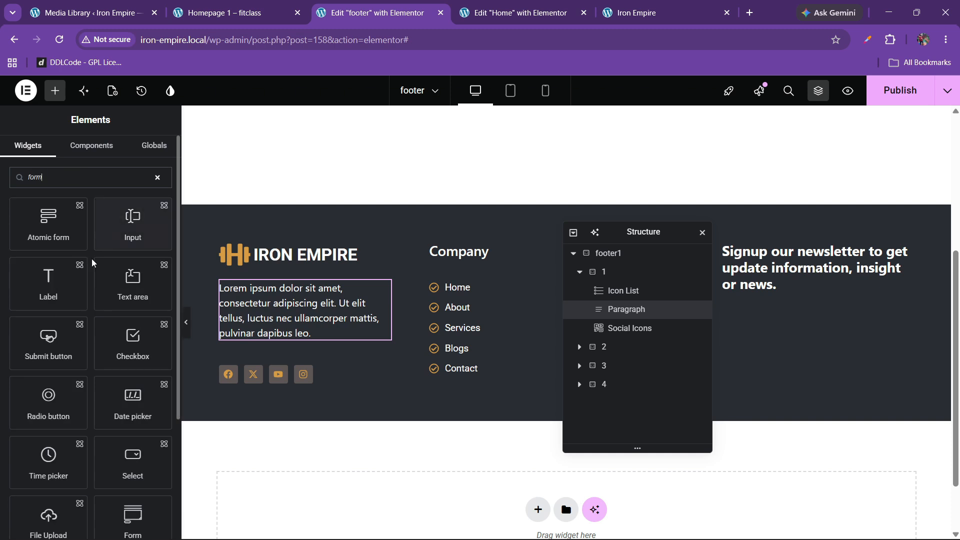
{"action": "scroll", "coordinate": [85, 350], "scroll_direction": "down", "scroll_amount": 4}
{"action": "scroll", "coordinate": [84, 389], "scroll_direction": "up", "scroll_amount": 3}
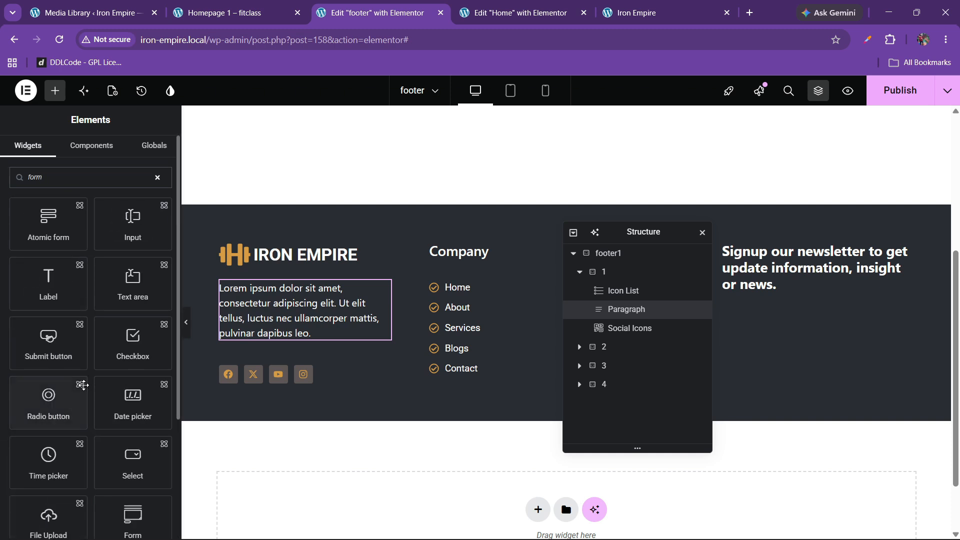
{"action": "scroll", "coordinate": [84, 387], "scroll_direction": "down", "scroll_amount": 3}
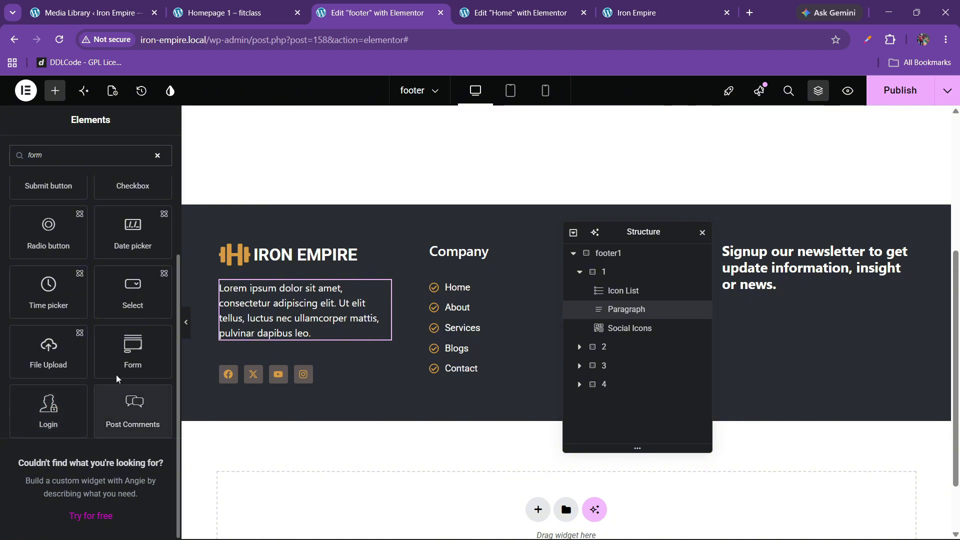
{"action": "left_click_drag", "start_coordinate": [120, 365], "coordinate": [840, 280]}
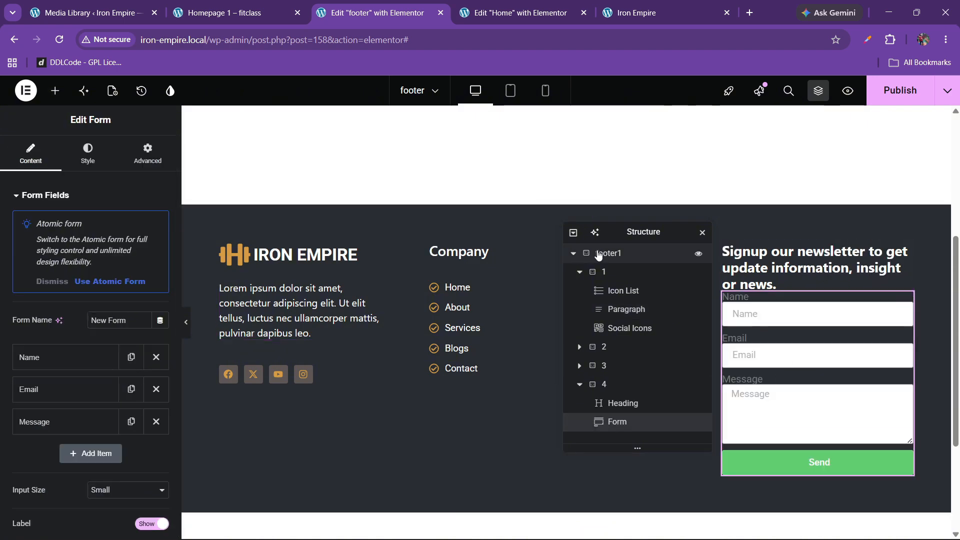
{"action": "left_click_drag", "start_coordinate": [660, 232], "coordinate": [436, 234]}
Remove the Message field from the newsletter form, following the Fitclass sign-up form
{"action": "left_click", "coordinate": [290, 5]}
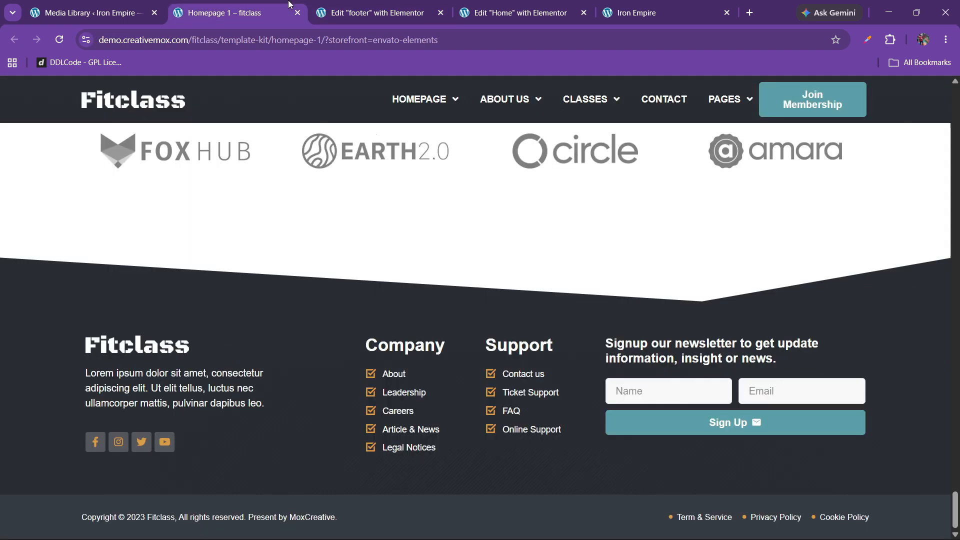
{"action": "left_click", "coordinate": [375, 12]}
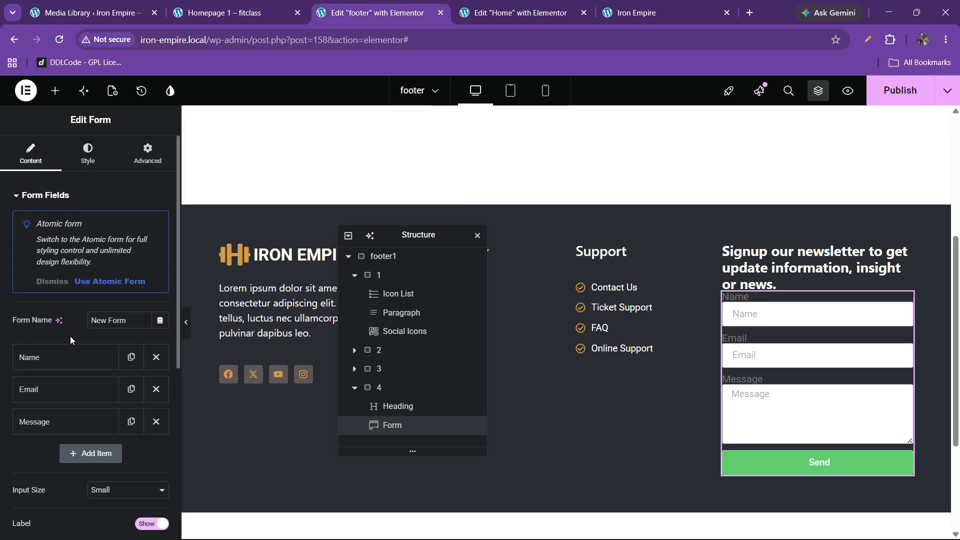
{"action": "scroll", "coordinate": [76, 356], "scroll_direction": "down", "scroll_amount": 2}
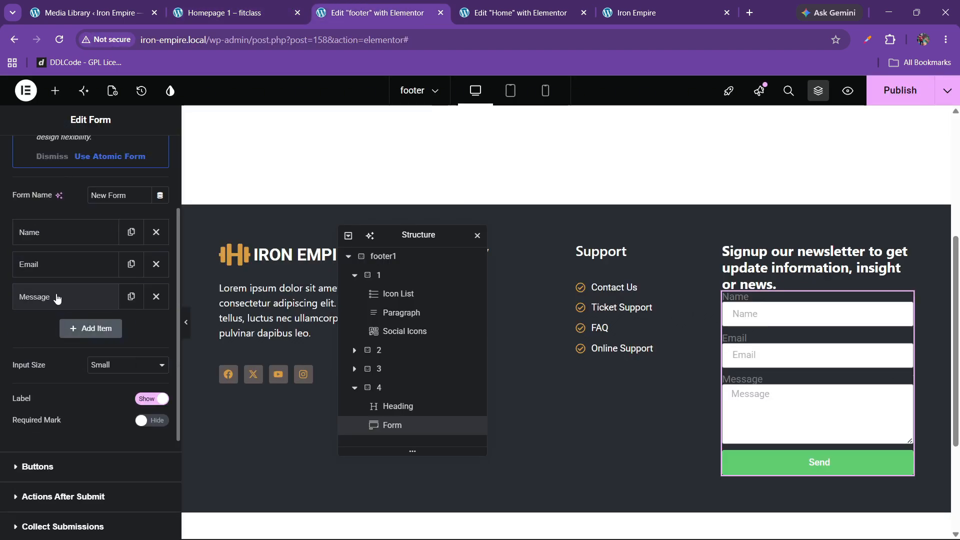
{"action": "left_click", "coordinate": [156, 298]}
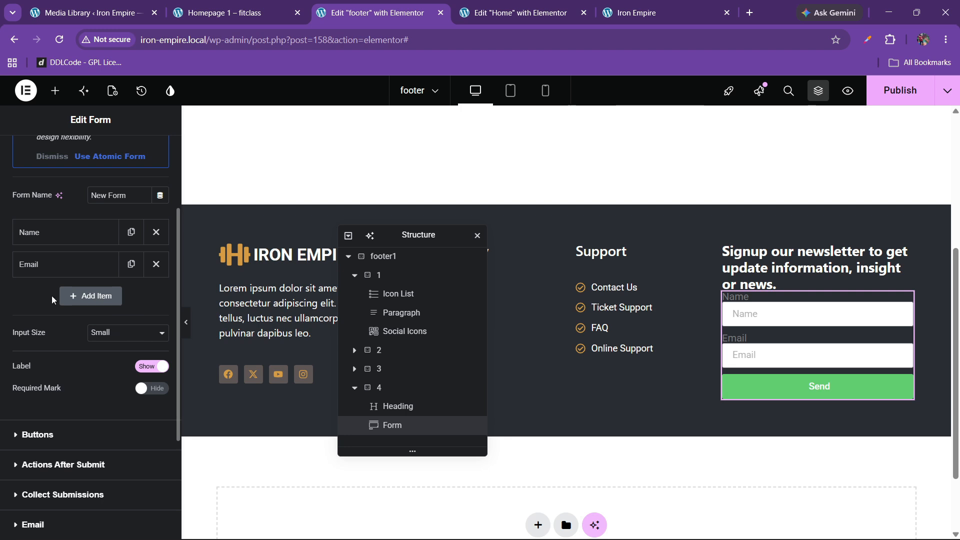
Set the column width of the newsletter form's Name field to 50%
{"action": "left_click", "coordinate": [72, 233]}
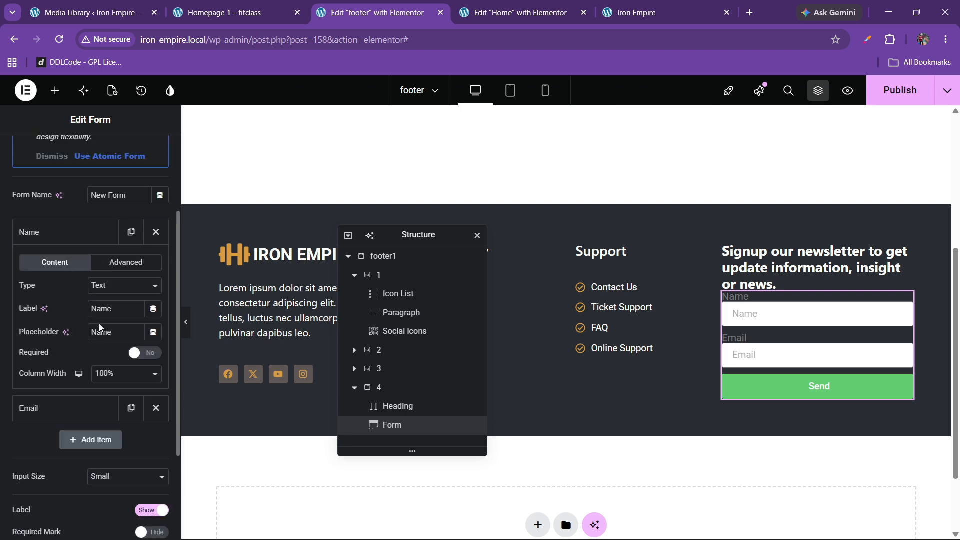
{"action": "left_click", "coordinate": [111, 381]}
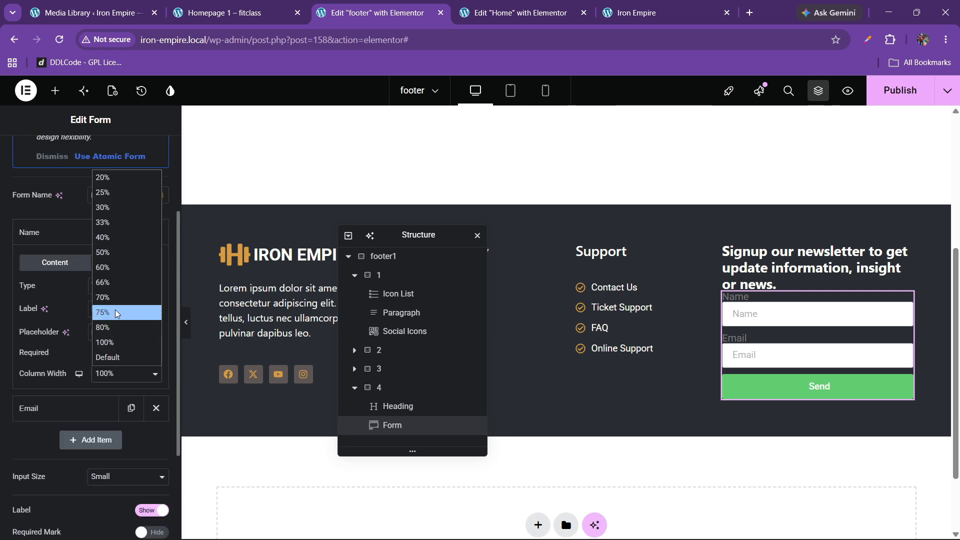
{"action": "left_click", "coordinate": [110, 251]}
{"action": "left_click", "coordinate": [71, 235]}
Set the Email field's column width to 50% and hide the newsletter form's field labels
{"action": "left_click", "coordinate": [79, 271]}
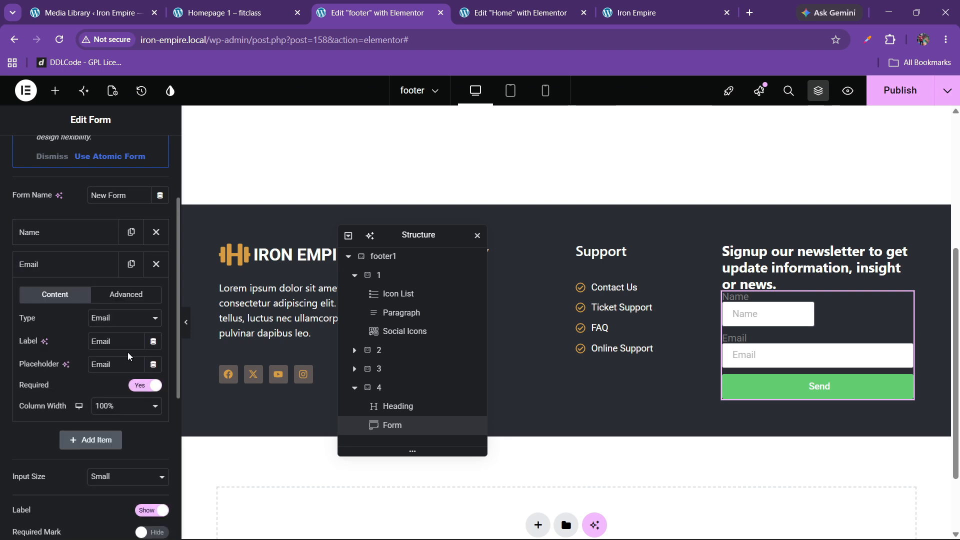
{"action": "left_click", "coordinate": [111, 404]}
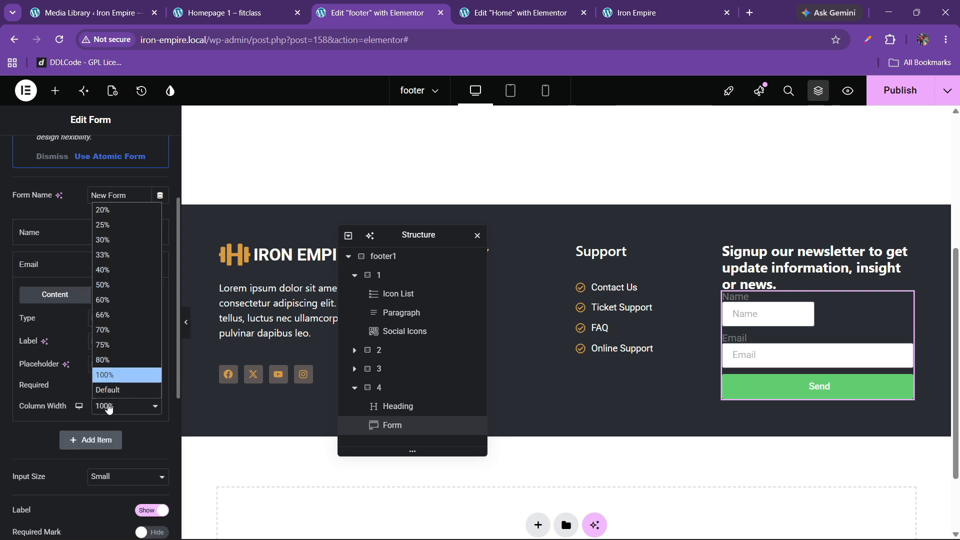
{"action": "left_click", "coordinate": [107, 279]}
{"action": "left_click", "coordinate": [49, 272]}
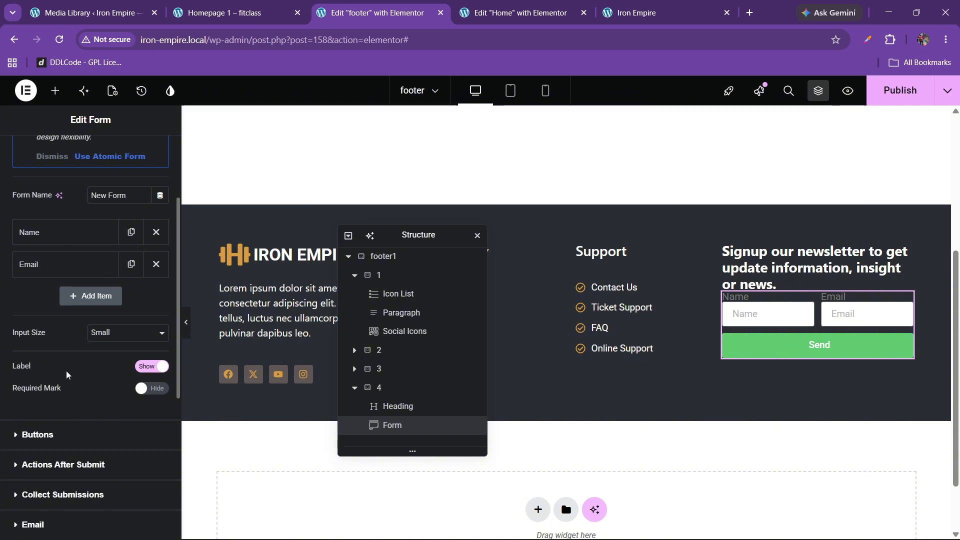
{"action": "left_click", "coordinate": [150, 367]}
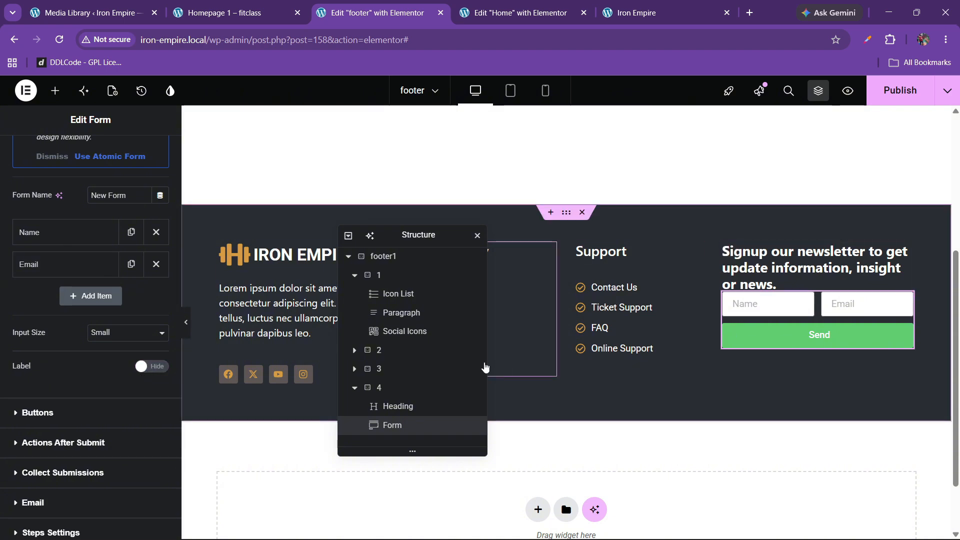
Check container 3's layout, and set container 4 to centred justify content and stretched align items
{"action": "left_click", "coordinate": [388, 394]}
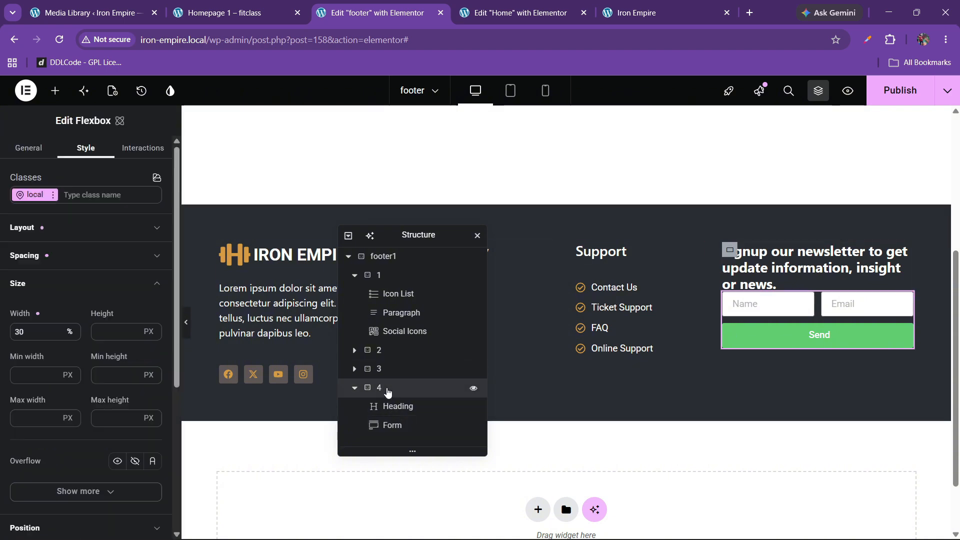
{"action": "left_click", "coordinate": [382, 369]}
{"action": "left_click", "coordinate": [49, 239]}
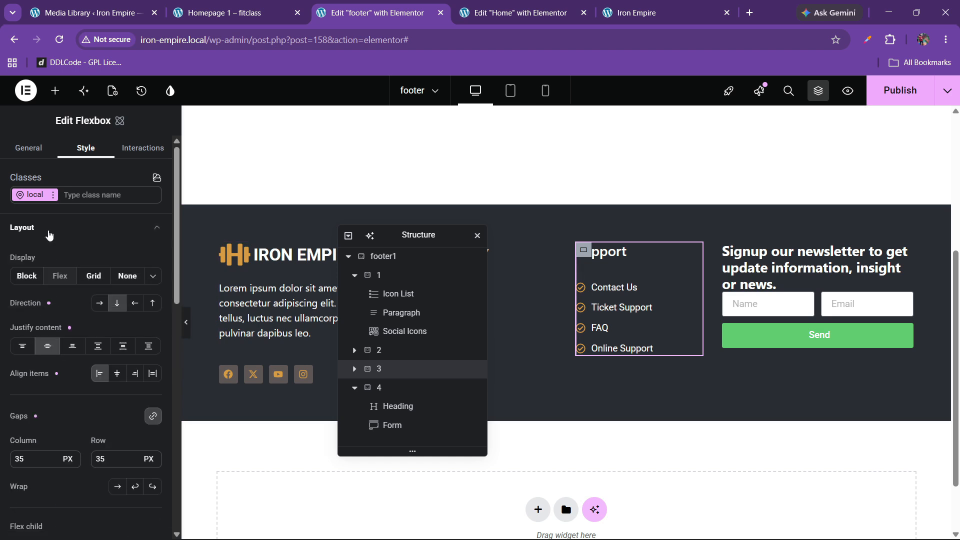
{"action": "left_click", "coordinate": [388, 387]}
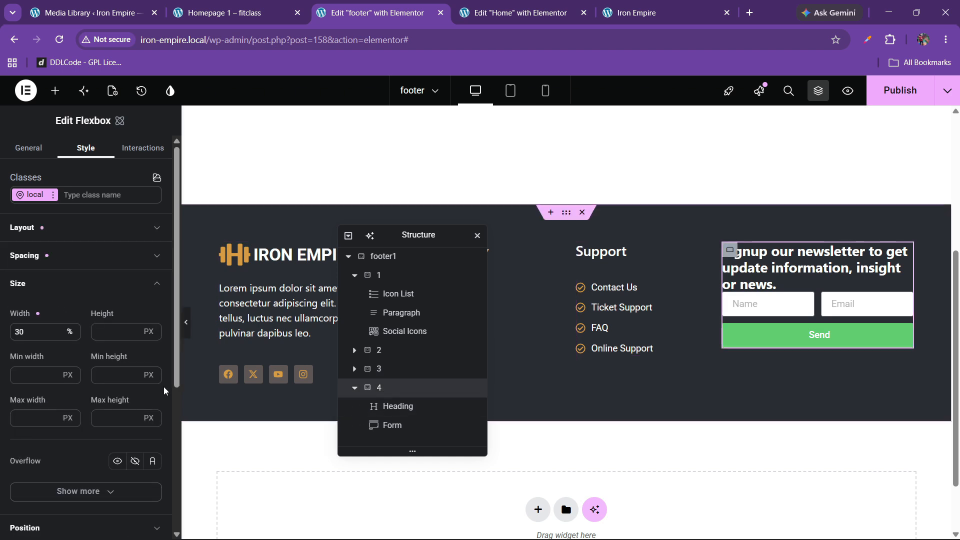
{"action": "left_click", "coordinate": [50, 243]}
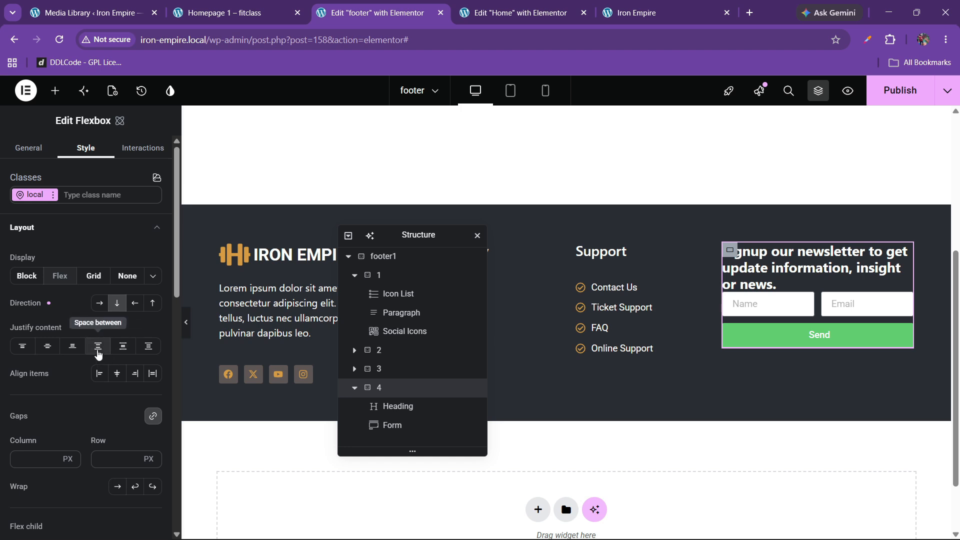
{"action": "left_click", "coordinate": [47, 347]}
{"action": "left_click", "coordinate": [117, 374]}
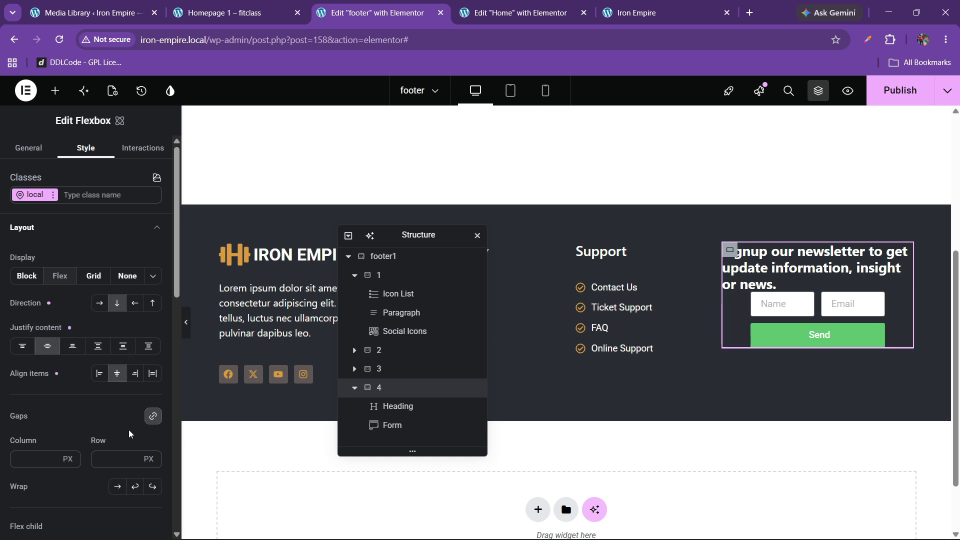
{"action": "left_click", "coordinate": [152, 374]}
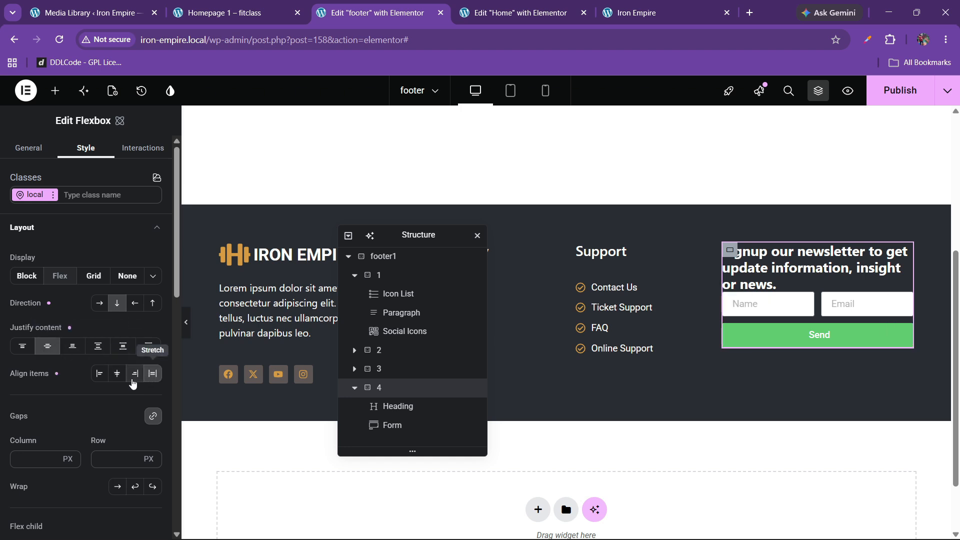
Set container 4's column and row gaps to 35 px and compare it with the Fitclass footer
{"action": "left_click", "coordinate": [112, 454]}
{"action": "type", "text": "35"}
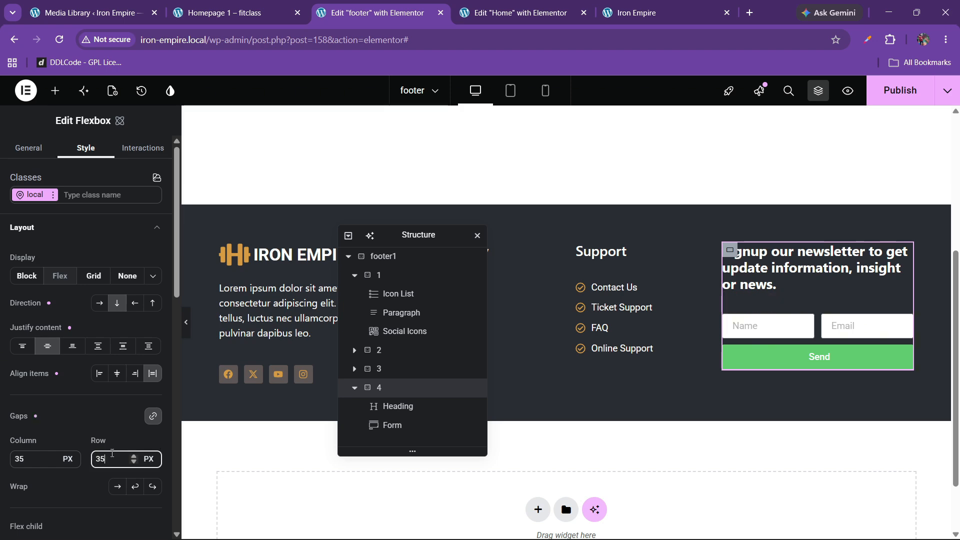
{"action": "left_click", "coordinate": [268, 6]}
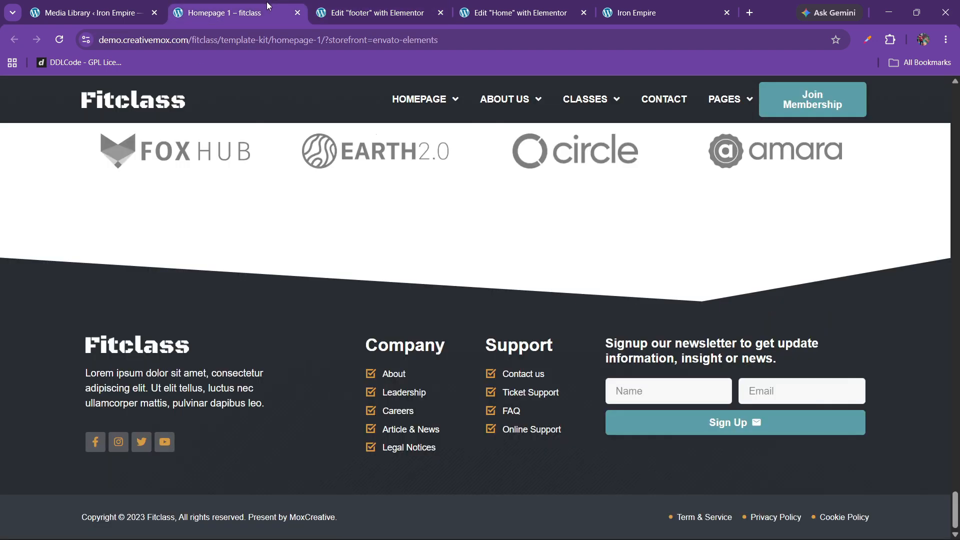
{"action": "left_click", "coordinate": [373, 13]}
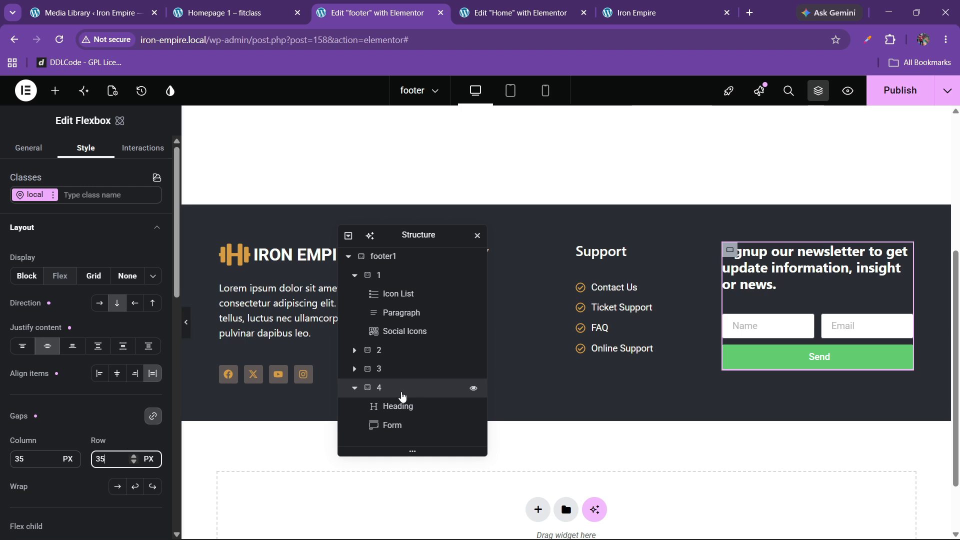
Try a width of 35% for container 4
{"action": "scroll", "coordinate": [55, 377], "scroll_direction": "down", "scroll_amount": 2}
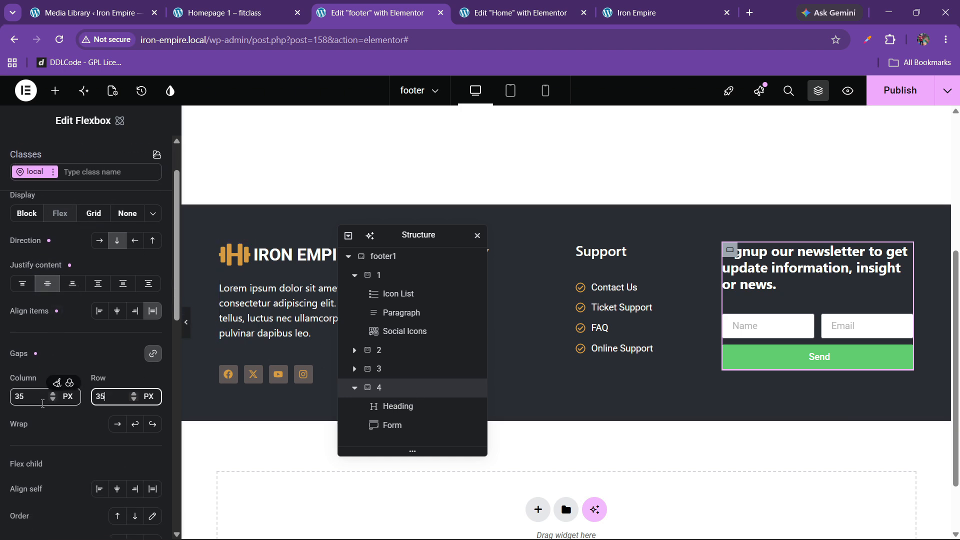
{"action": "scroll", "coordinate": [50, 221], "scroll_direction": "up", "scroll_amount": 2}
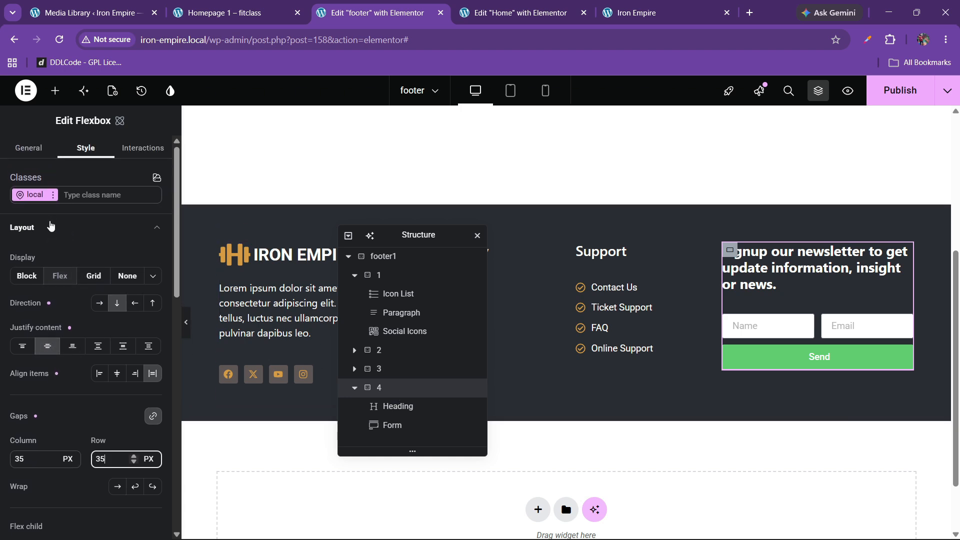
{"action": "left_click", "coordinate": [53, 231]}
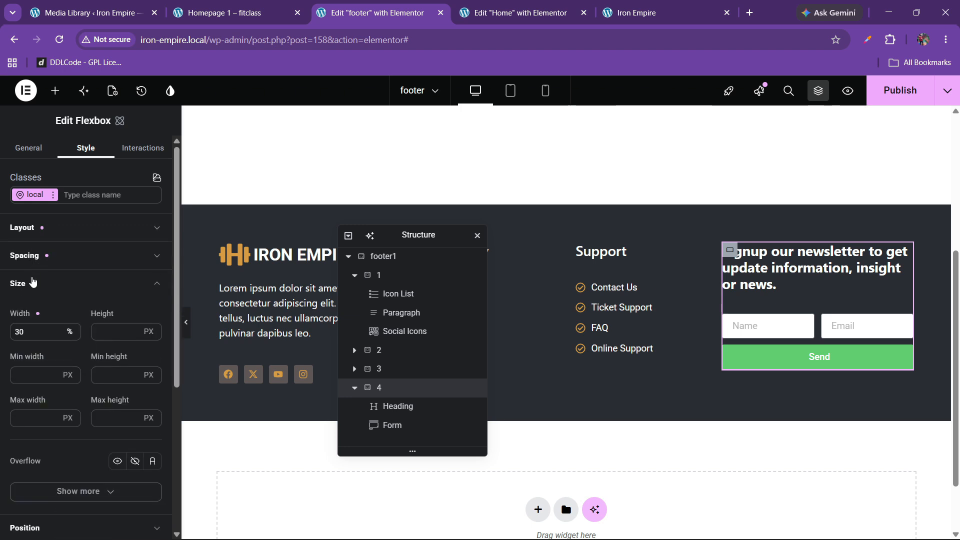
{"action": "left_click", "coordinate": [33, 283]}
{"action": "left_click", "coordinate": [33, 283]}
{"action": "left_click_drag", "start_coordinate": [35, 332], "coordinate": [2, 340]}
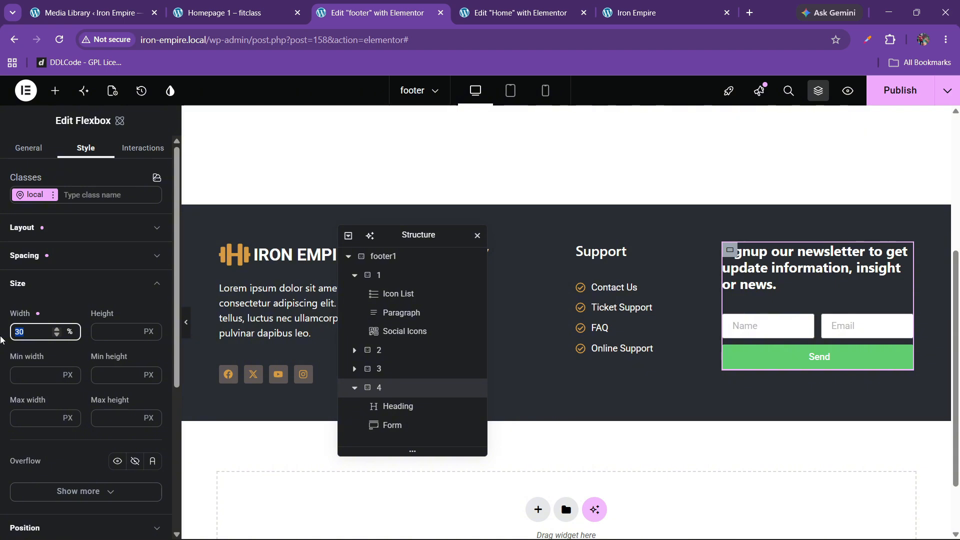
{"action": "type", "text": "35"}
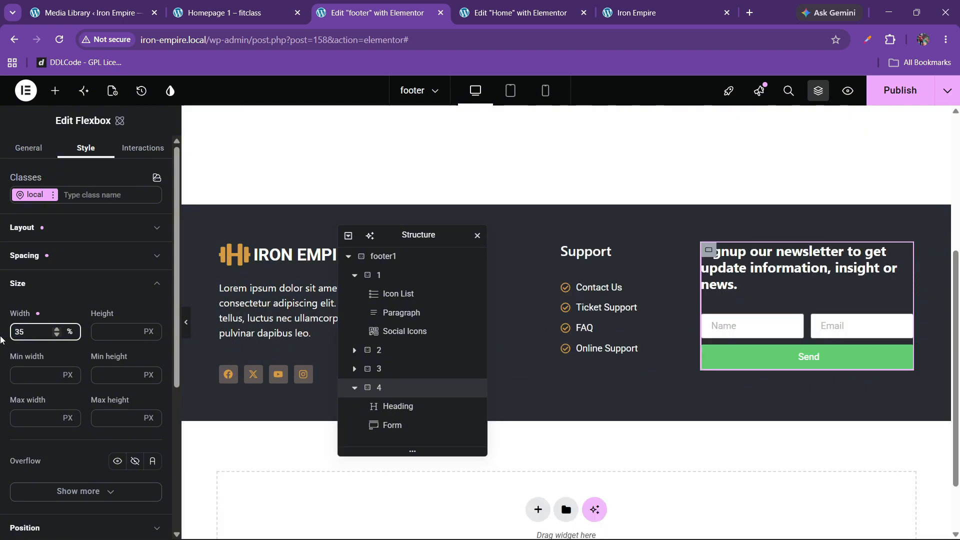
Set container 4's width to 40% and compare the newsletter column with the Fitclass footer
{"action": "key", "text": "BackSpace"}
{"action": "key", "text": "BackSpace"}
{"action": "type", "text": "40"}
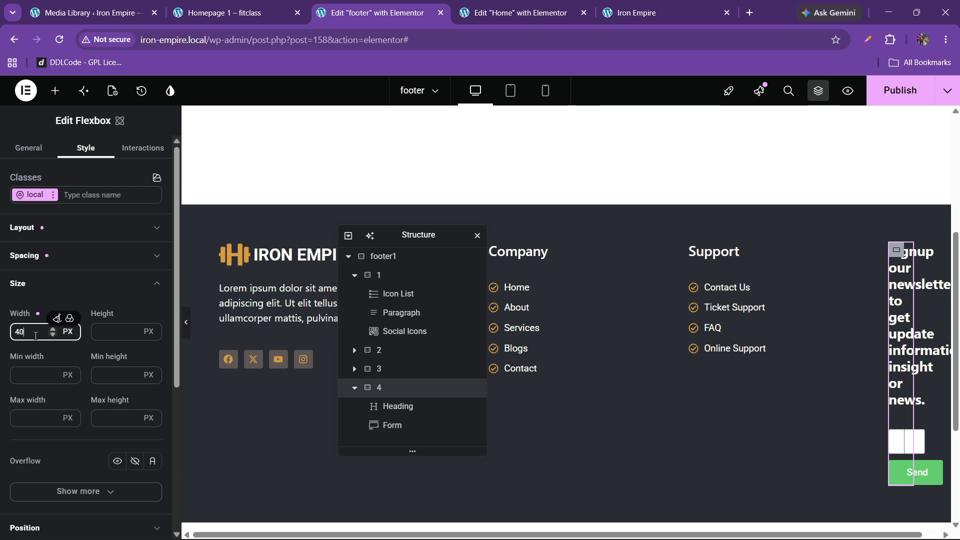
{"action": "left_click", "coordinate": [68, 332]}
{"action": "left_click", "coordinate": [76, 371]}
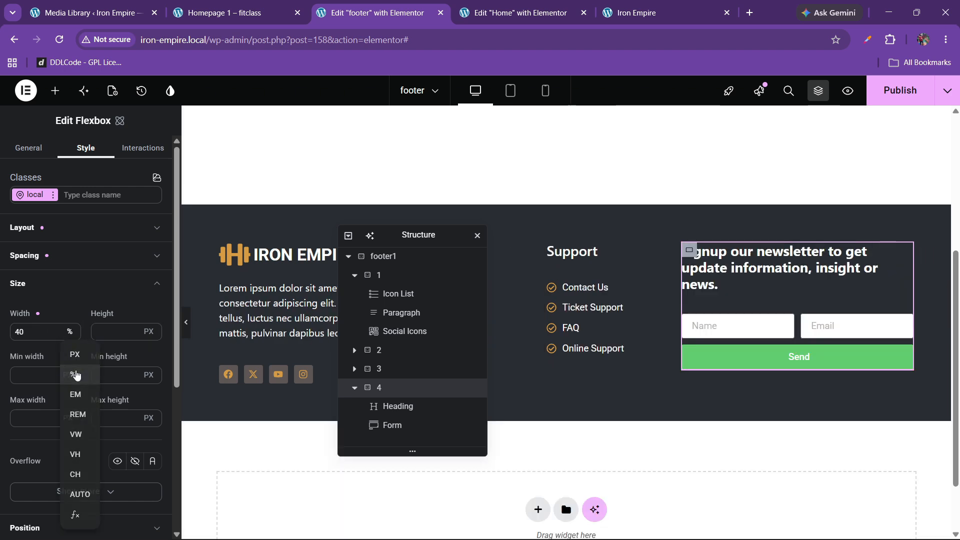
{"action": "mouse_move", "coordinate": [414, 242]}
{"action": "left_mouse_down"}
{"action": "mouse_move", "coordinate": [663, 242]}
{"action": "mouse_move", "coordinate": [422, 251]}
{"action": "left_mouse_up"}
{"action": "left_click", "coordinate": [274, 8]}
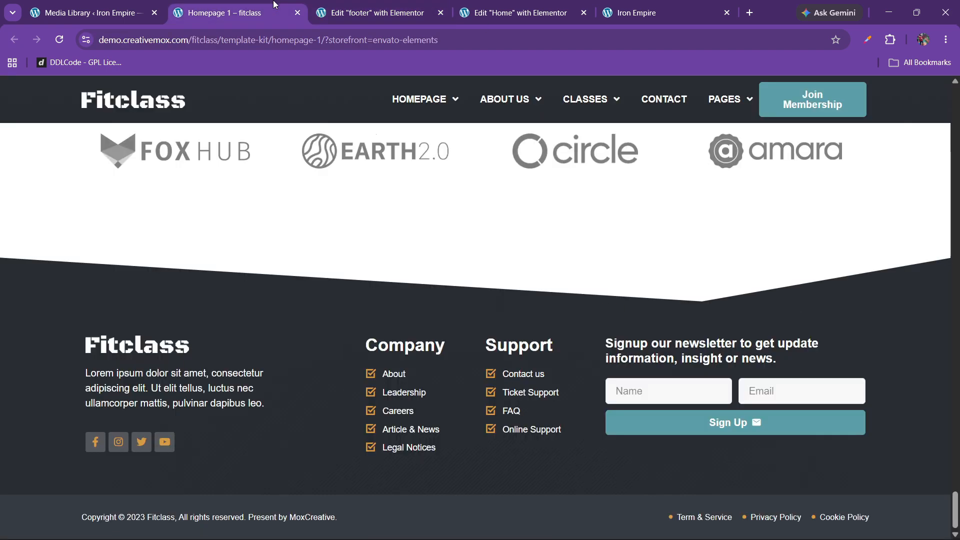
{"action": "left_click", "coordinate": [373, 11]}
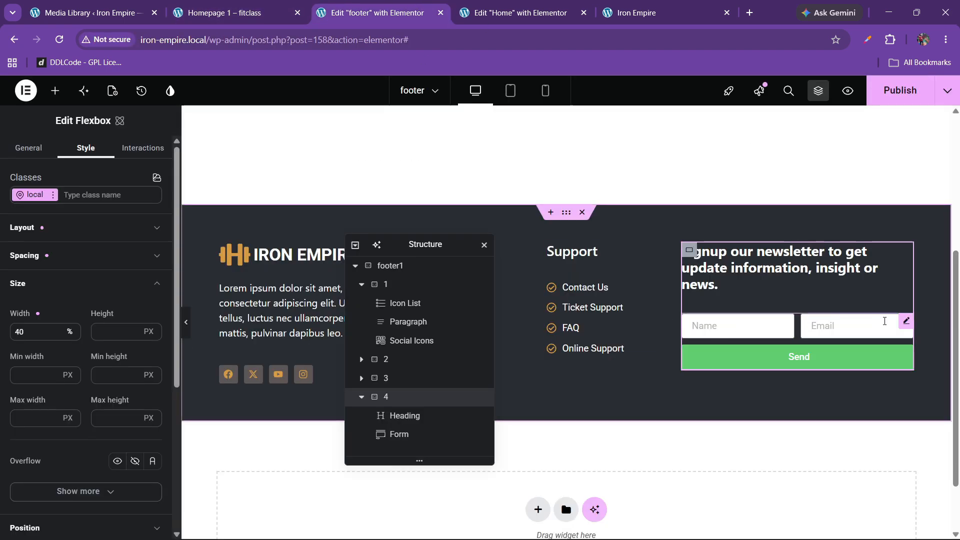
Set the newsletter form's submit button background to the global colour theme1, following the Fitclass sign-up button
{"action": "left_click", "coordinate": [906, 321]}
{"action": "scroll", "coordinate": [72, 283], "scroll_direction": "up", "scroll_amount": 1}
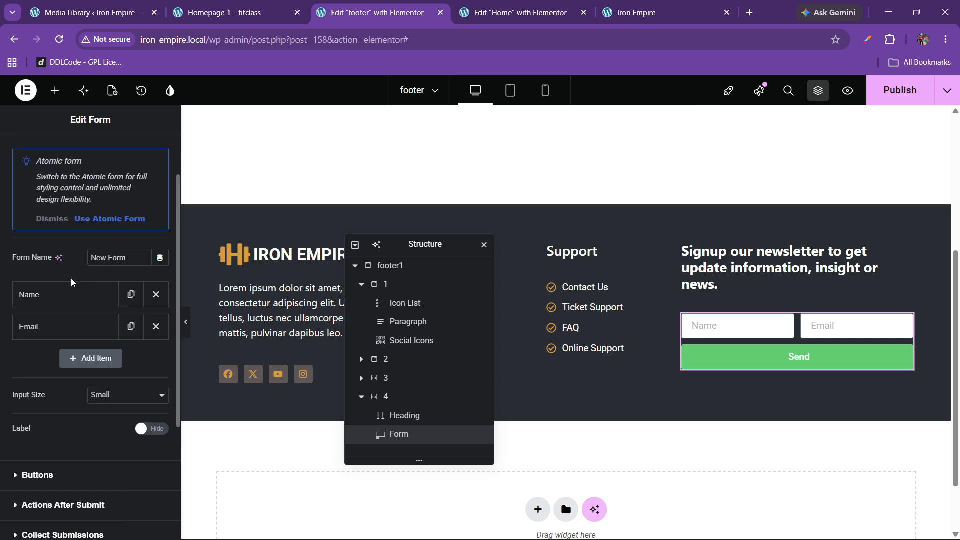
{"action": "scroll", "coordinate": [93, 151], "scroll_direction": "up", "scroll_amount": 1}
{"action": "left_click", "coordinate": [92, 150]}
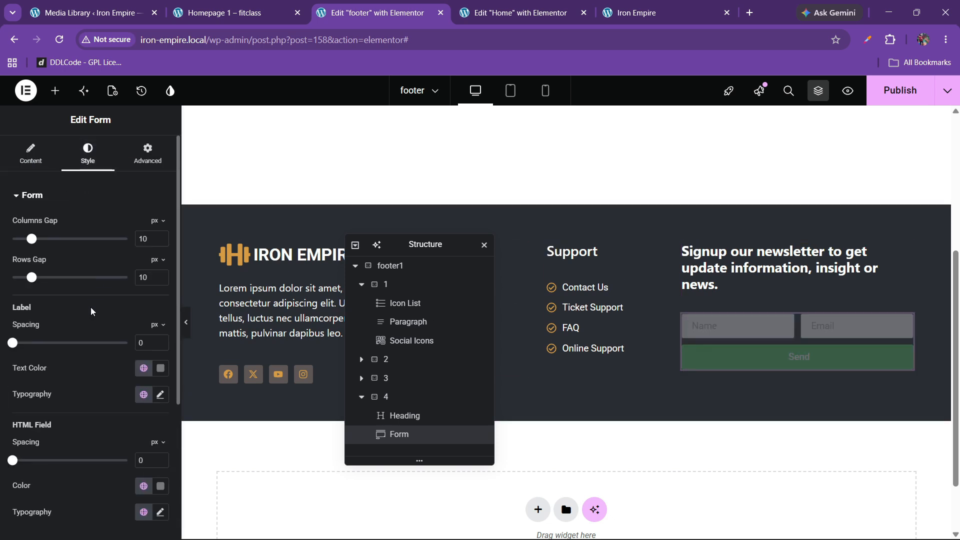
{"action": "scroll", "coordinate": [78, 331], "scroll_direction": "down", "scroll_amount": 2}
{"action": "scroll", "coordinate": [80, 334], "scroll_direction": "down", "scroll_amount": 2}
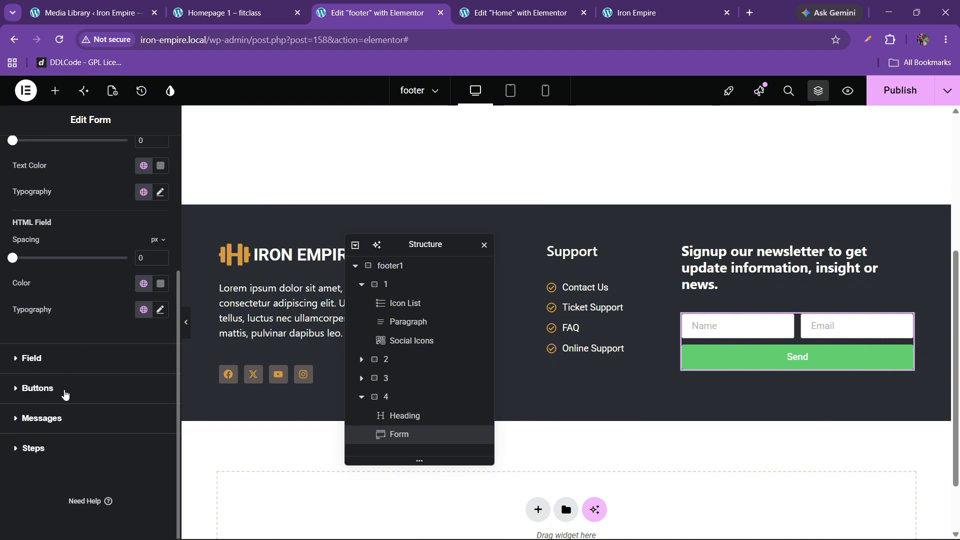
{"action": "left_click", "coordinate": [225, 12]}
{"action": "left_click", "coordinate": [372, 13]}
{"action": "left_click", "coordinate": [37, 389]}
{"action": "left_click", "coordinate": [142, 435]}
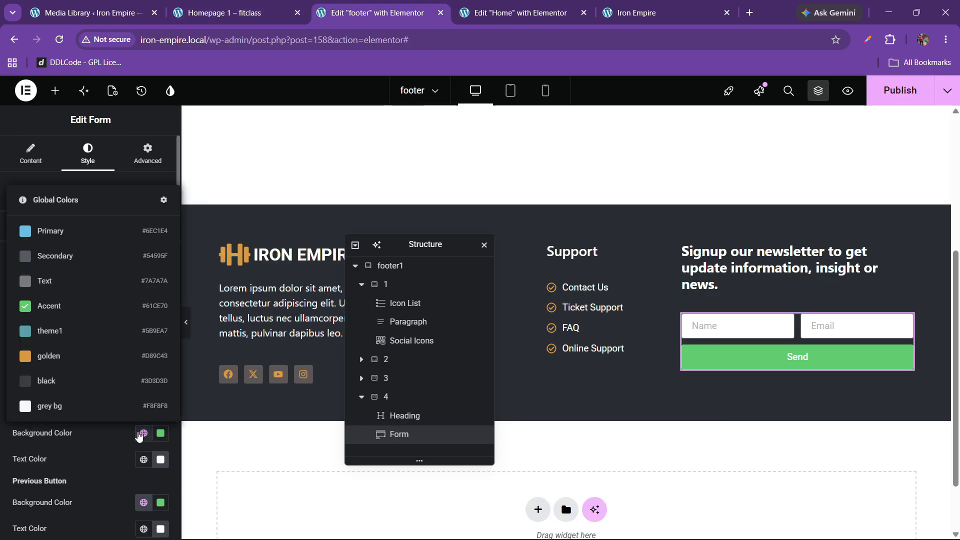
{"action": "left_click", "coordinate": [70, 339]}
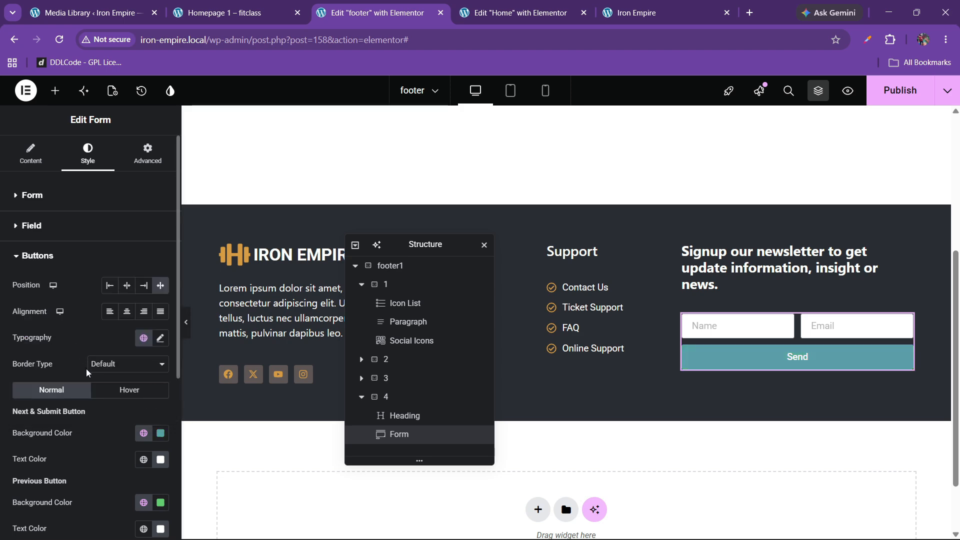
Check the Fitclass sign-up button and change the newsletter form's submit button text to SUBMIT
{"action": "left_click", "coordinate": [220, 13]}
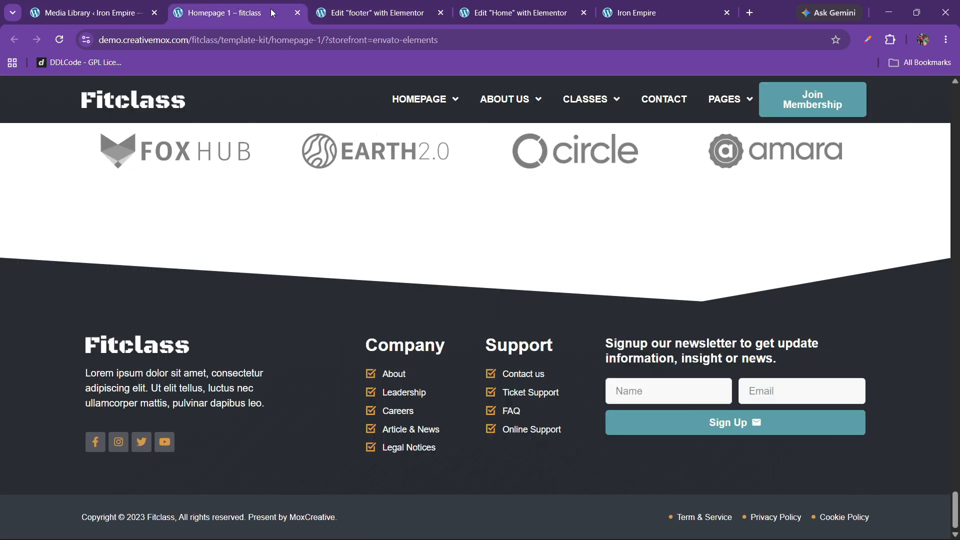
{"action": "left_click", "coordinate": [346, 9]}
{"action": "left_click", "coordinate": [31, 154]}
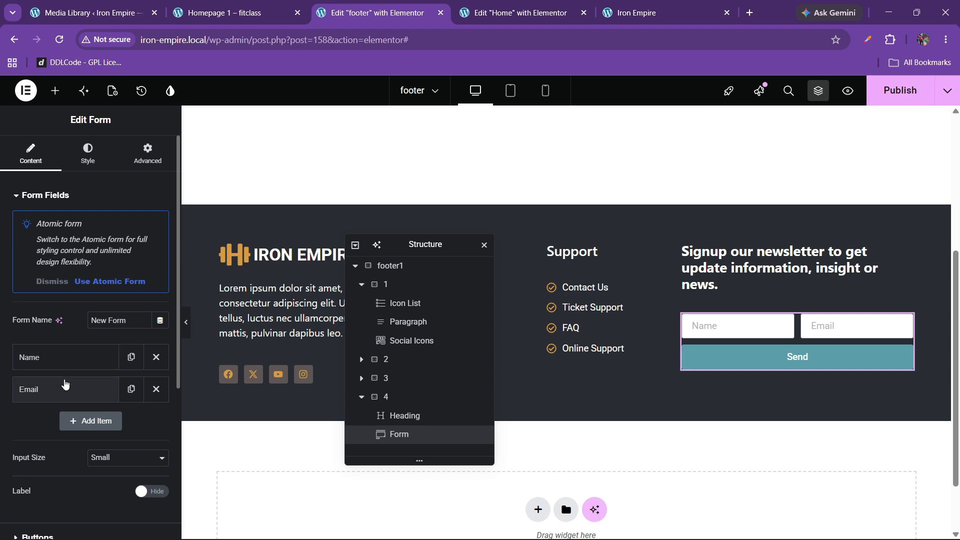
{"action": "scroll", "coordinate": [62, 400], "scroll_direction": "down", "scroll_amount": 3}
{"action": "left_click", "coordinate": [37, 413]}
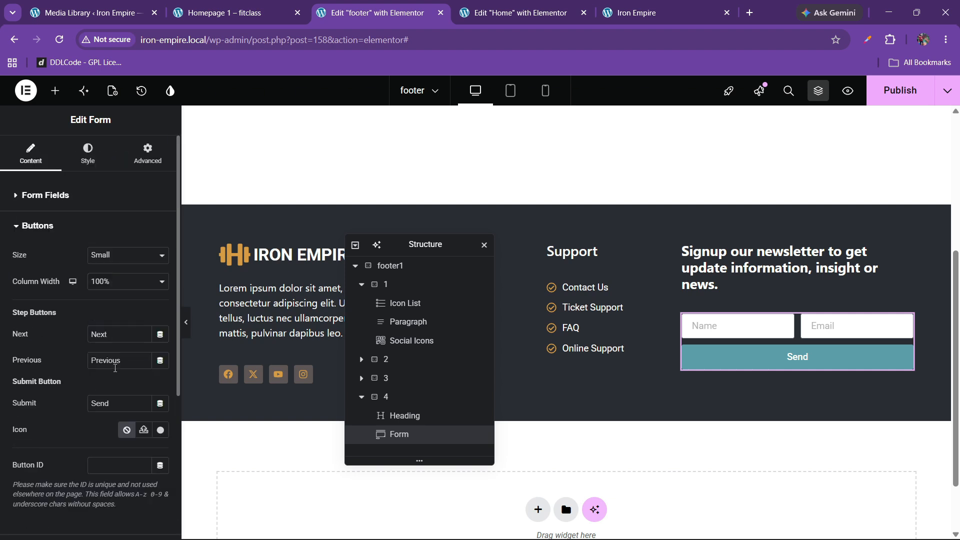
{"action": "type", "text": "SUBMIT"}
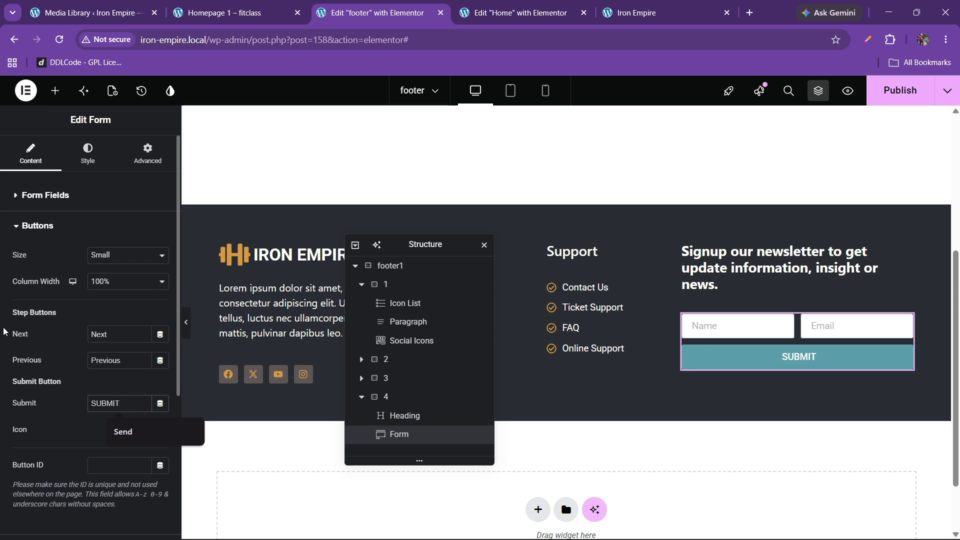
Open the newsletter form's style settings and compare the form's look with the Fitclass sign-up form
{"action": "left_click", "coordinate": [88, 152]}
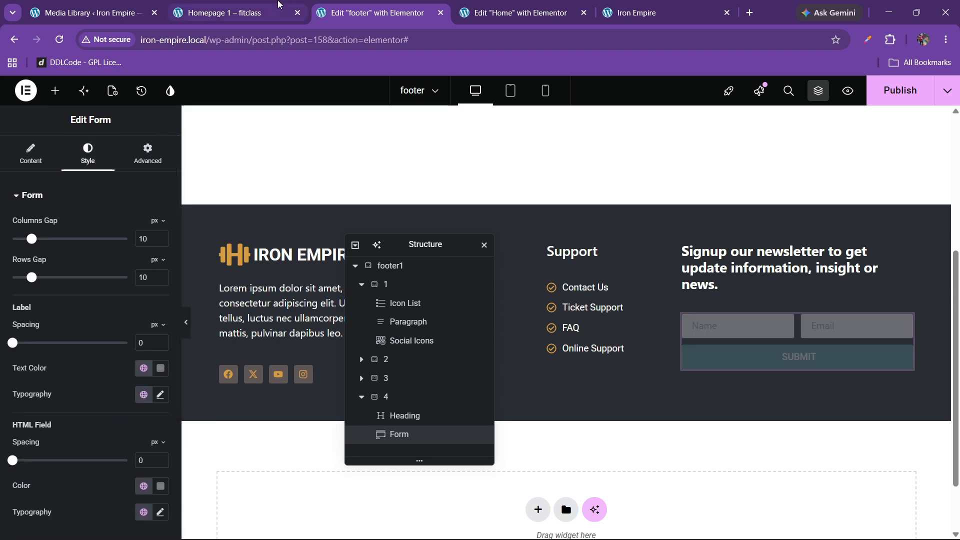
{"action": "left_click", "coordinate": [279, 5]}
{"action": "left_click", "coordinate": [375, 13]}
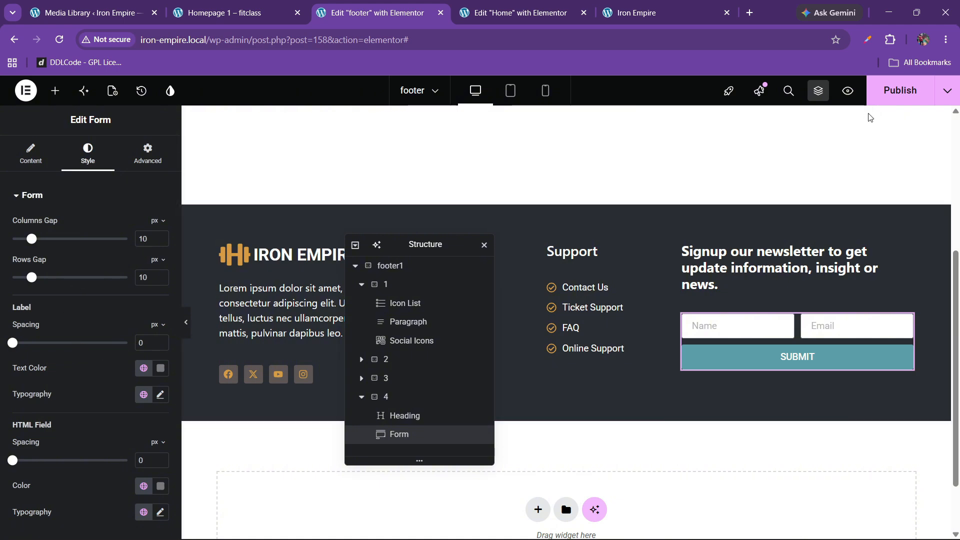
Check the bottom of the Fitclass footer and add an empty row-direction flexbox container below footer1
{"action": "left_click", "coordinate": [271, 14]}
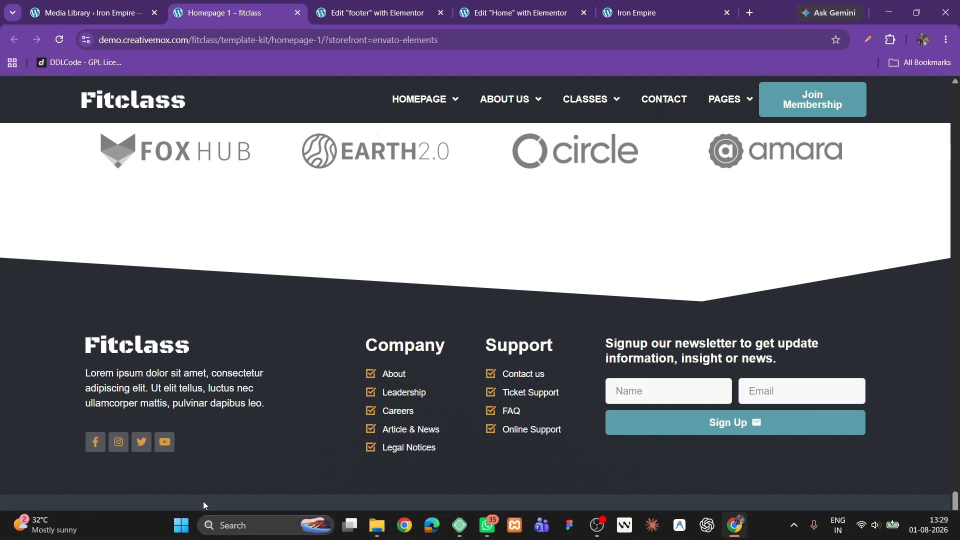
{"action": "left_click", "coordinate": [375, 12]}
{"action": "left_click_drag", "start_coordinate": [426, 250], "coordinate": [609, 233]}
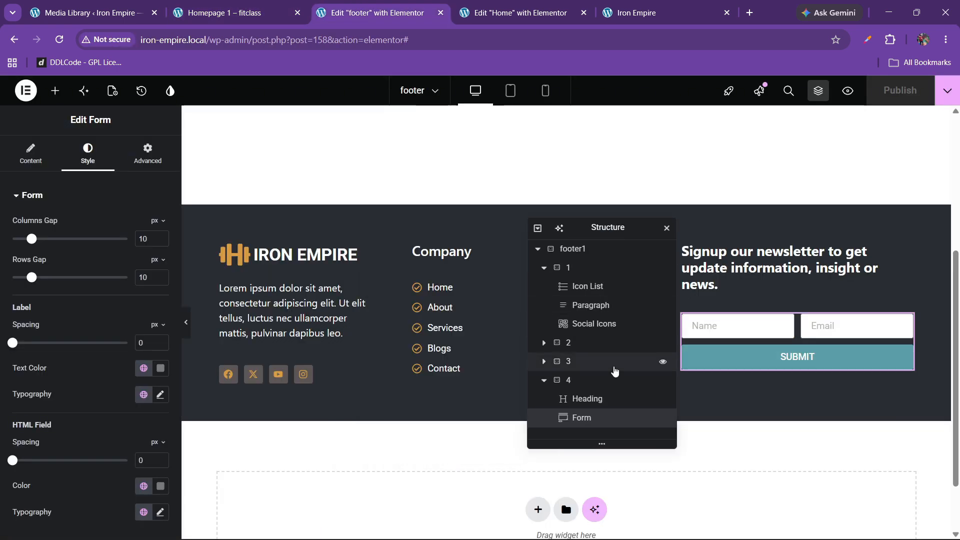
{"action": "left_click", "coordinate": [538, 509]}
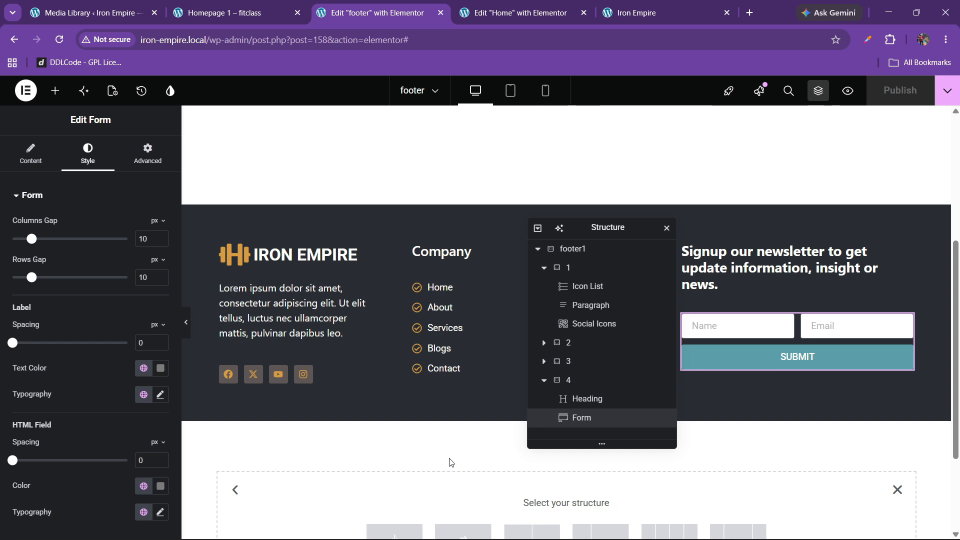
{"action": "left_click", "coordinate": [455, 472]}
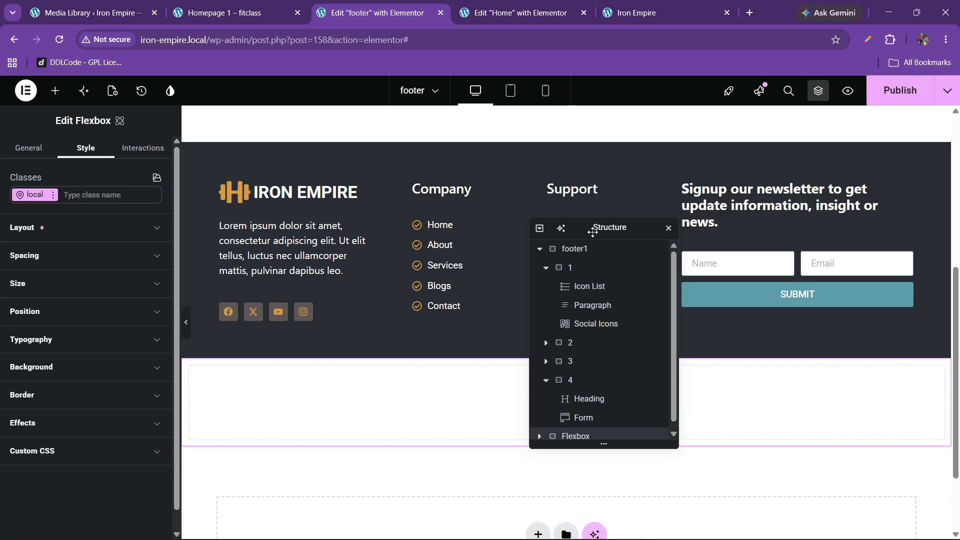
{"action": "left_click_drag", "start_coordinate": [593, 232], "coordinate": [697, 212]}
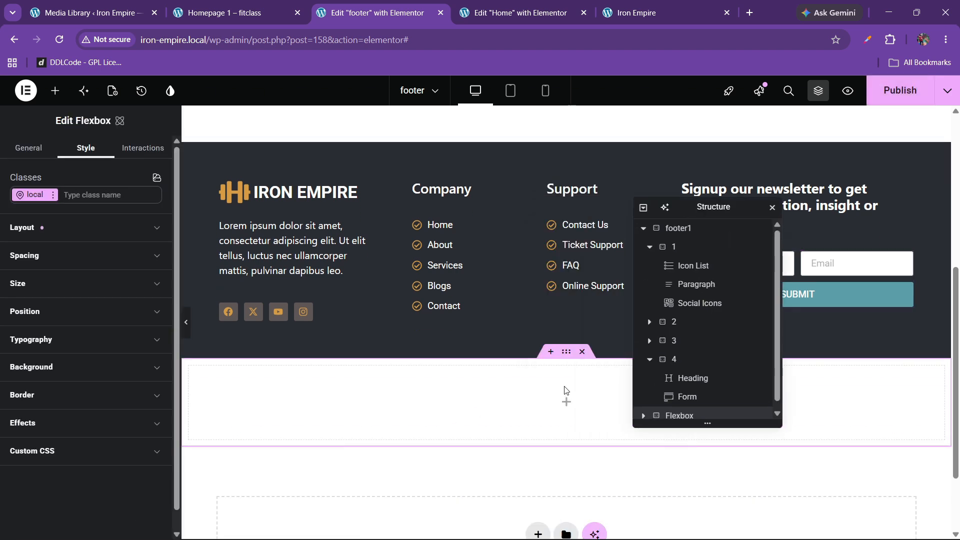
Set the new flexbox's content justification to space between and its item alignment to center
{"action": "left_click", "coordinate": [62, 233]}
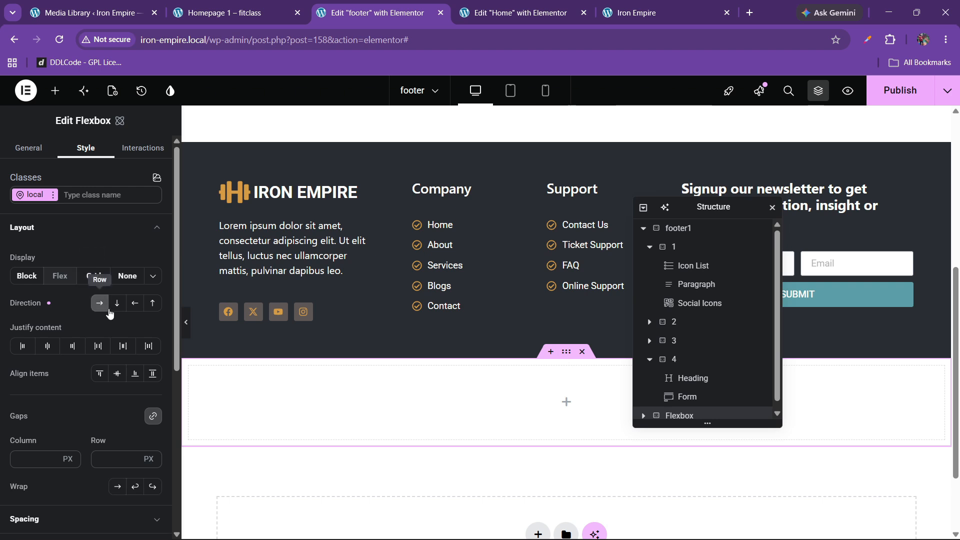
{"action": "left_click", "coordinate": [98, 346]}
{"action": "left_click", "coordinate": [117, 374]}
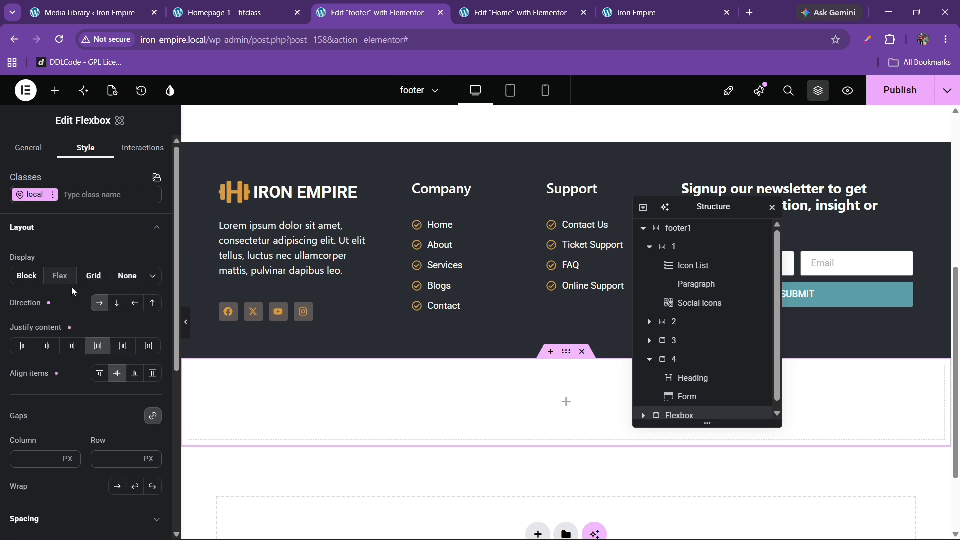
{"action": "left_click", "coordinate": [54, 237]}
Set the new flexbox's background colour to the black variable
{"action": "left_click", "coordinate": [63, 368]}
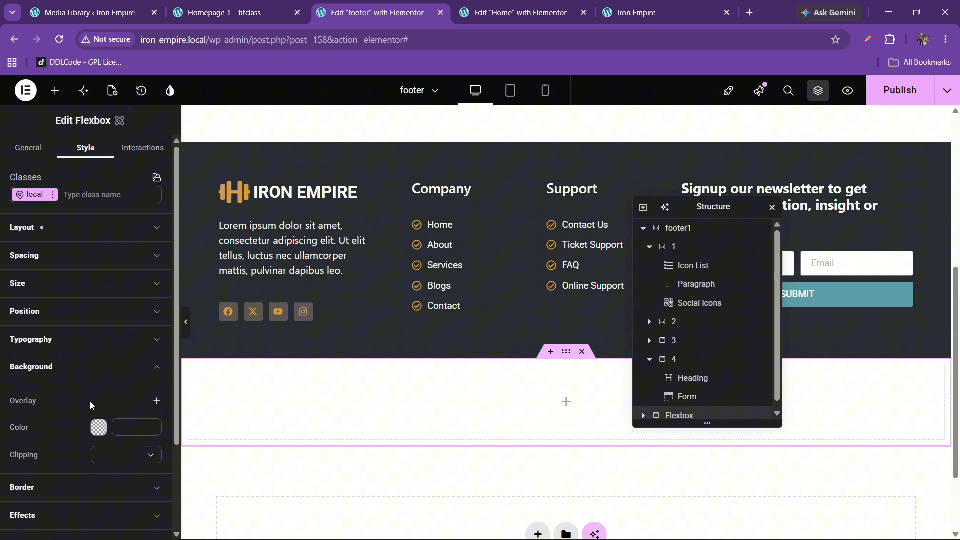
{"action": "left_click", "coordinate": [101, 430]}
{"action": "left_click", "coordinate": [150, 415]}
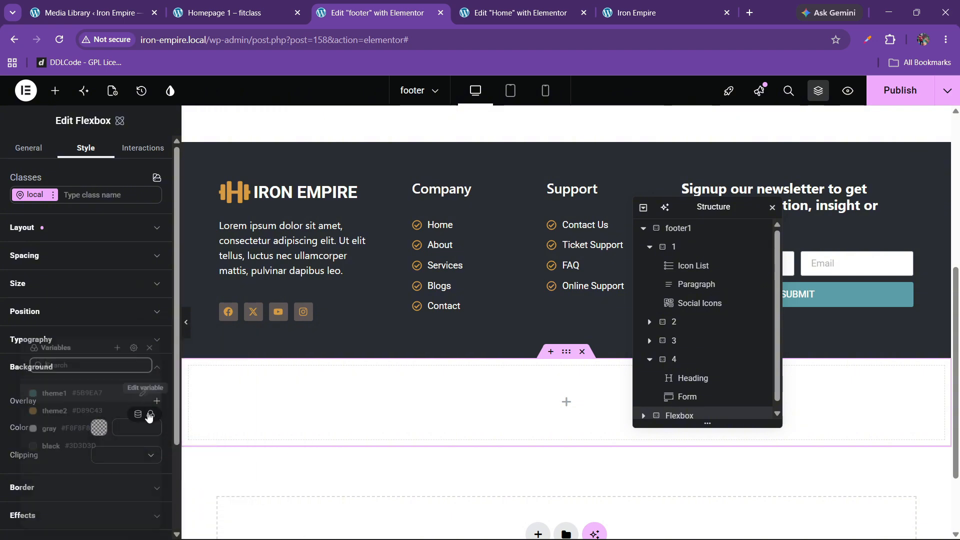
{"action": "left_click", "coordinate": [65, 444]}
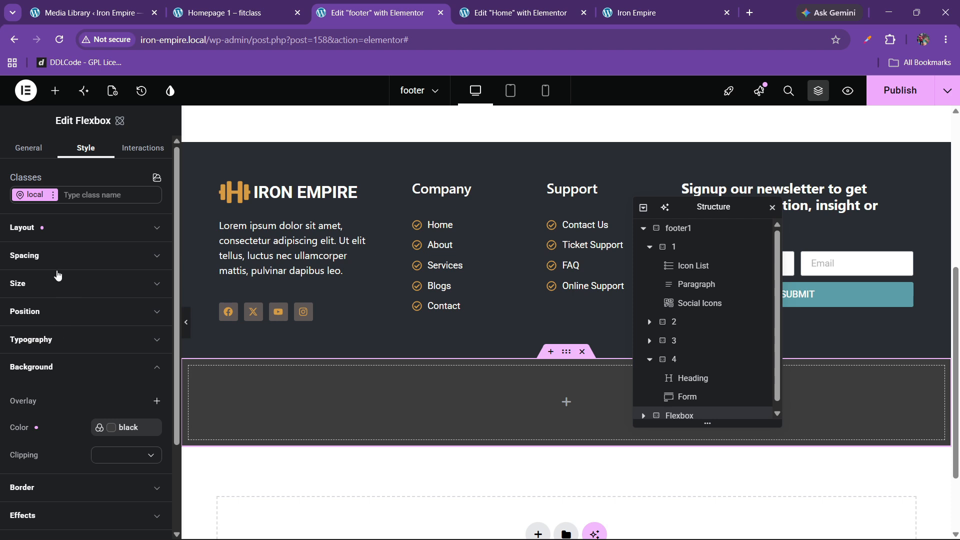
Set the new flexbox's padding to 30 px top and bottom and 60 px right and left
{"action": "left_click", "coordinate": [43, 255]}
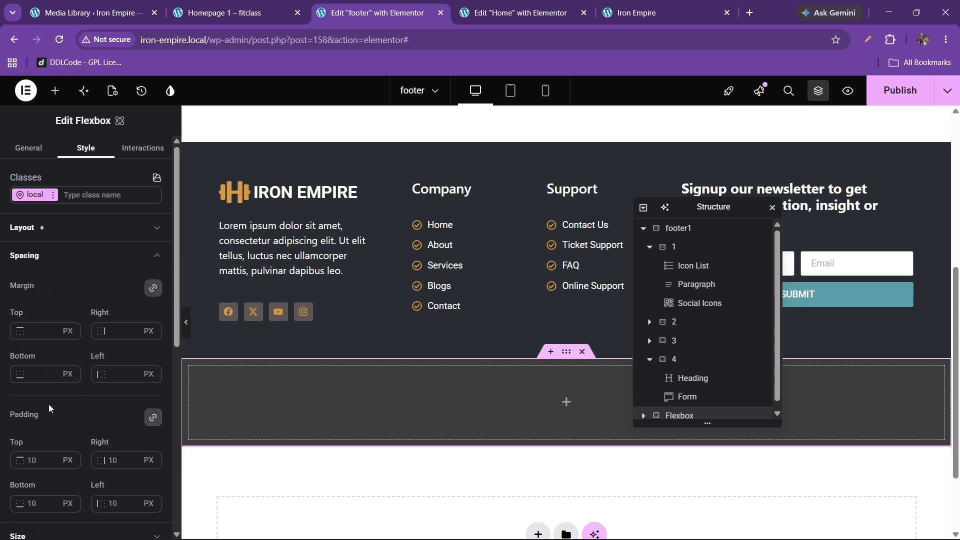
{"action": "left_click", "coordinate": [34, 460]}
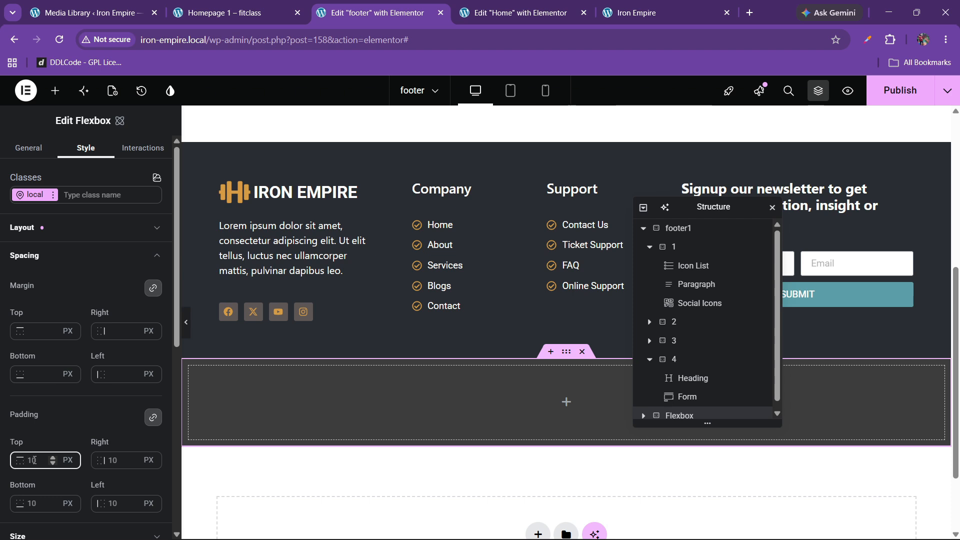
{"action": "type", "text": "60"}
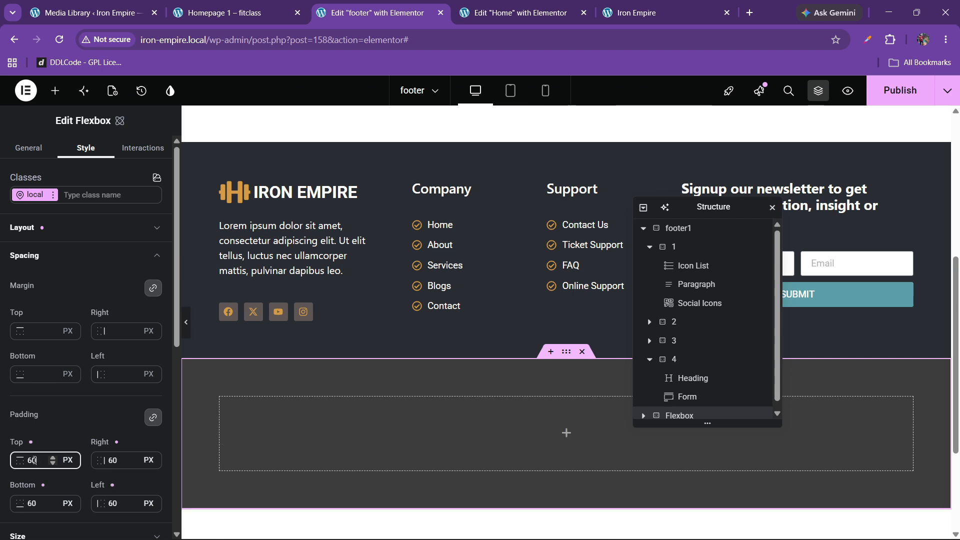
{"action": "left_click", "coordinate": [154, 419]}
{"action": "double_click", "coordinate": [18, 465]}
{"action": "type", "text": "30"}
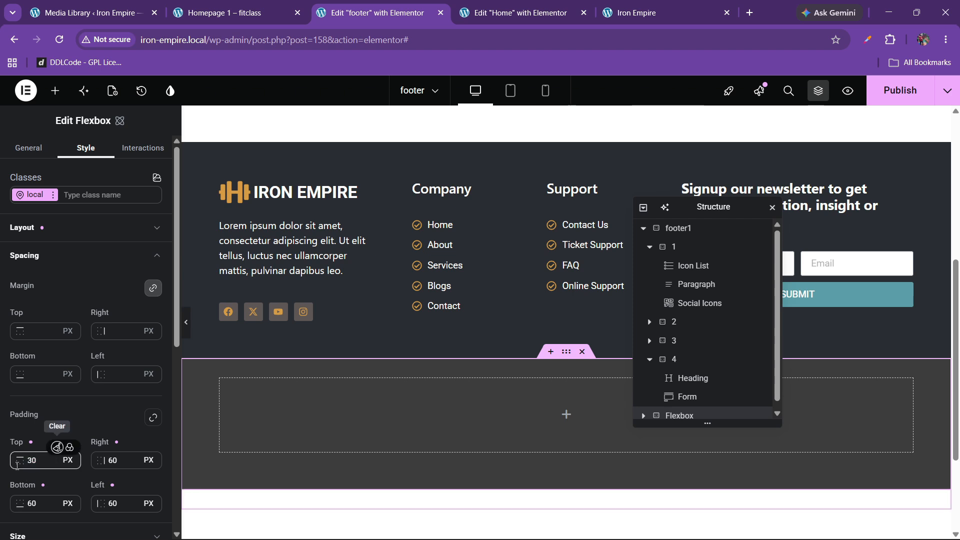
{"action": "left_click", "coordinate": [40, 505]}
{"action": "double_click", "coordinate": [33, 504]}
{"action": "type", "text": "30"}
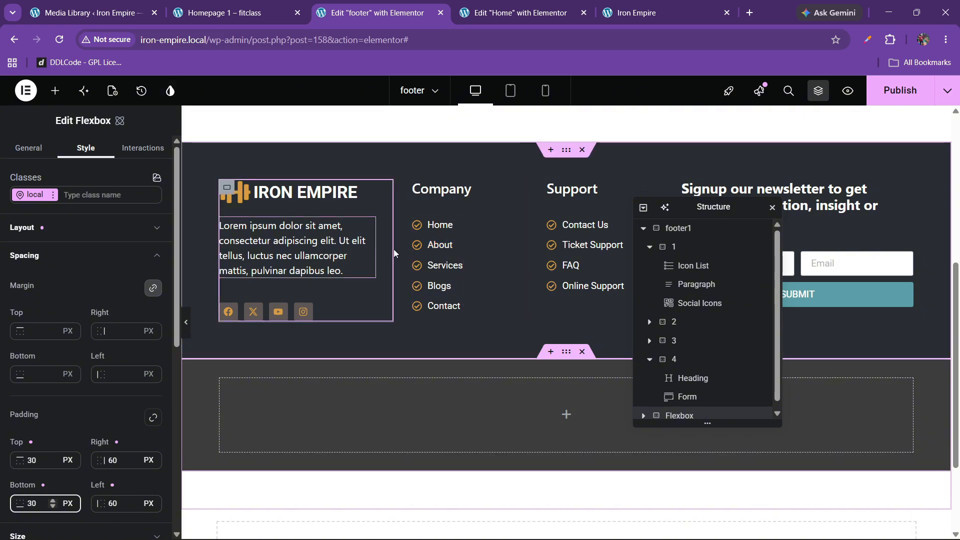
Copy the Company icon list into the new flexbox and remove all its items except Home
{"action": "right_click", "coordinate": [444, 223]}
{"action": "left_click", "coordinate": [467, 283]}
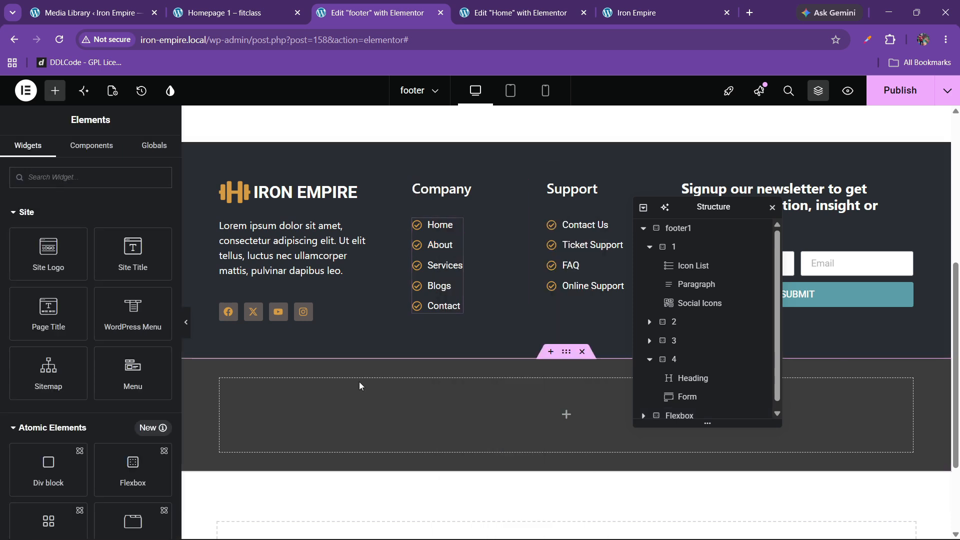
{"action": "right_click", "coordinate": [347, 395]}
{"action": "left_click", "coordinate": [385, 332]}
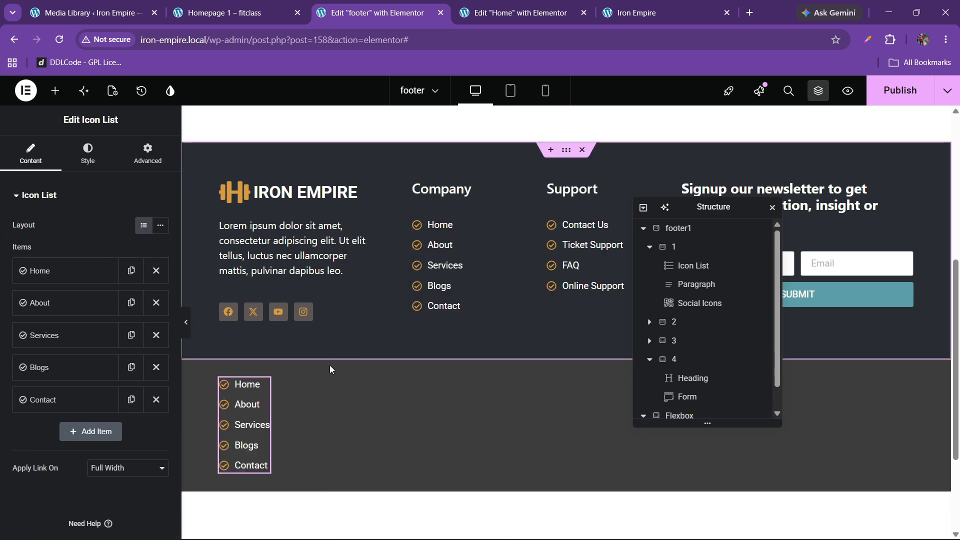
{"action": "left_click", "coordinate": [156, 306]}
{"action": "left_click", "coordinate": [157, 306]}
Copy the Fitclass copyright line and paste it over the Home item's text in the new flexbox's icon list
{"action": "left_click", "coordinate": [227, 13]}
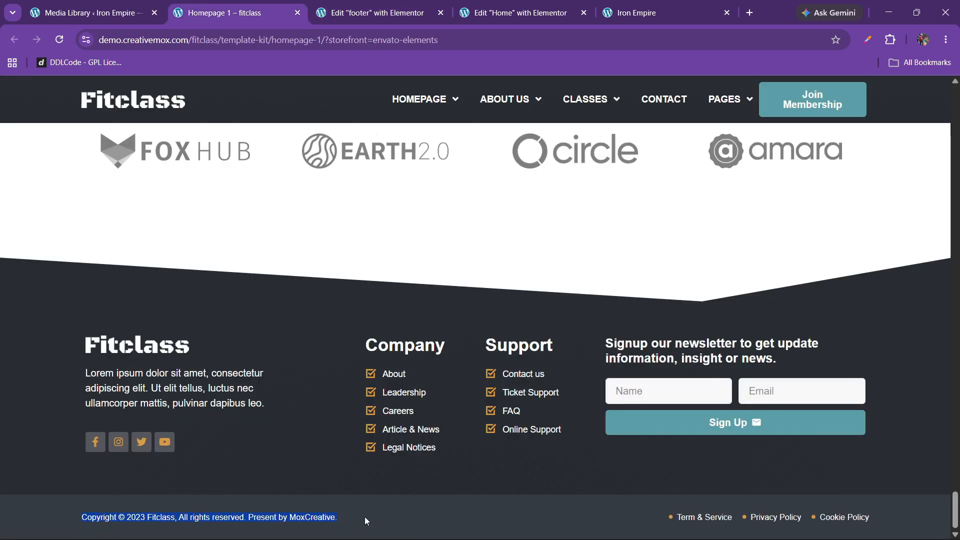
{"action": "left_click", "coordinate": [375, 13]}
{"action": "left_click", "coordinate": [50, 272]}
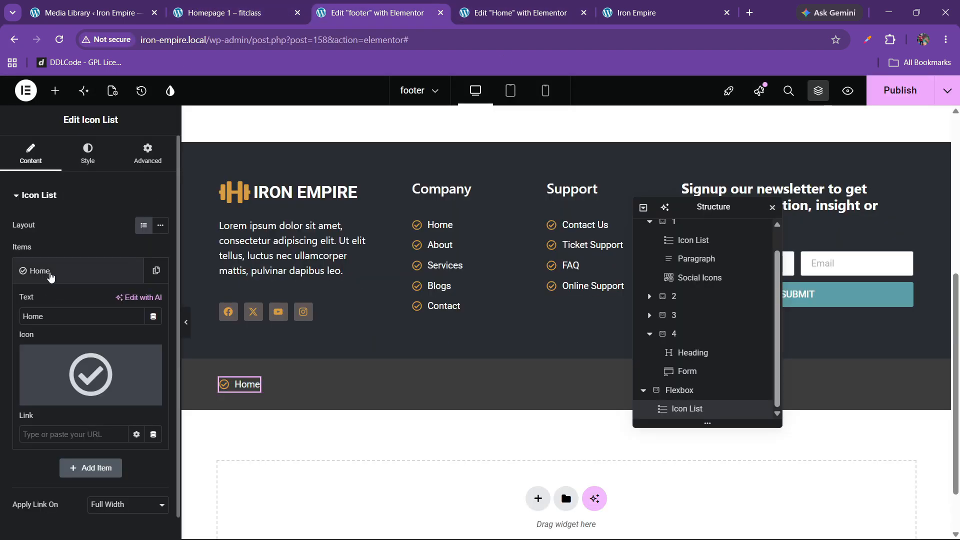
{"action": "left_click_drag", "start_coordinate": [45, 316], "coordinate": [2, 331]}
{"action": "key", "text": "ctrl+v"}
Replace the copyright item's icon with the outlined Copyright icon from the icon library
{"action": "left_click", "coordinate": [47, 398]}
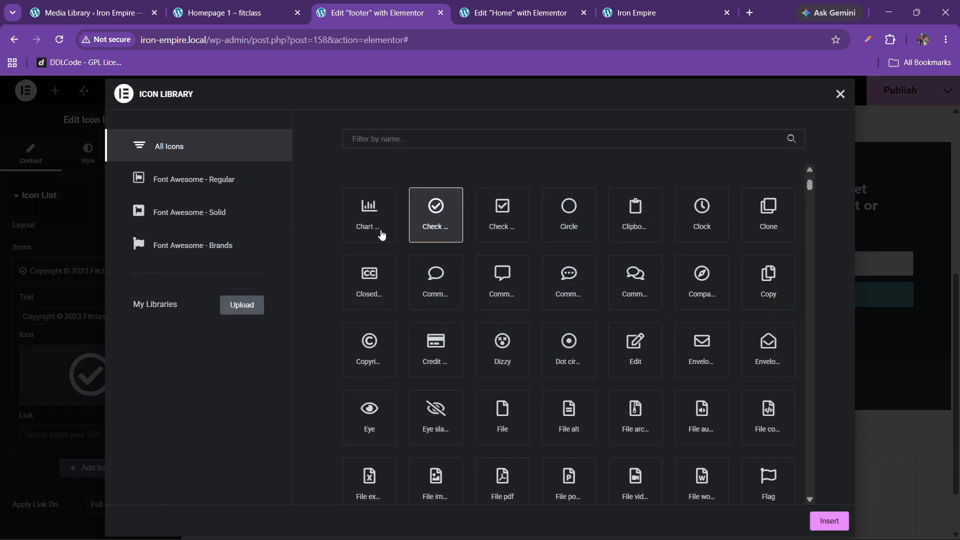
{"action": "type", "text": "copy"}
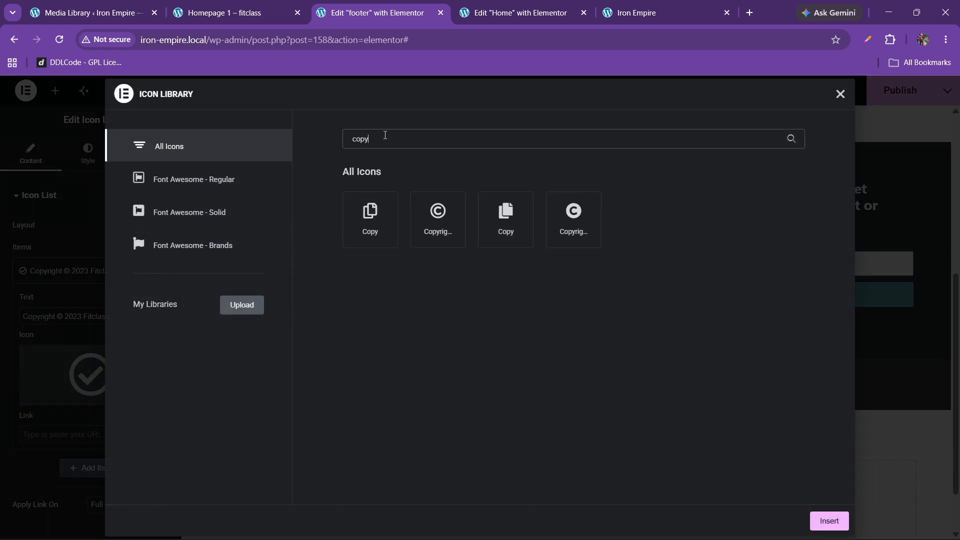
{"action": "left_click", "coordinate": [438, 220]}
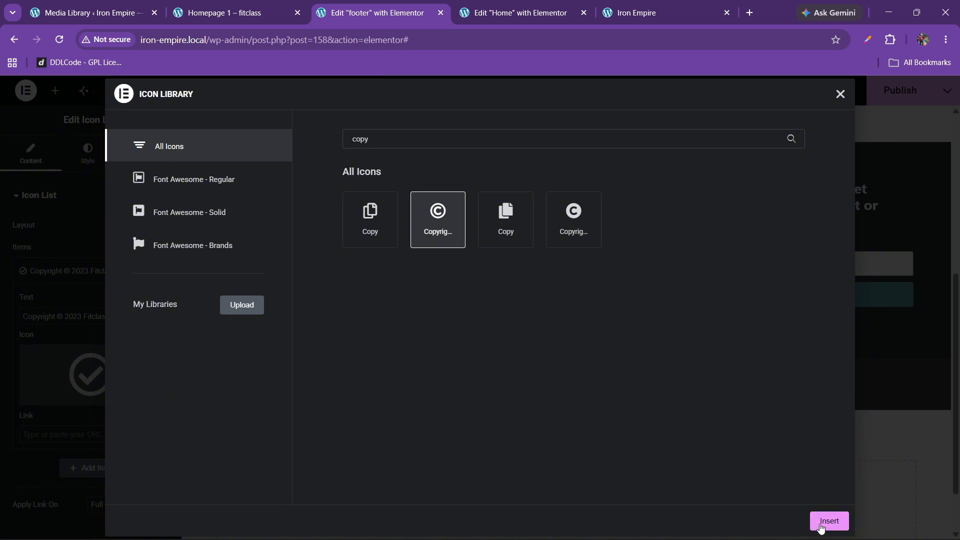
{"action": "left_click", "coordinate": [818, 521]}
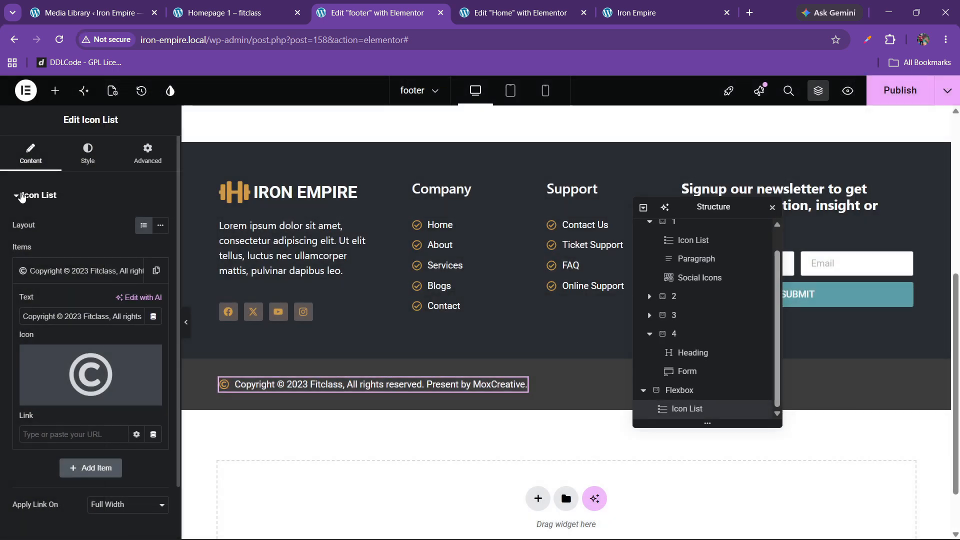
Change the year in the copyright text to 2026 and the company name to Iron Empire
{"action": "left_click", "coordinate": [83, 278]}
{"action": "left_click", "coordinate": [83, 278]}
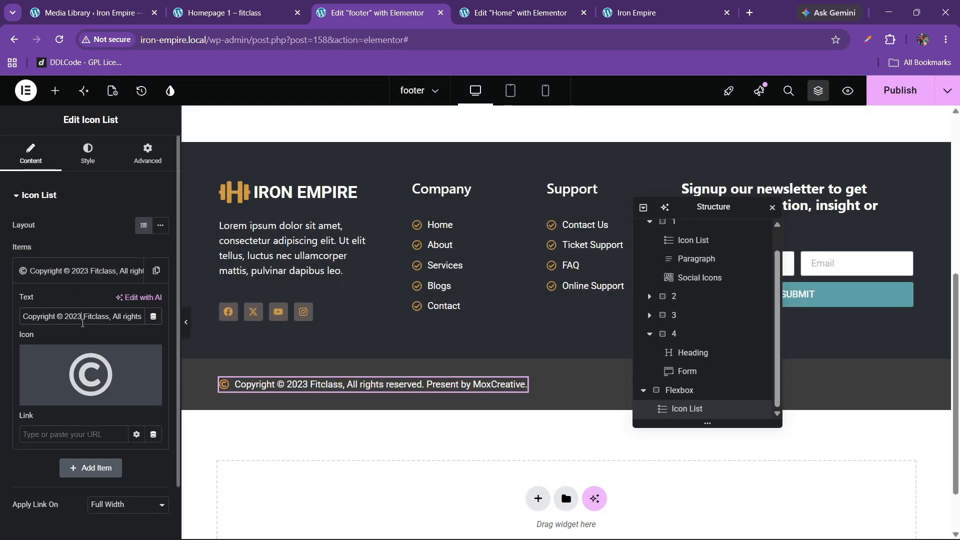
{"action": "left_click", "coordinate": [83, 323]}
{"action": "key", "text": "BackSpace"}
{"action": "type", "text": "6"}
{"action": "key", "text": "BackSpace"}
{"action": "key", "text": "BackSpace"}
{"action": "key", "text": "BackSpace"}
{"action": "key", "text": "BackSpace"}
{"action": "key", "text": "BackSpace"}
{"action": "key", "text": "BackSpace"}
{"action": "key", "text": "BackSpace"}
{"action": "key", "text": "BackSpace"}
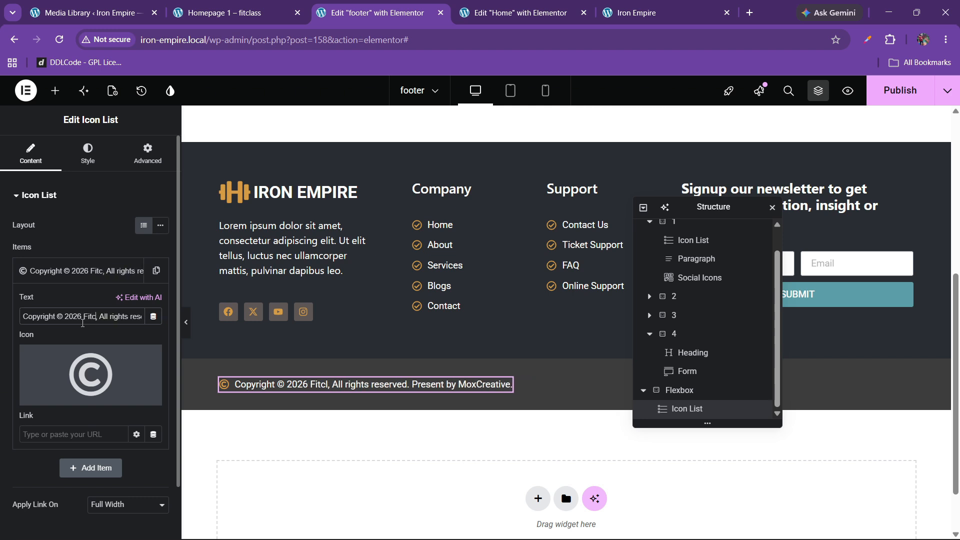
{"action": "type", "text": "Iron"}
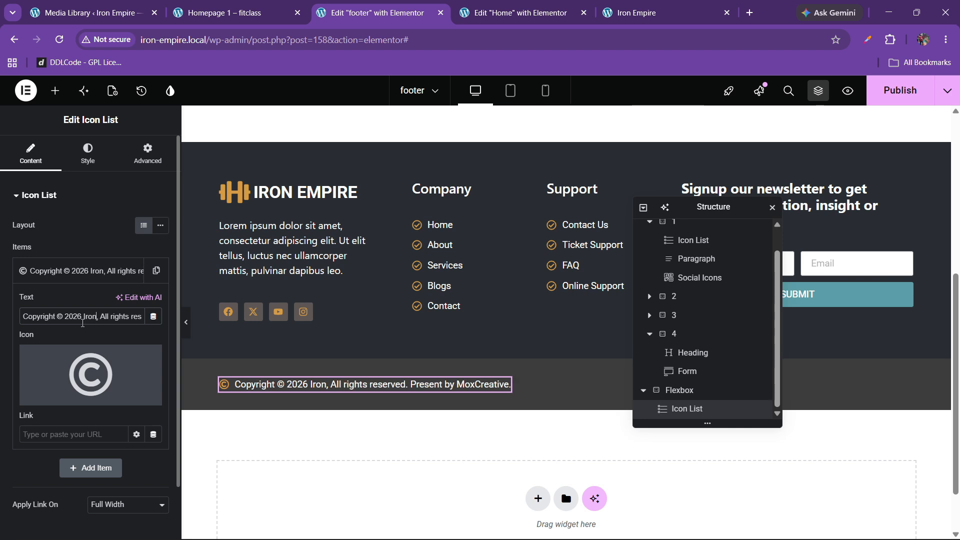
{"action": "type", "text": " E"}
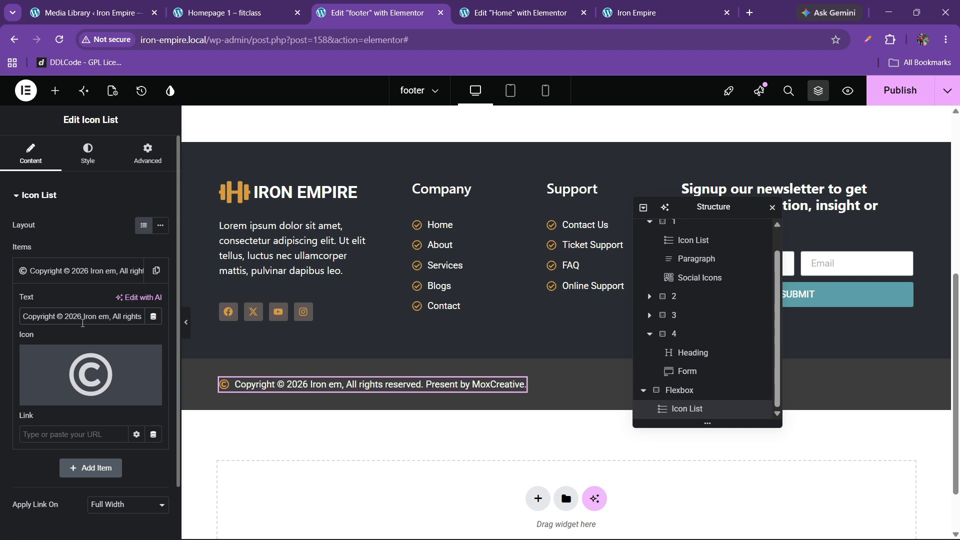
{"action": "type", "text": "mpire"}
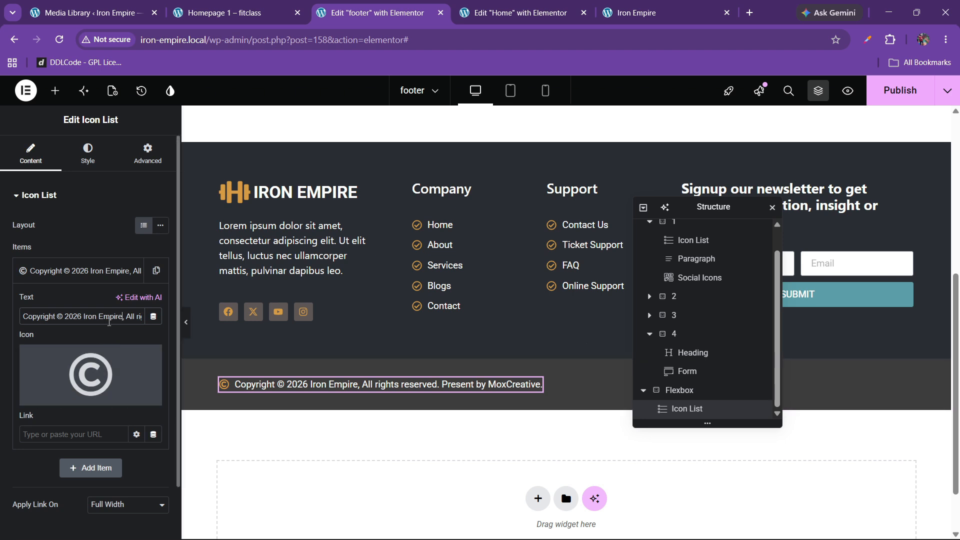
Delete "Present by MoxCreative." from the end of the copyright text
{"action": "left_click_drag", "start_coordinate": [134, 318], "coordinate": [205, 322]}
{"action": "left_click", "coordinate": [107, 326]}
{"action": "key", "text": "Right"}
{"action": "key", "text": "Right"}
{"action": "key", "text": "Right"}
{"action": "key", "text": "Right"}
{"action": "key", "text": "Right"}
{"action": "key", "text": "Right"}
{"action": "key", "text": "Right"}
{"action": "key", "text": "Right"}
{"action": "key", "text": "Right"}
{"action": "key", "text": "Right"}
{"action": "key", "text": "Right"}
{"action": "key", "text": "Right"}
{"action": "key", "text": "Right"}
{"action": "key", "text": "Right"}
{"action": "key", "text": "Right"}
{"action": "key", "text": "Right"}
{"action": "key", "text": "Right"}
{"action": "key", "text": "Right"}
{"action": "key", "text": "Right"}
{"action": "key", "text": "Right"}
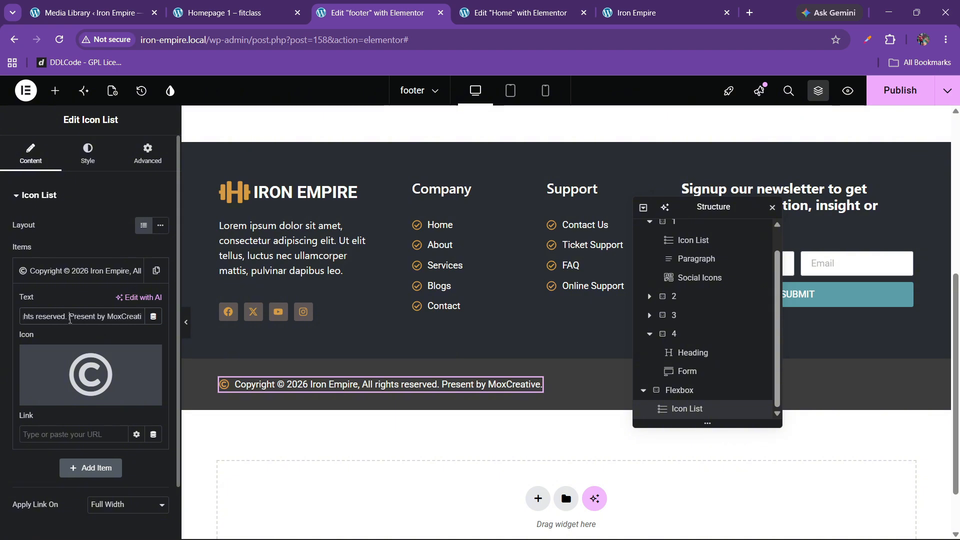
{"action": "left_click_drag", "start_coordinate": [70, 317], "coordinate": [207, 334]}
{"action": "key", "text": "BackSpace"}
{"action": "key", "text": "BackSpace"}
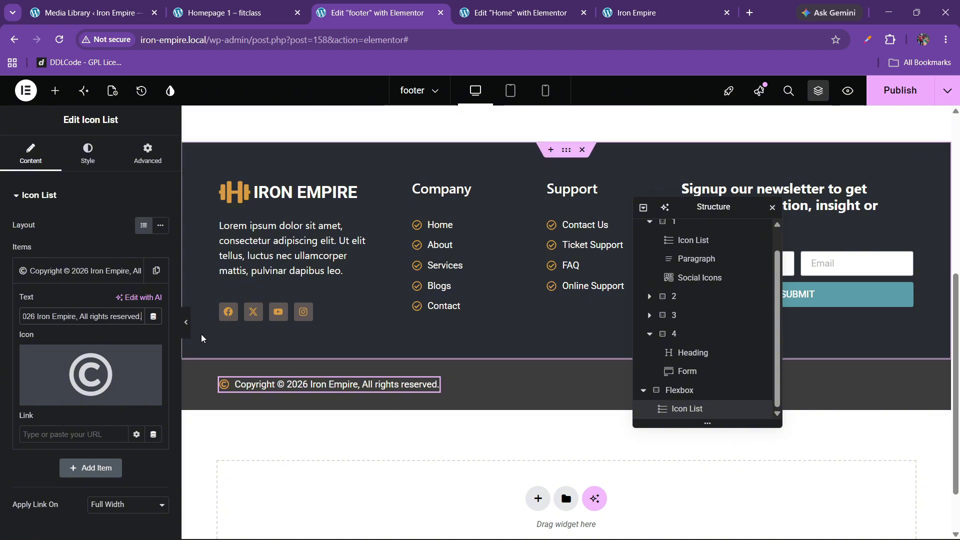
Paste a copy of the Company icon list beside the copyright text with an inline layout, following the Fitclass bottom bar
{"action": "left_click", "coordinate": [111, 250]}
{"action": "left_click", "coordinate": [295, 20]}
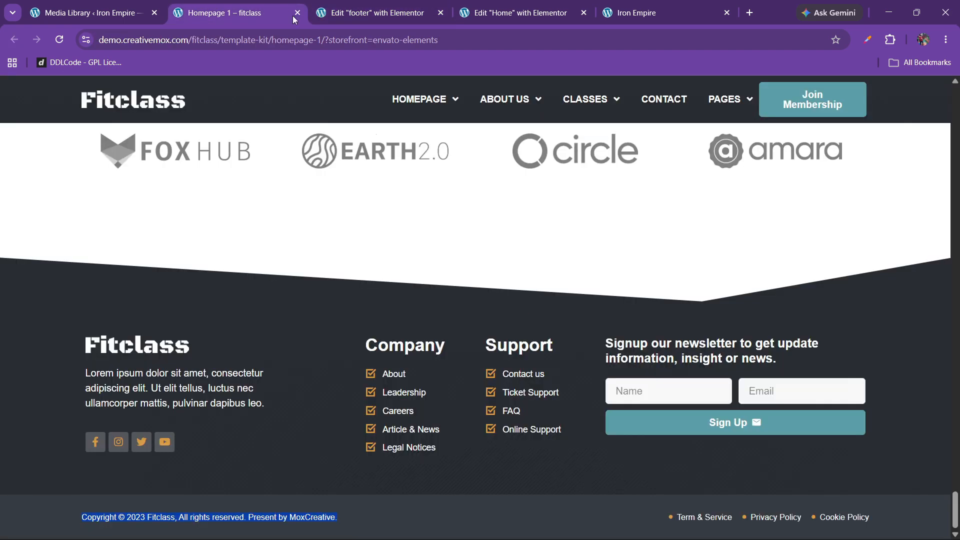
{"action": "left_click", "coordinate": [411, 4]}
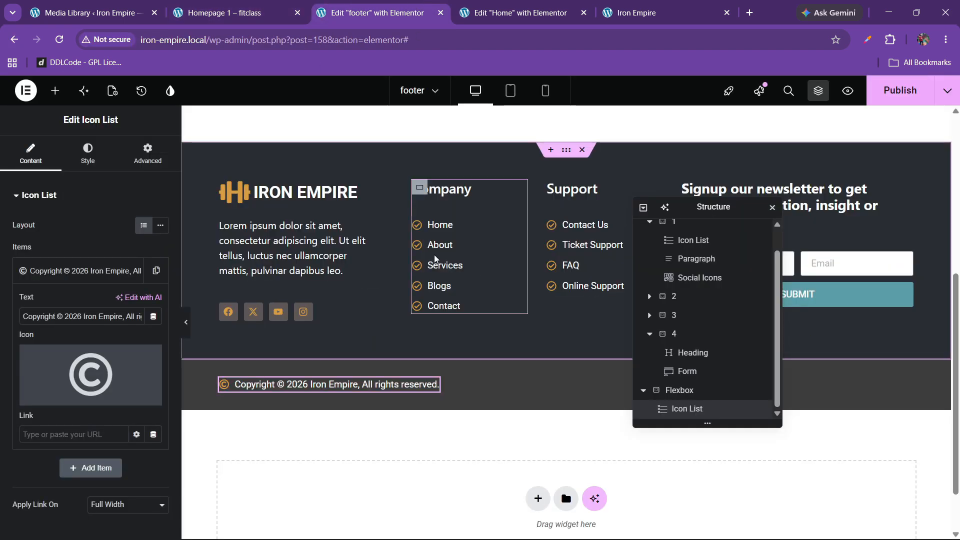
{"action": "right_click", "coordinate": [440, 230]}
{"action": "left_click", "coordinate": [457, 283]}
{"action": "left_click_drag", "start_coordinate": [714, 207], "coordinate": [241, 282]}
{"action": "right_click", "coordinate": [392, 385]}
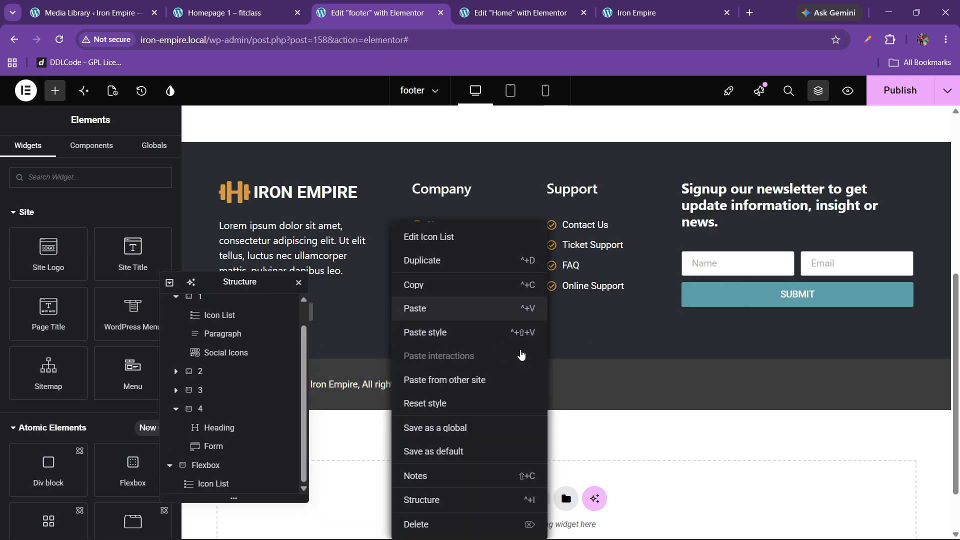
{"action": "left_click", "coordinate": [425, 308]}
{"action": "left_click", "coordinate": [161, 226]}
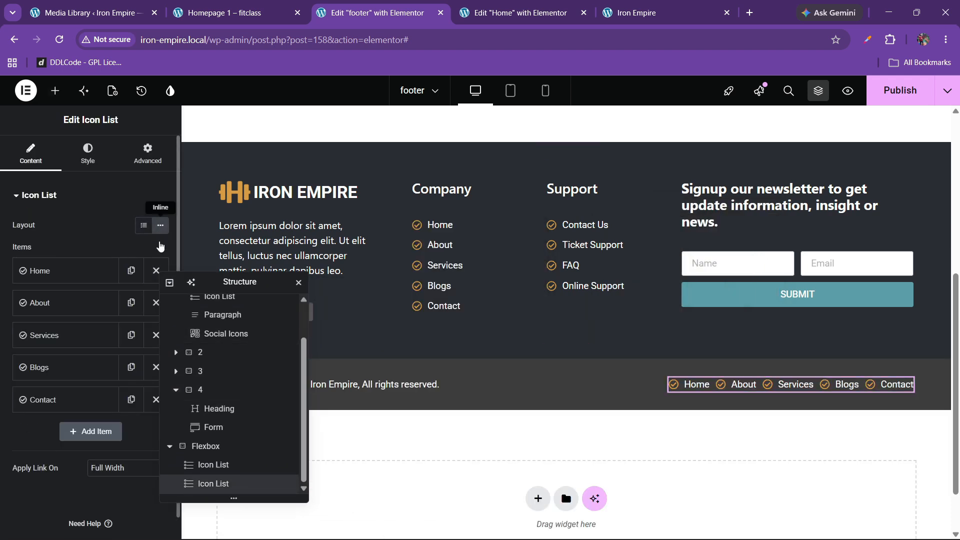
{"action": "left_click", "coordinate": [235, 12]}
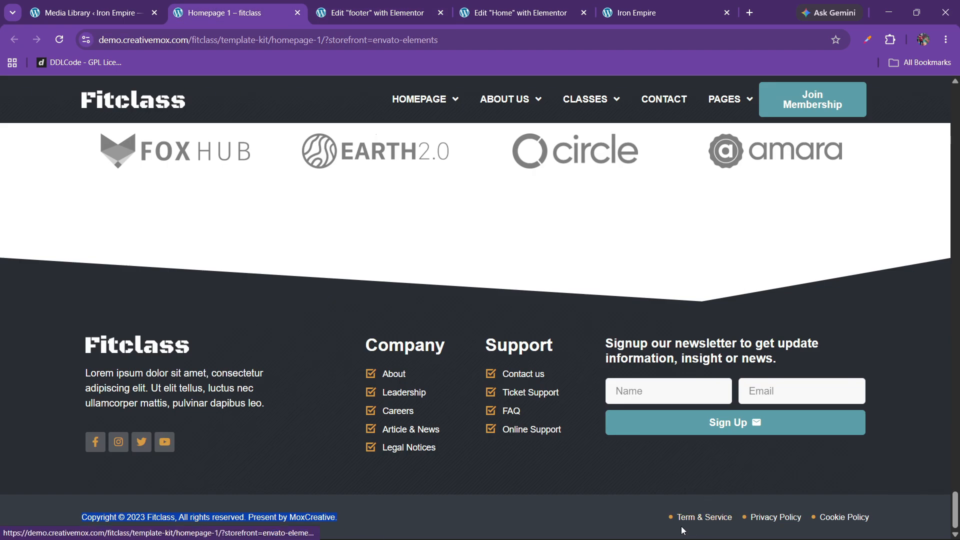
Rename the first item of the copied inline list as "Term & Service", following the Fitclass bottom bar
{"action": "left_click_drag", "start_coordinate": [678, 521], "coordinate": [712, 517]}
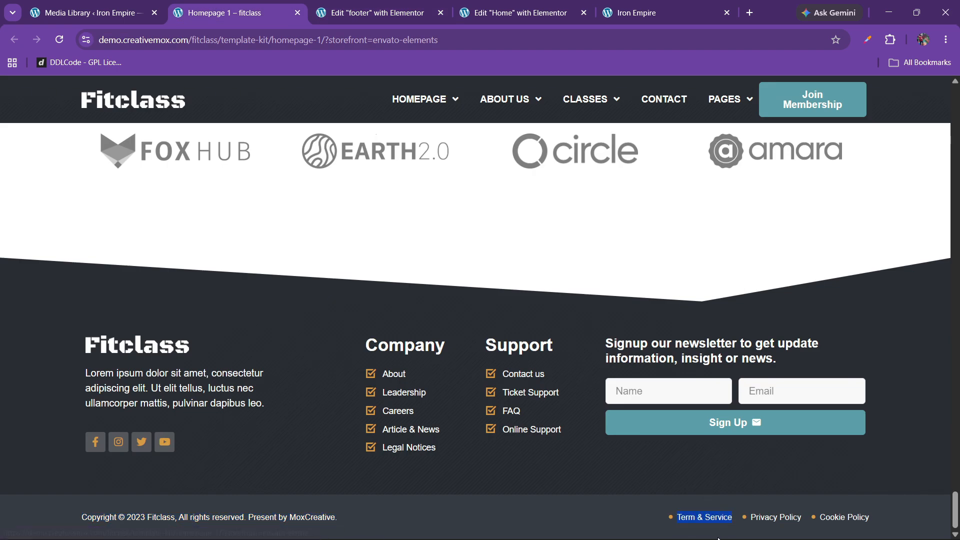
{"action": "left_click", "coordinate": [437, 9]}
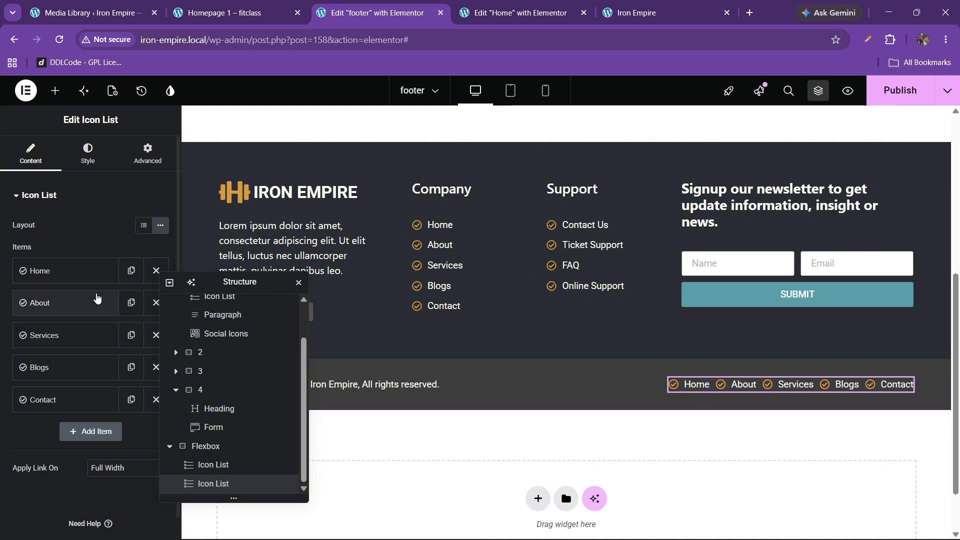
{"action": "left_click", "coordinate": [66, 280]}
{"action": "double_click", "coordinate": [33, 316]}
{"action": "type", "text": "Term & Service"}
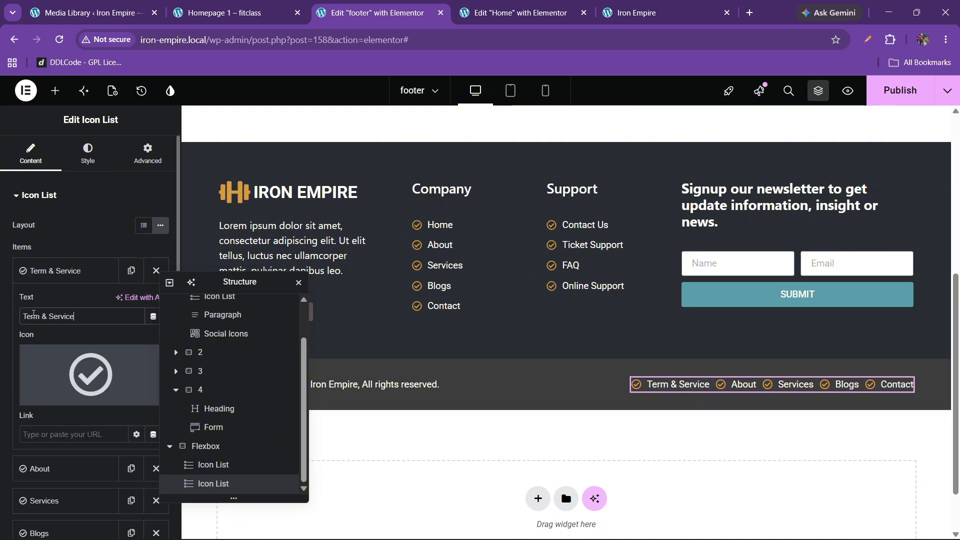
{"action": "left_click", "coordinate": [50, 271]}
Rename the About item as "Privacy Policy" and the Services item as "Cookie Policy" in the bottom bar's inline list
{"action": "left_click", "coordinate": [52, 303]}
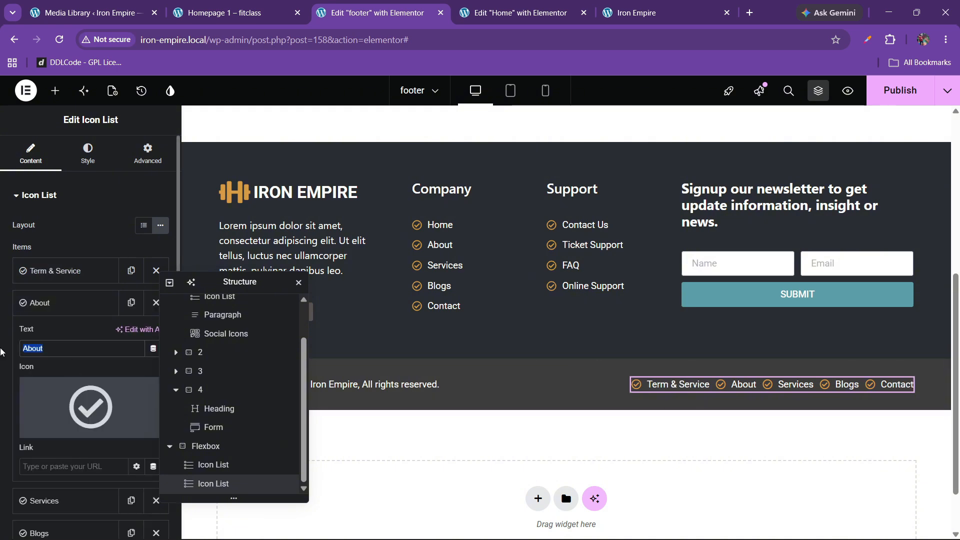
{"action": "type", "text": "Privacy "}
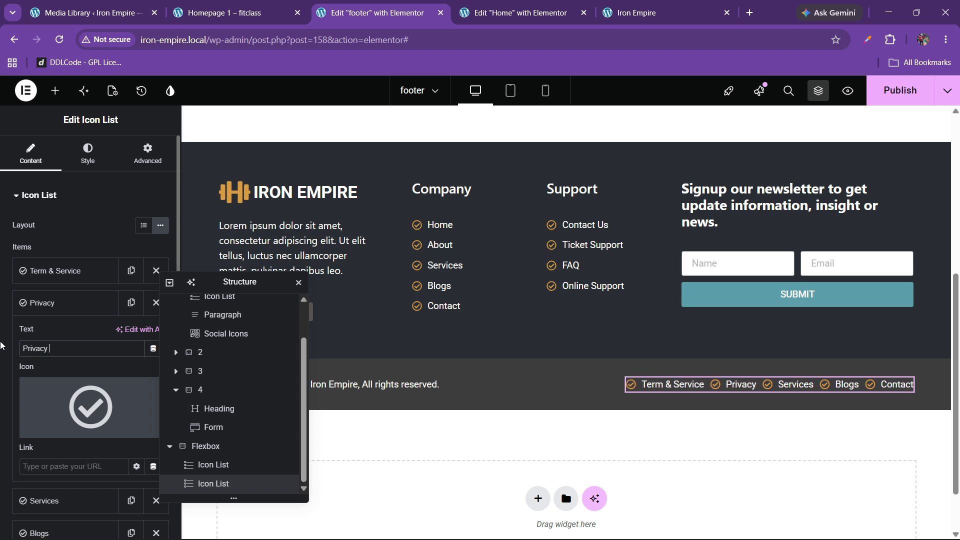
{"action": "type", "text": "Policy"}
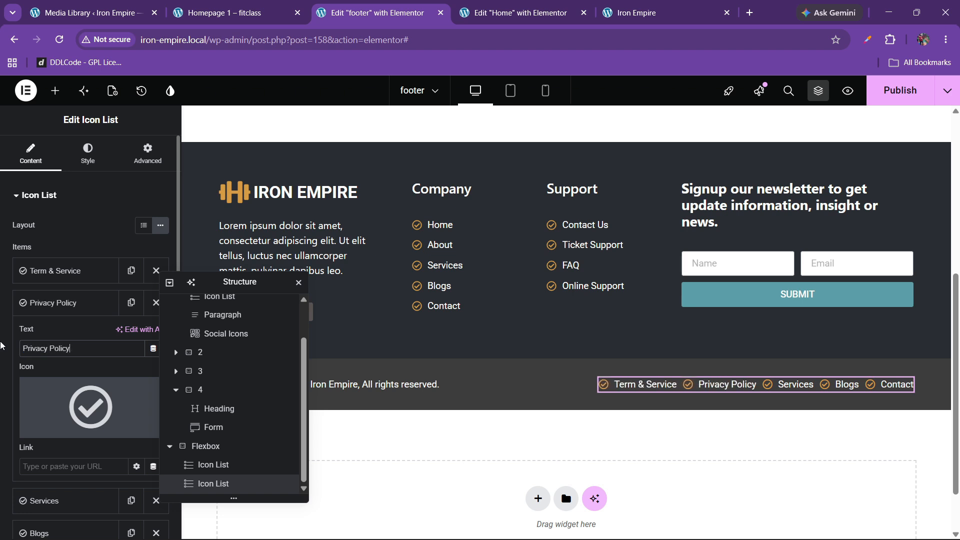
{"action": "left_click", "coordinate": [68, 300]}
{"action": "left_click", "coordinate": [70, 335]}
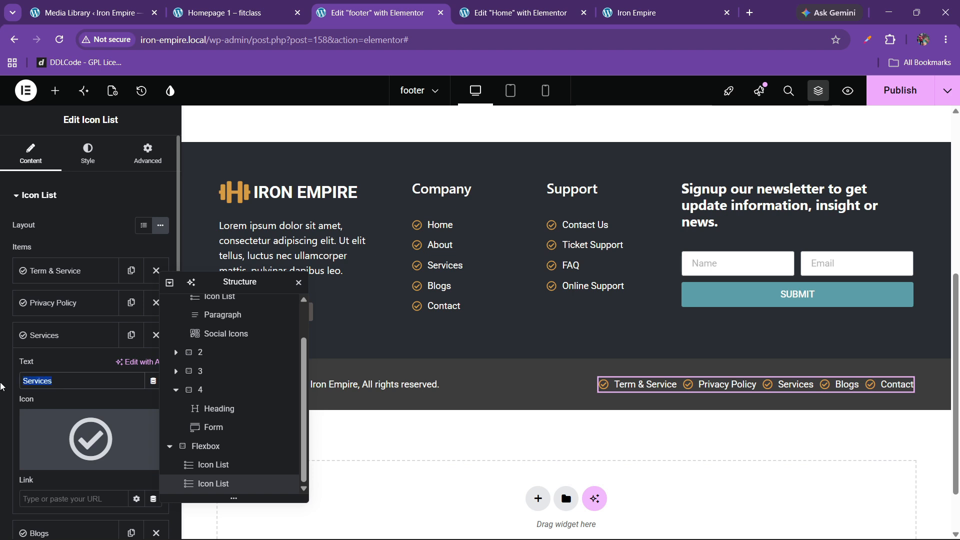
{"action": "type", "text": "Cookie"}
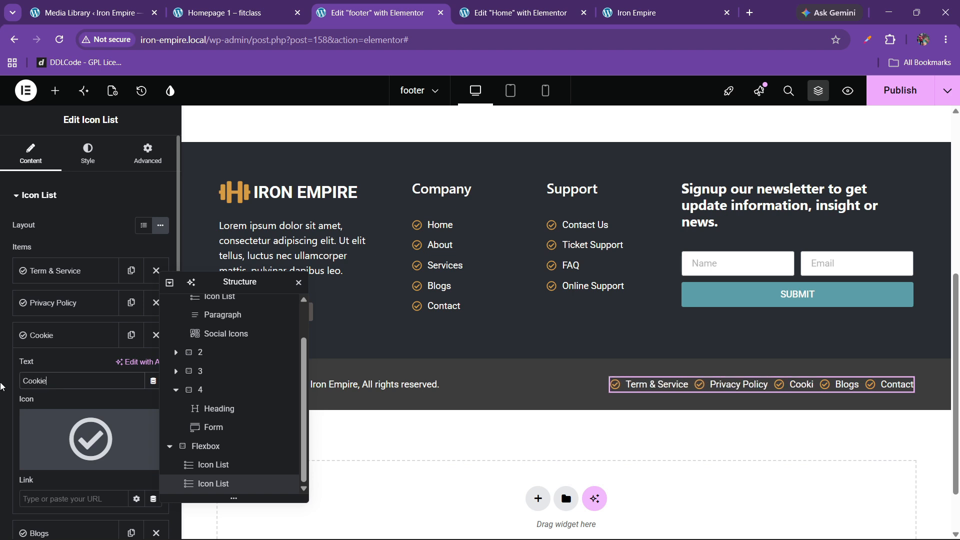
{"action": "type", "text": " Policy"}
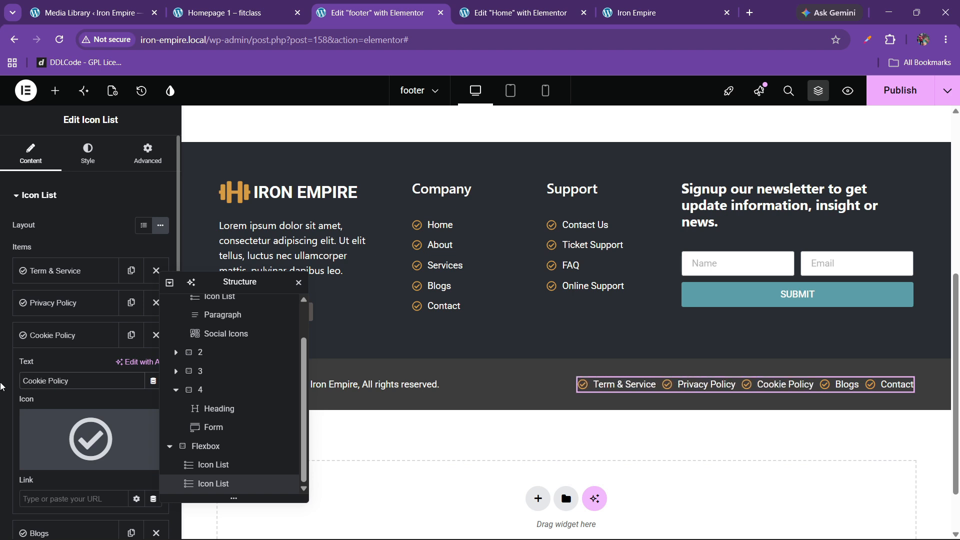
{"action": "left_click", "coordinate": [28, 335]}
Delete the Blogs and Contact items from the bottom bar's inline list and publish the footer template
{"action": "left_click", "coordinate": [155, 367]}
{"action": "left_click", "coordinate": [156, 366]}
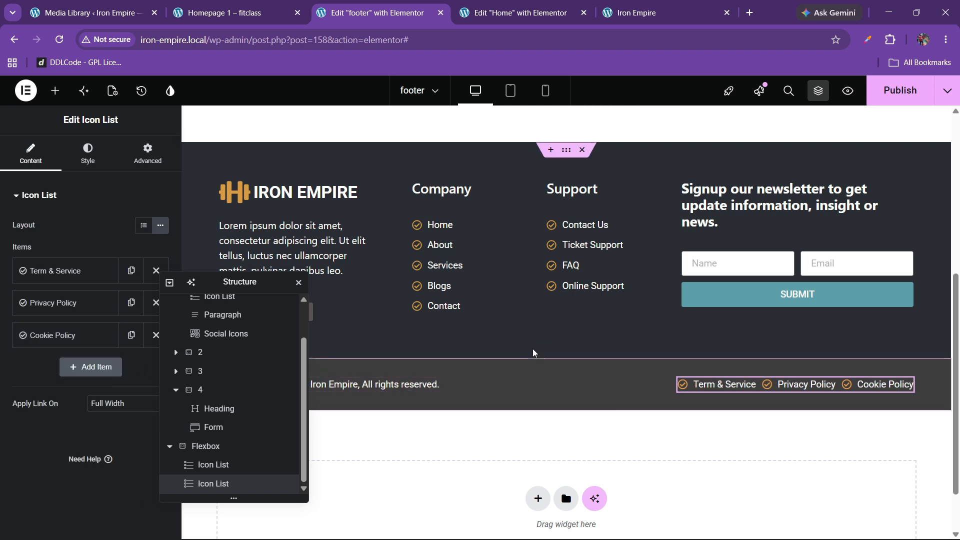
{"action": "left_click", "coordinate": [889, 92]}
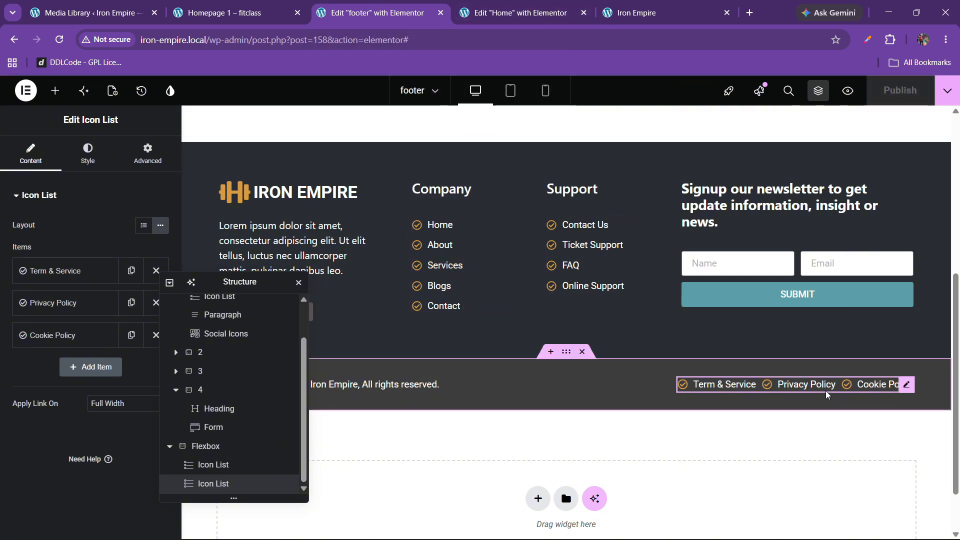
Set the space between the bottom bar's inline links to 30 px and publish the template
{"action": "left_click", "coordinate": [88, 154]}
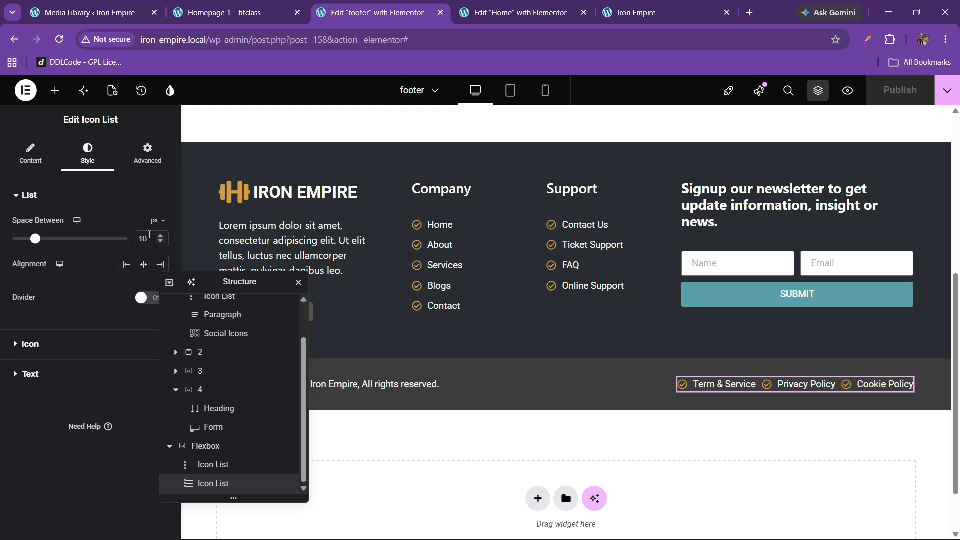
{"action": "key", "text": "BackSpace"}
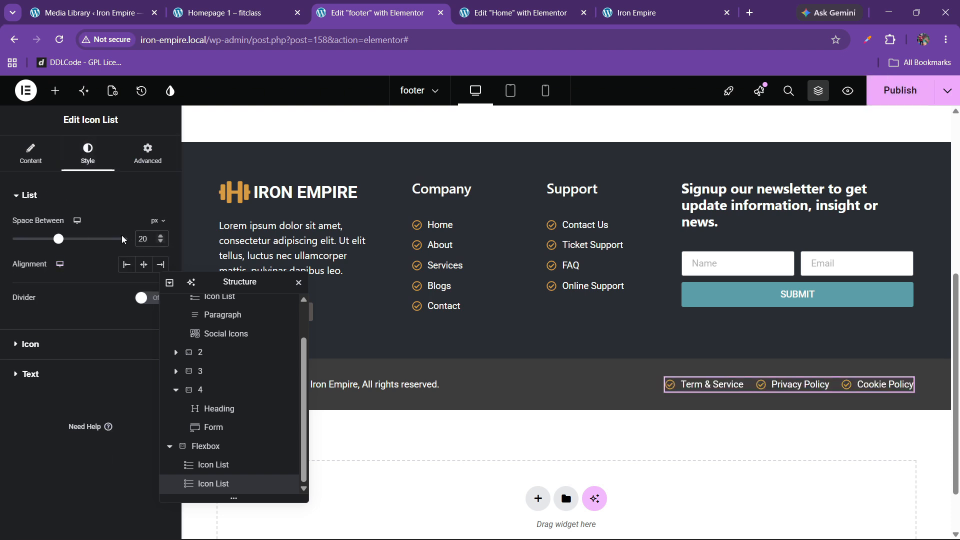
{"action": "type", "text": "30"}
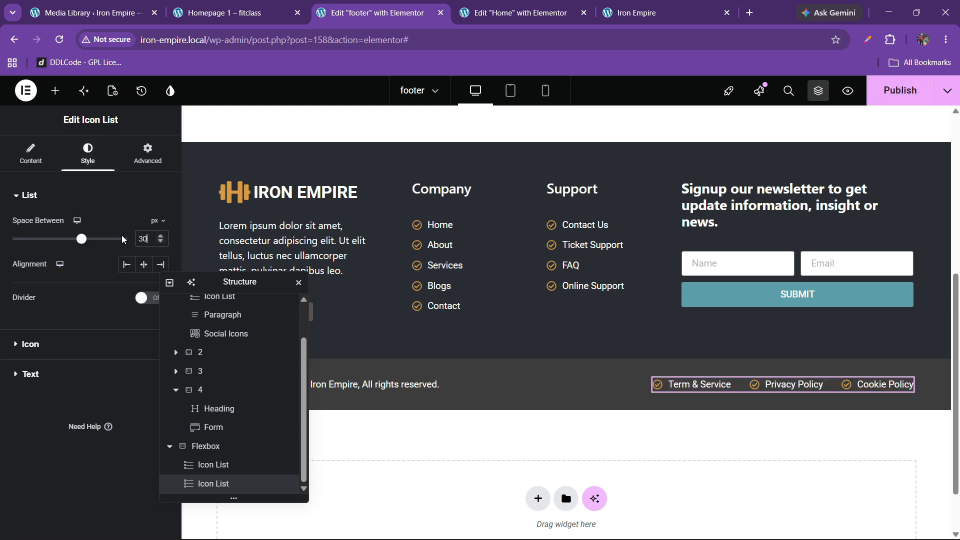
{"action": "left_click", "coordinate": [891, 99]}
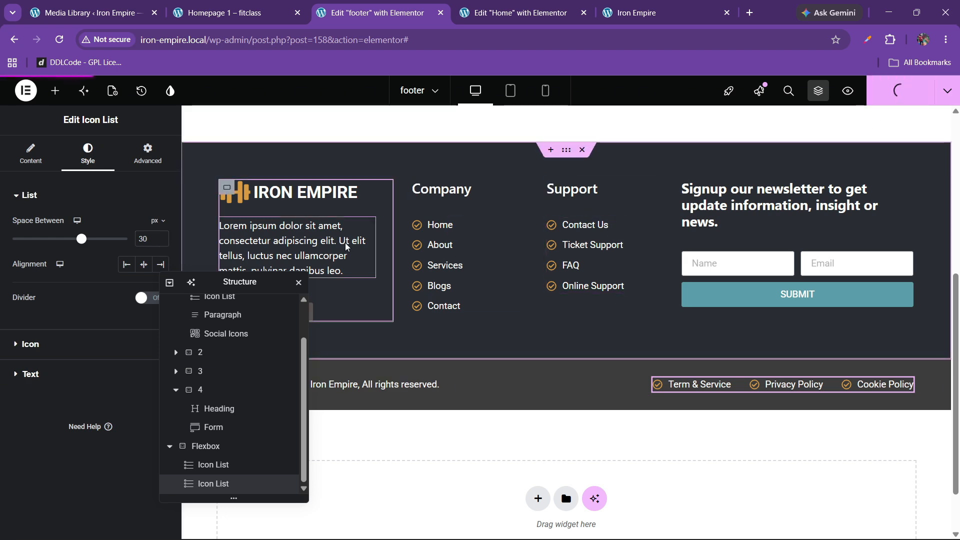
Compare the footer on the live Iron Empire site with the Fitclass reference footer
{"action": "left_click", "coordinate": [227, 12]}
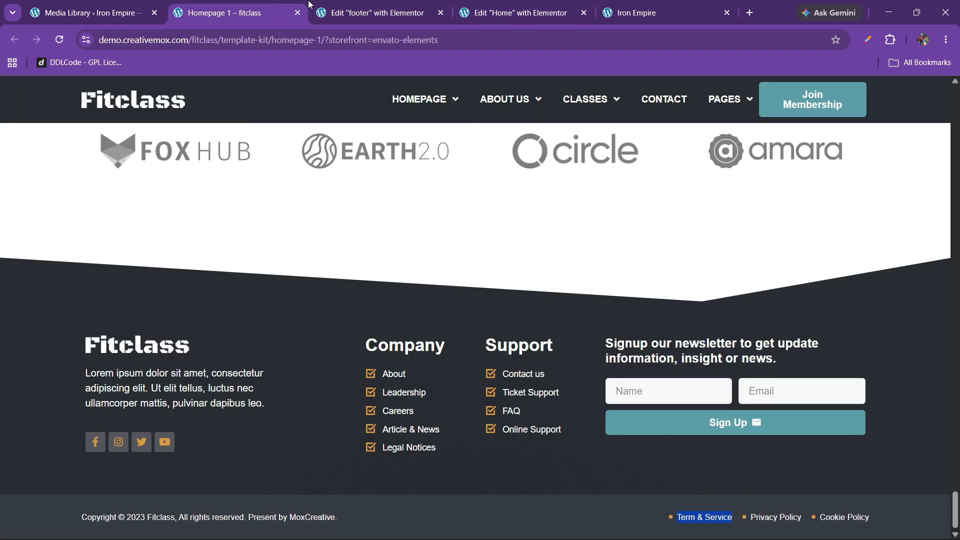
{"action": "left_click", "coordinate": [638, 12]}
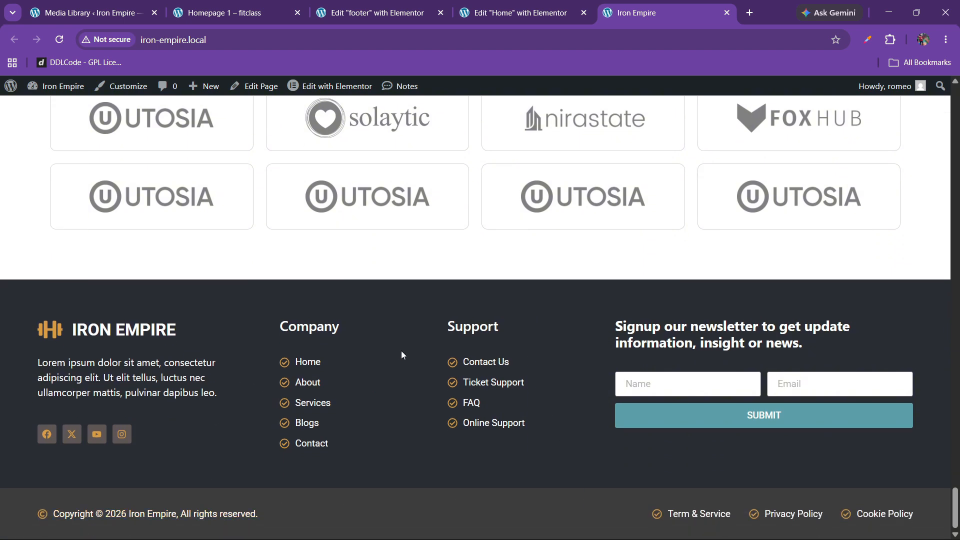
{"action": "left_click", "coordinate": [515, 12]}
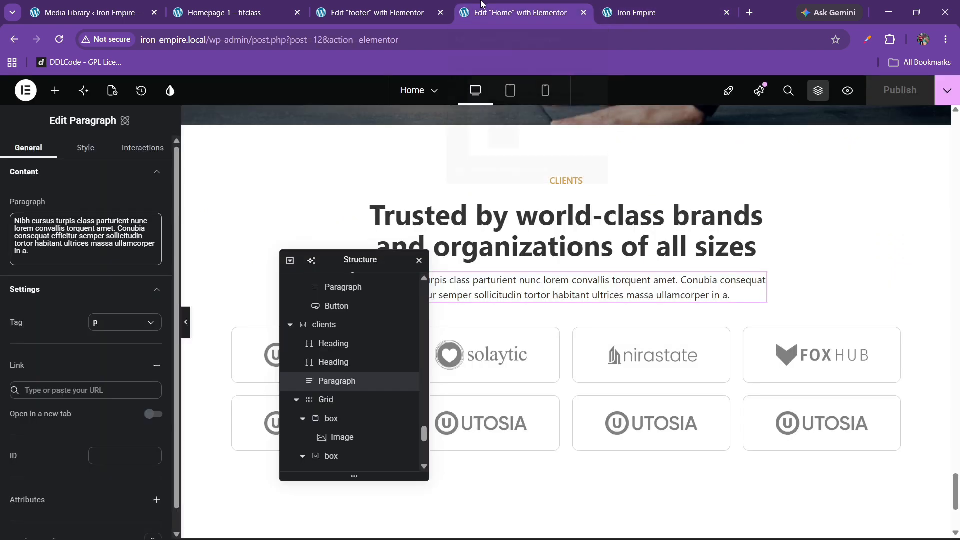
Examine the background, border and effects style options of the footer1 container in the footer template
{"action": "left_click", "coordinate": [383, 6]}
{"action": "left_click", "coordinate": [205, 170]}
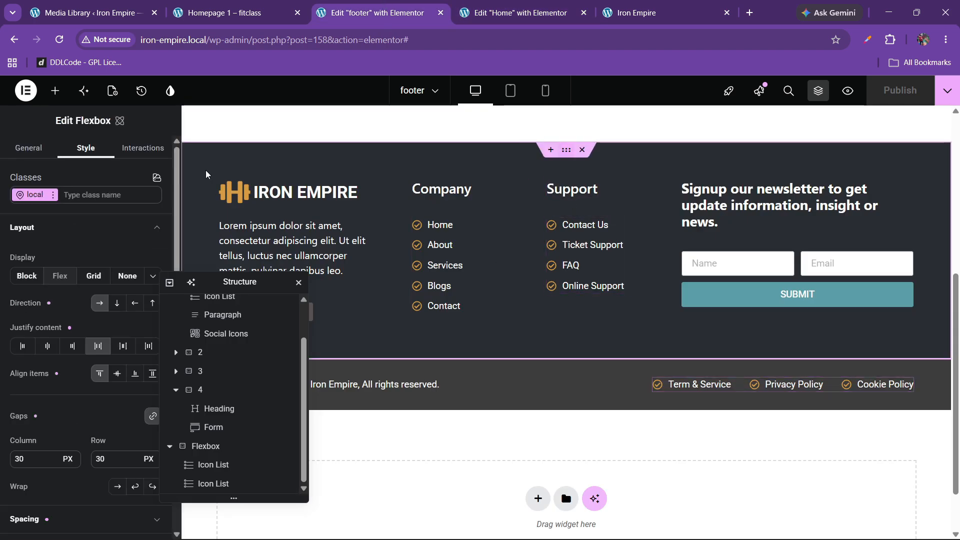
{"action": "scroll", "coordinate": [49, 406], "scroll_direction": "down", "scroll_amount": 6}
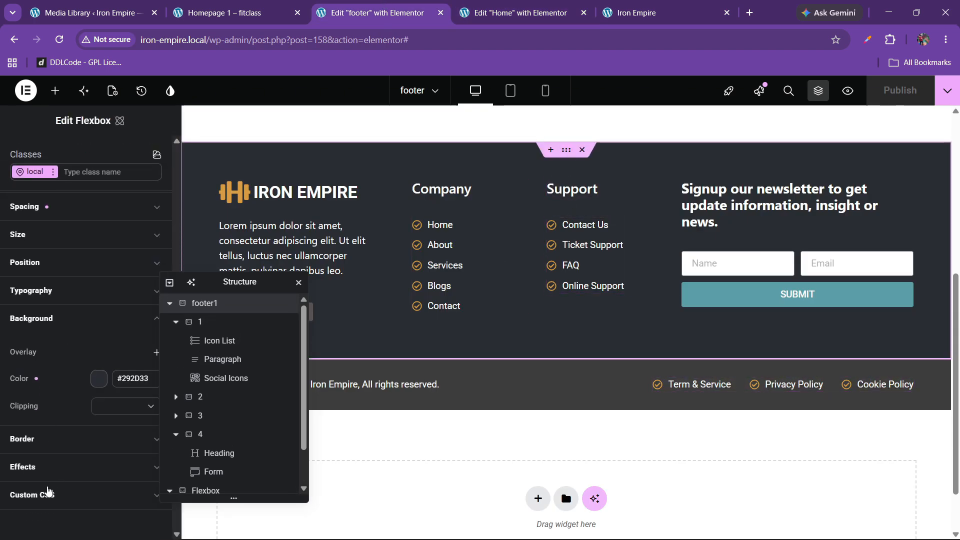
{"action": "left_click", "coordinate": [55, 440]}
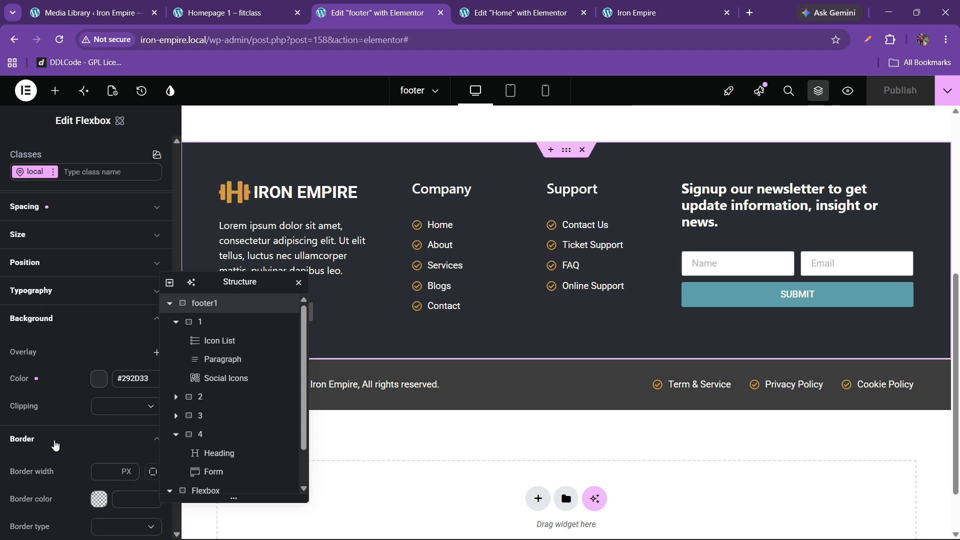
{"action": "scroll", "coordinate": [56, 446], "scroll_direction": "down", "scroll_amount": 3}
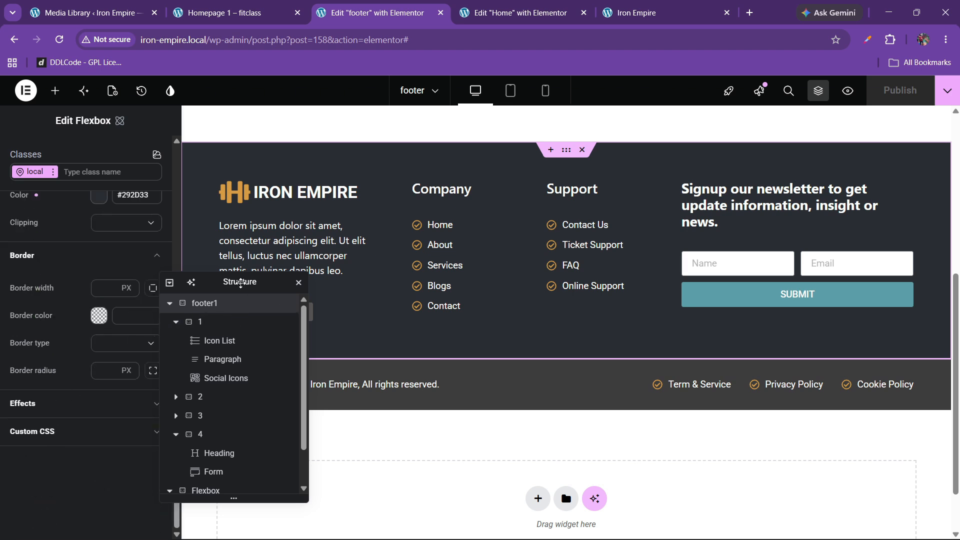
{"action": "left_click_drag", "start_coordinate": [242, 283], "coordinate": [426, 274]}
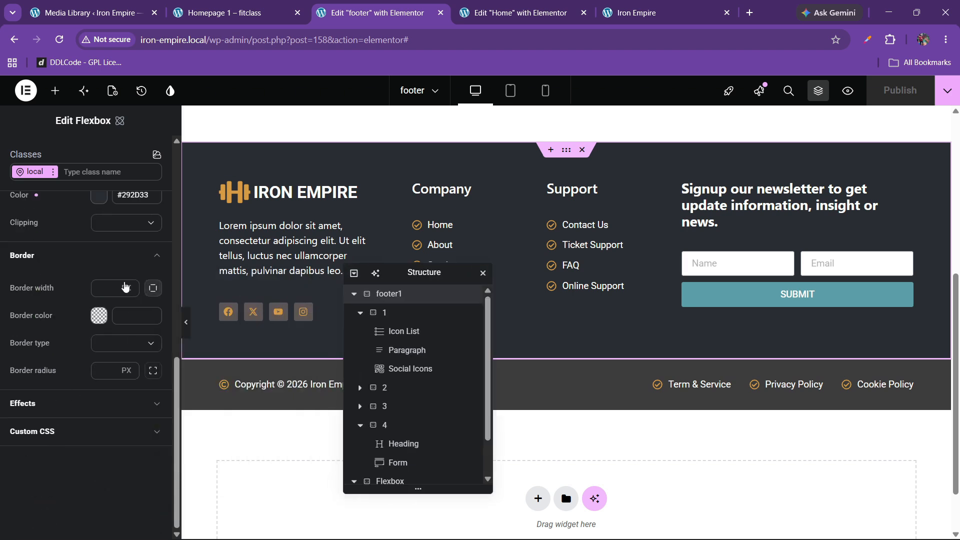
{"action": "left_click", "coordinate": [82, 409]}
{"action": "scroll", "coordinate": [83, 413], "scroll_direction": "down", "scroll_amount": 3}
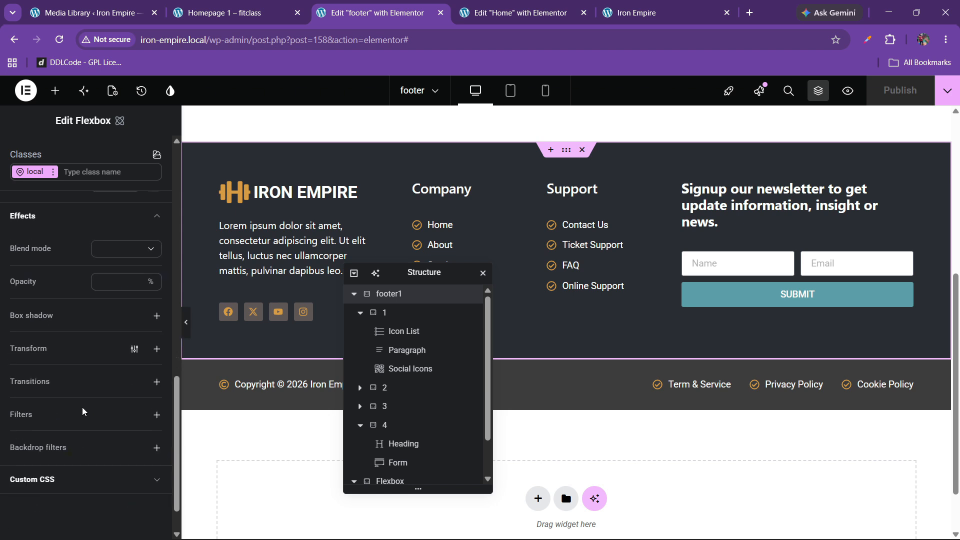
{"action": "scroll", "coordinate": [83, 411], "scroll_direction": "up", "scroll_amount": 2}
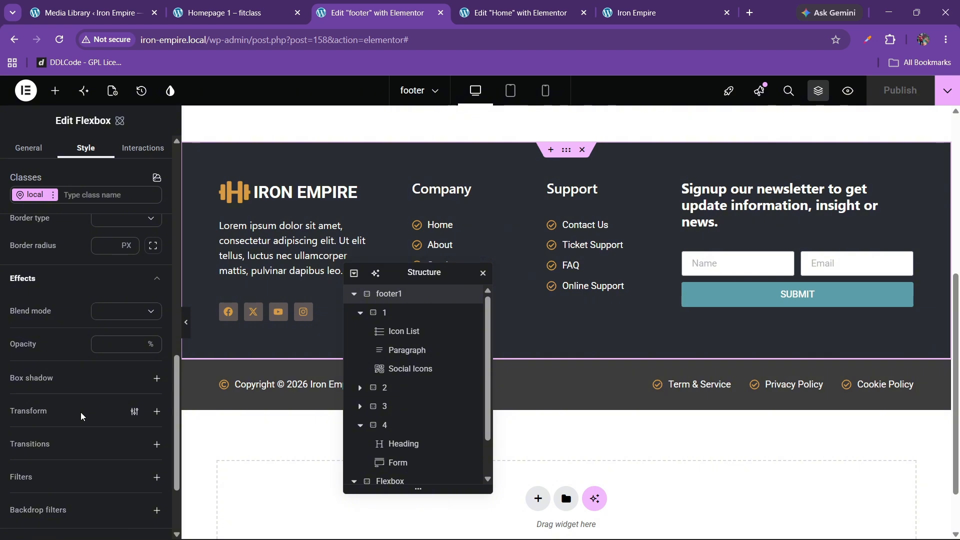
Try the default outset box shadow with 10 px blur on the footer1 container
{"action": "left_click", "coordinate": [152, 381]}
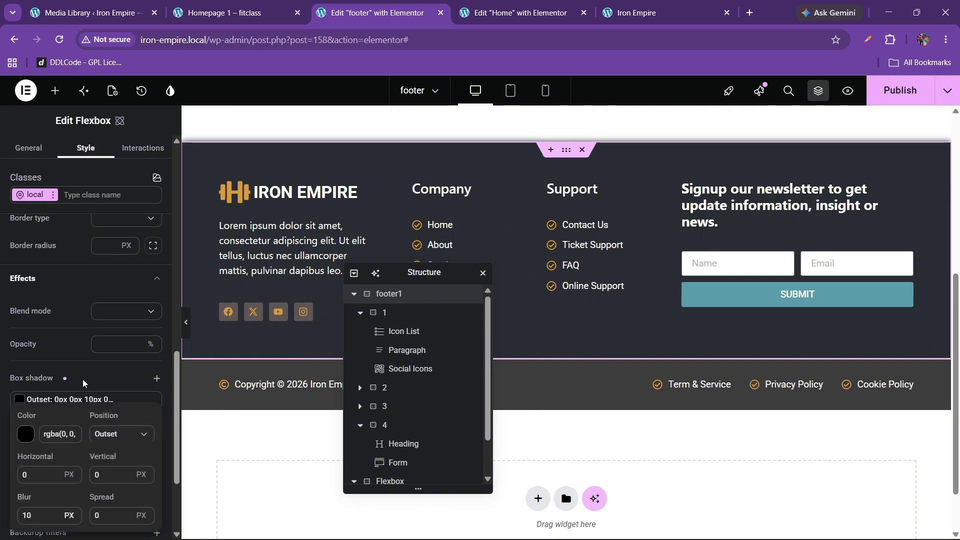
{"action": "left_click", "coordinate": [97, 376]}
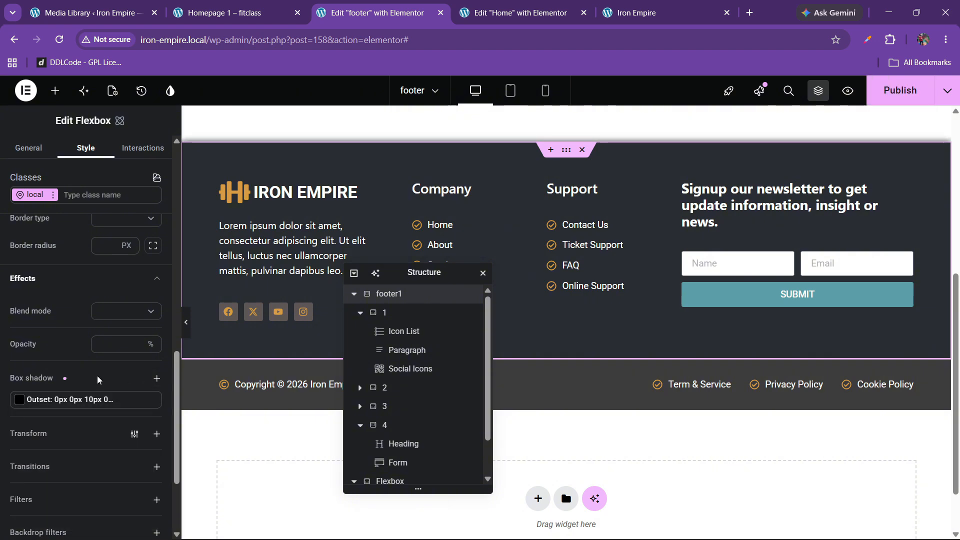
{"action": "left_click", "coordinate": [153, 400]}
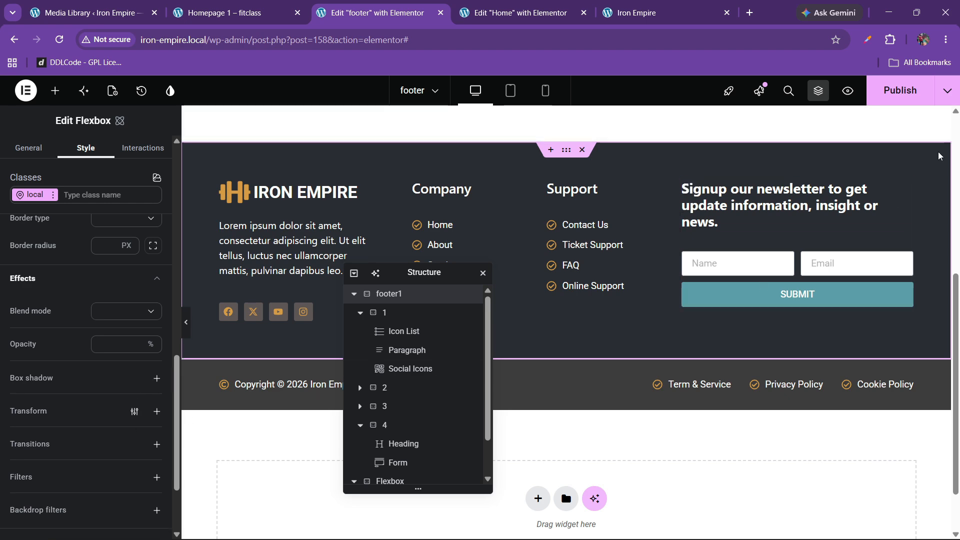
Publish the footer template and return to the Fitclass reference footer
{"action": "left_click", "coordinate": [901, 90]}
{"action": "left_click", "coordinate": [235, 13]}
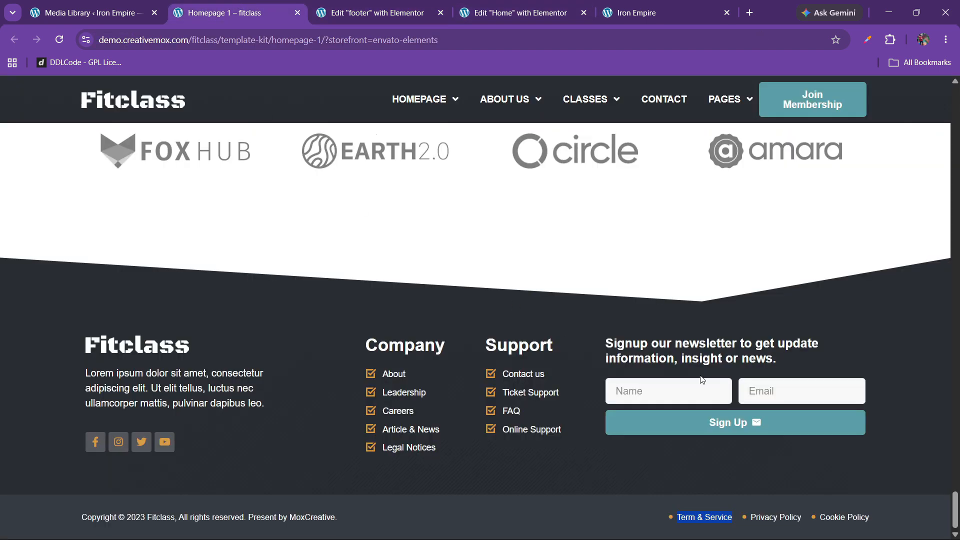